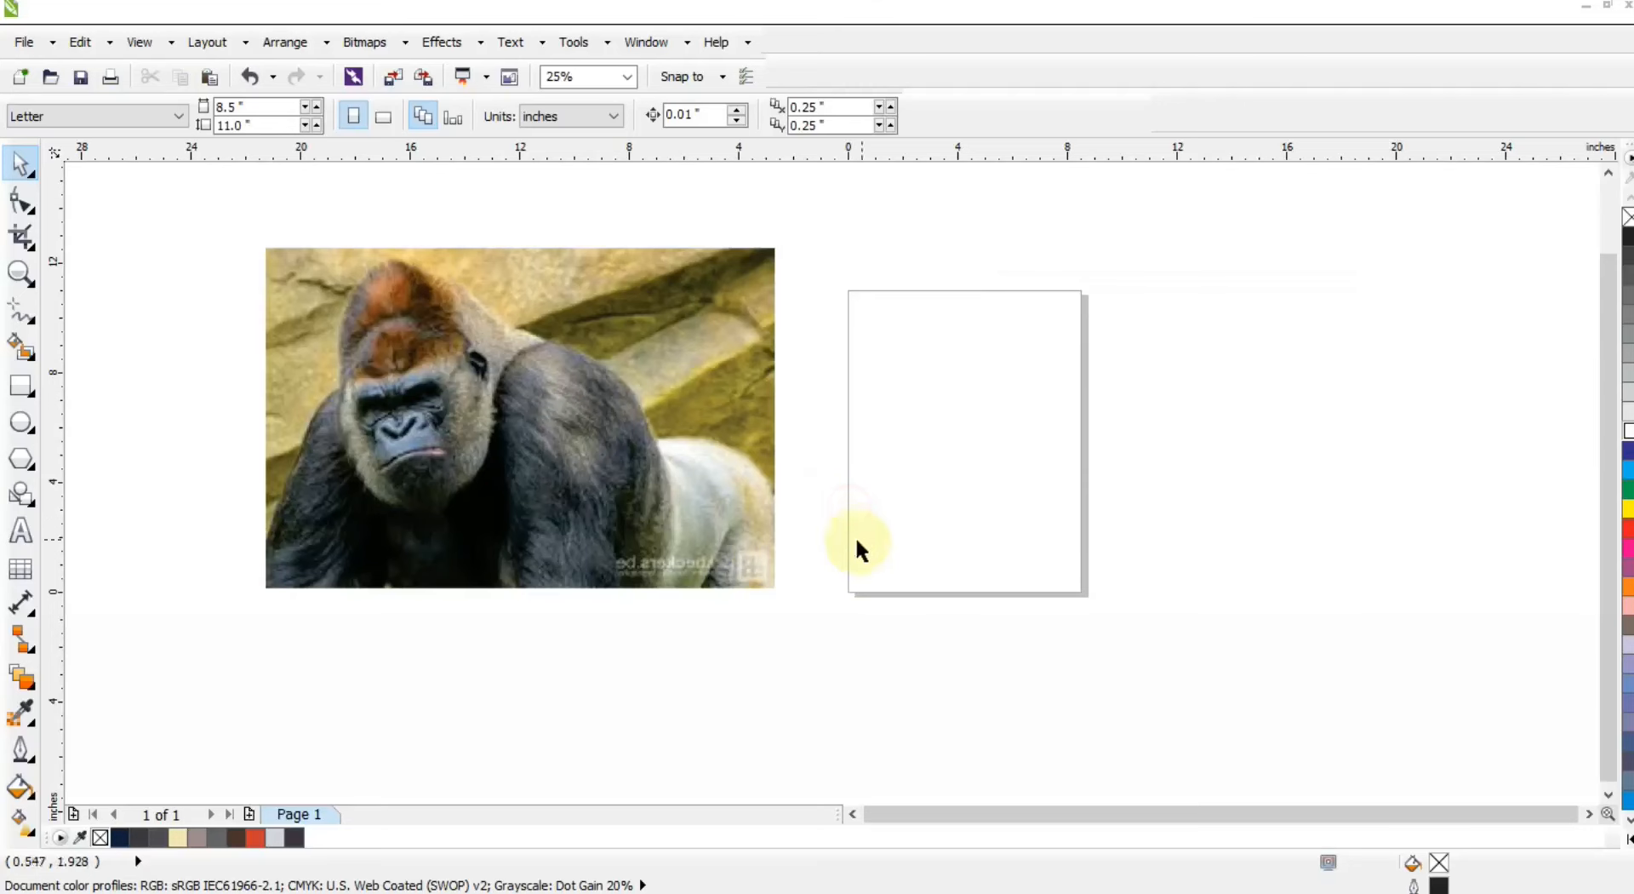
Draw a rectangle about 8.98 in wide and 9.84 in high around the gorilla's head on the photo.
click(19, 274)
drag(285, 226, 821, 600)
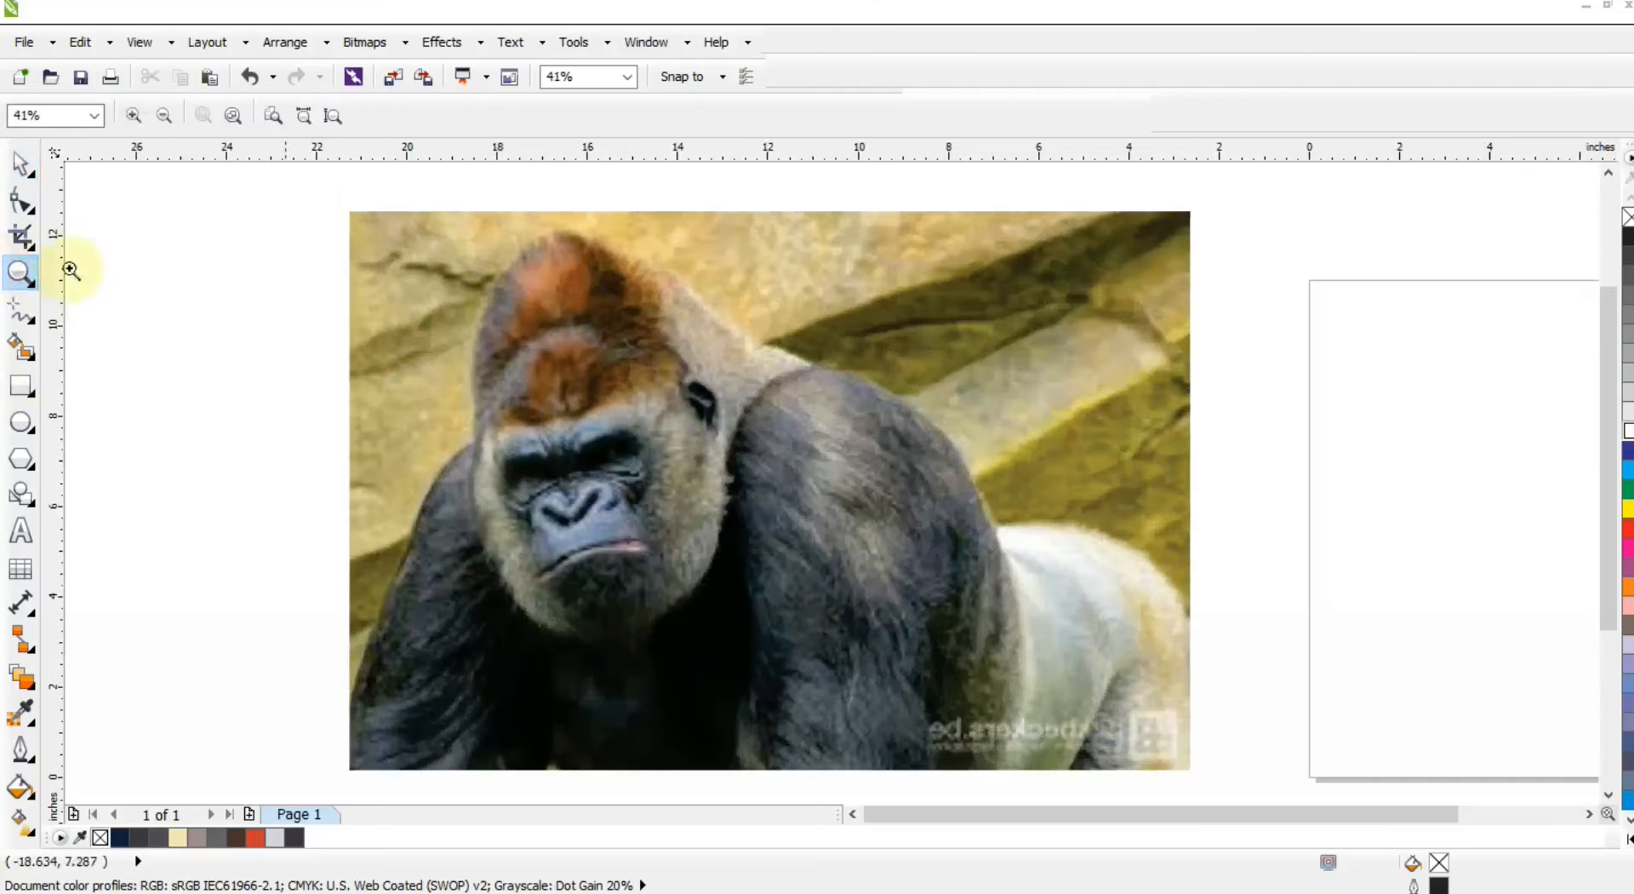
click(23, 164)
click(21, 385)
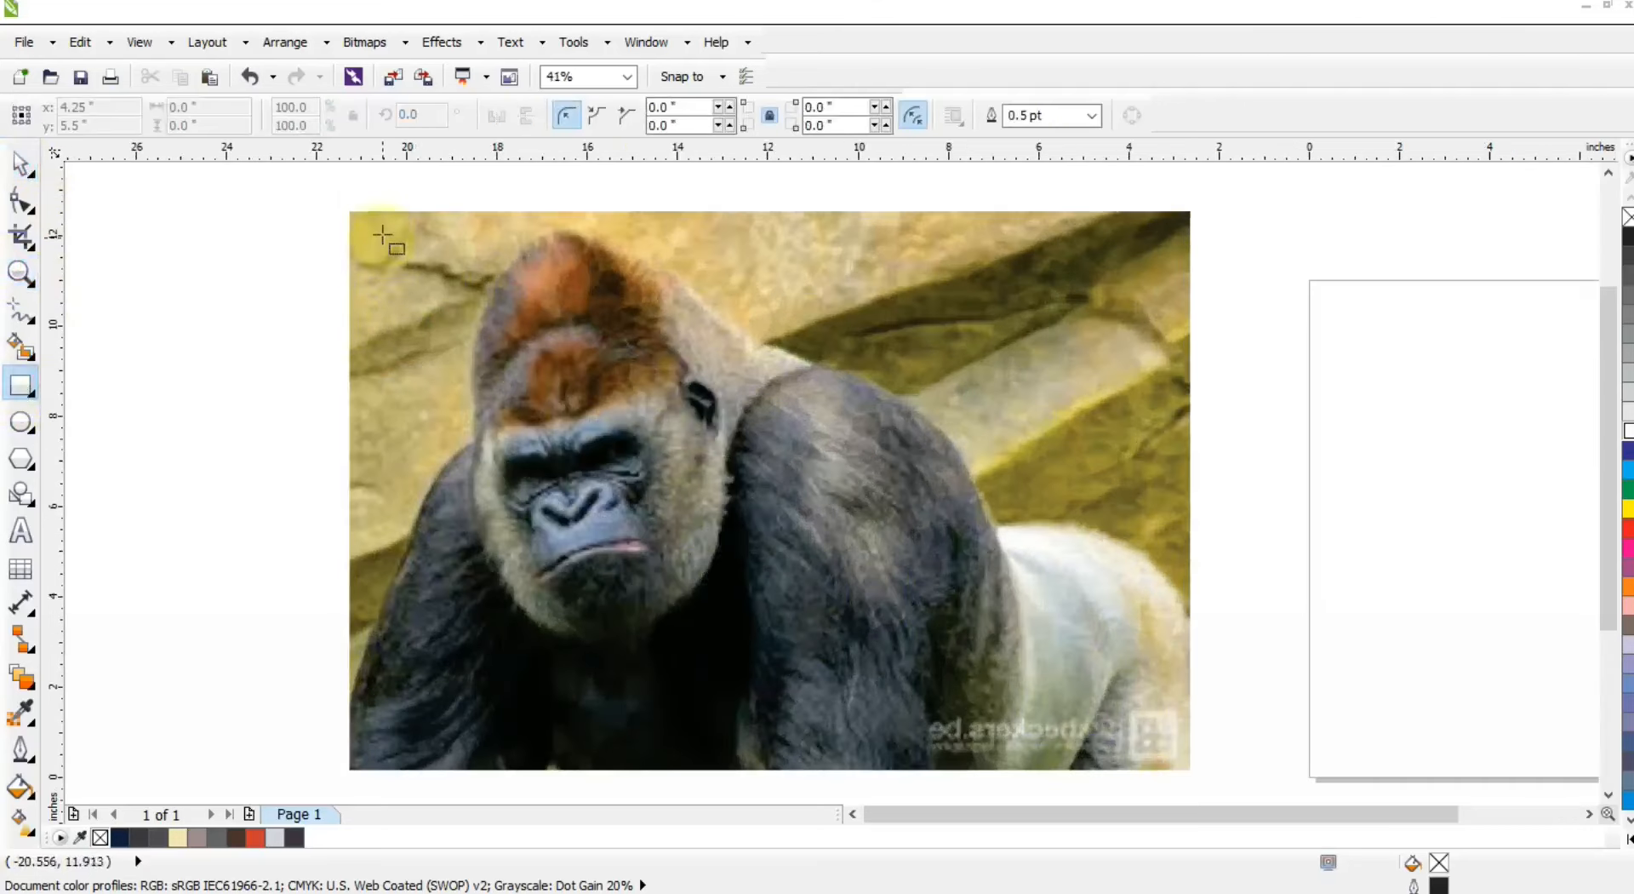
drag(385, 233, 791, 679)
click(20, 163)
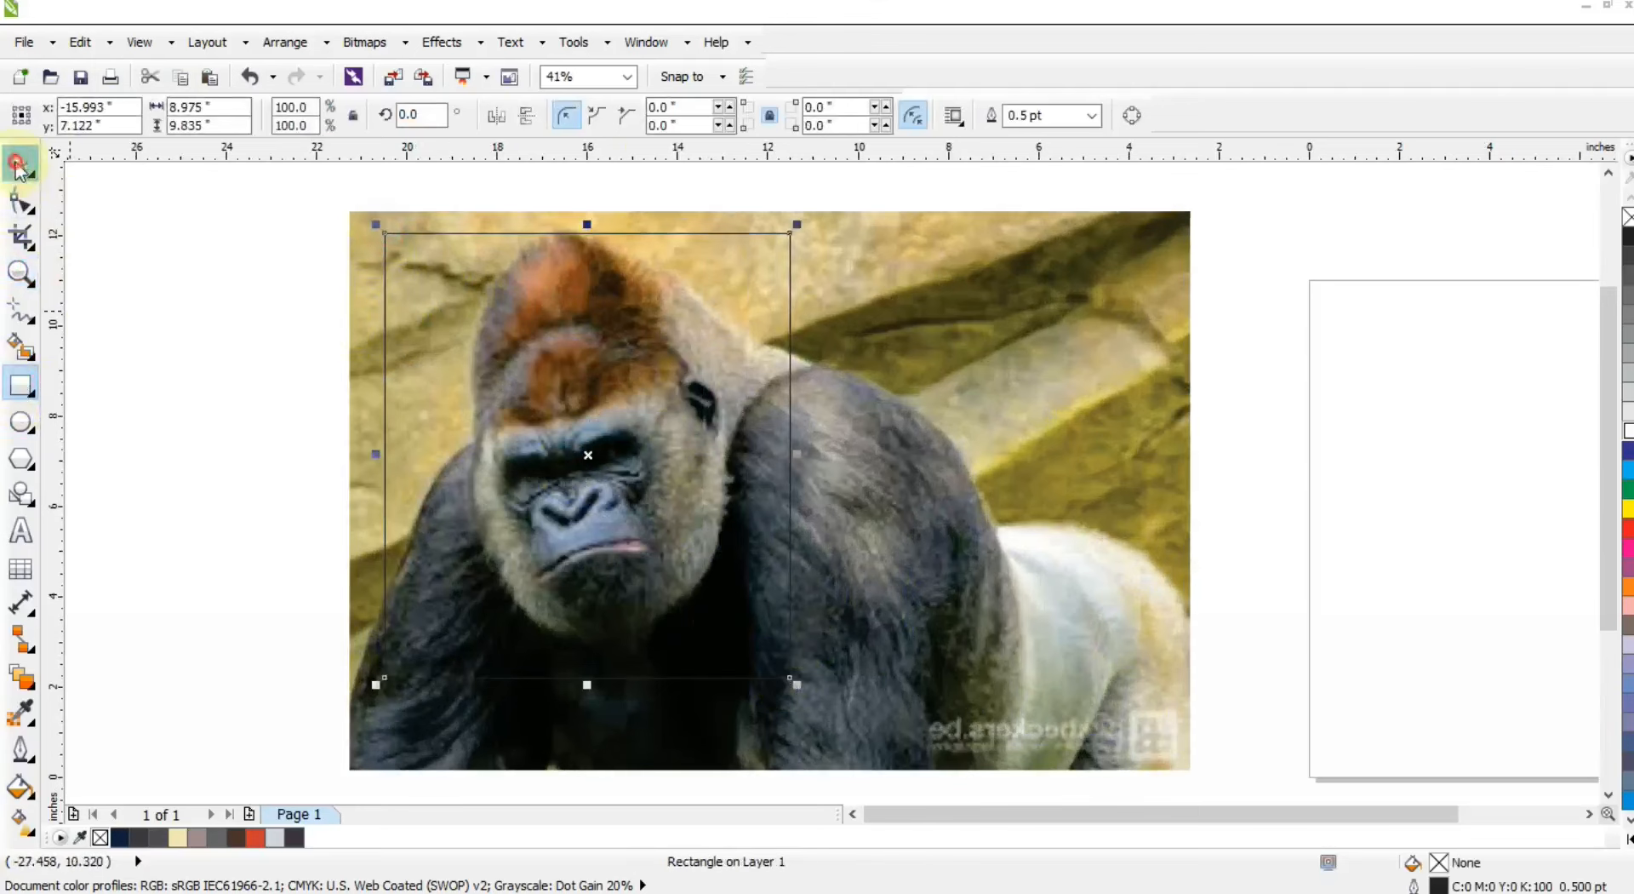
PowerClip the gorilla photo inside the rectangle drawn around its head.
right_click(1057, 441)
click(1034, 451)
right_click(1152, 766)
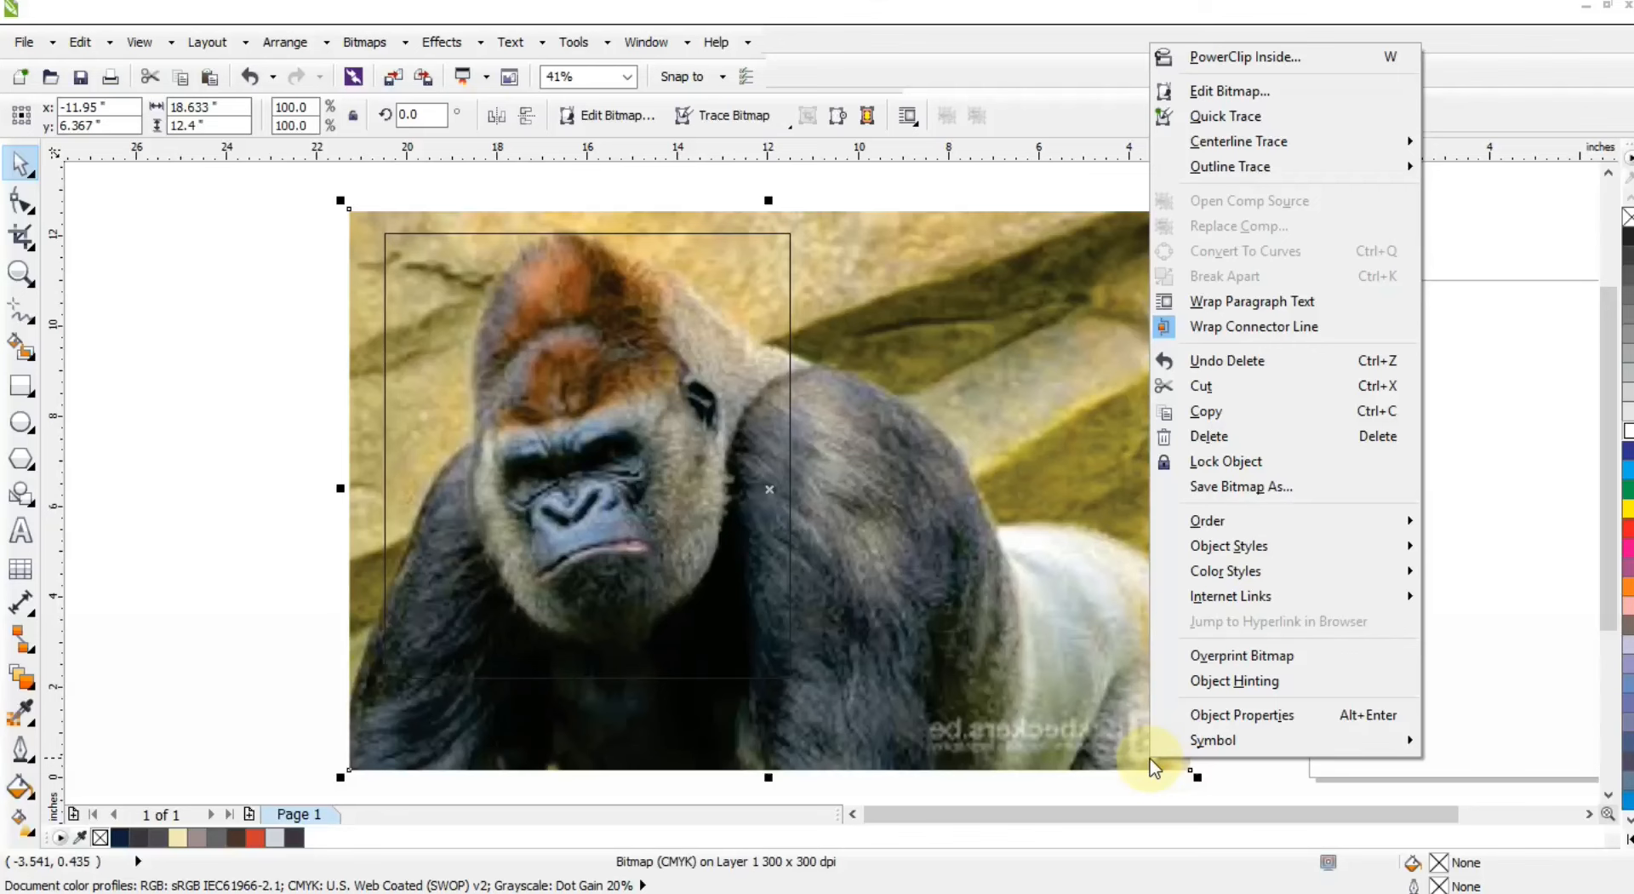
click(1174, 58)
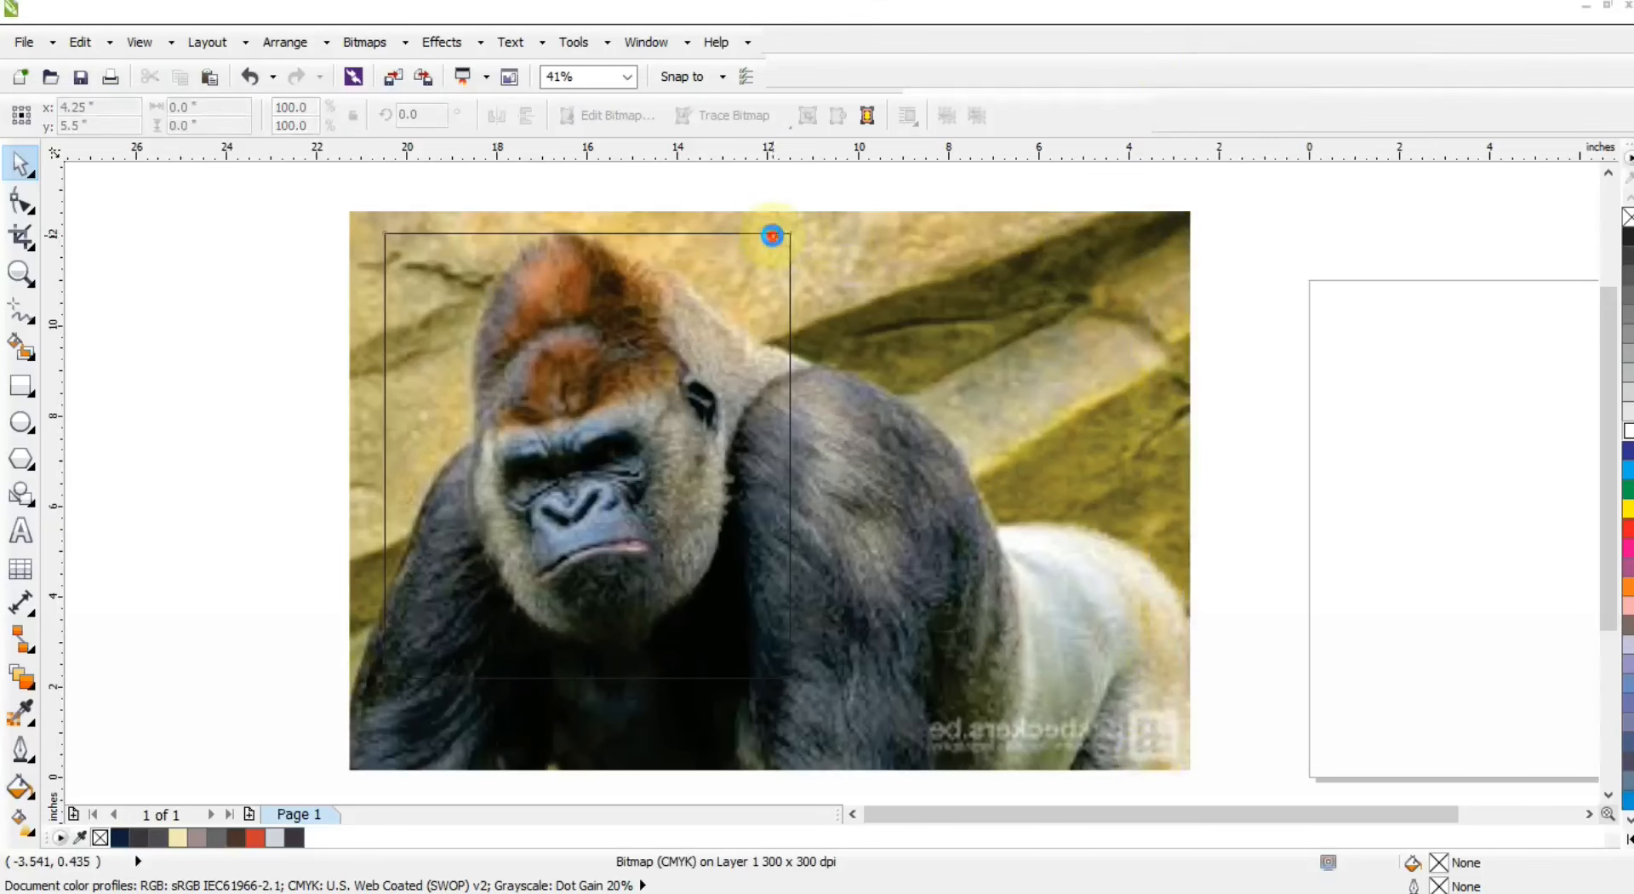
click(772, 236)
Rotate the clipped gorilla photo clockwise to an angle of about 346.9° so the face stands upright.
click(762, 421)
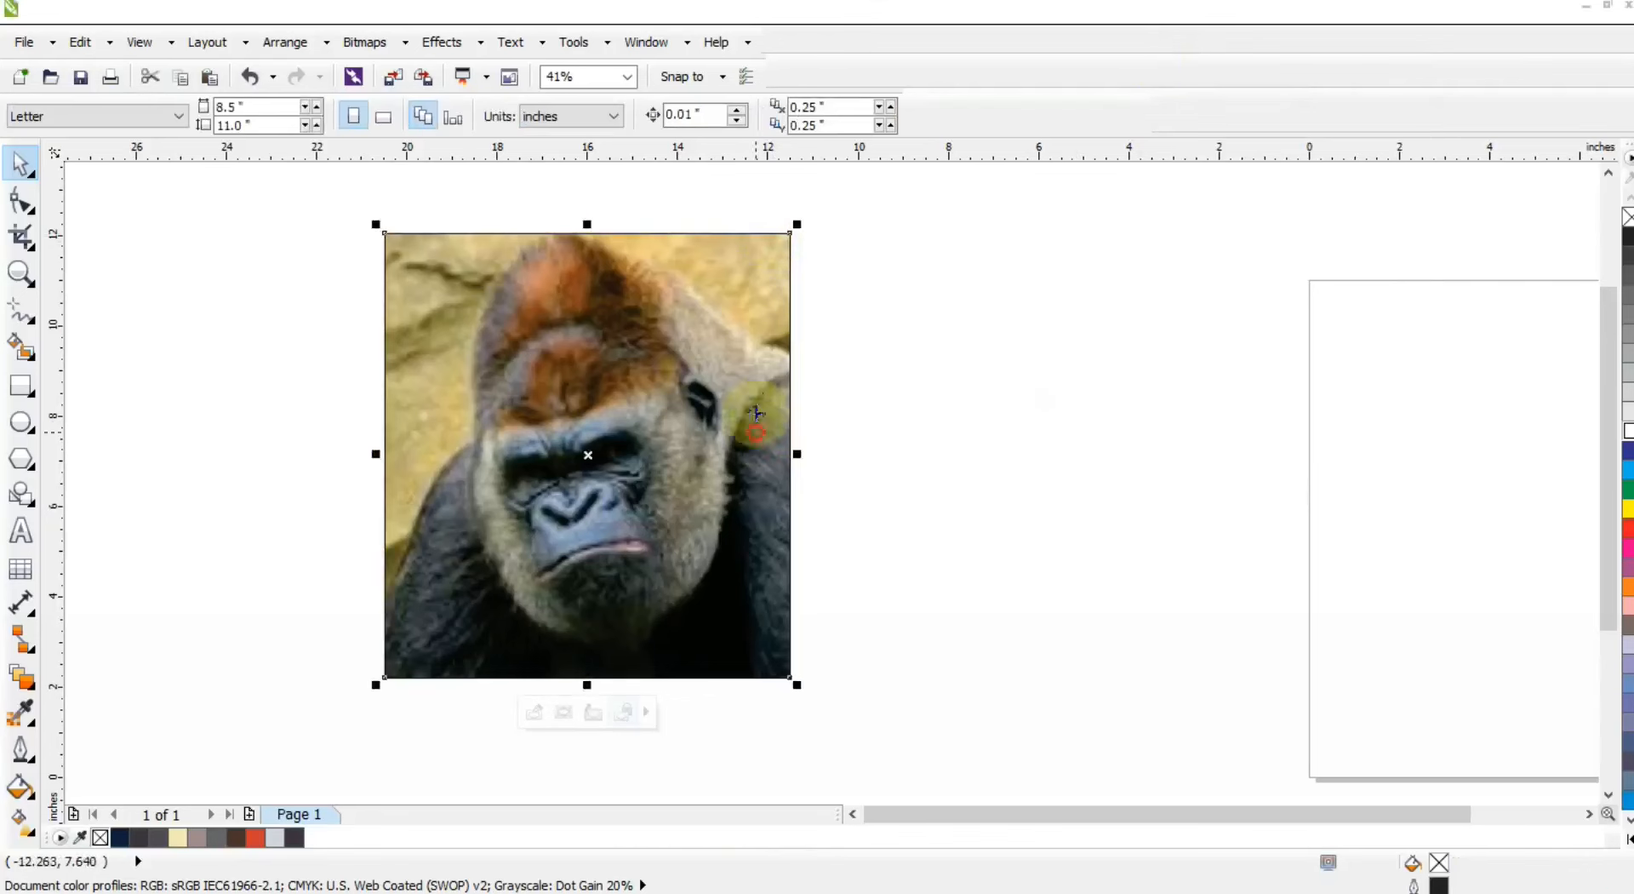
drag(798, 227, 814, 282)
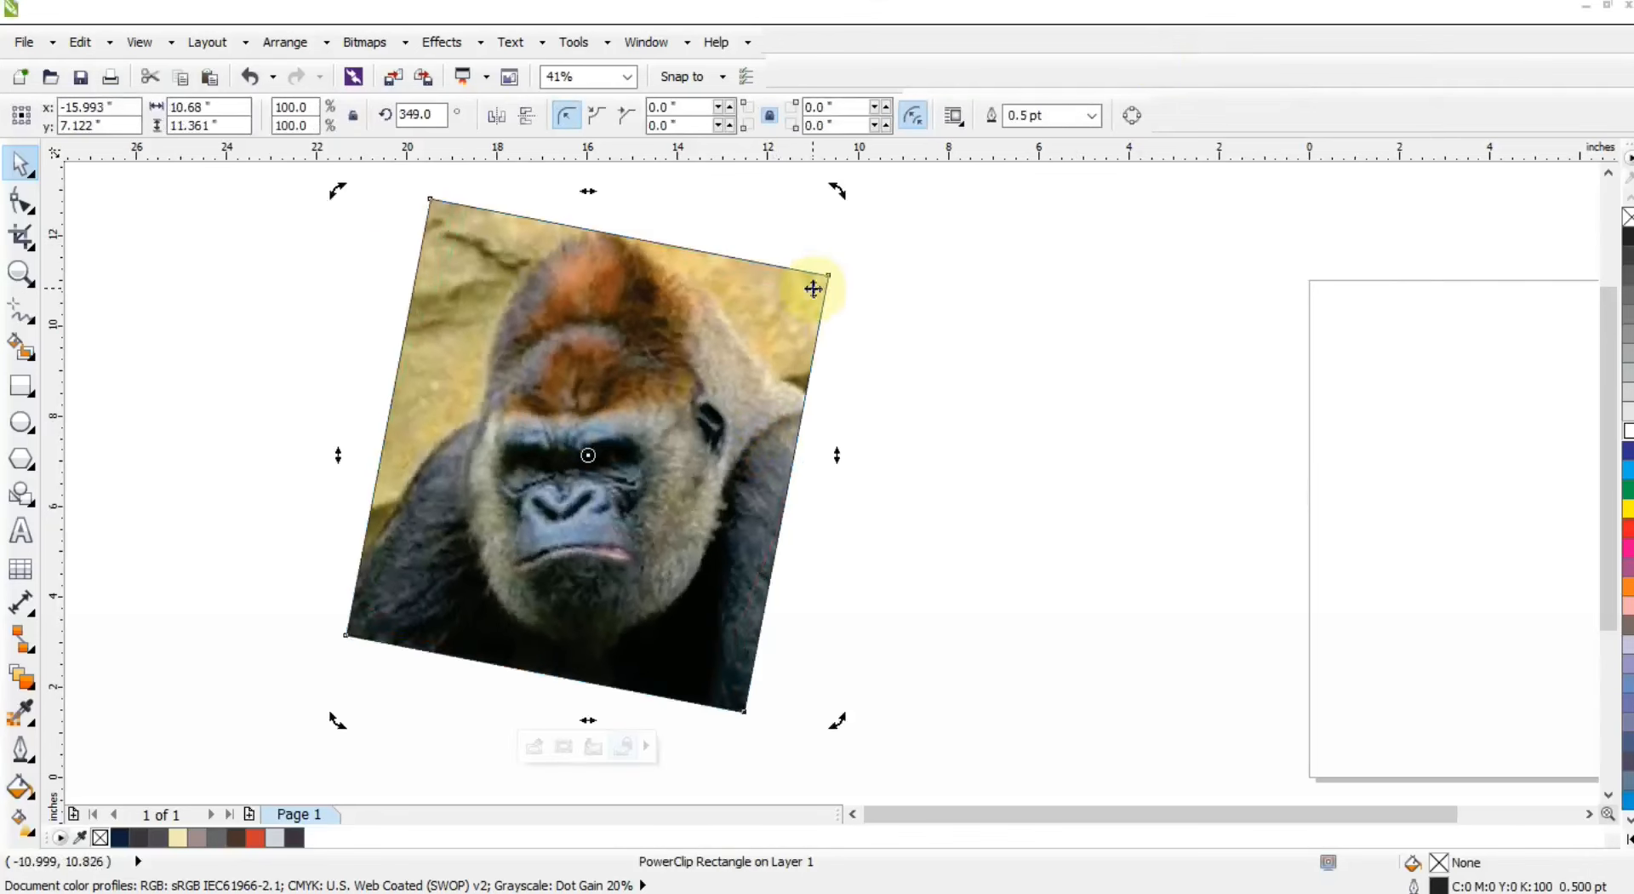
drag(838, 213, 836, 211)
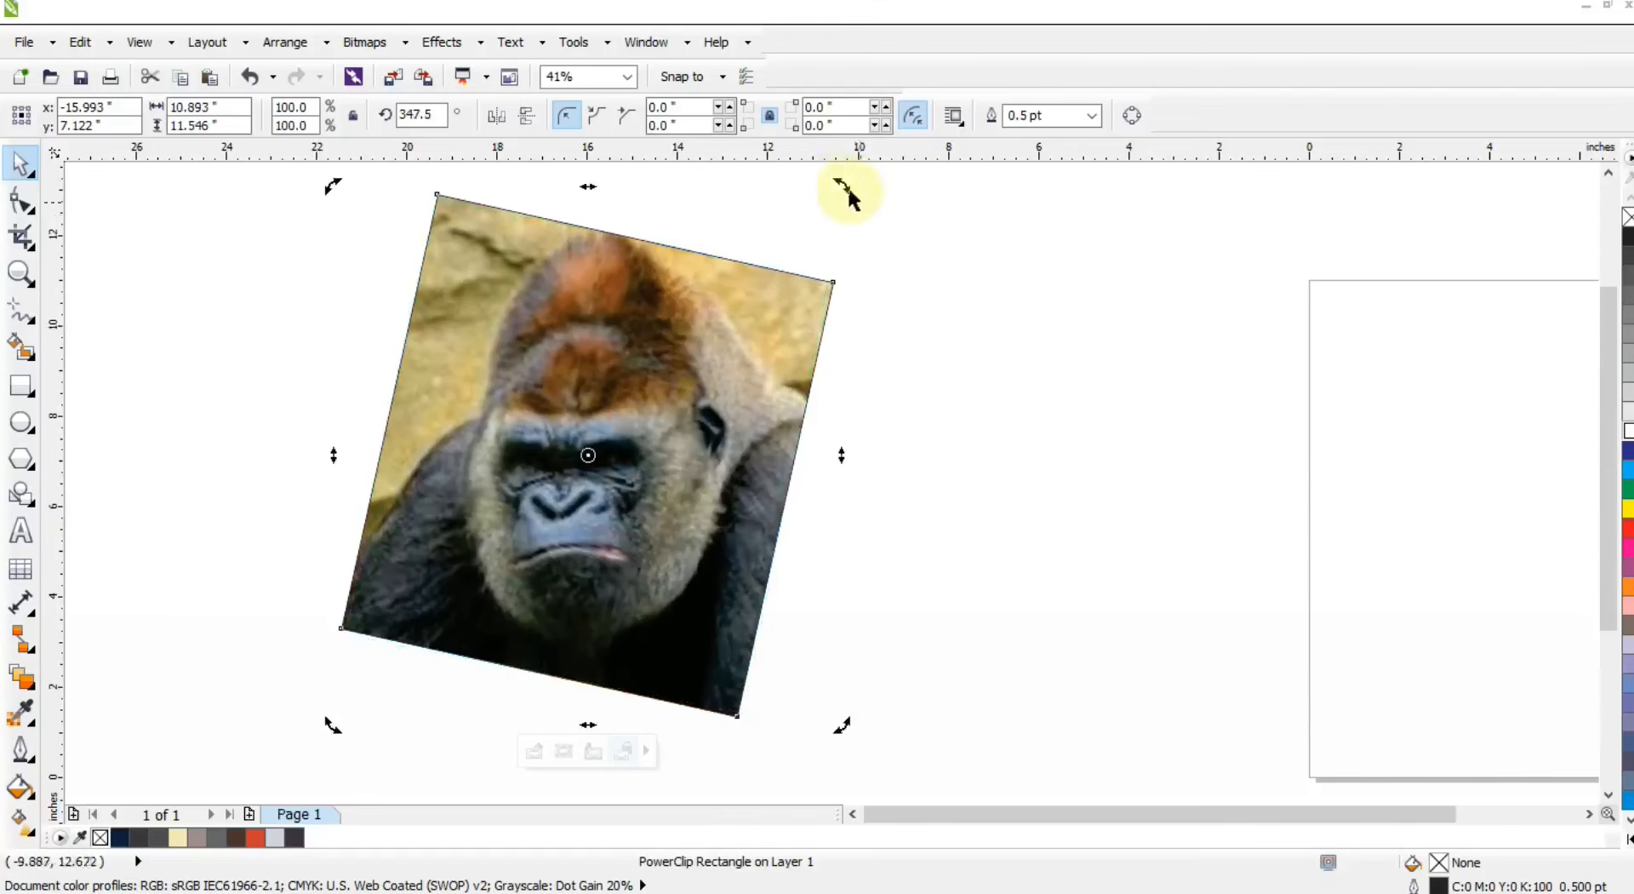
mouse_move(846, 190)
mouse_down()
mouse_move(835, 183)
mouse_move(840, 195)
mouse_up()
click(928, 280)
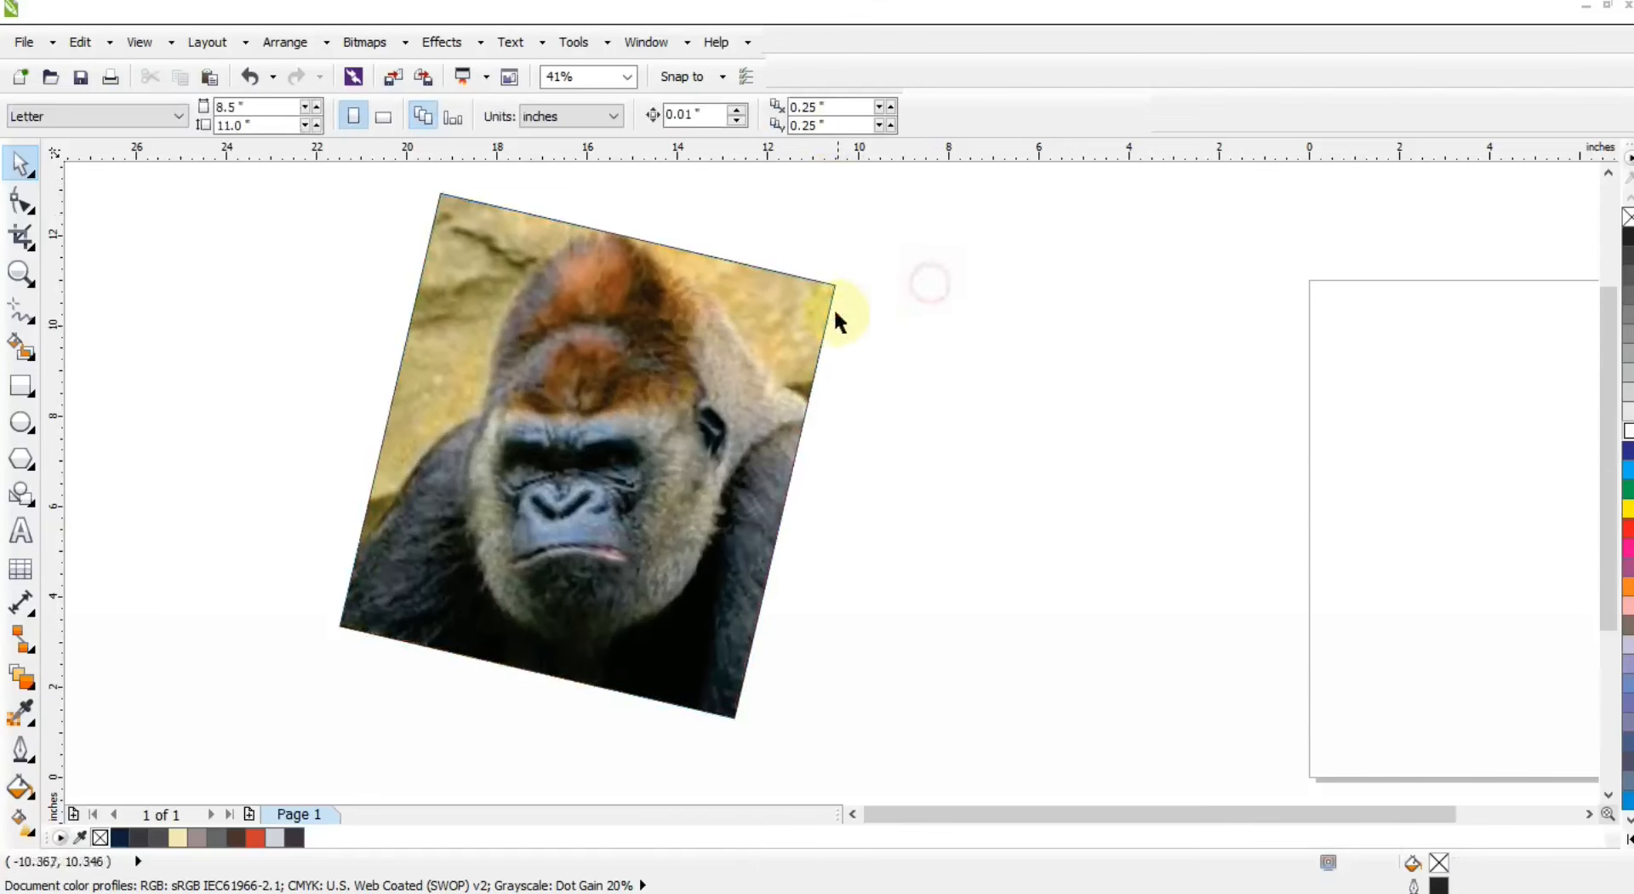
Remove the clipped photo's outline and convert it to a 300 dpi grayscale bitmap.
click(798, 302)
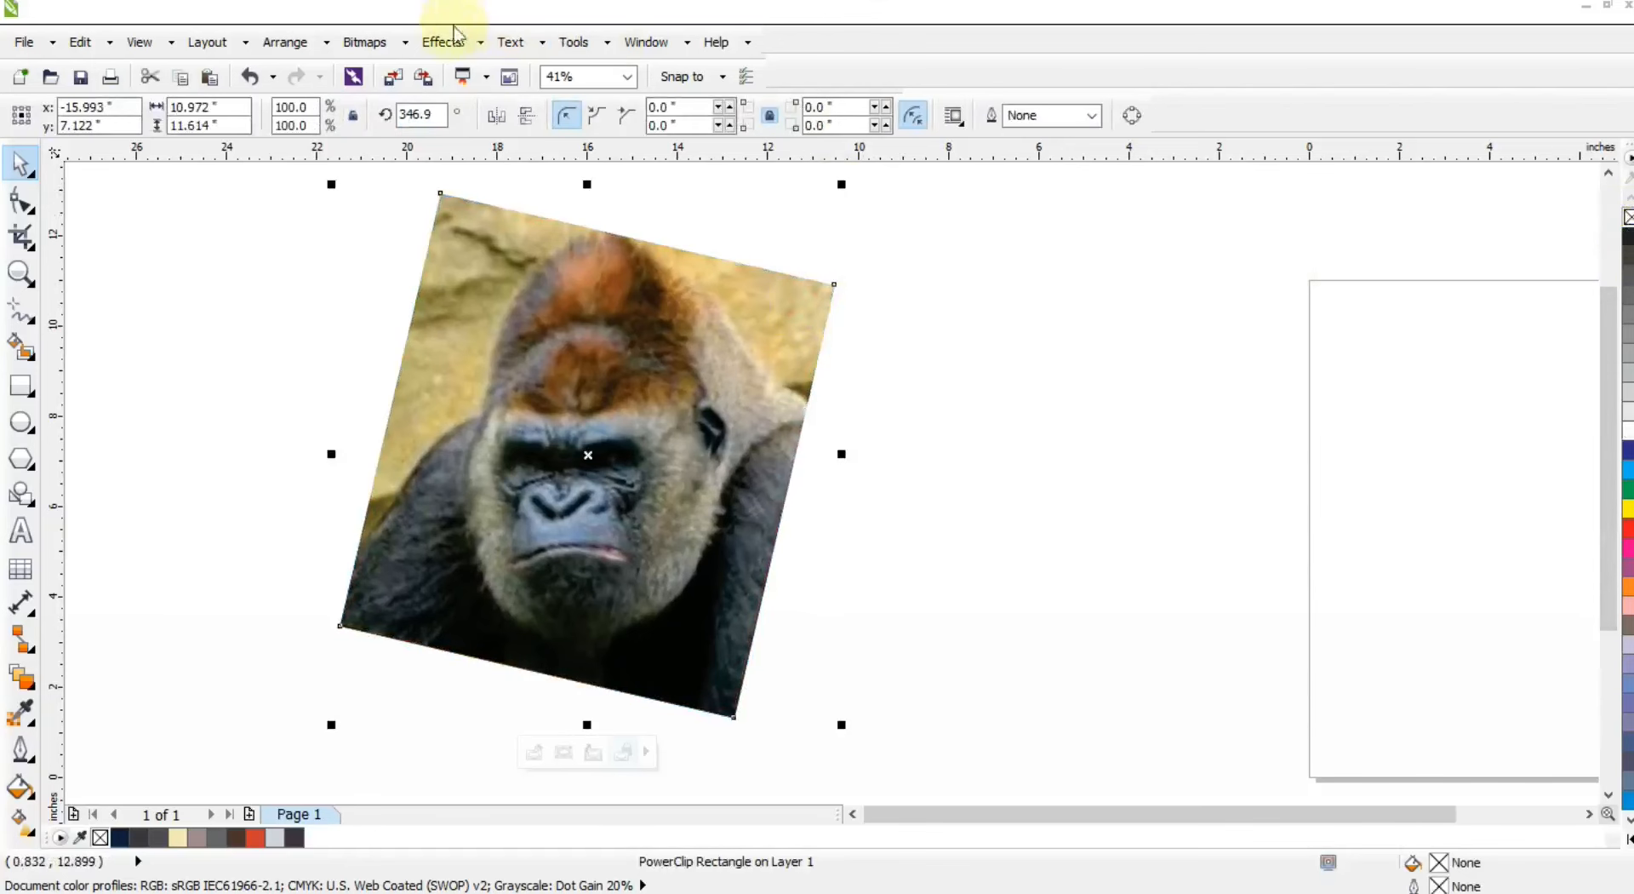
click(365, 42)
click(400, 64)
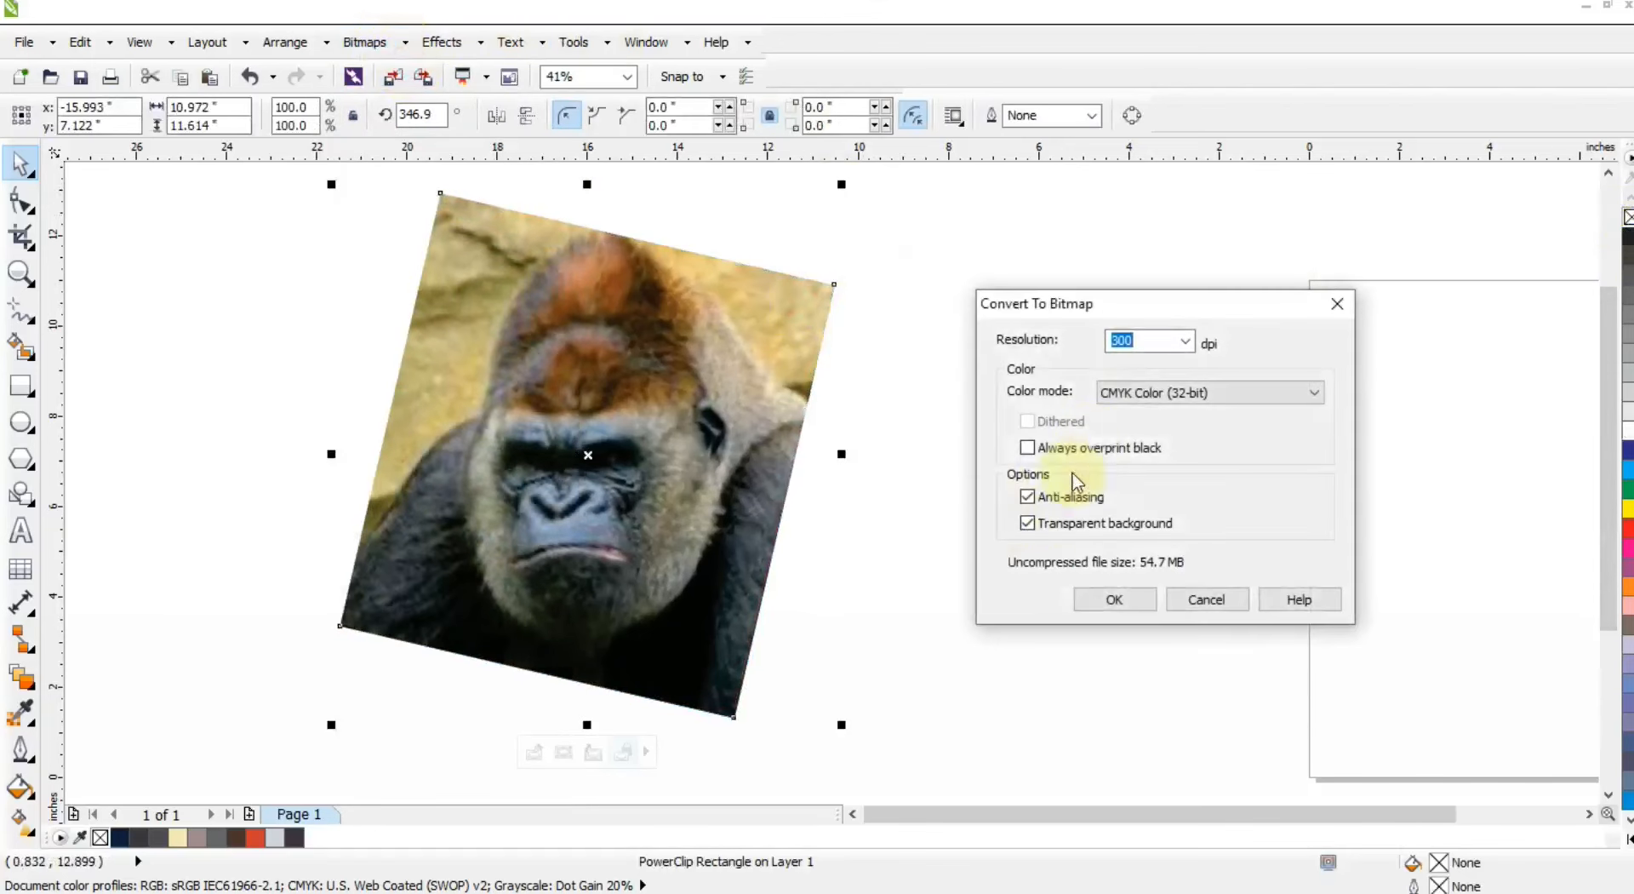
click(1132, 390)
click(1123, 449)
click(1144, 598)
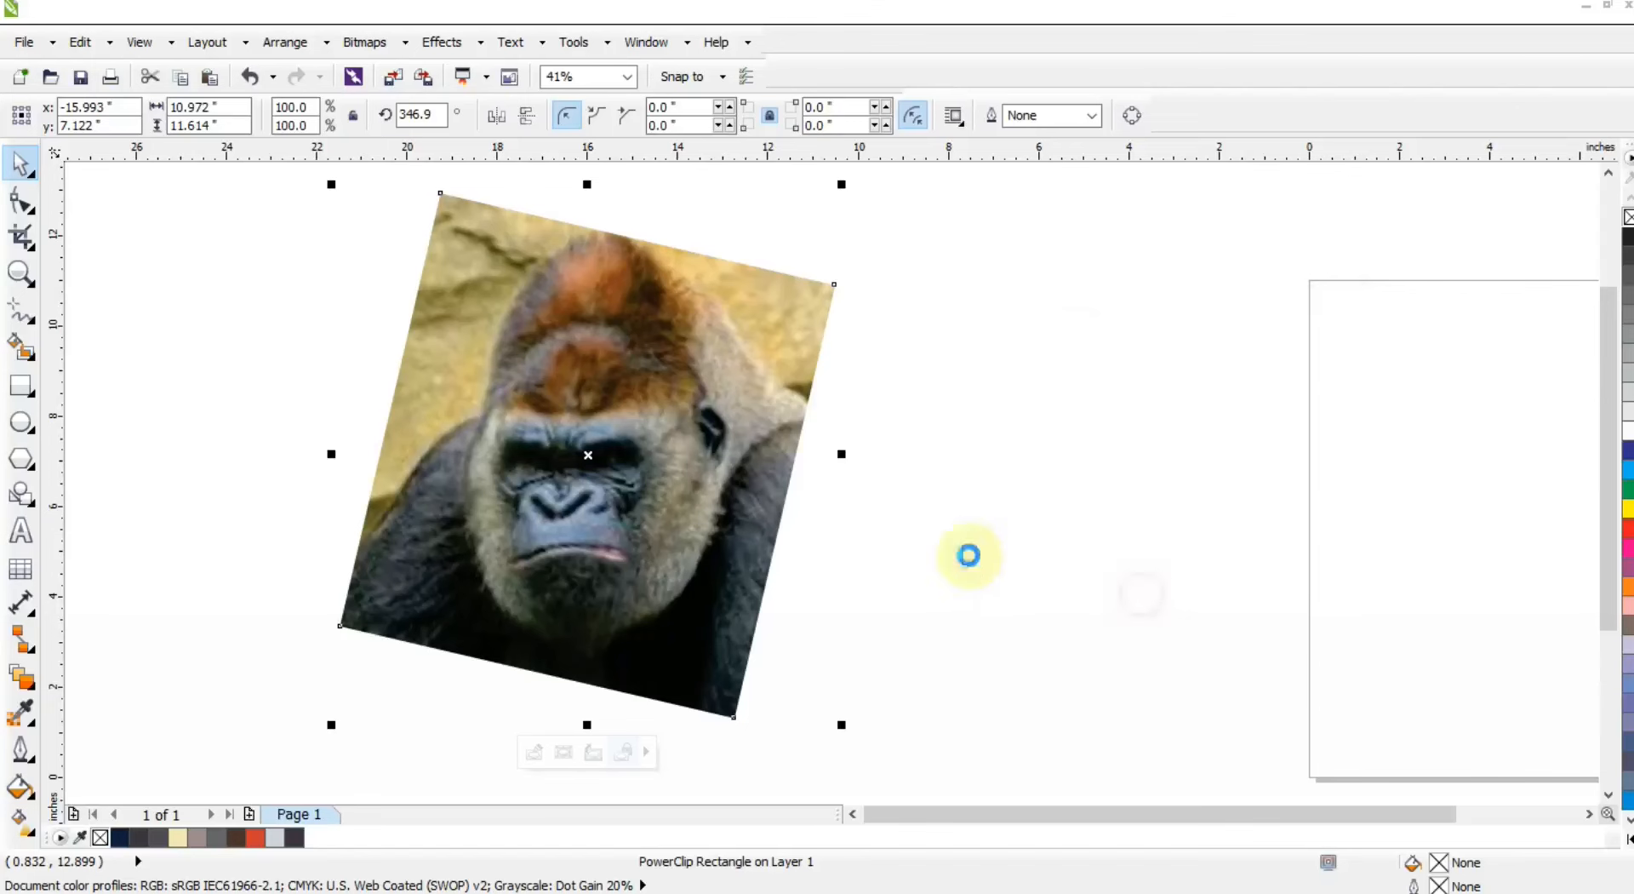
Apply a uniform transparency of 29 to the grayscale gorilla bitmap.
click(33, 712)
click(136, 671)
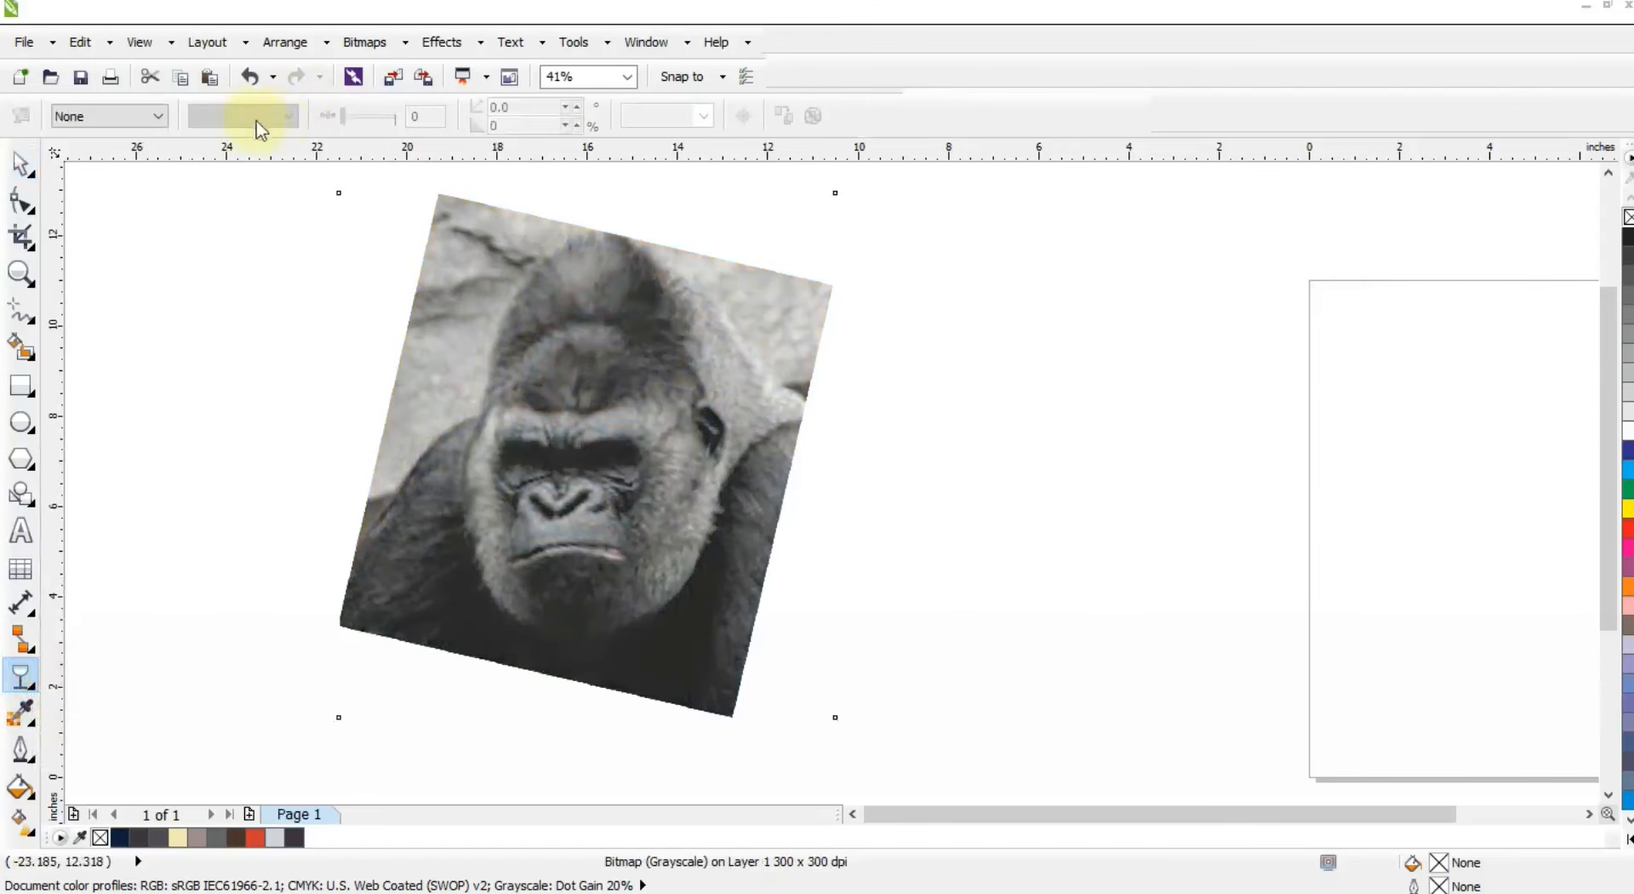
click(157, 115)
click(152, 161)
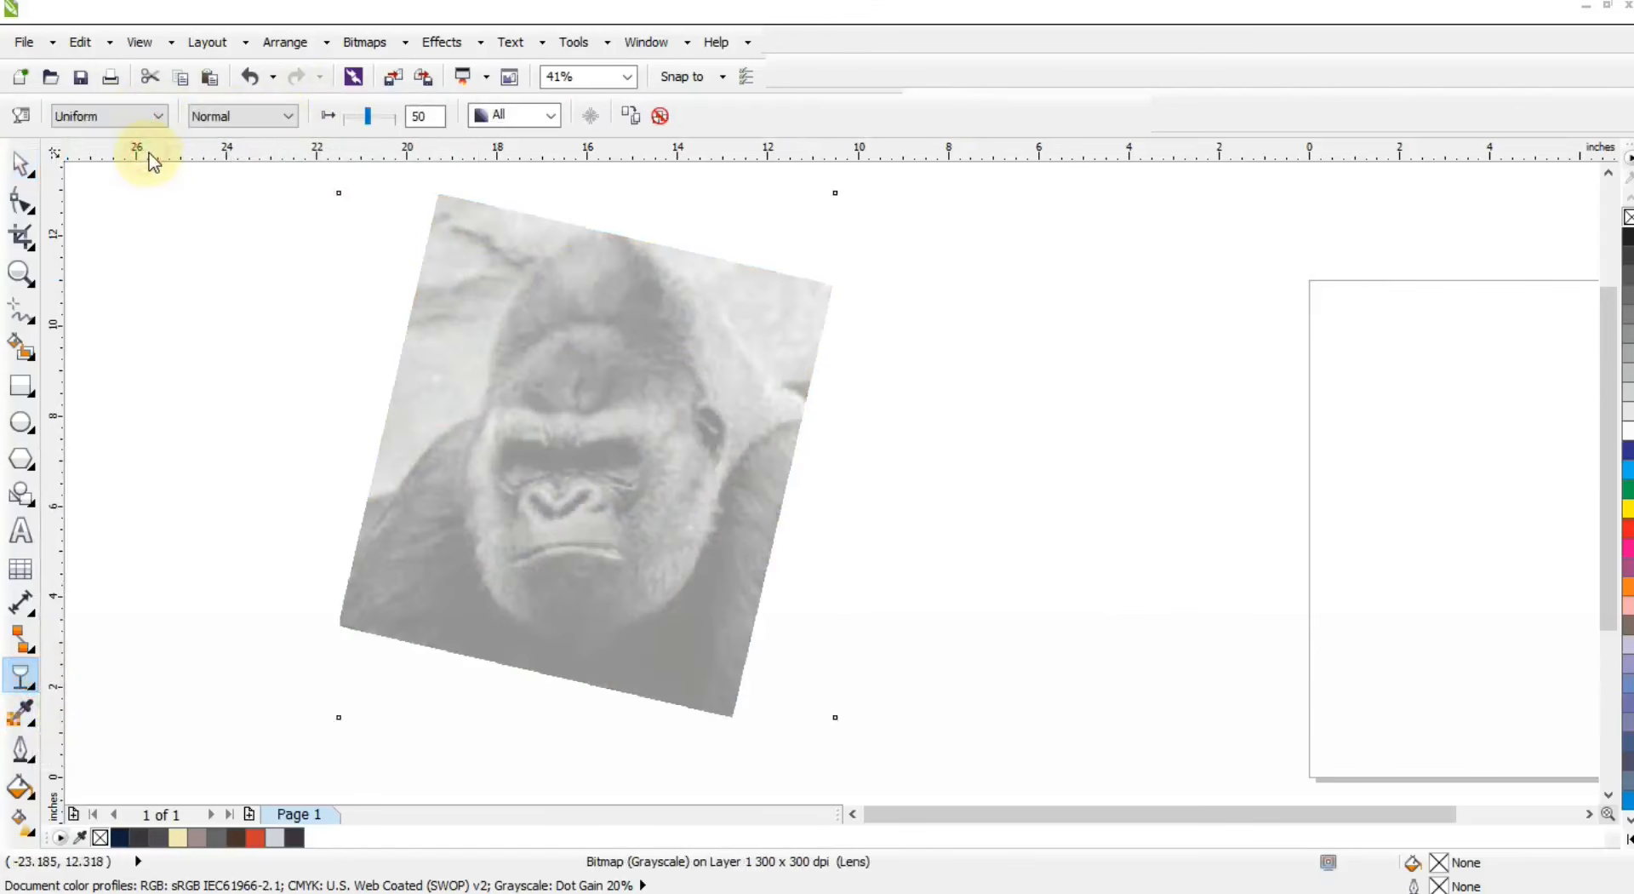
drag(368, 116, 359, 120)
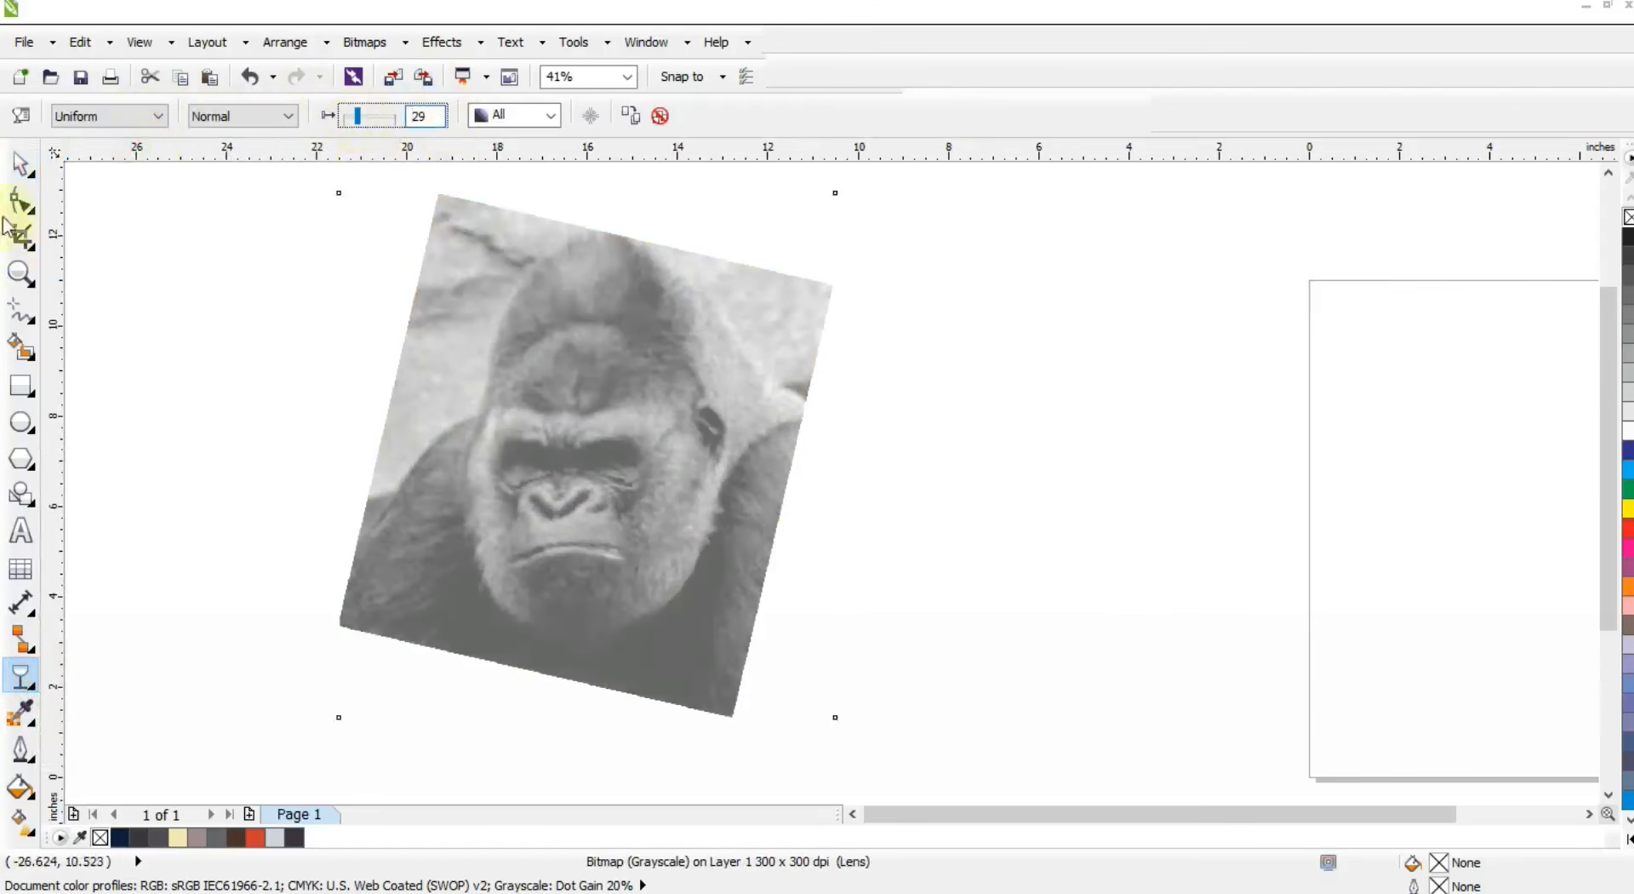
click(21, 162)
click(1250, 649)
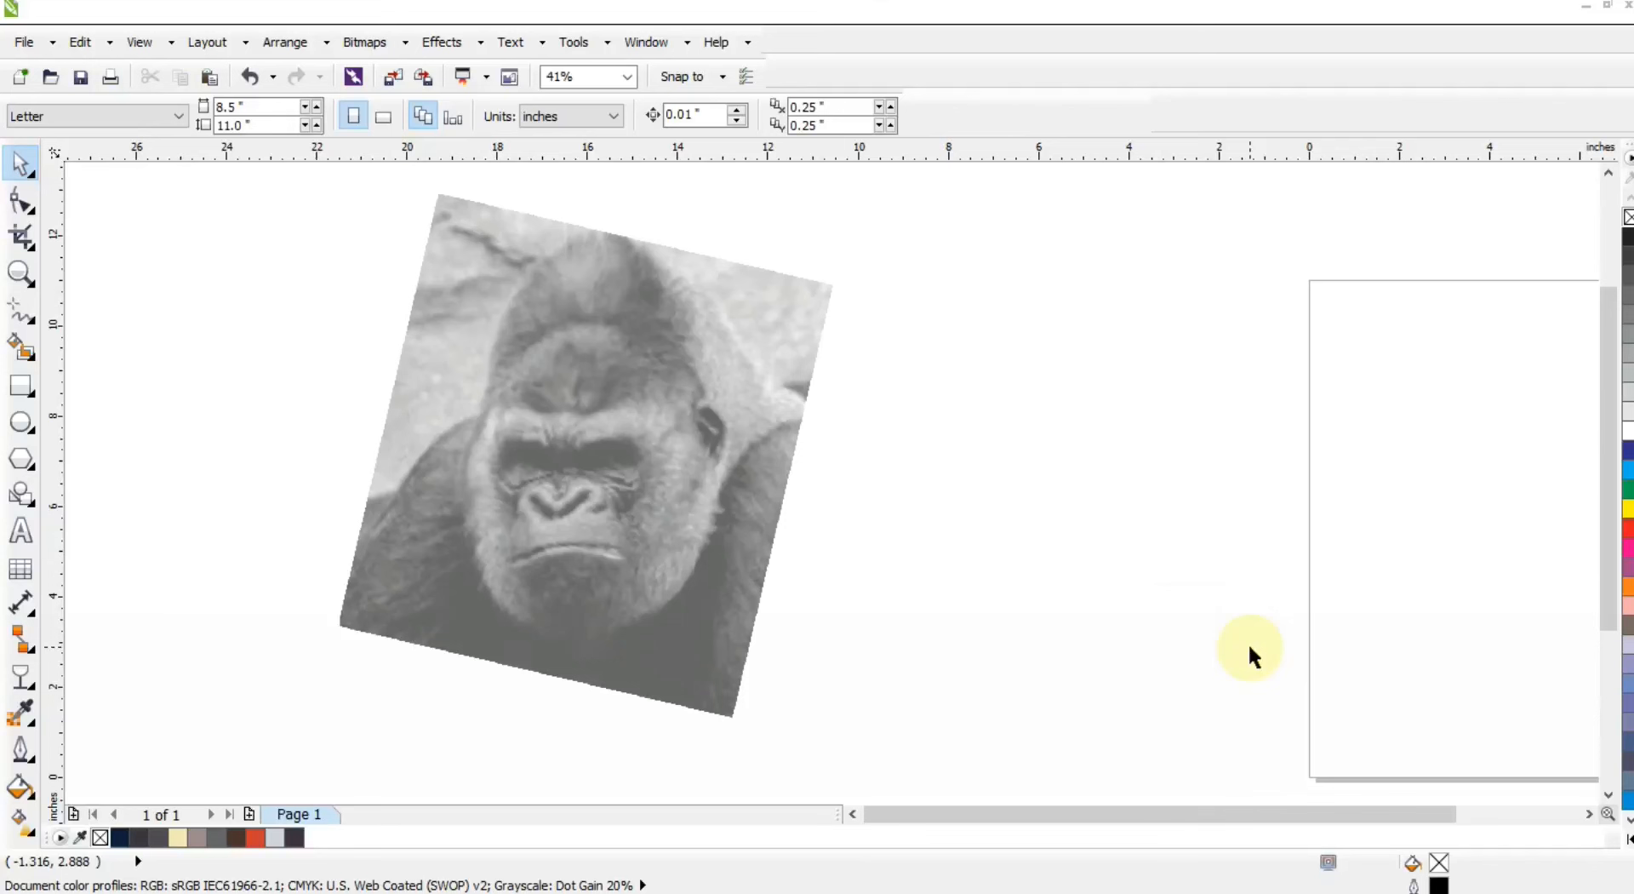
Draw a straight freehand line about 0.5 in wide and 1.02 in tall from the nose's top to below the nostril, with a 4 pt outline.
click(21, 273)
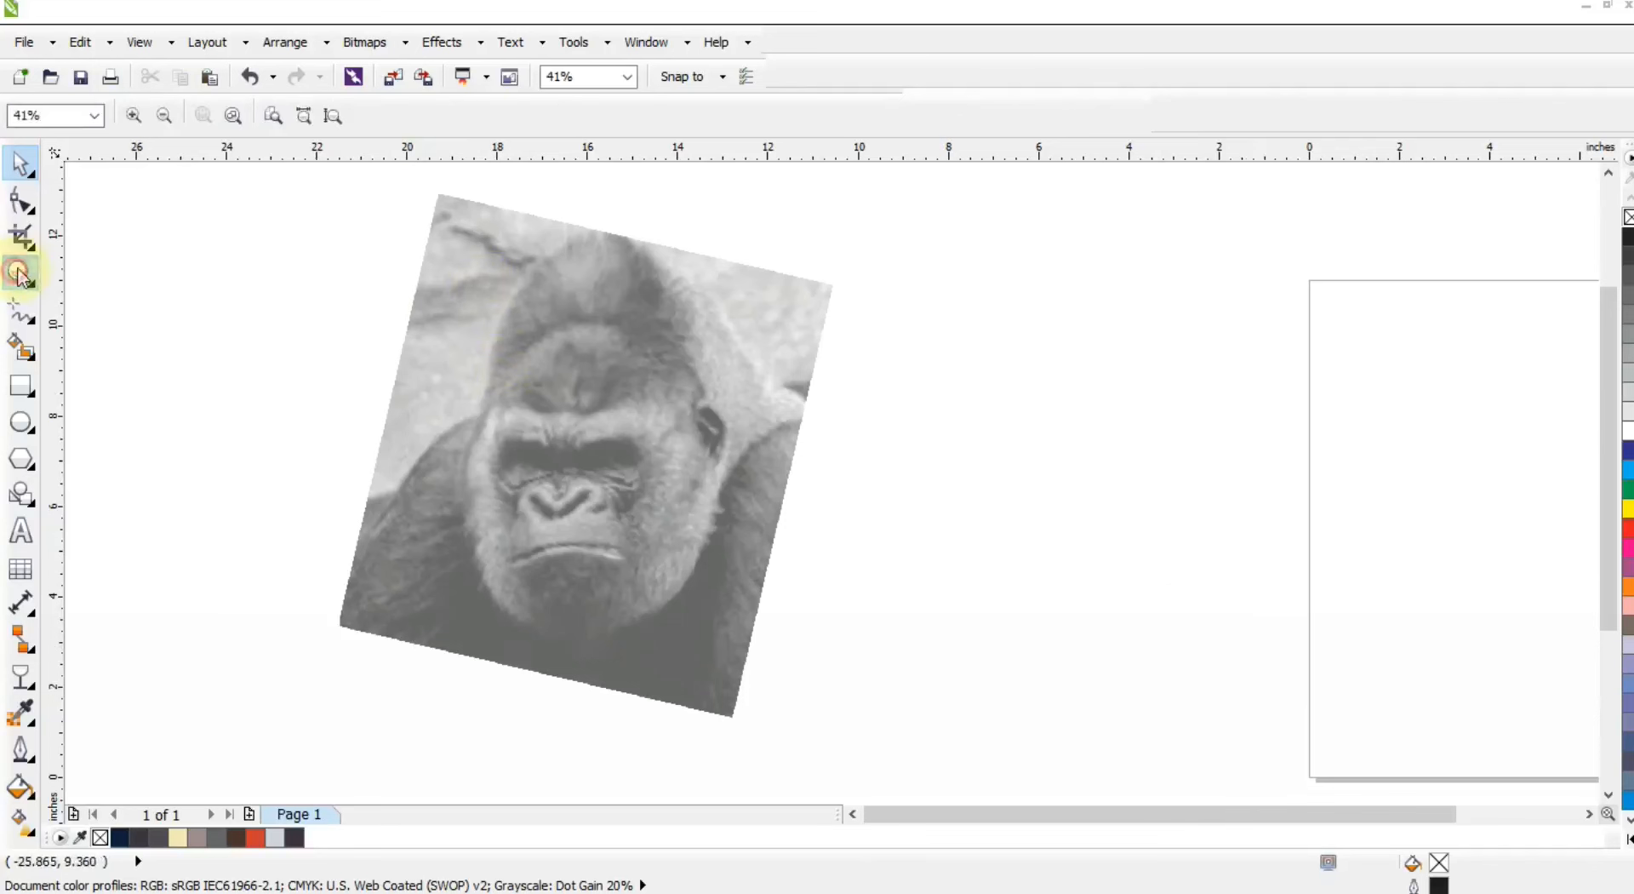
drag(426, 346, 1139, 766)
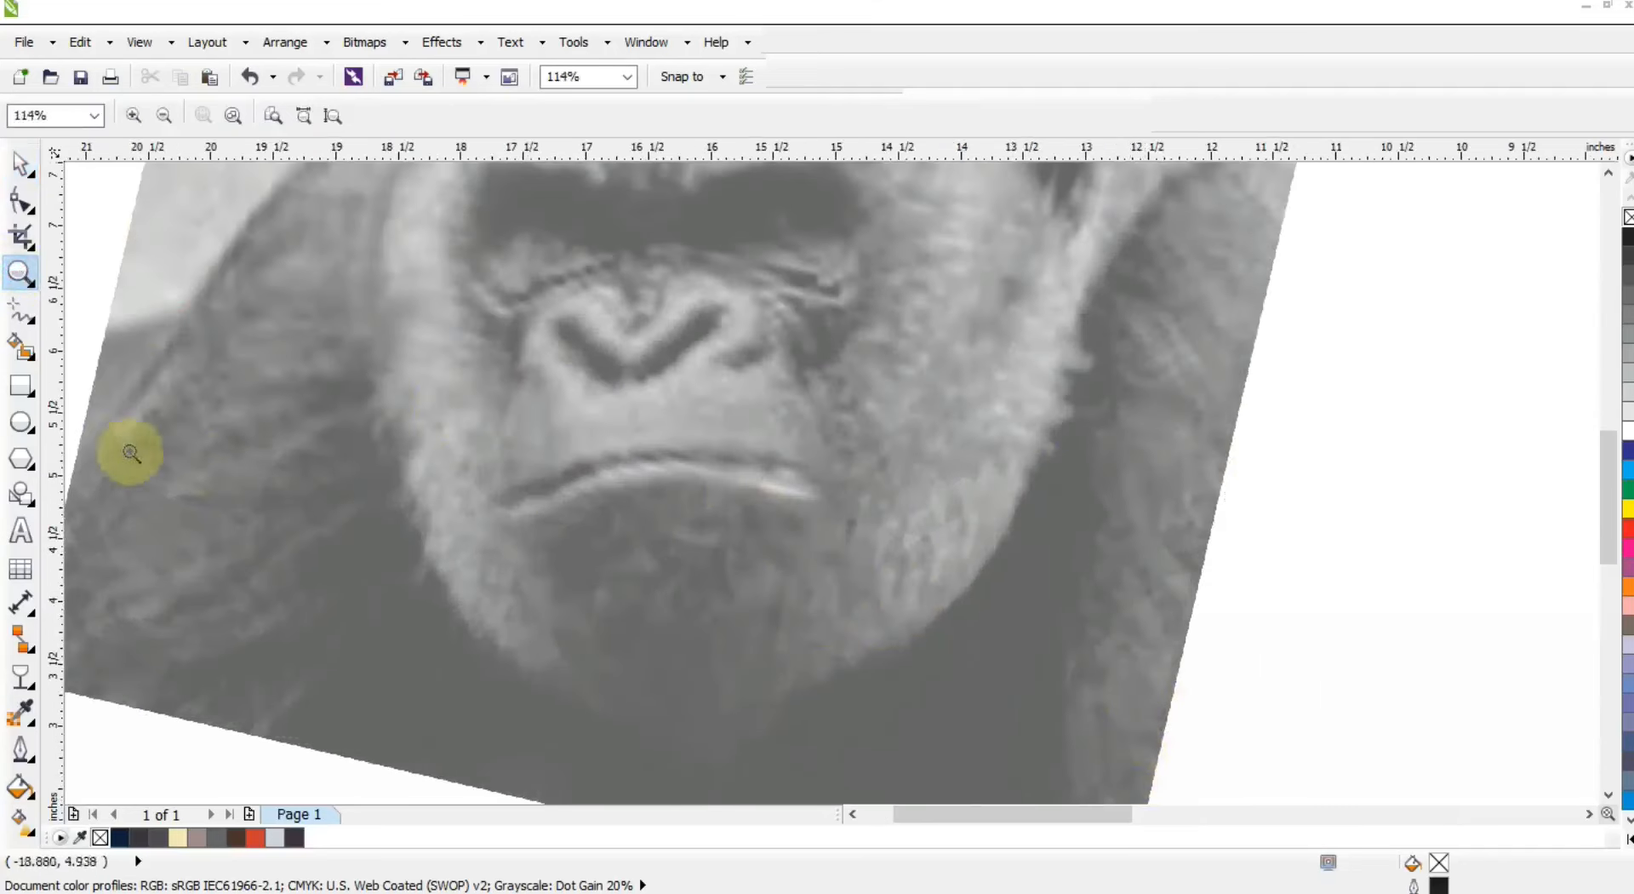
click(20, 315)
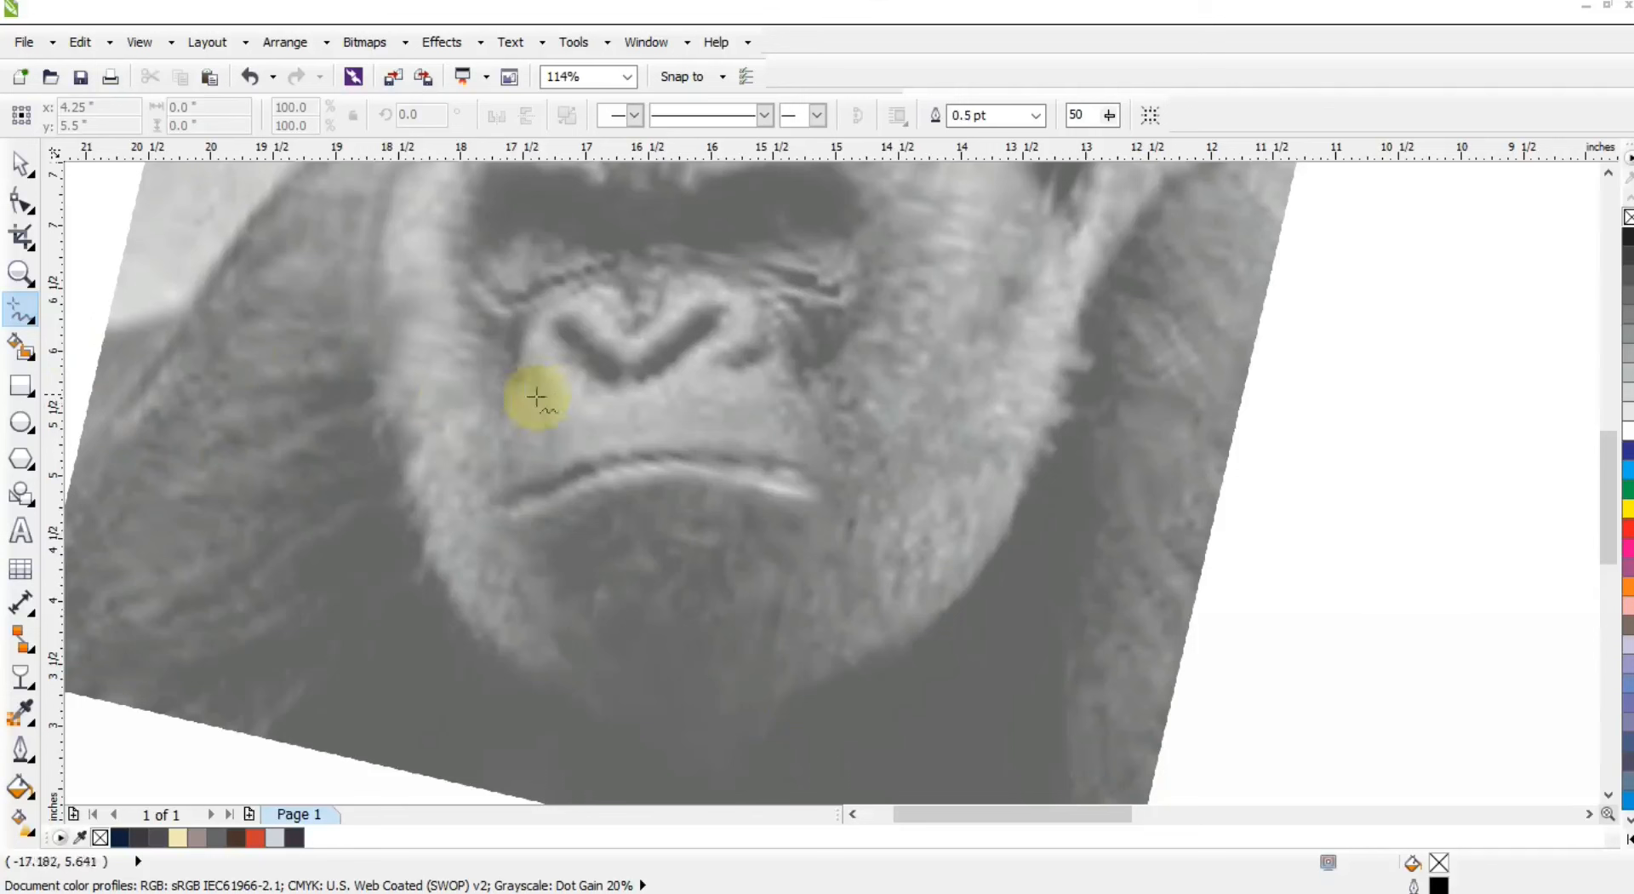
click(634, 258)
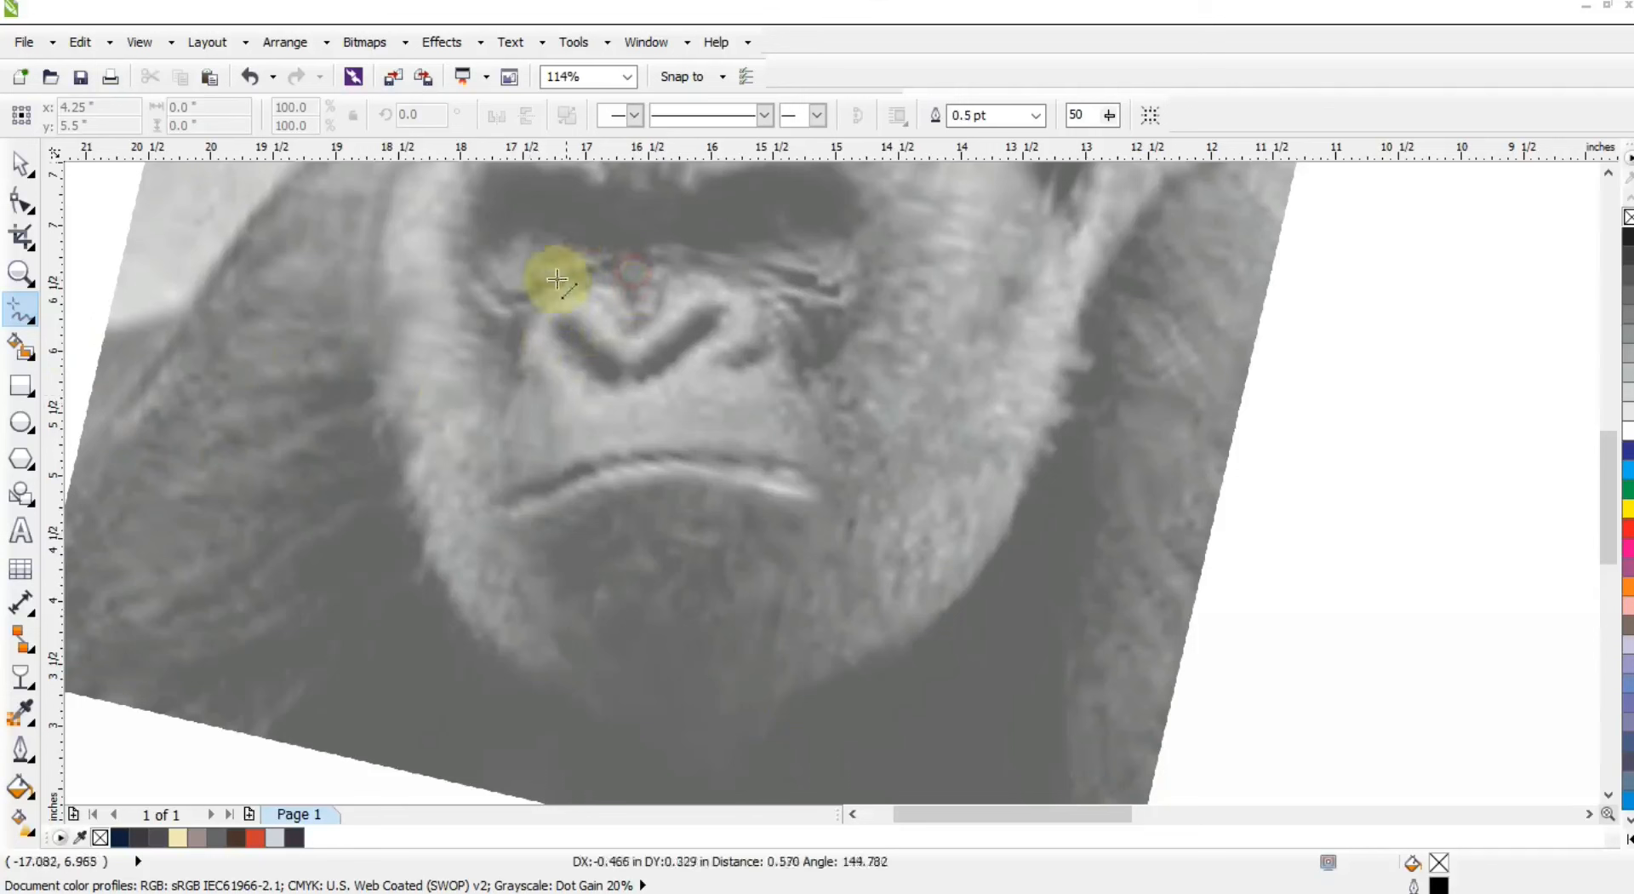
click(571, 399)
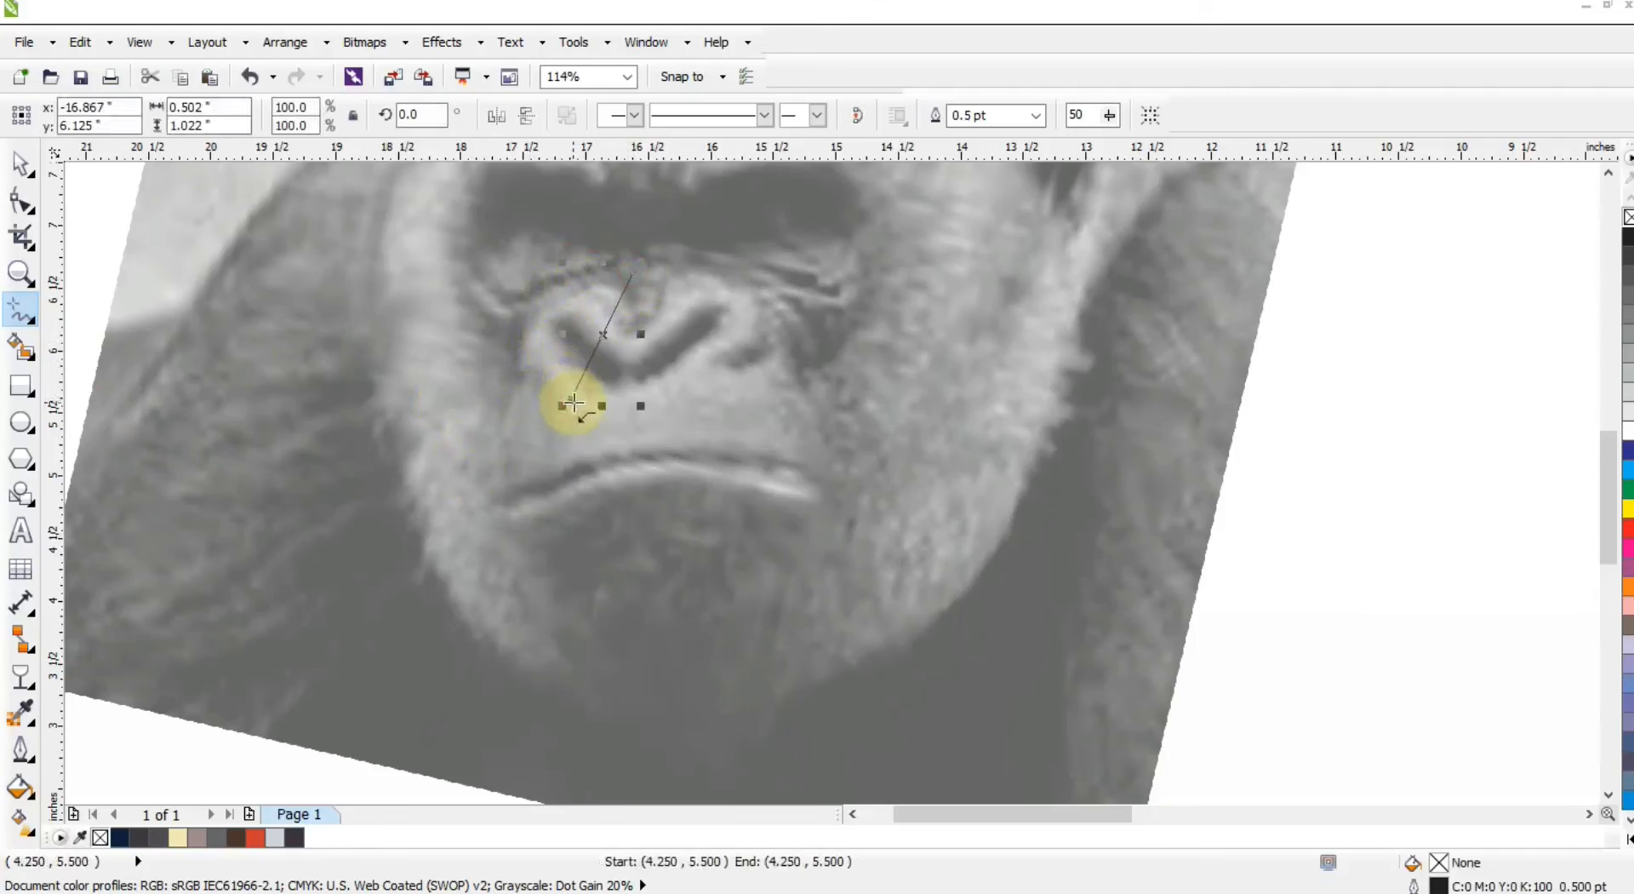
click(1036, 115)
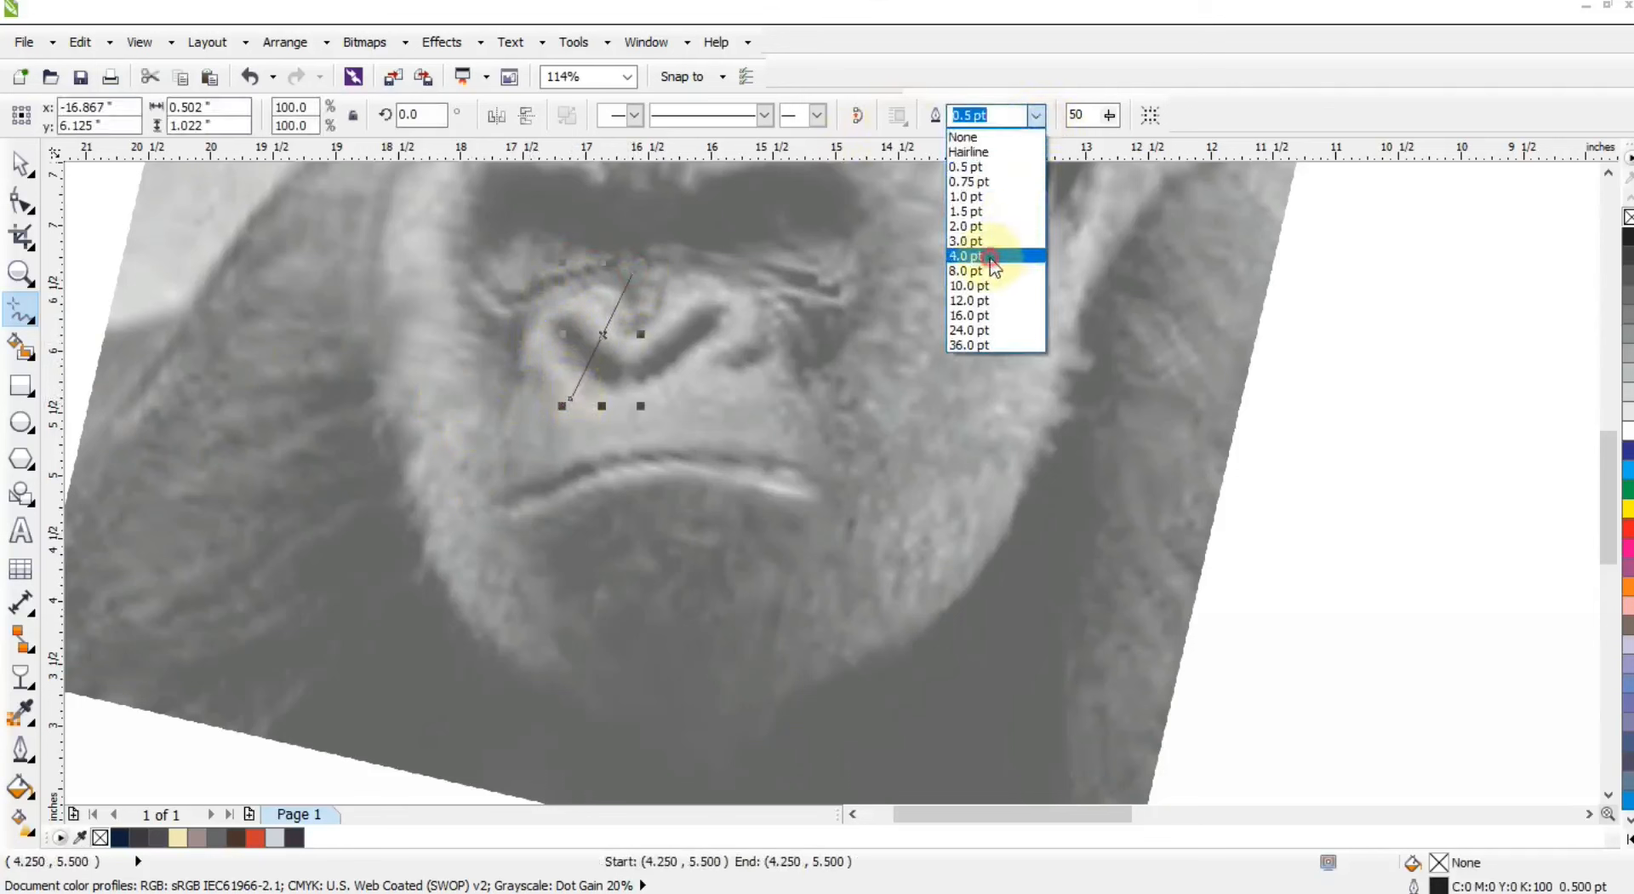
click(992, 256)
Bend the nose line outward into a rounded curve following the nostril's outer edge and refine it with its end handles.
click(20, 201)
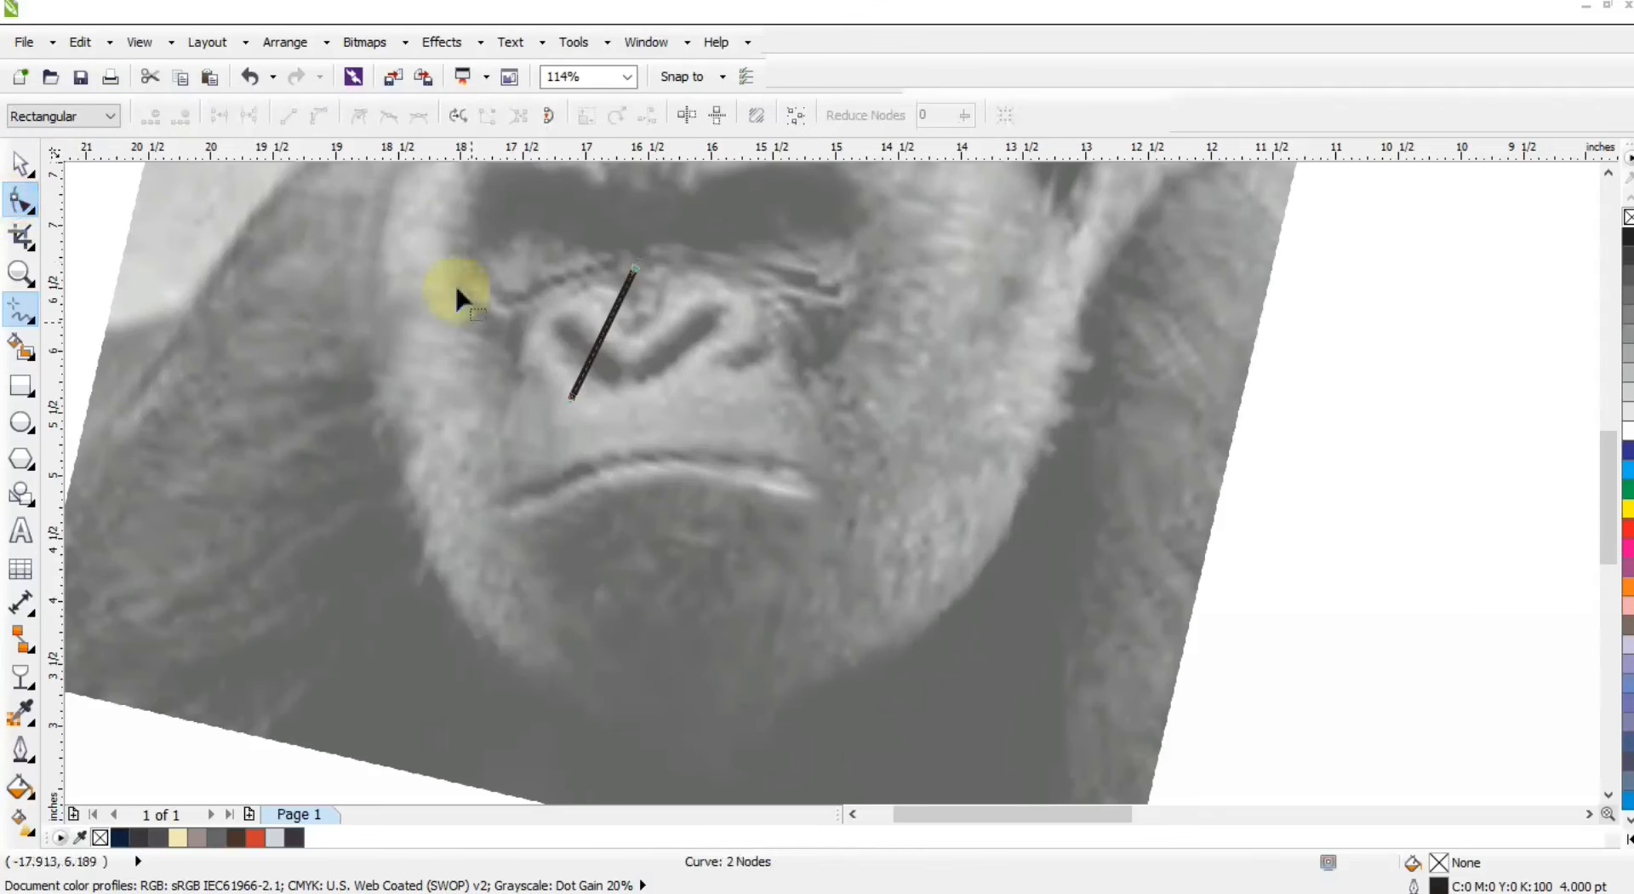
drag(716, 448, 717, 447)
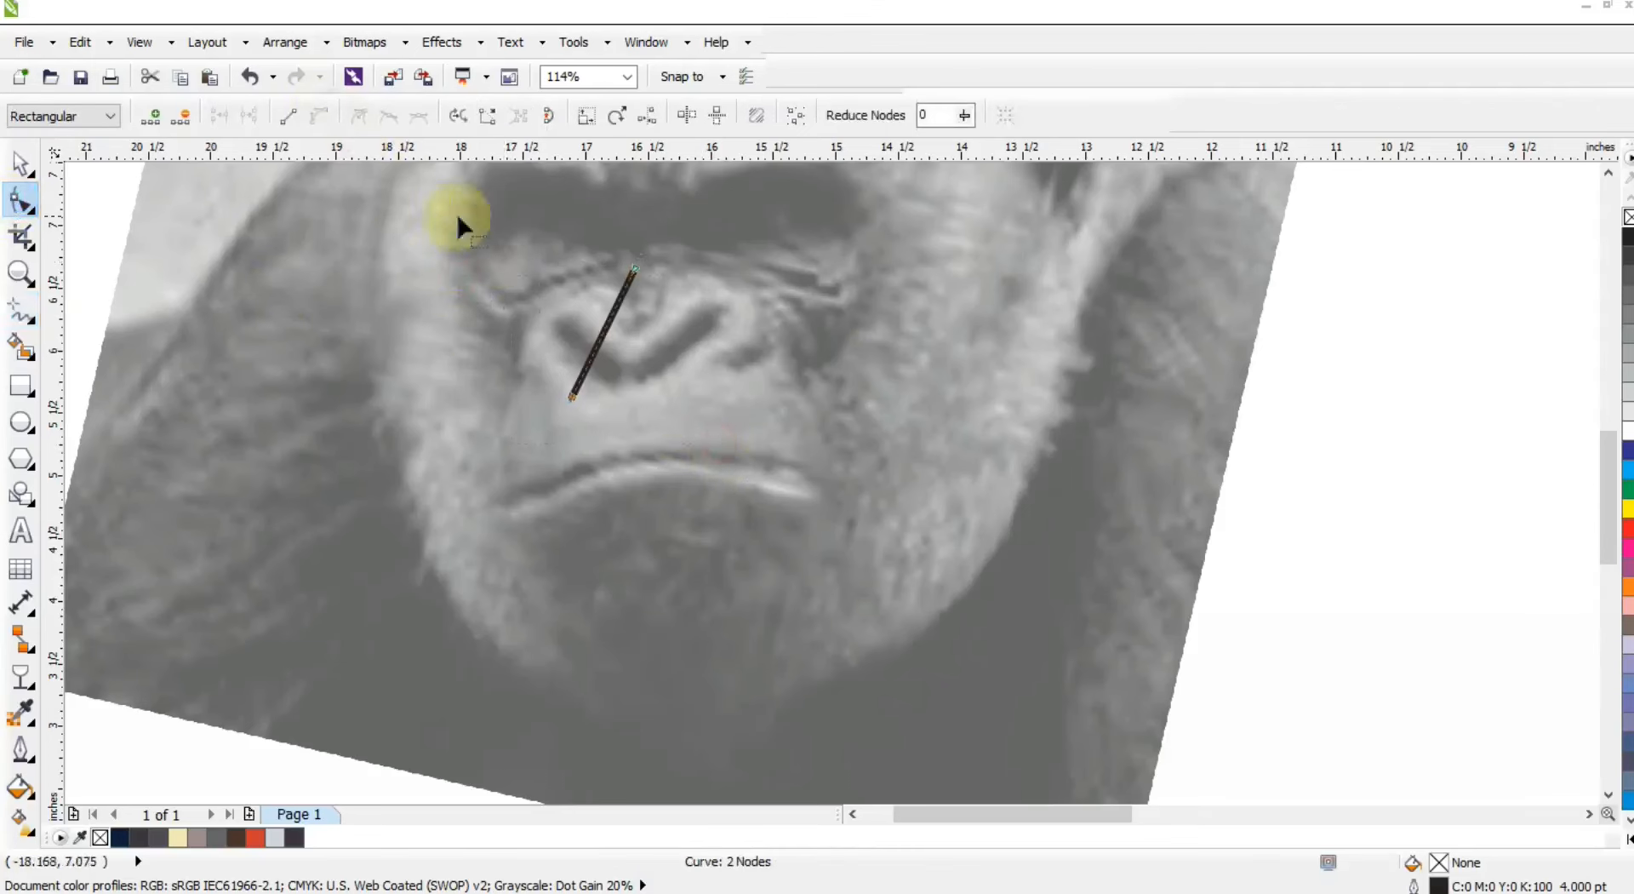
drag(620, 321, 519, 349)
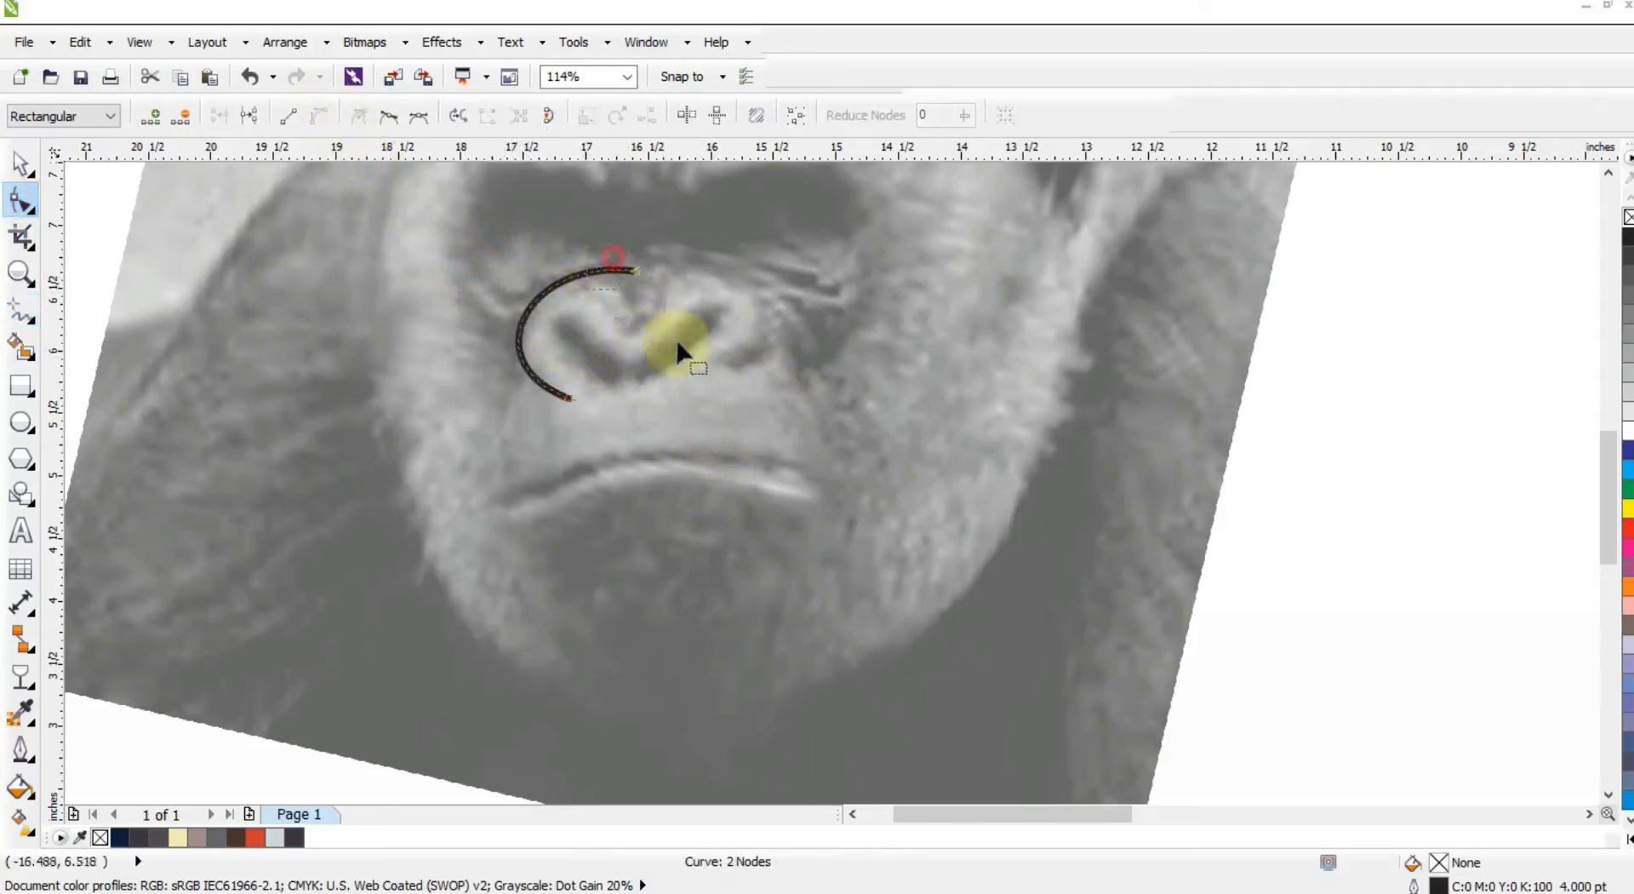
drag(522, 242, 528, 224)
drag(471, 369, 454, 353)
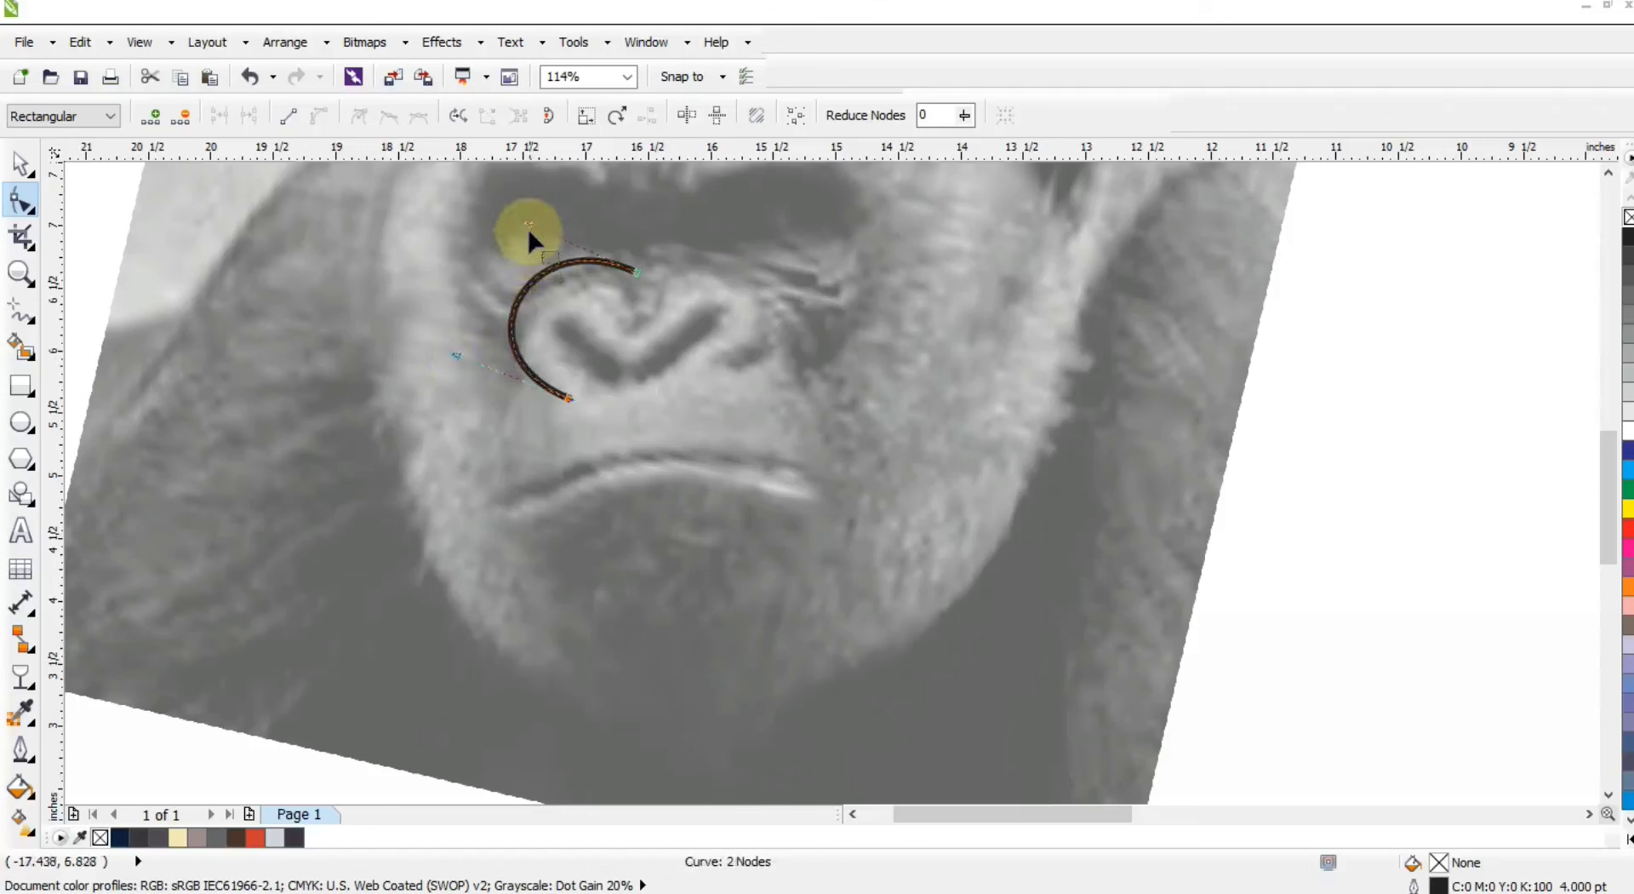
drag(528, 226, 529, 212)
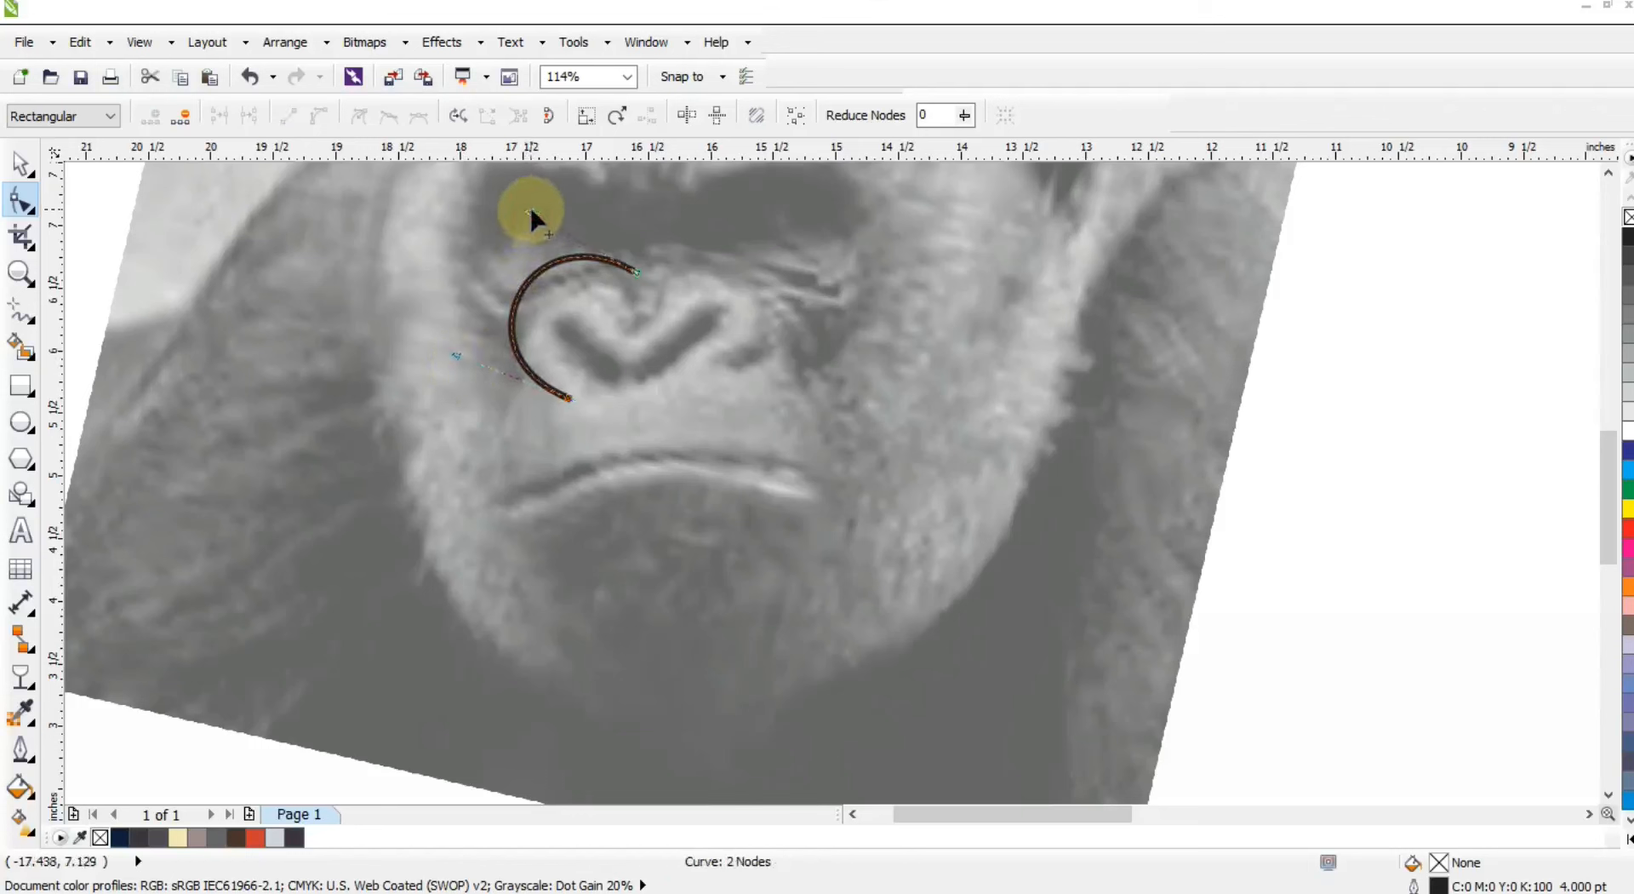
Extend the nose curve with straight segments along the upper lip and up the nose's other side, ending near the starting point at the nose's top.
click(21, 315)
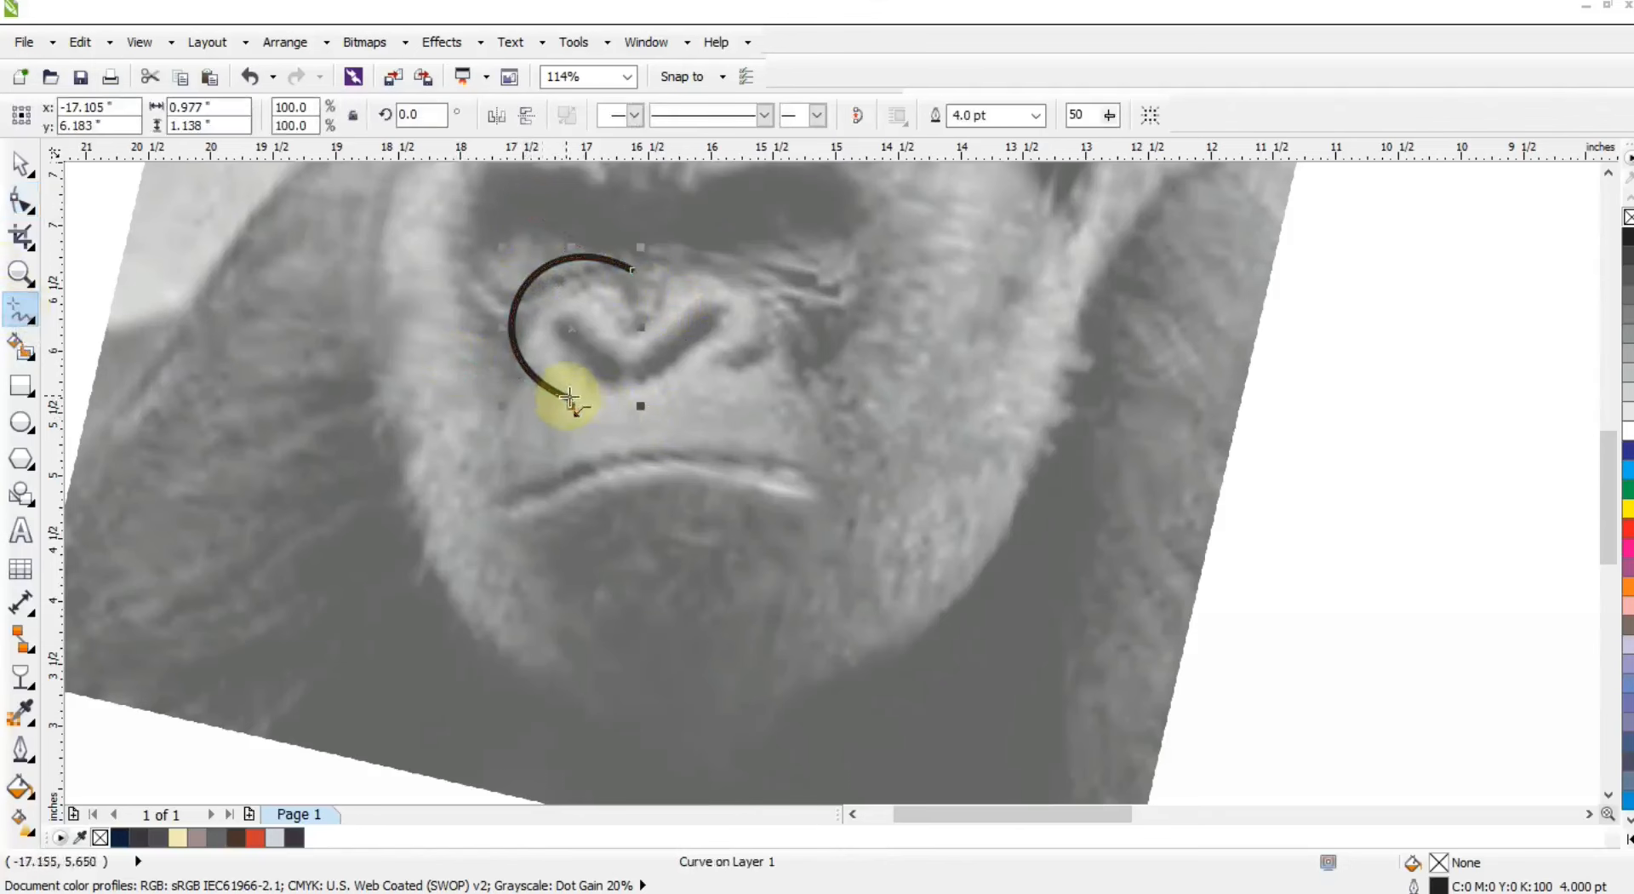
mouse_move(570, 400)
mouse_down()
mouse_move(511, 377)
mouse_move(601, 463)
mouse_up()
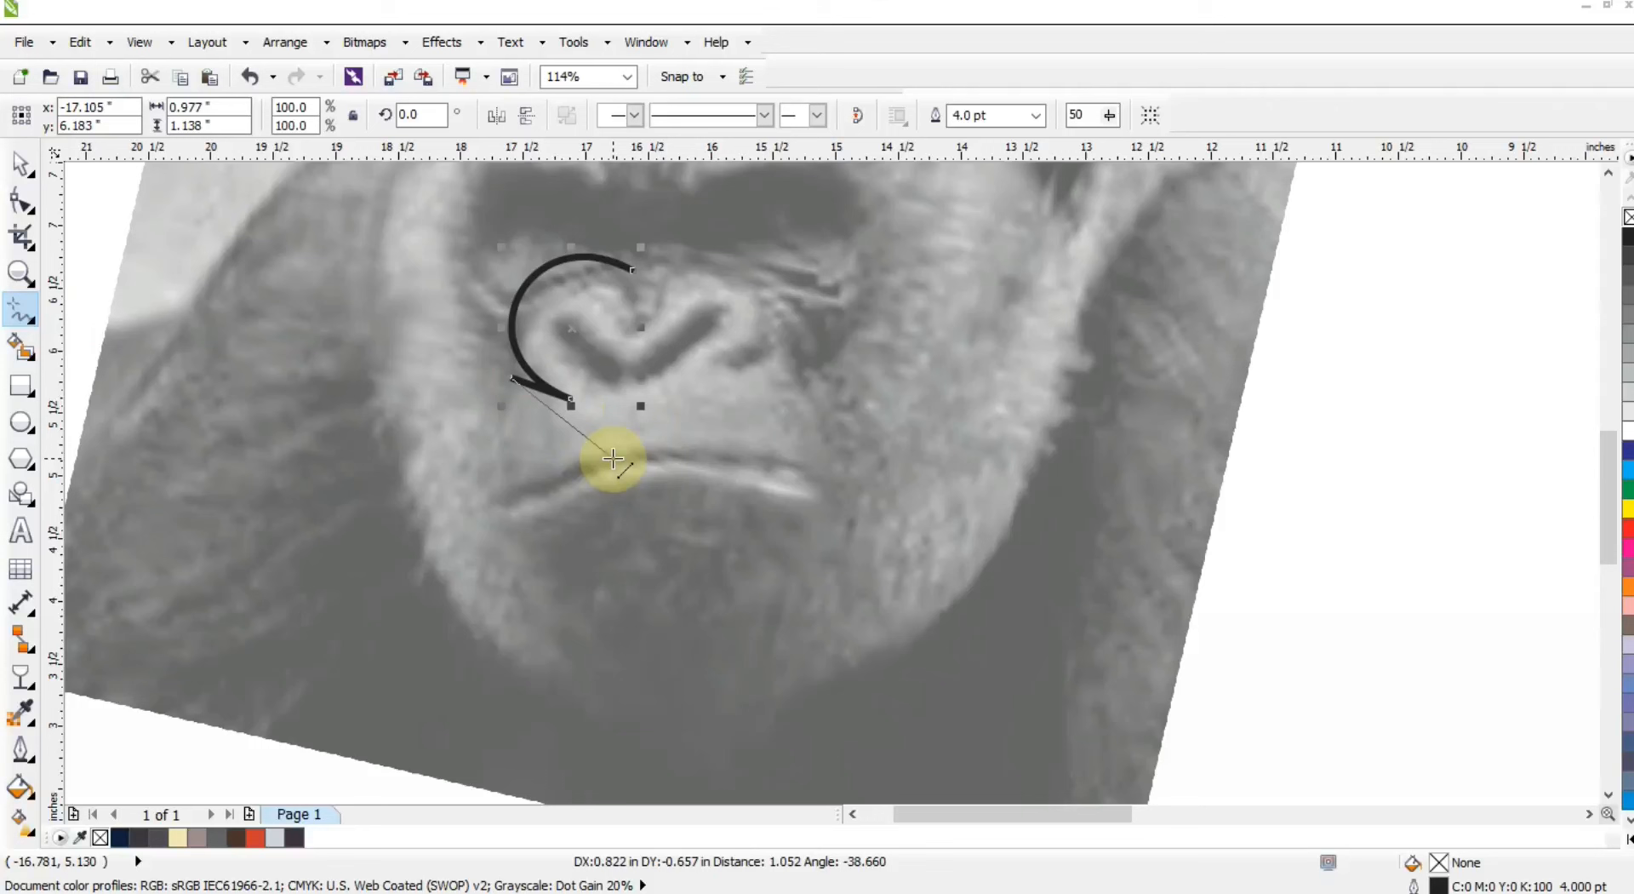
click(612, 458)
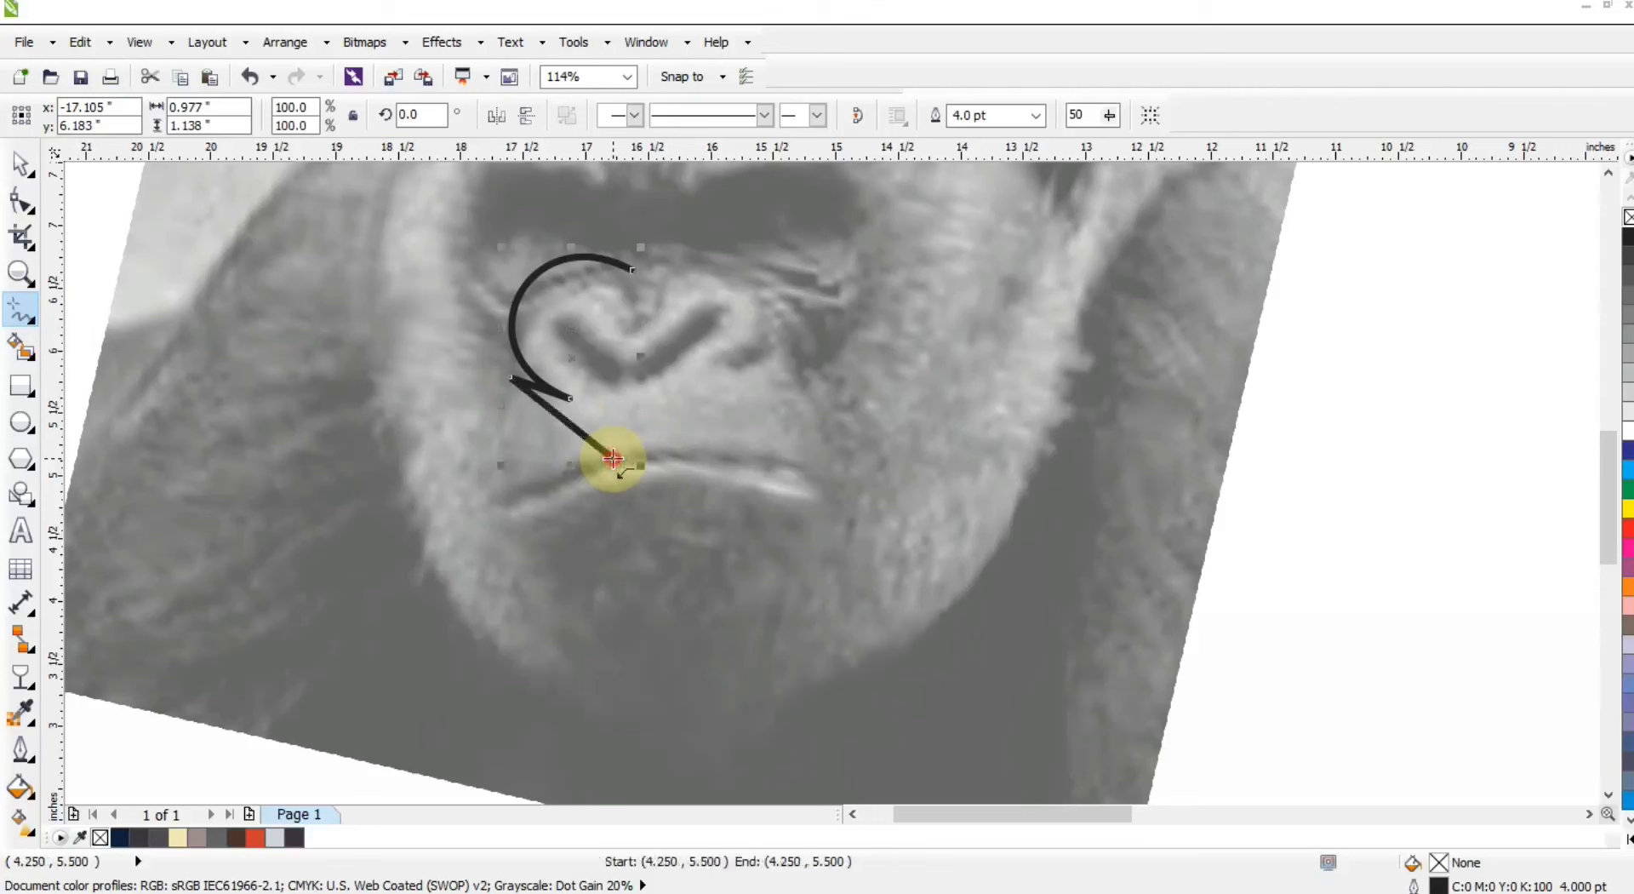
click(824, 439)
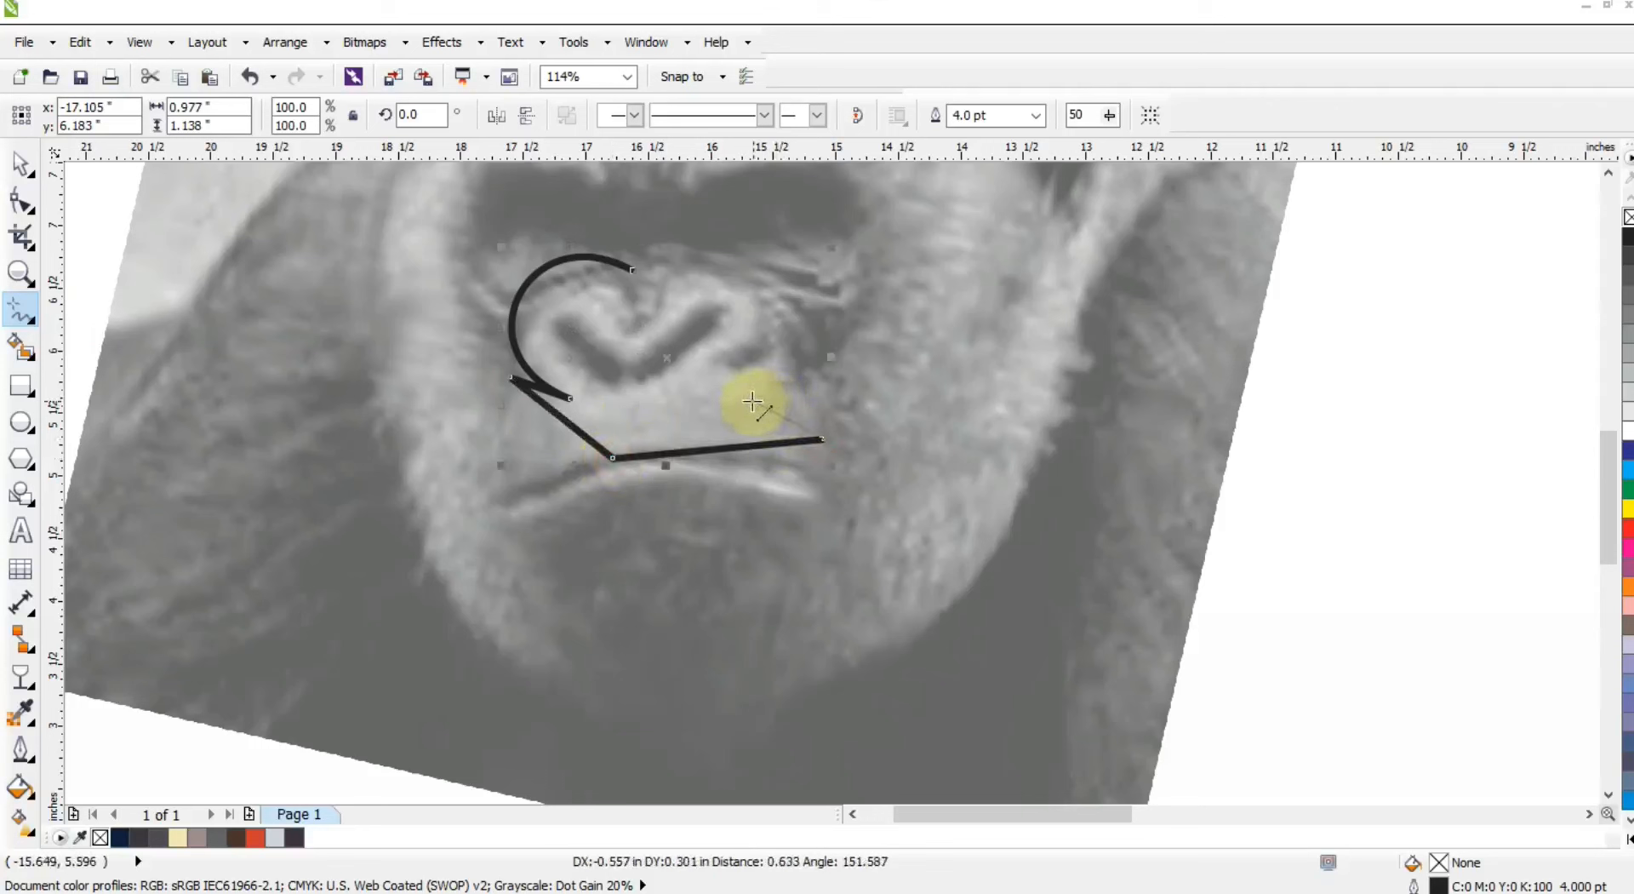
click(748, 401)
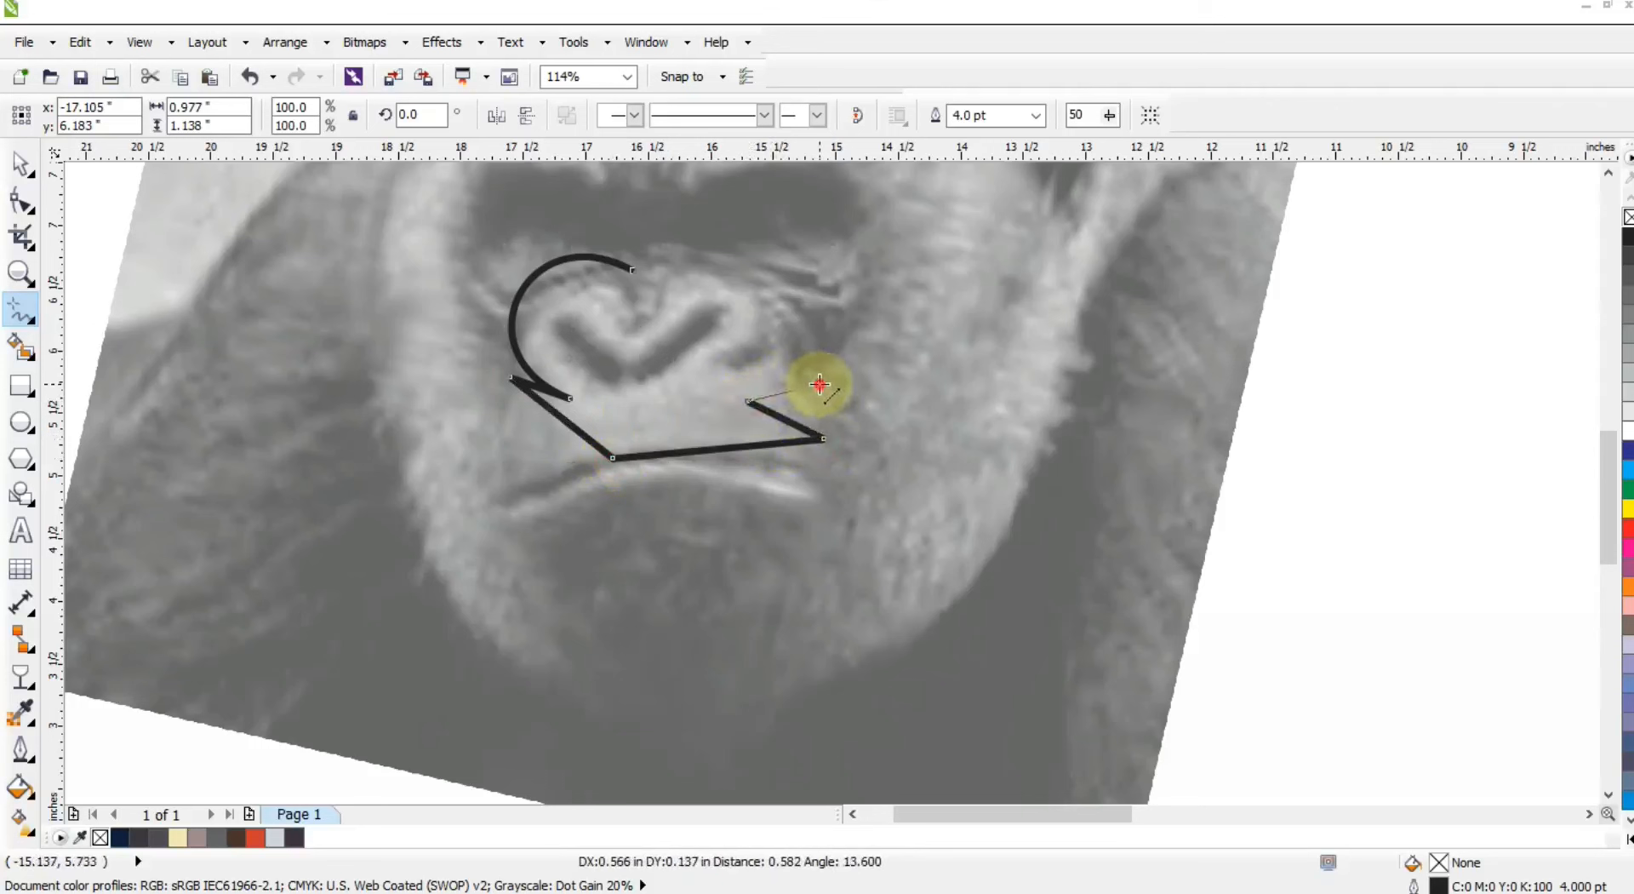
click(819, 385)
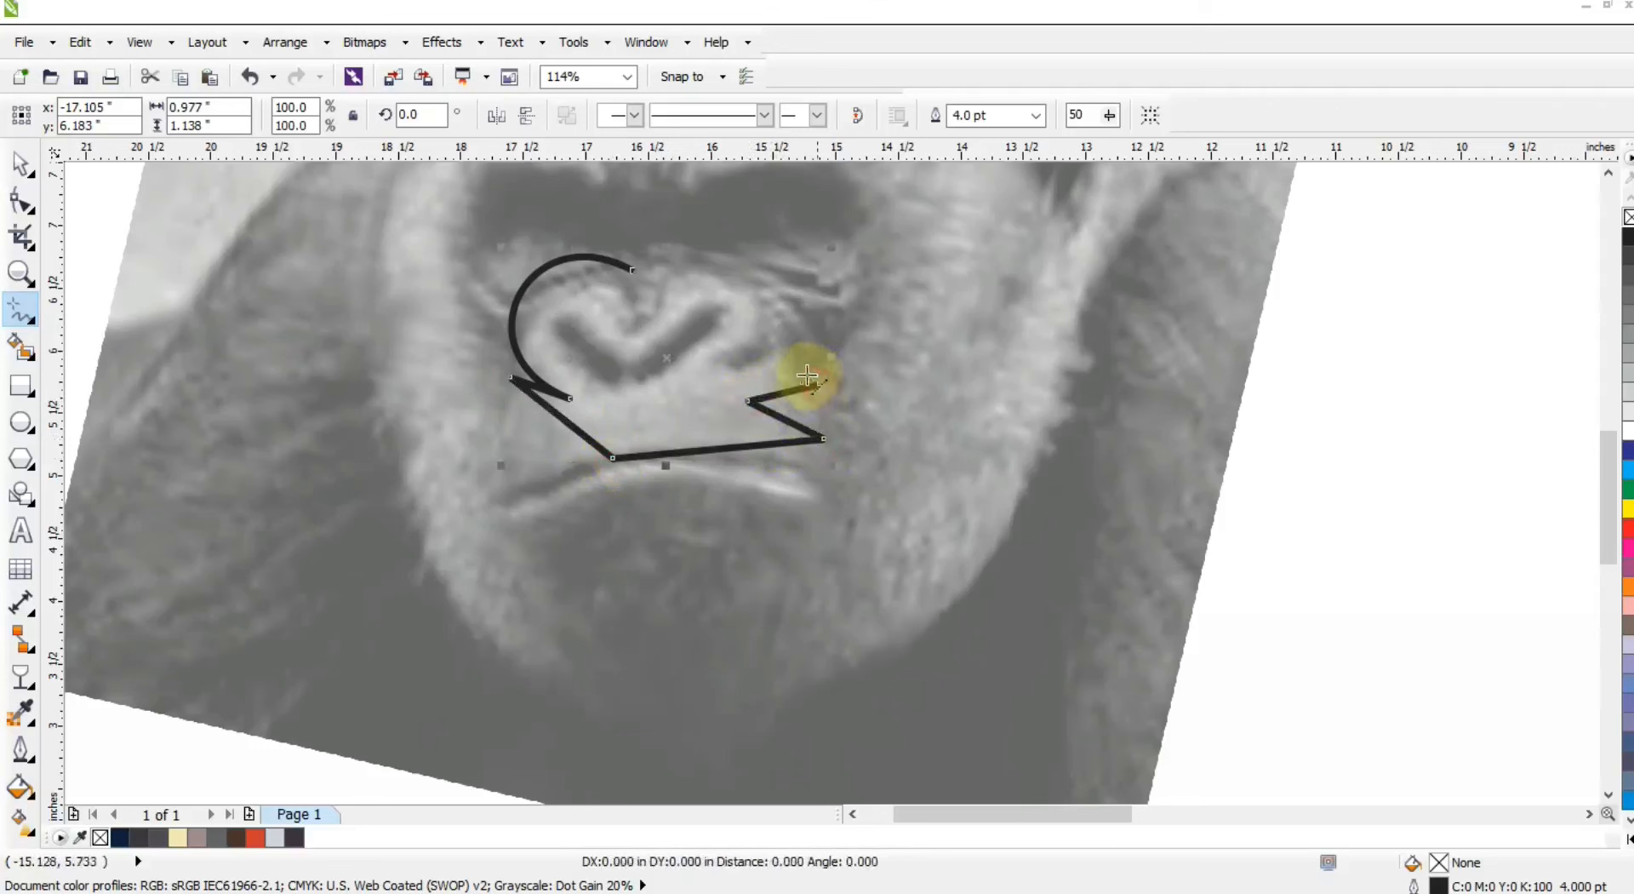
click(748, 372)
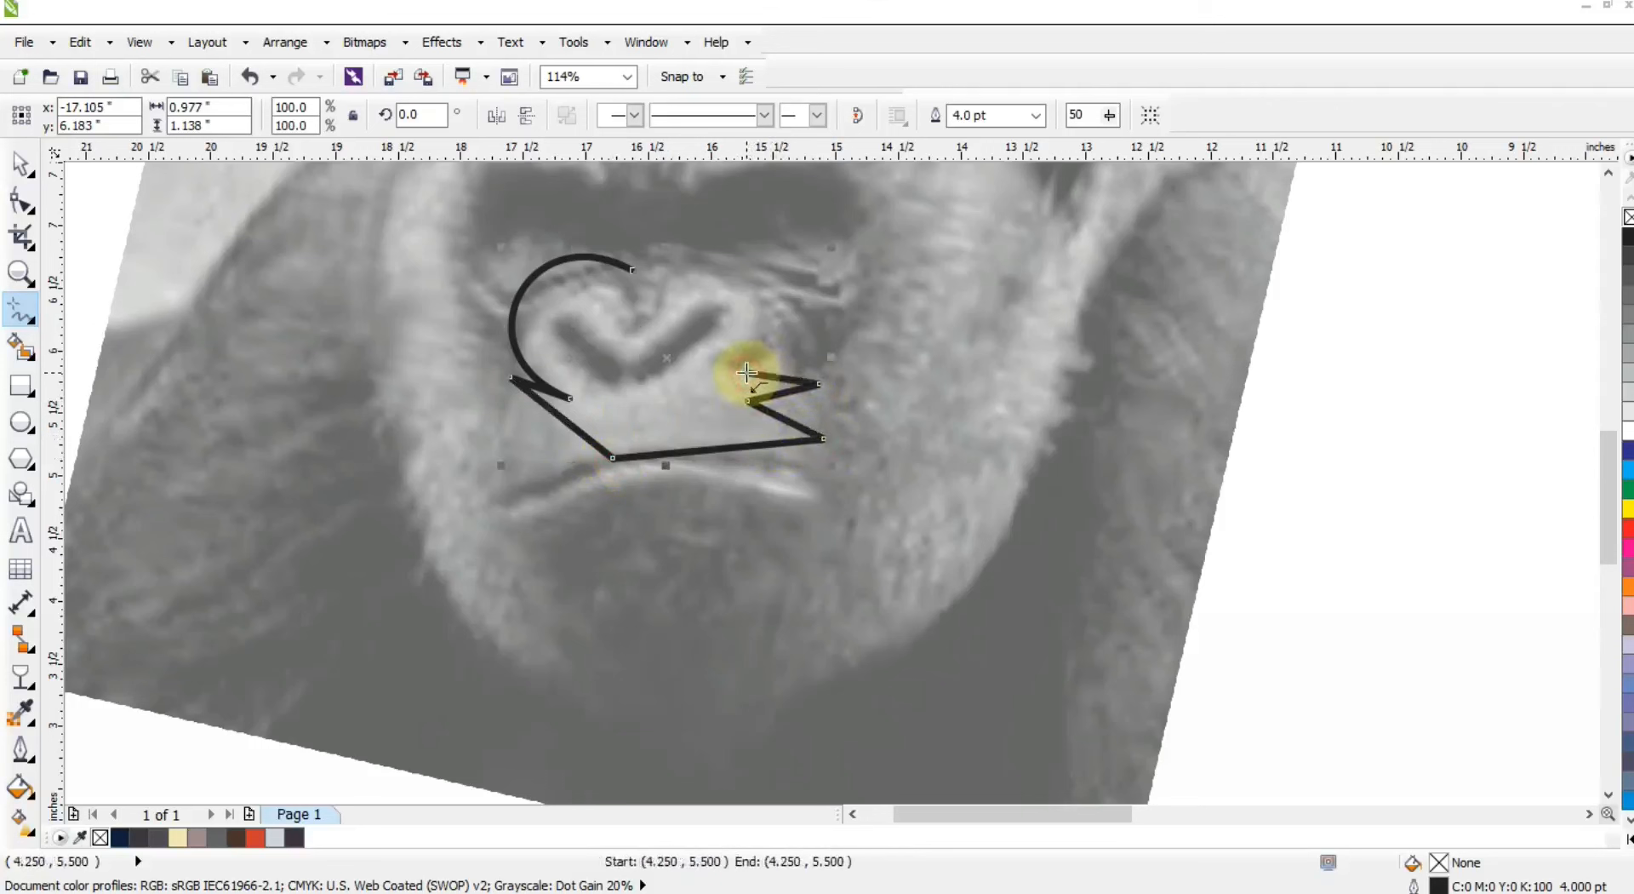
click(667, 273)
click(21, 201)
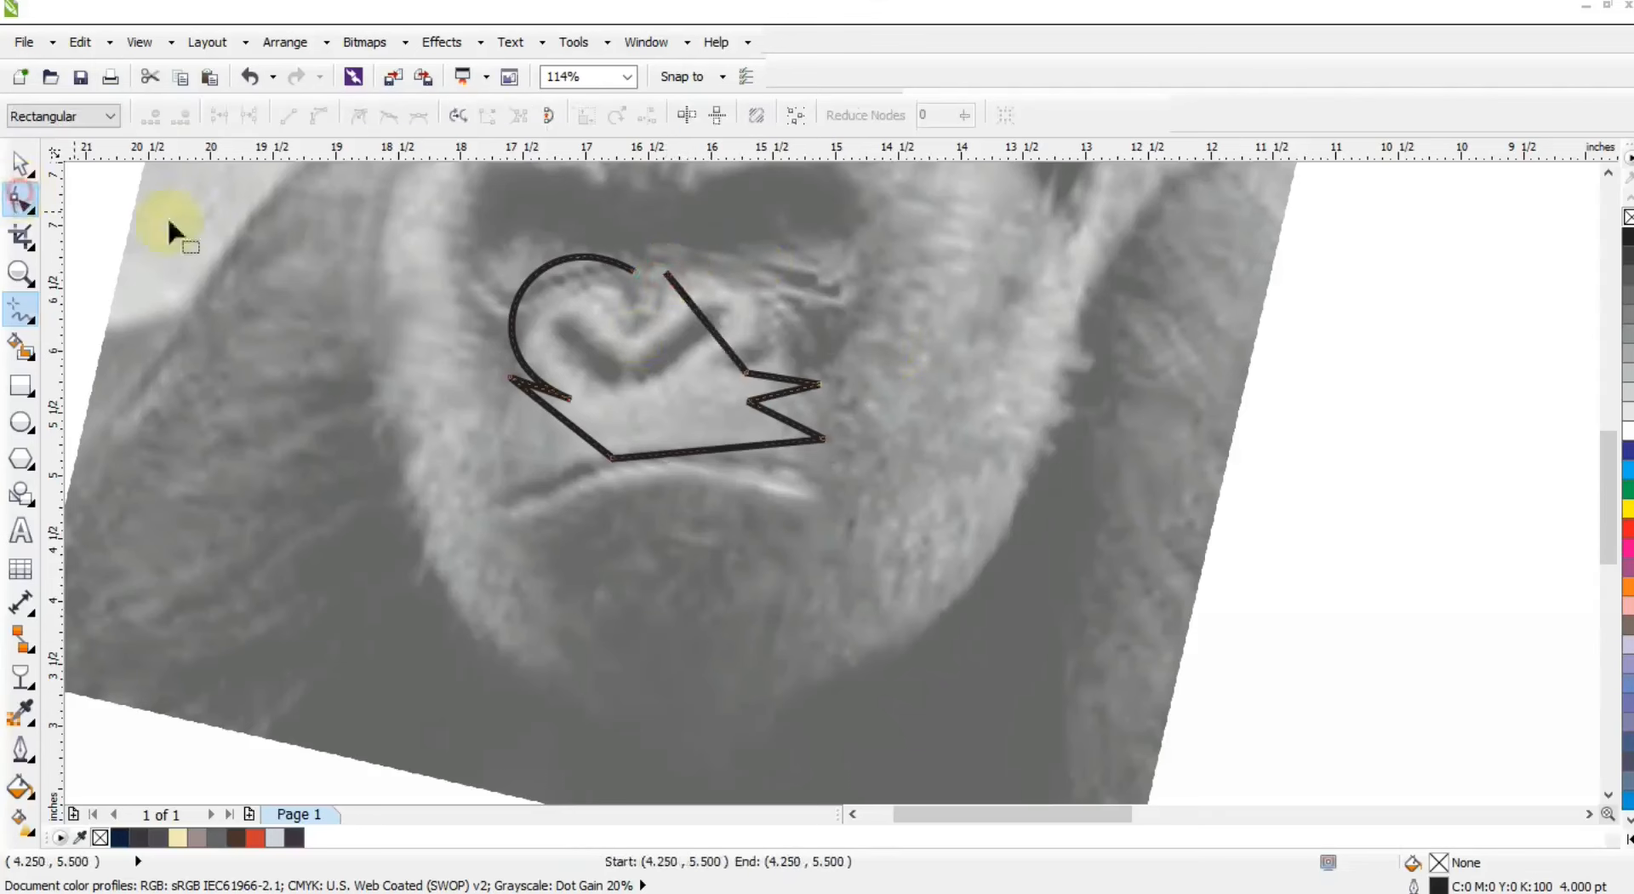
Convert the nose outline's segments to curves and bend the nose's right side and the short cheek tufts below it into arcs.
drag(370, 243, 981, 564)
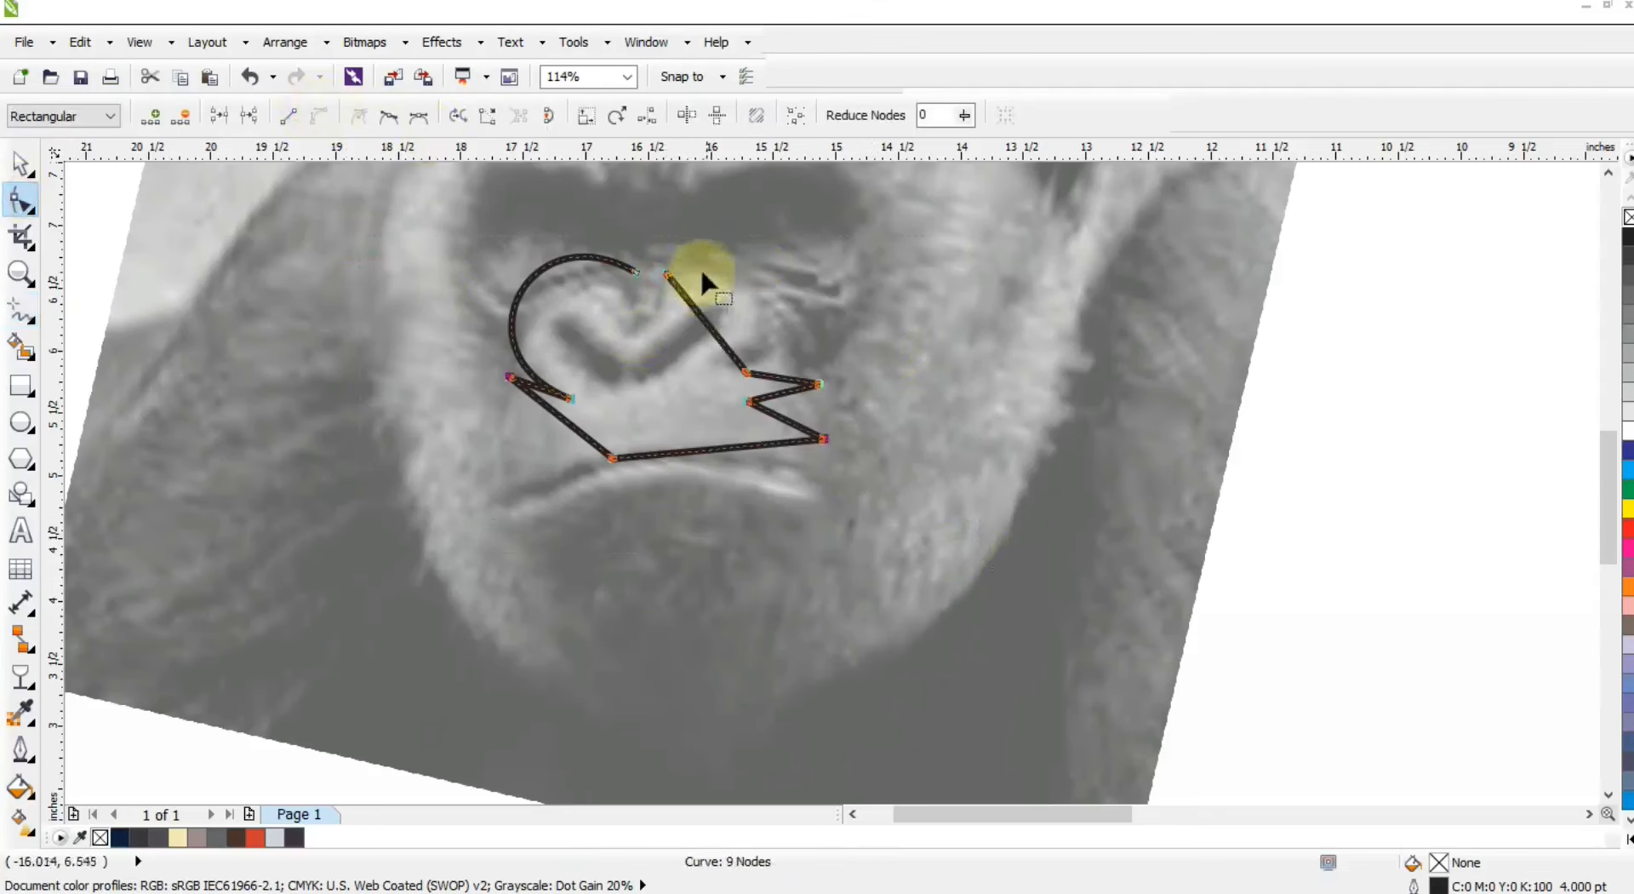
click(681, 321)
drag(663, 302, 721, 260)
click(724, 341)
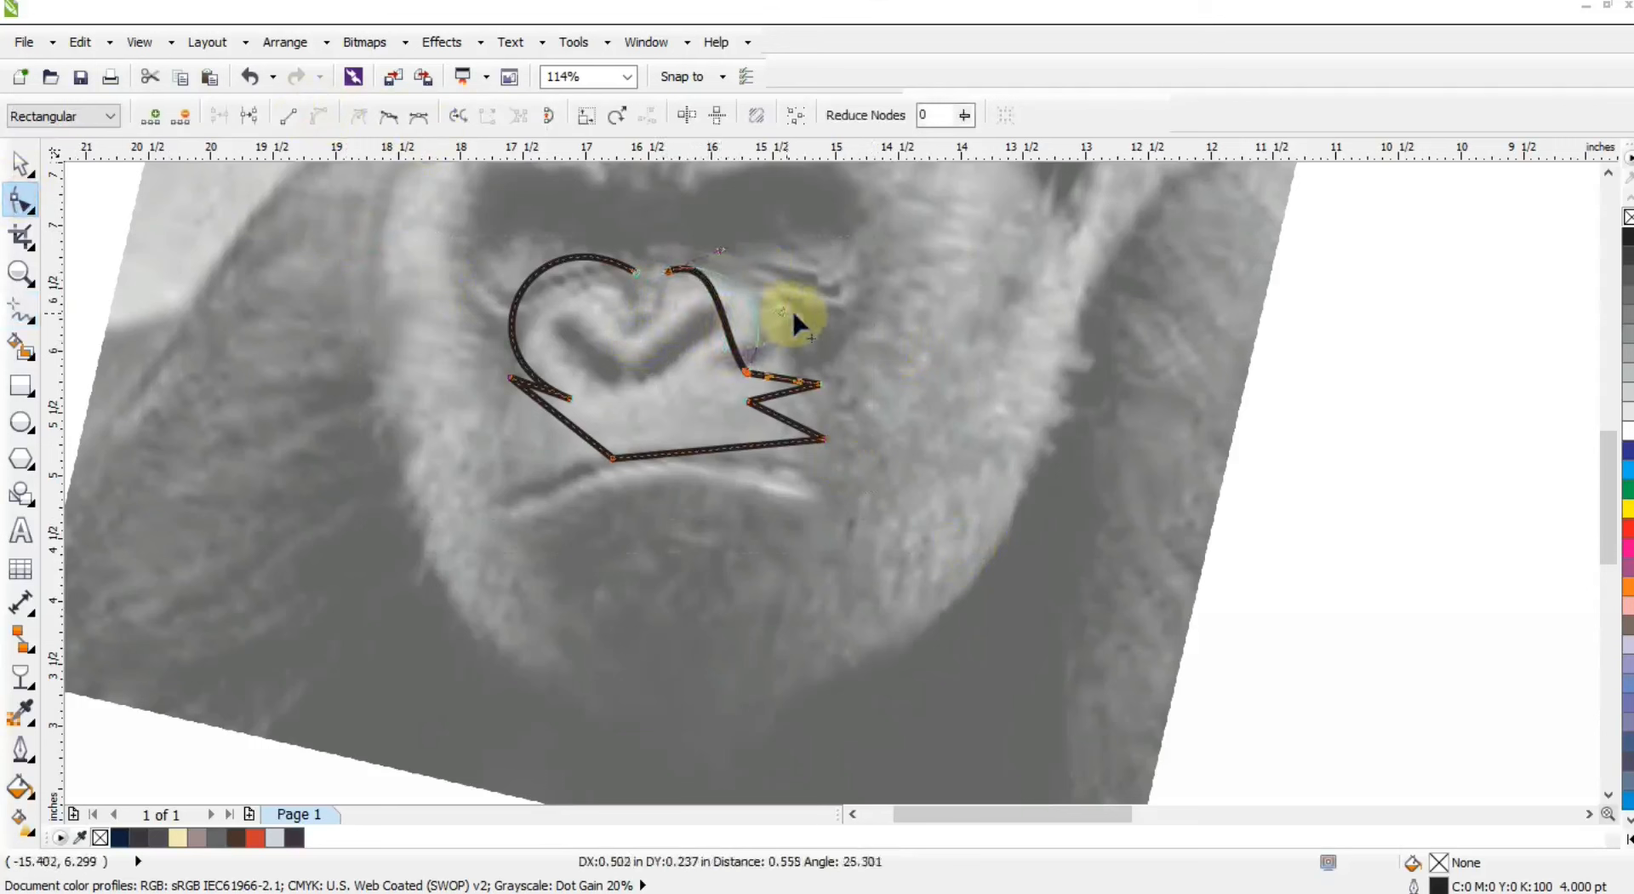
drag(796, 324, 809, 321)
drag(729, 233, 740, 233)
drag(804, 313, 818, 312)
mouse_move(785, 378)
mouse_down()
mouse_move(788, 362)
mouse_move(785, 390)
mouse_move(766, 375)
mouse_move(784, 408)
mouse_move(794, 394)
mouse_move(780, 431)
mouse_move(783, 393)
mouse_move(816, 408)
mouse_move(771, 396)
mouse_up()
click(851, 439)
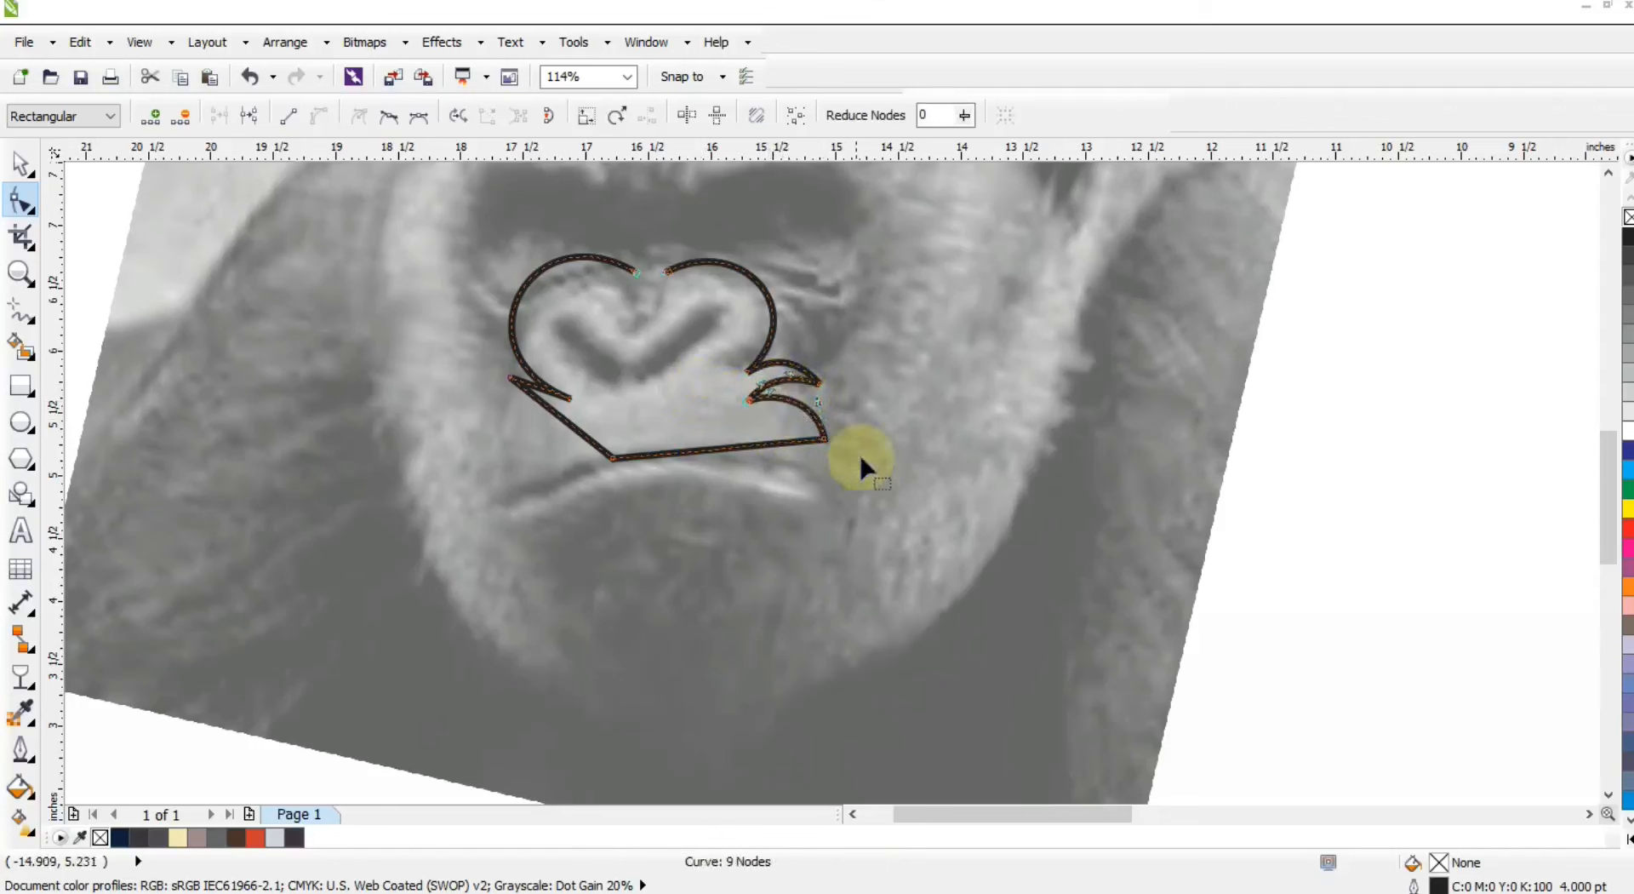
Curve the muzzle's left side and lower edge so they follow the upper lip, and bend the short crease below the left nostril.
click(538, 417)
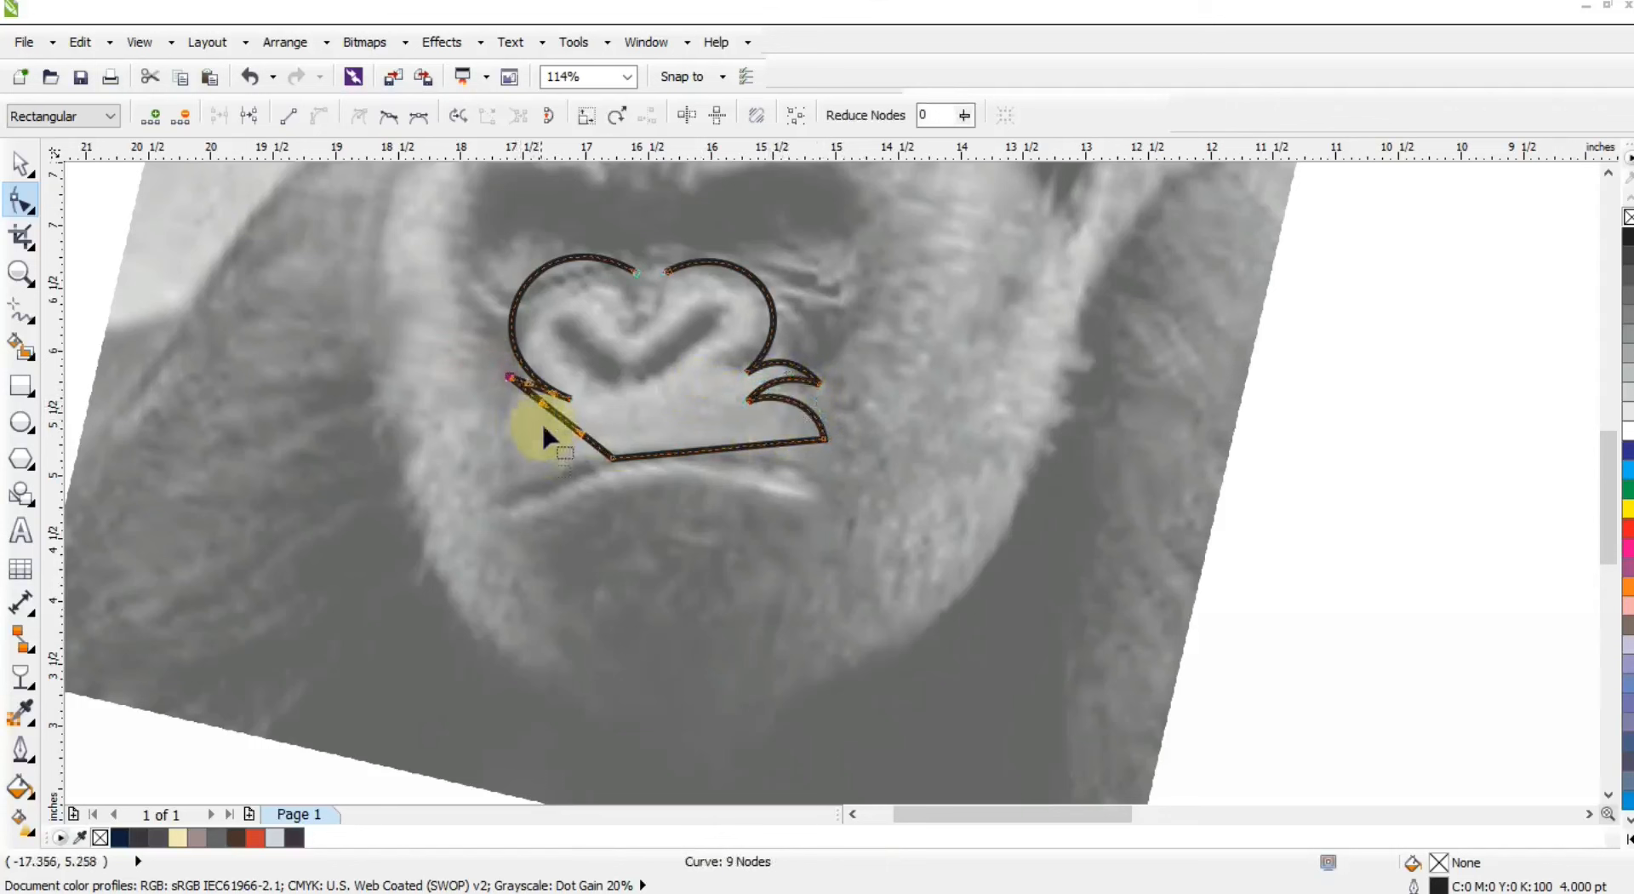
drag(544, 407, 506, 506)
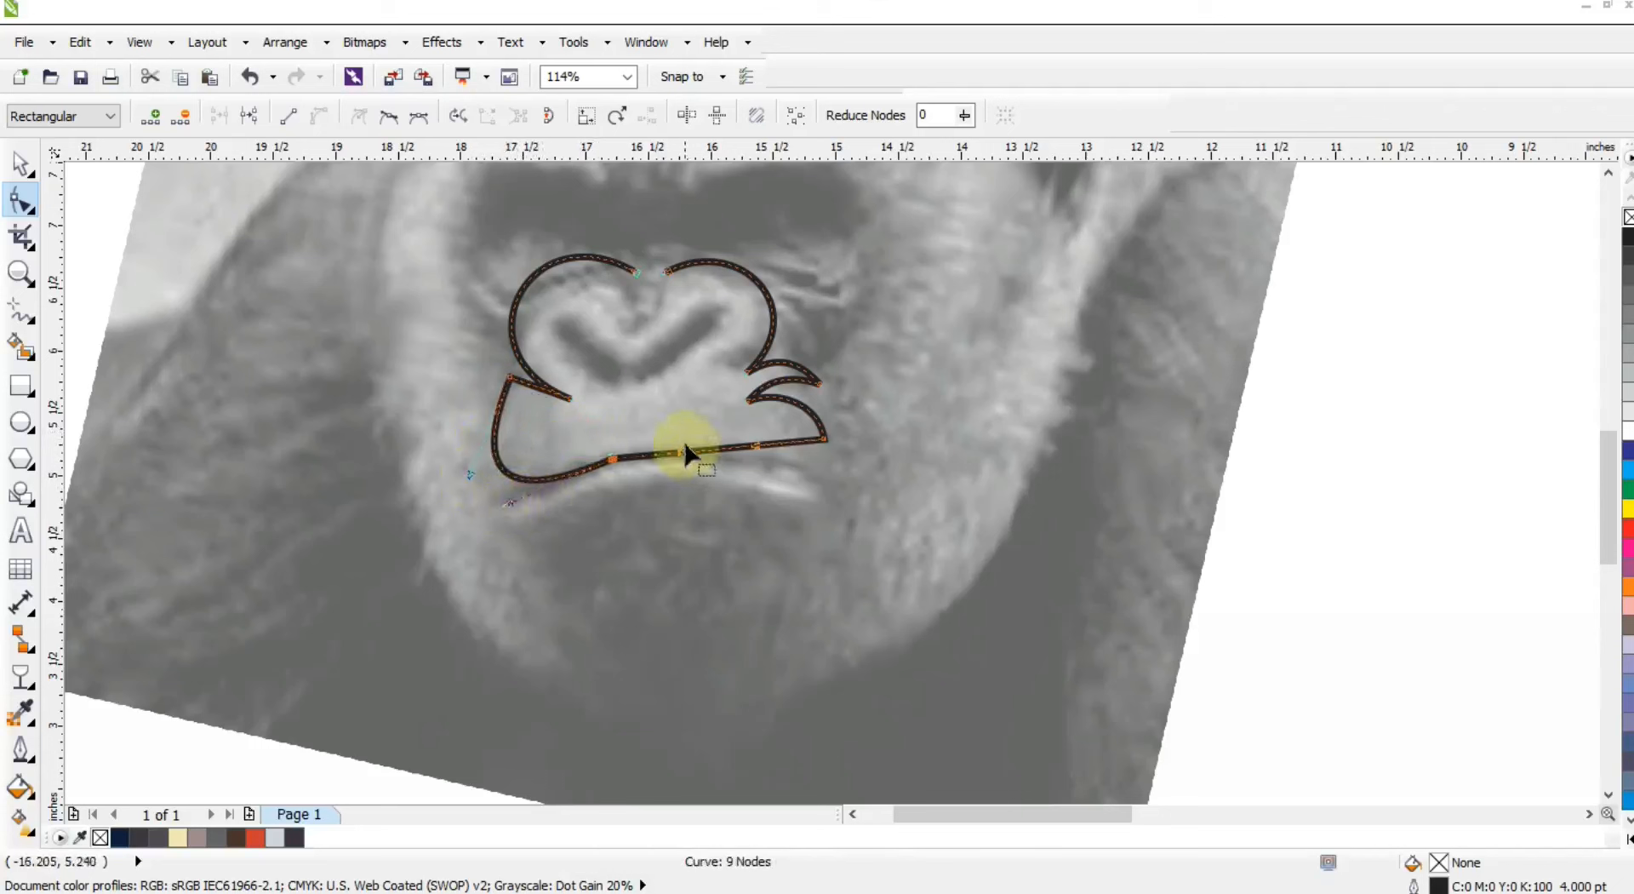
drag(688, 453, 696, 432)
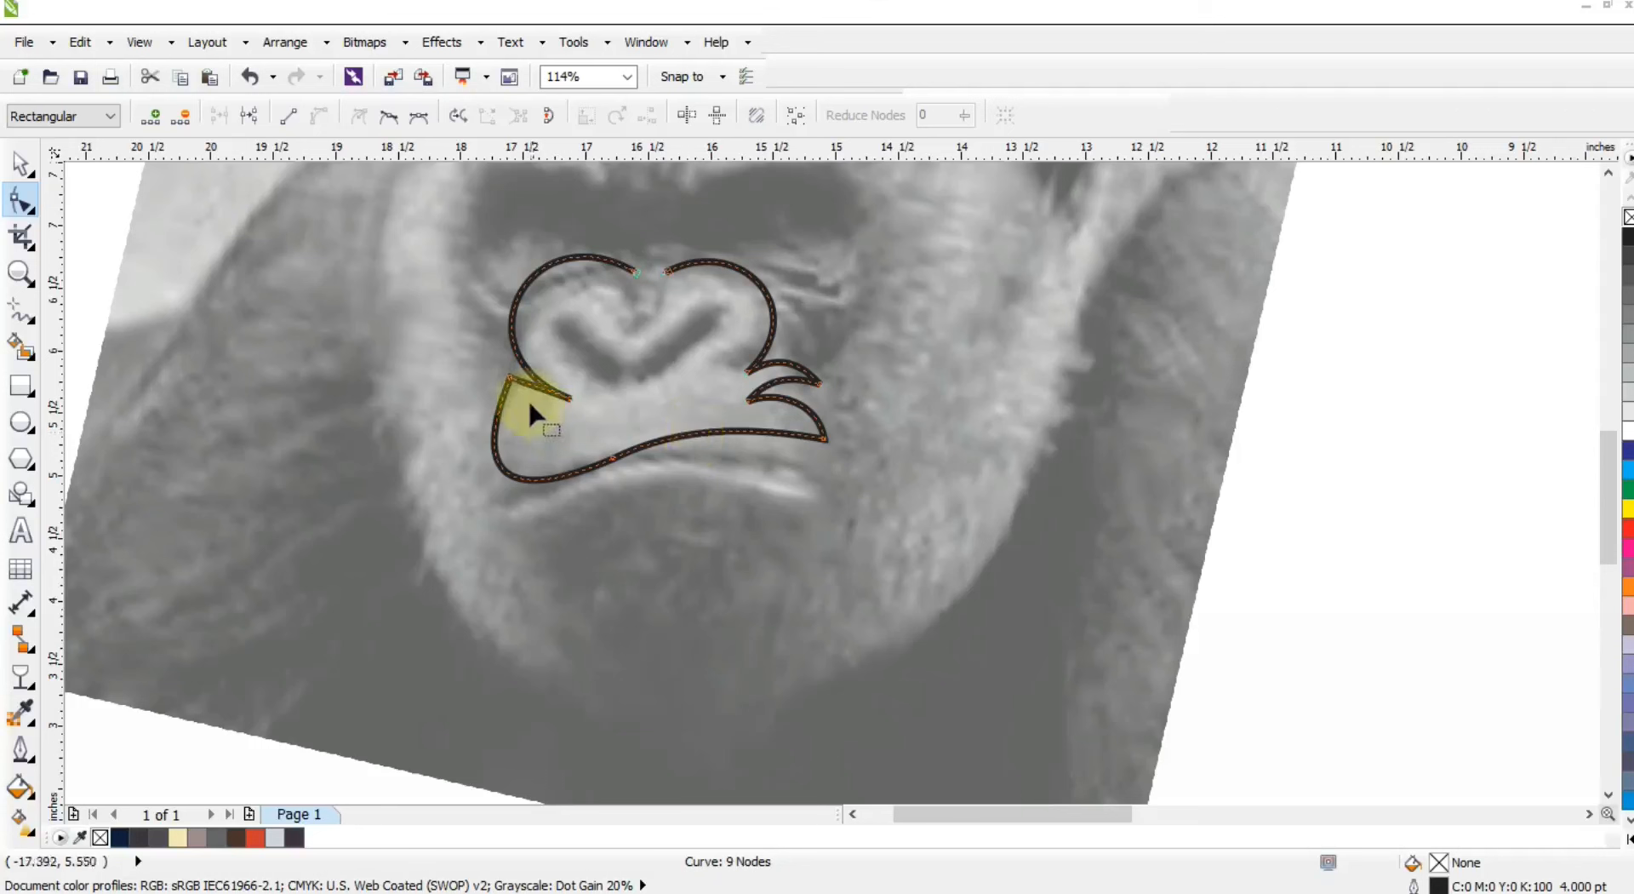
drag(535, 387, 529, 399)
Close the nose outline with a short straight segment joining its two open ends at the top of the nose.
click(19, 308)
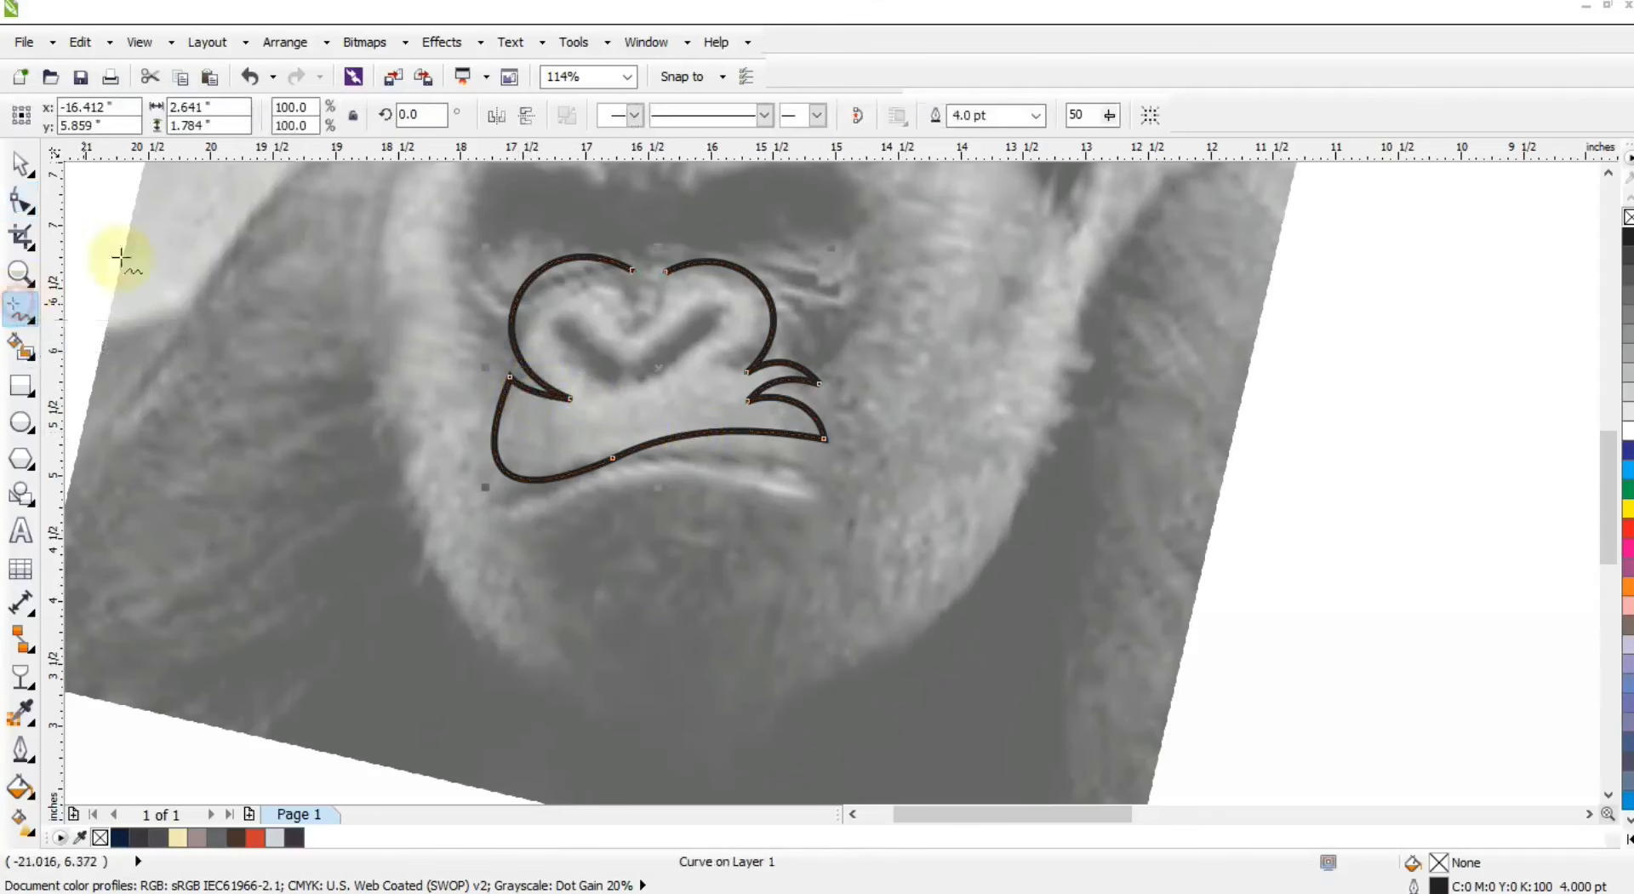
click(632, 270)
drag(671, 295, 669, 271)
click(665, 271)
Refine the curve around the nose's right side with its handles to make it slightly fuller.
click(20, 200)
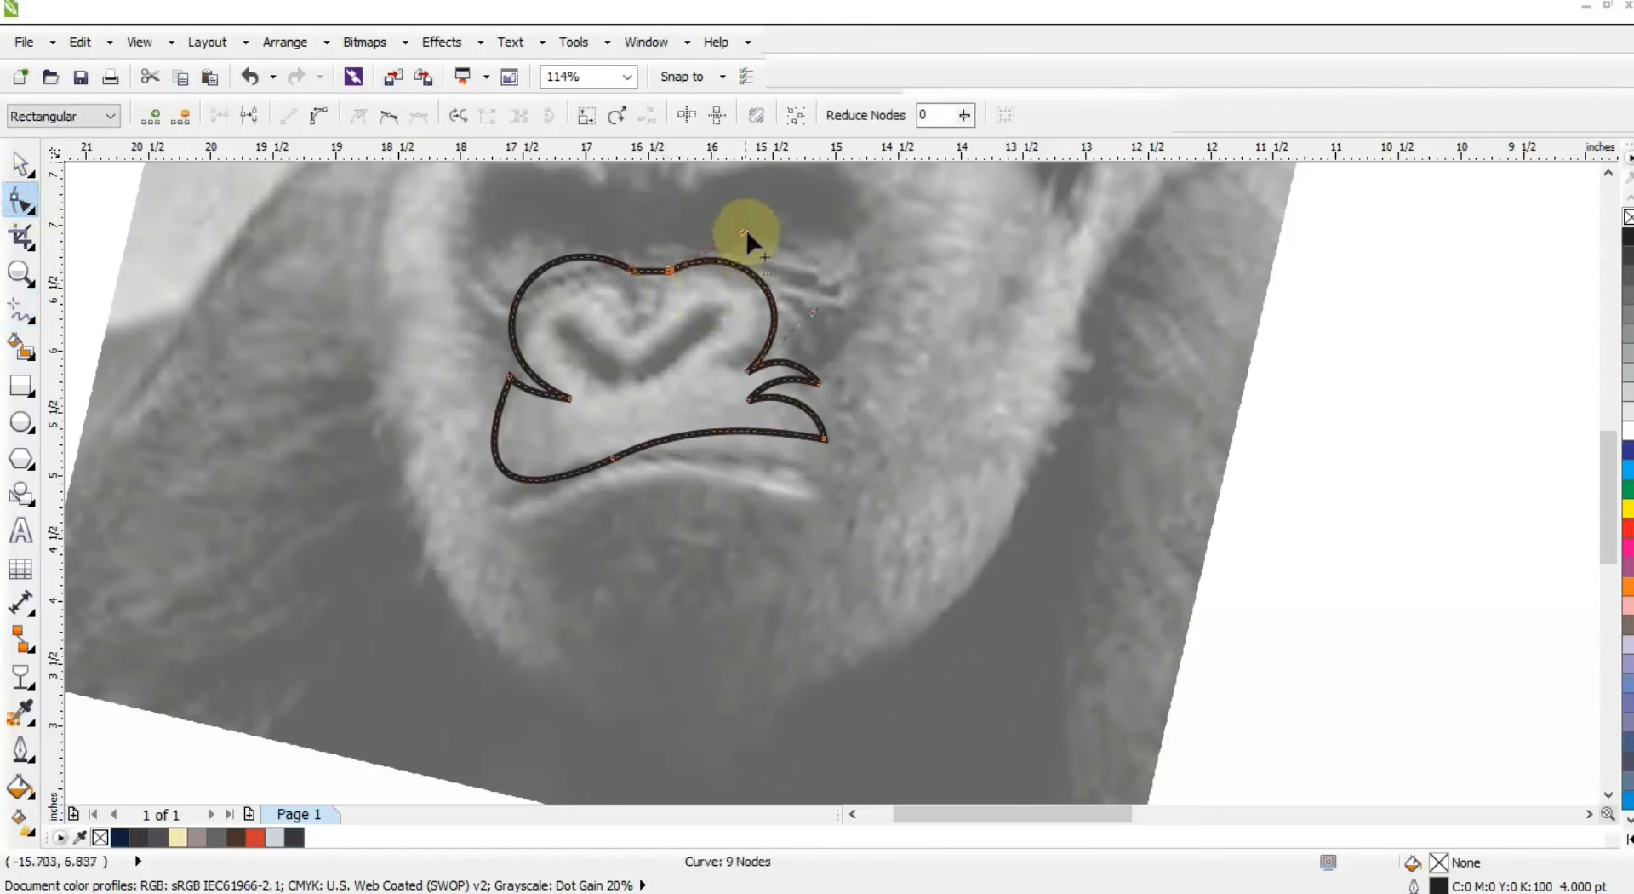
drag(745, 224, 741, 228)
drag(817, 315, 819, 315)
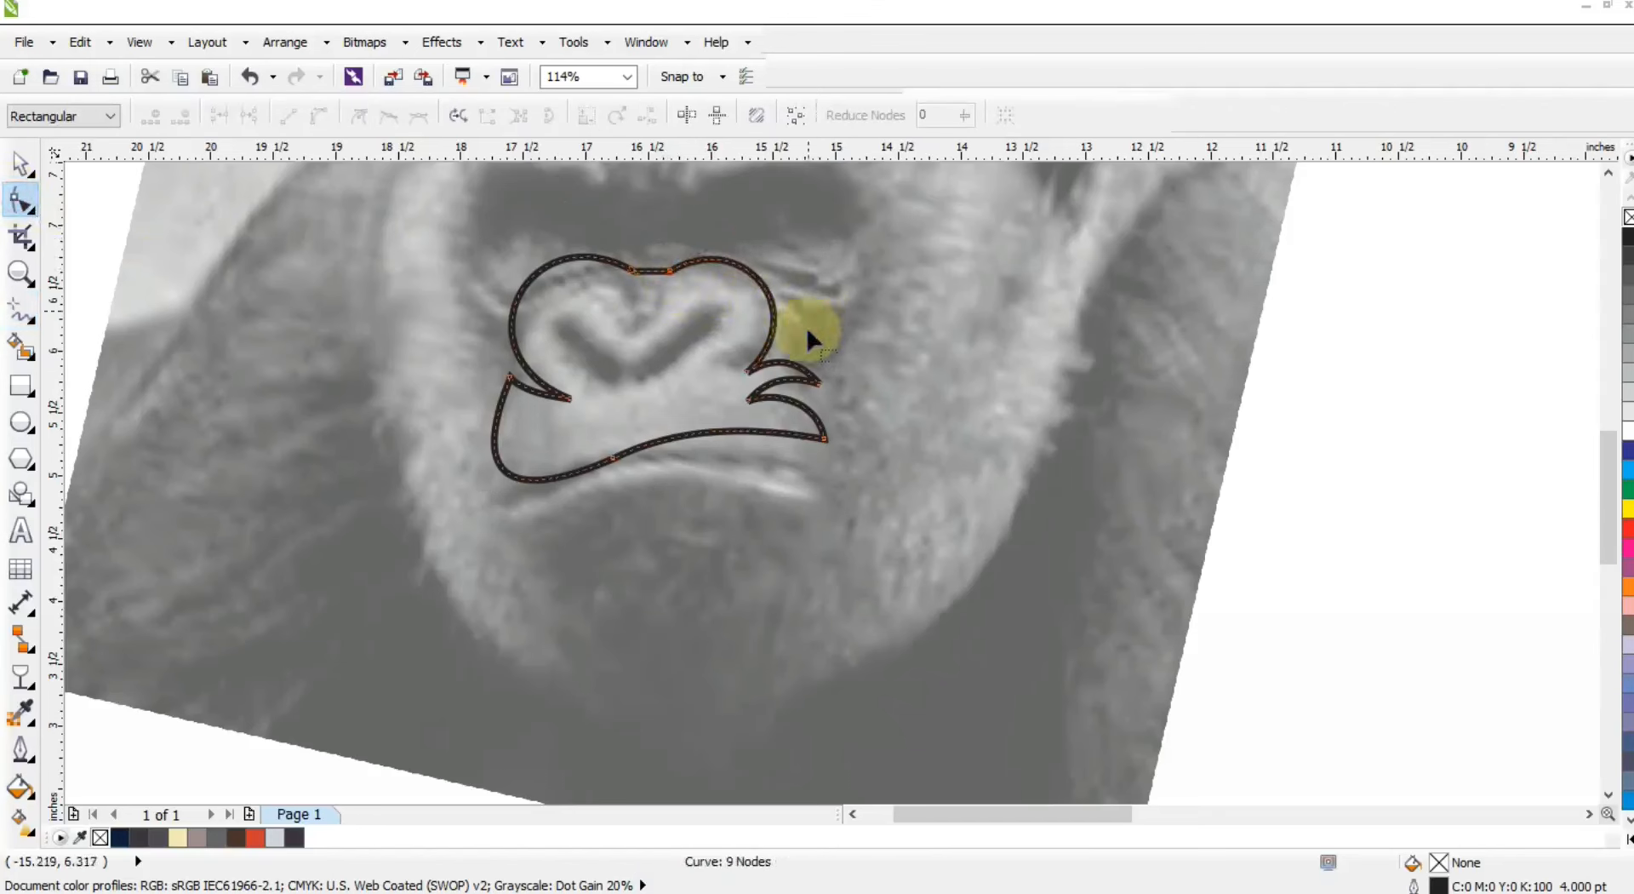
drag(712, 357, 757, 386)
drag(814, 312, 830, 317)
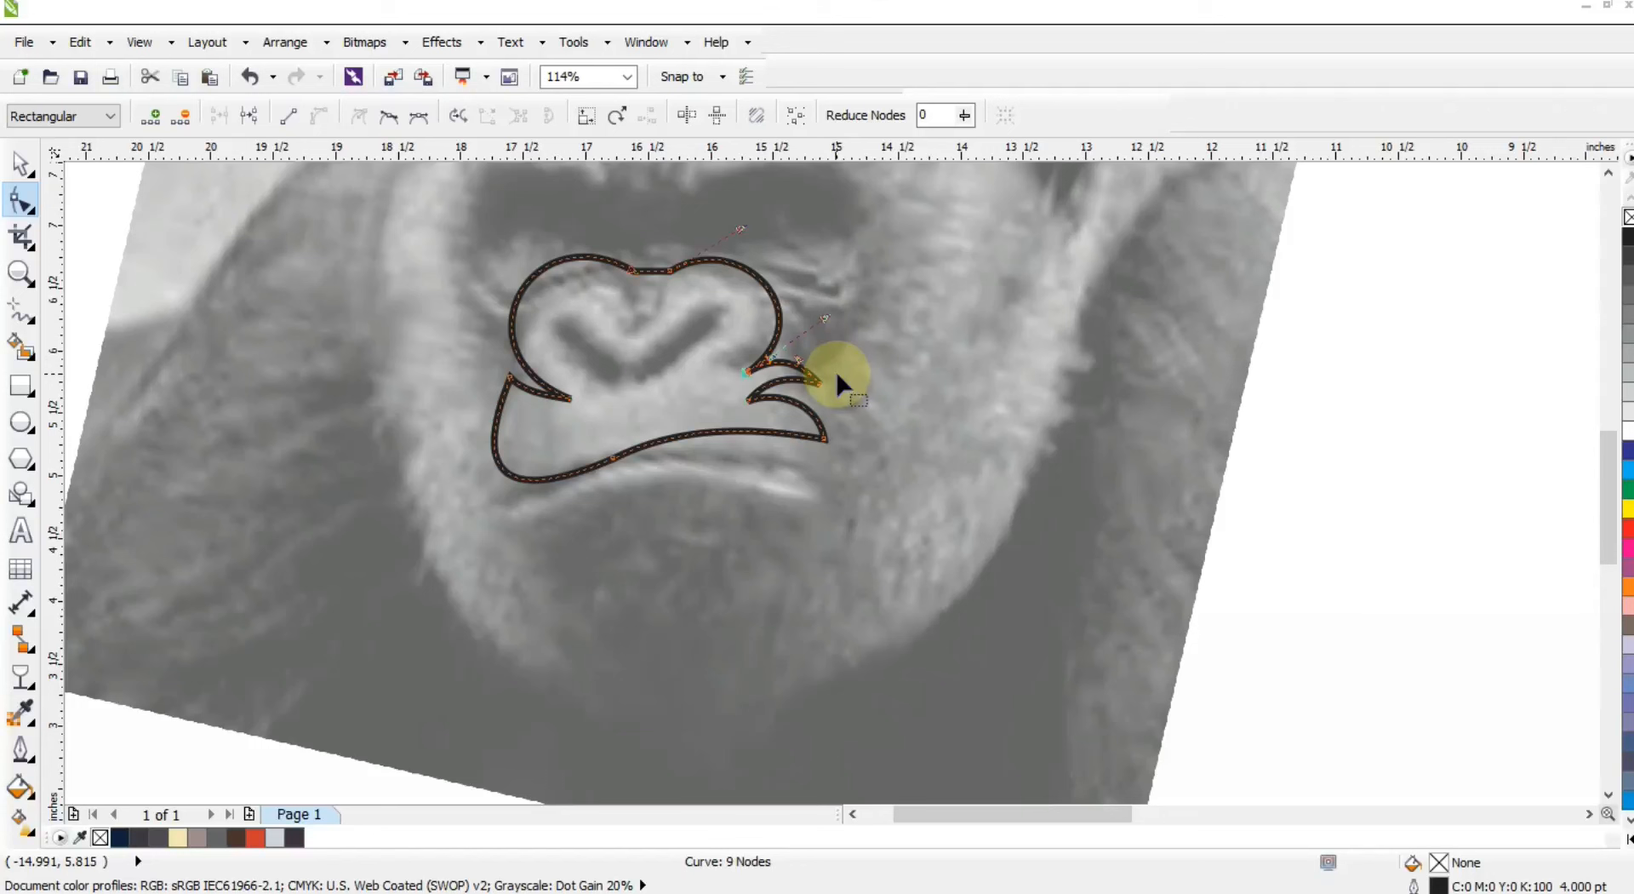
Draw a freehand mouth line about 2.8 in wide and 0.25 in tall, continue it down the left jaw, and set a 4 pt outline.
click(21, 315)
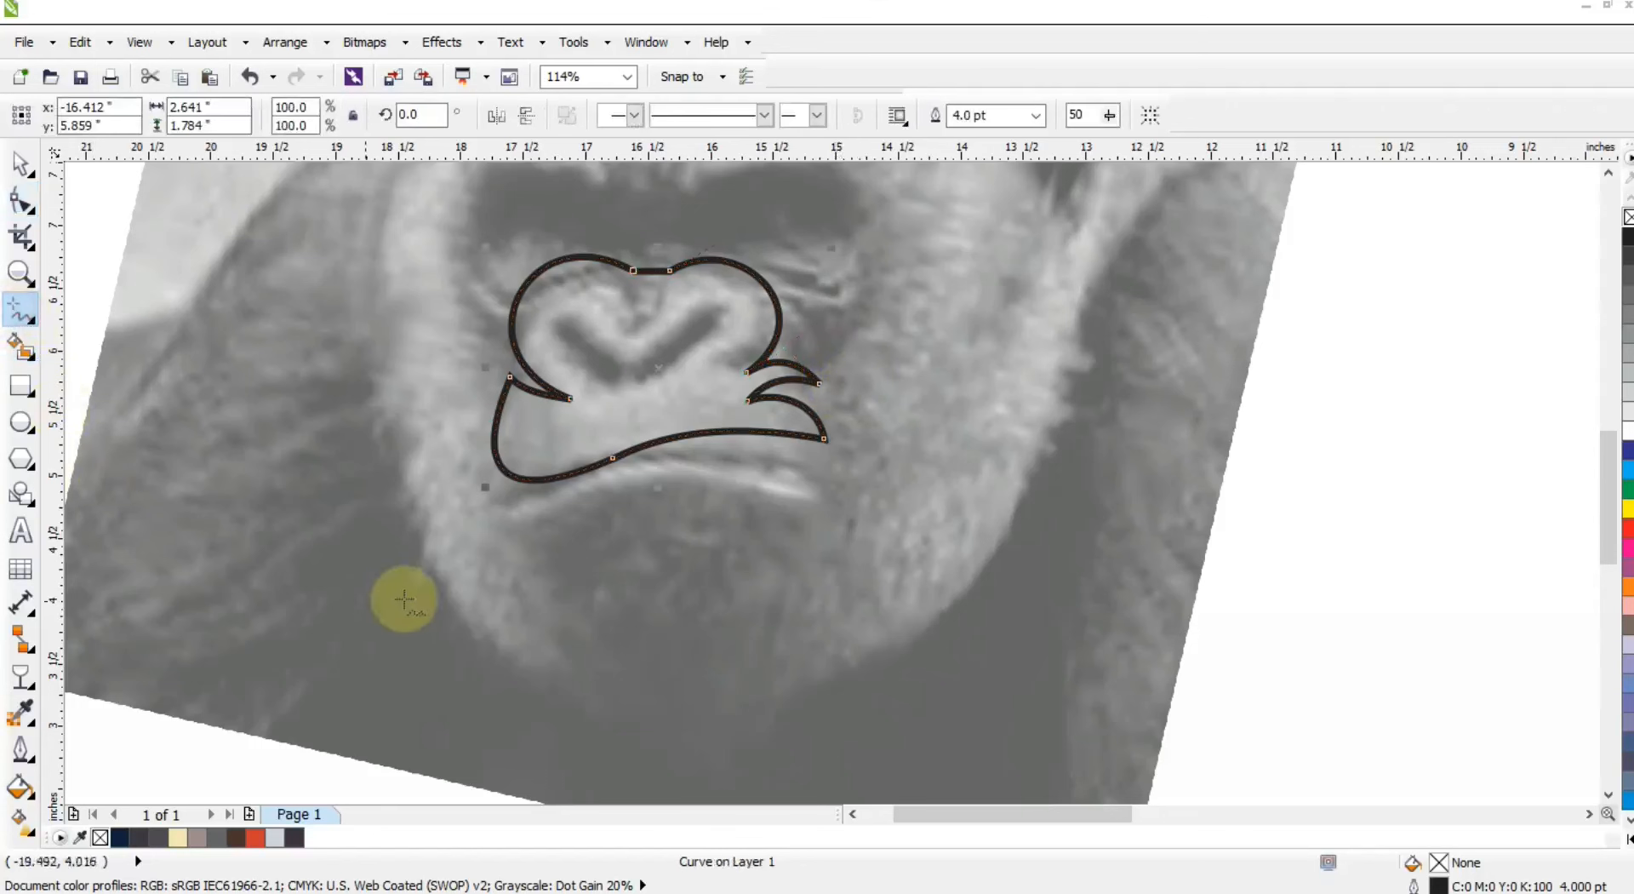
scroll(830, 504, down, 1)
click(822, 519)
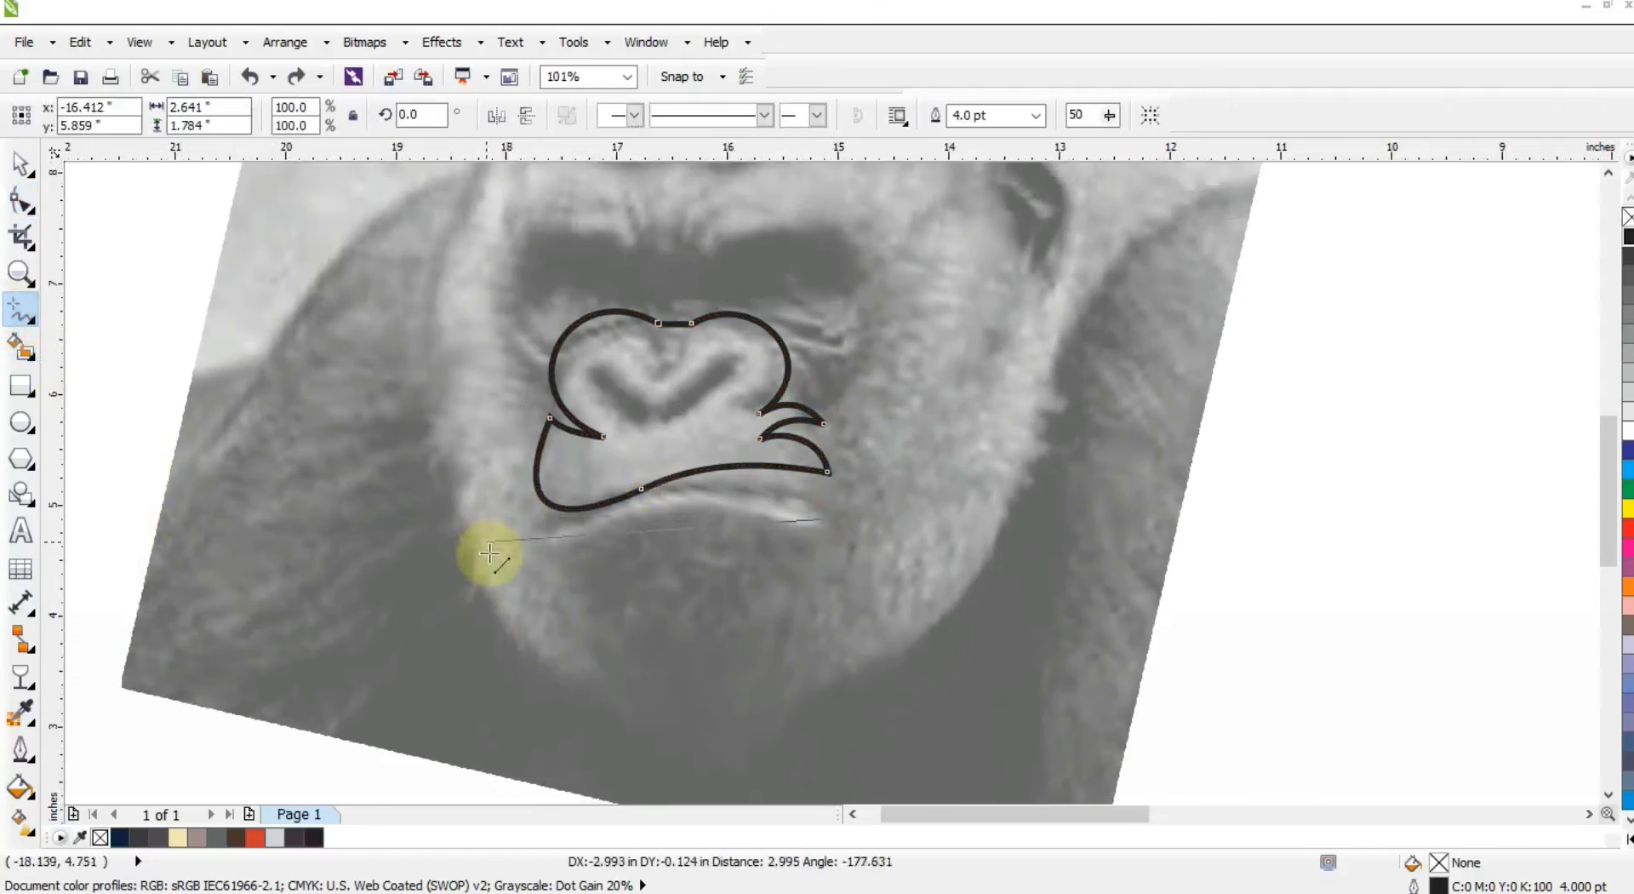
double_click(510, 545)
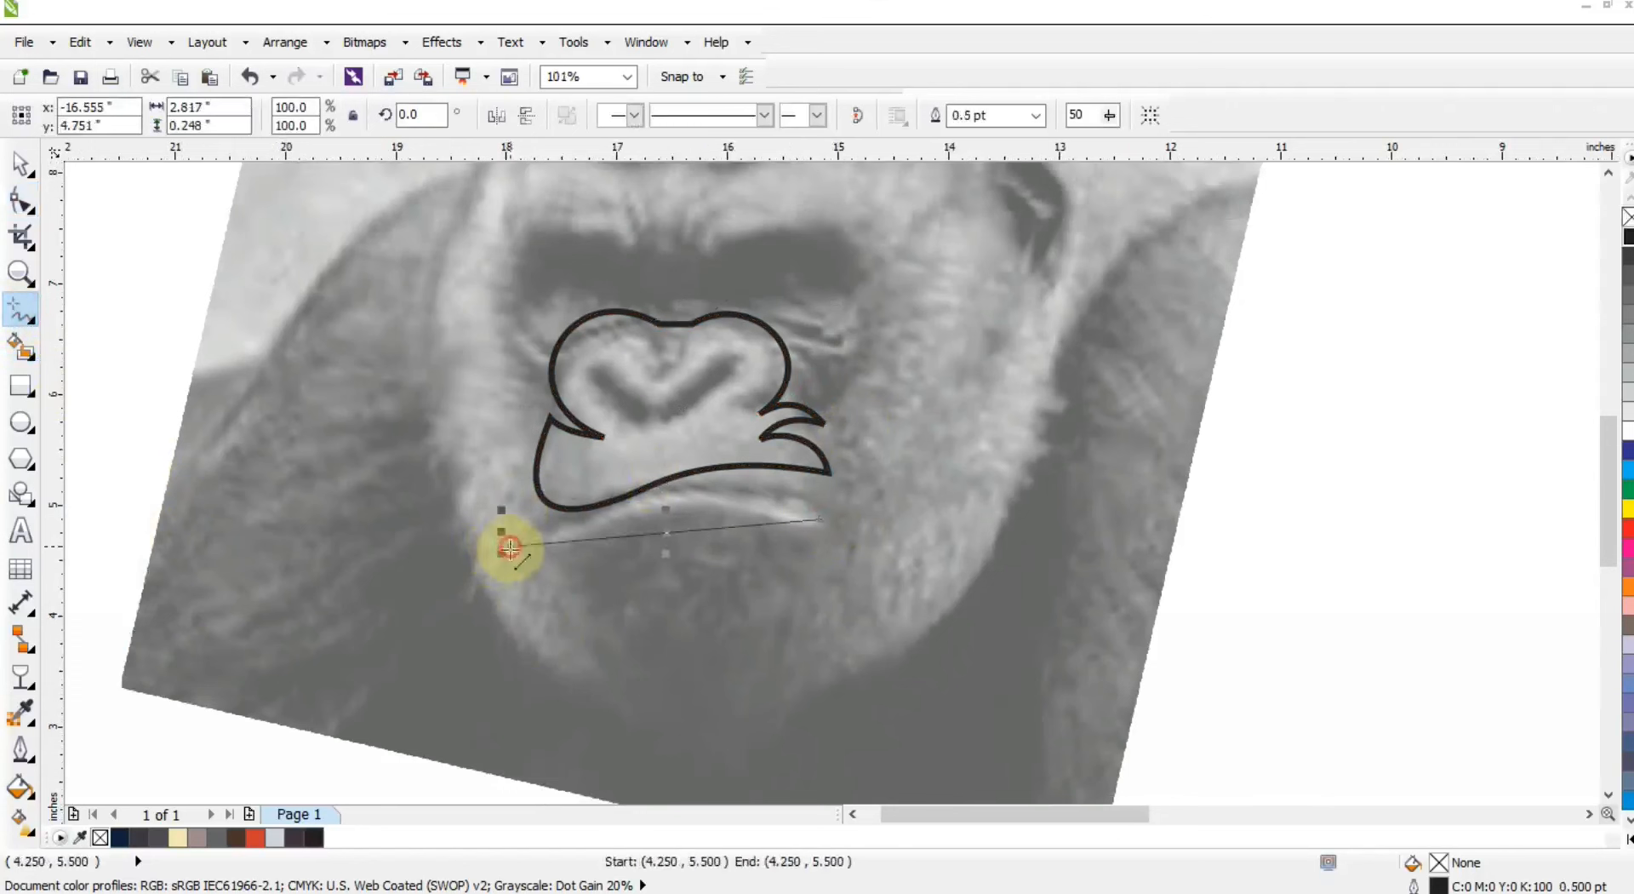
click(572, 673)
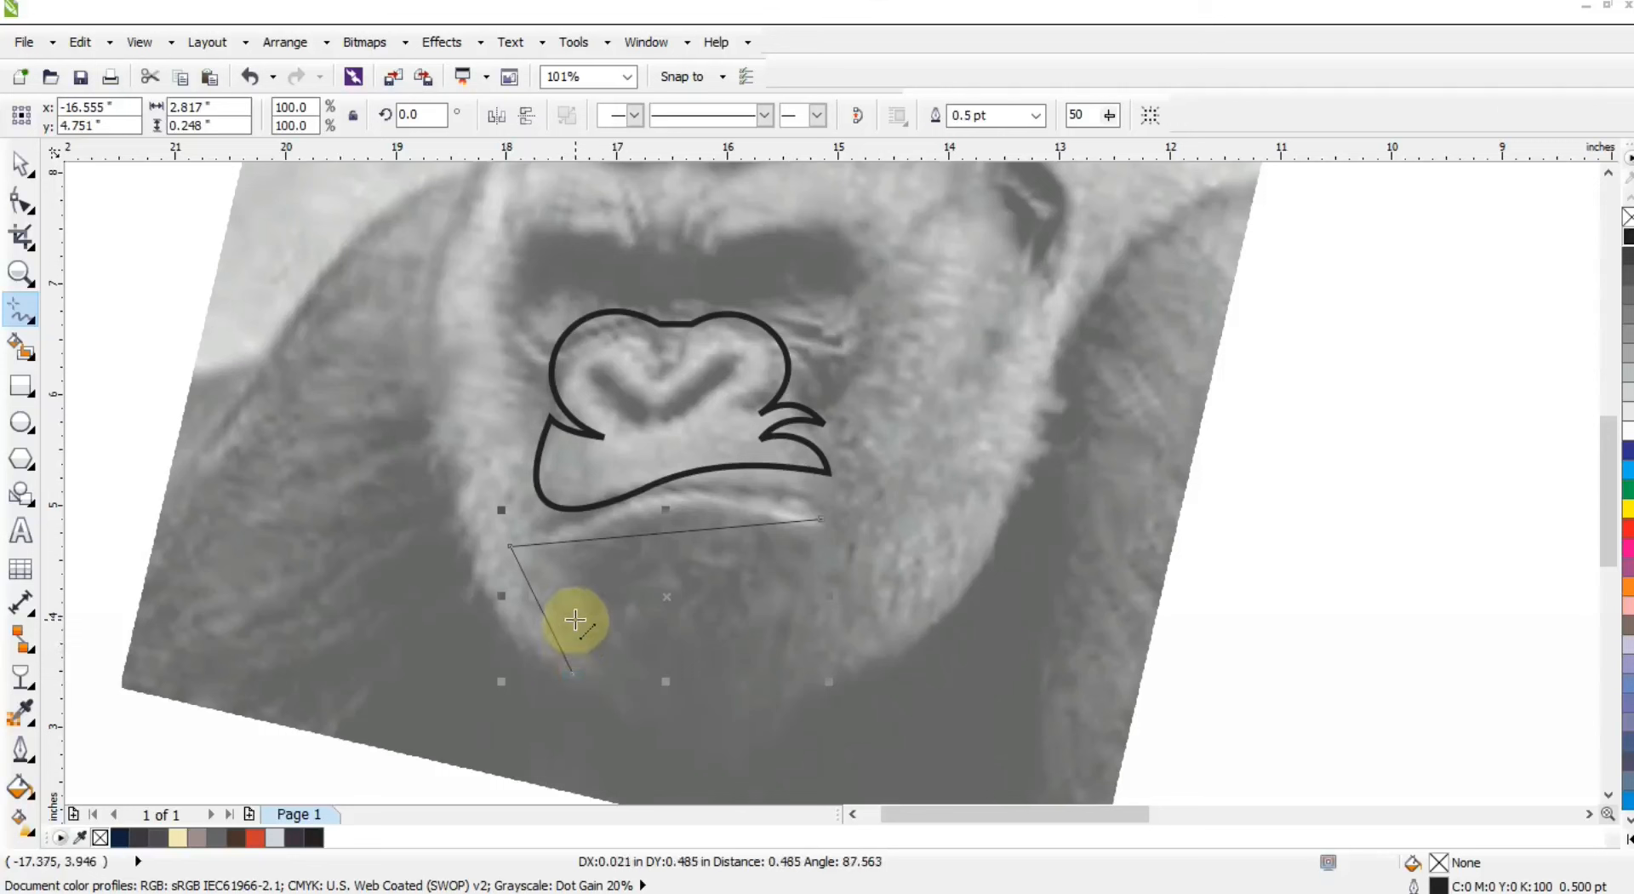
click(1036, 115)
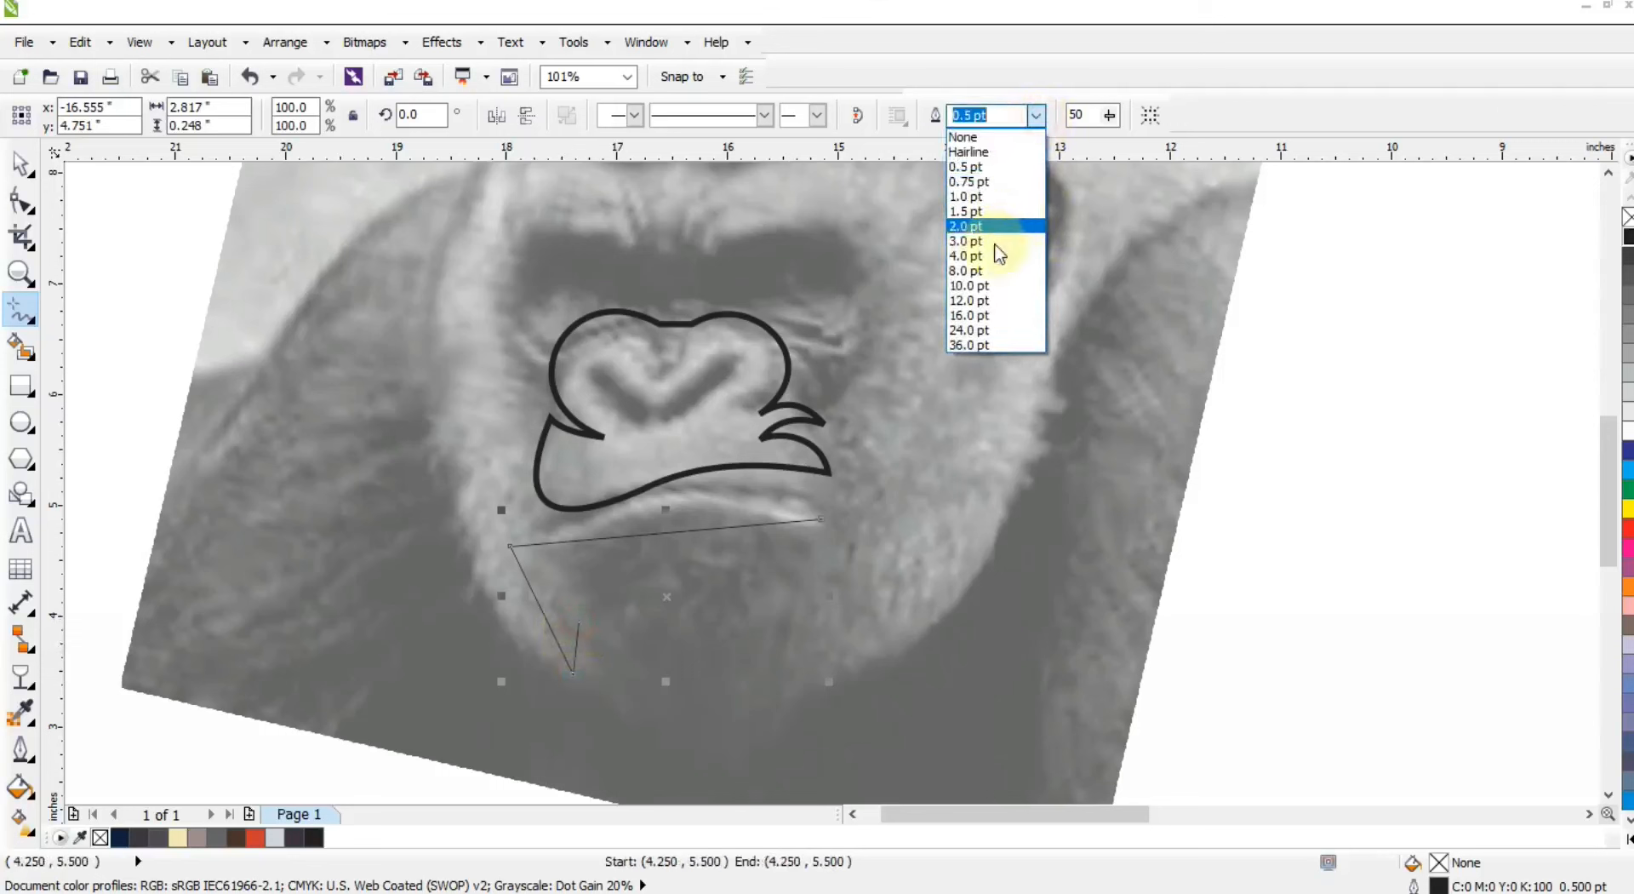
click(990, 255)
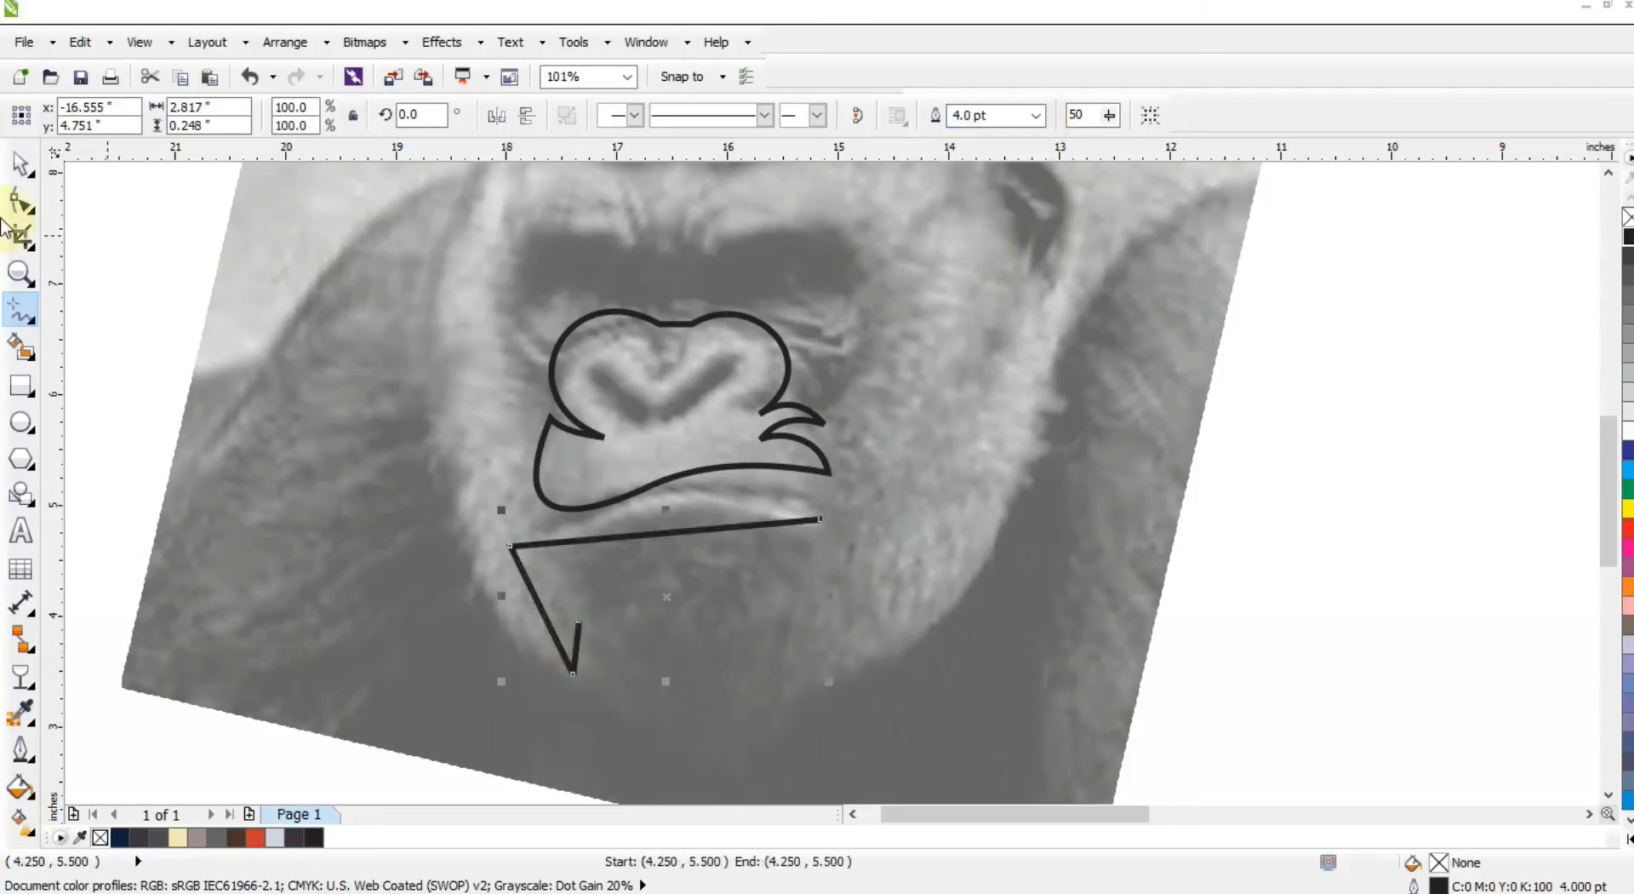
Continue the jaw path with straight segments around the chin, including a small notch, and close it at the right mouth corner.
click(579, 622)
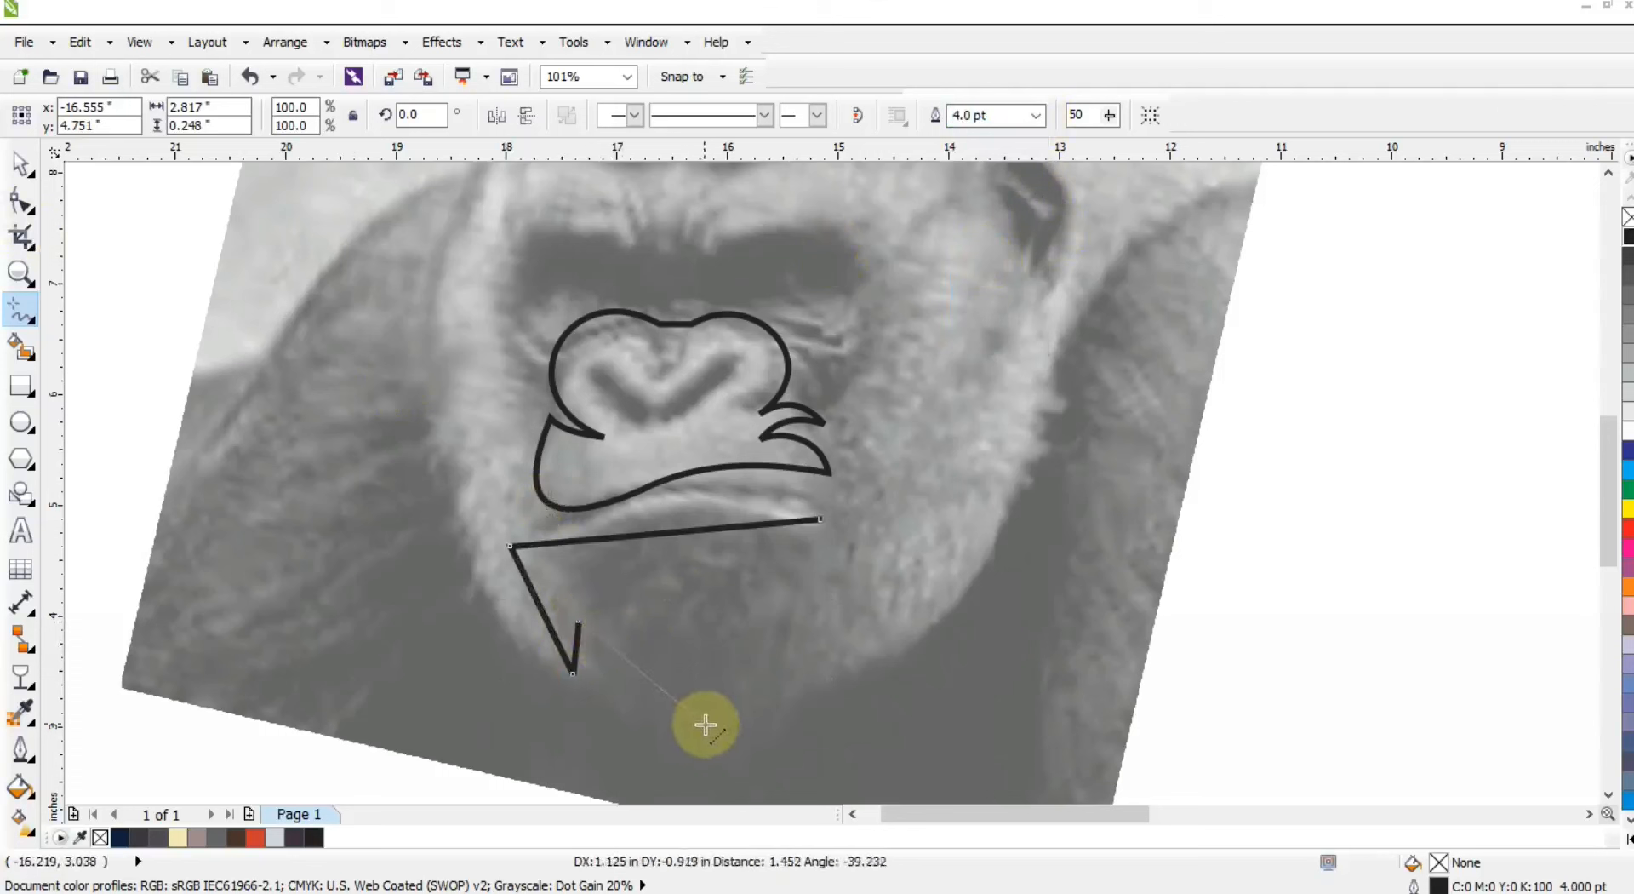
click(707, 726)
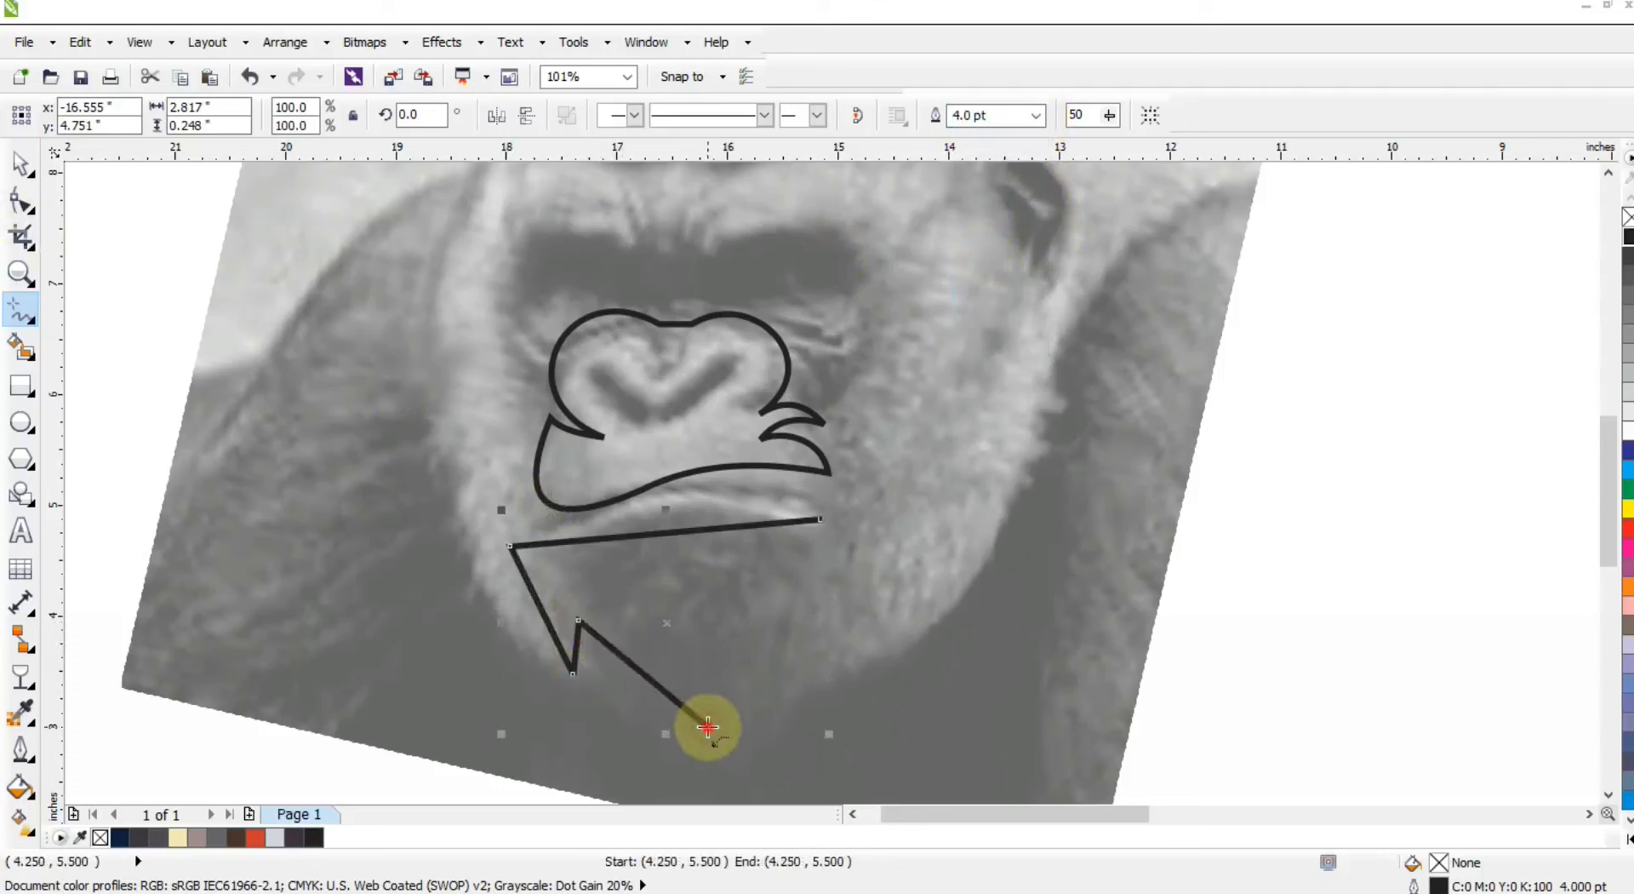
click(756, 686)
click(774, 707)
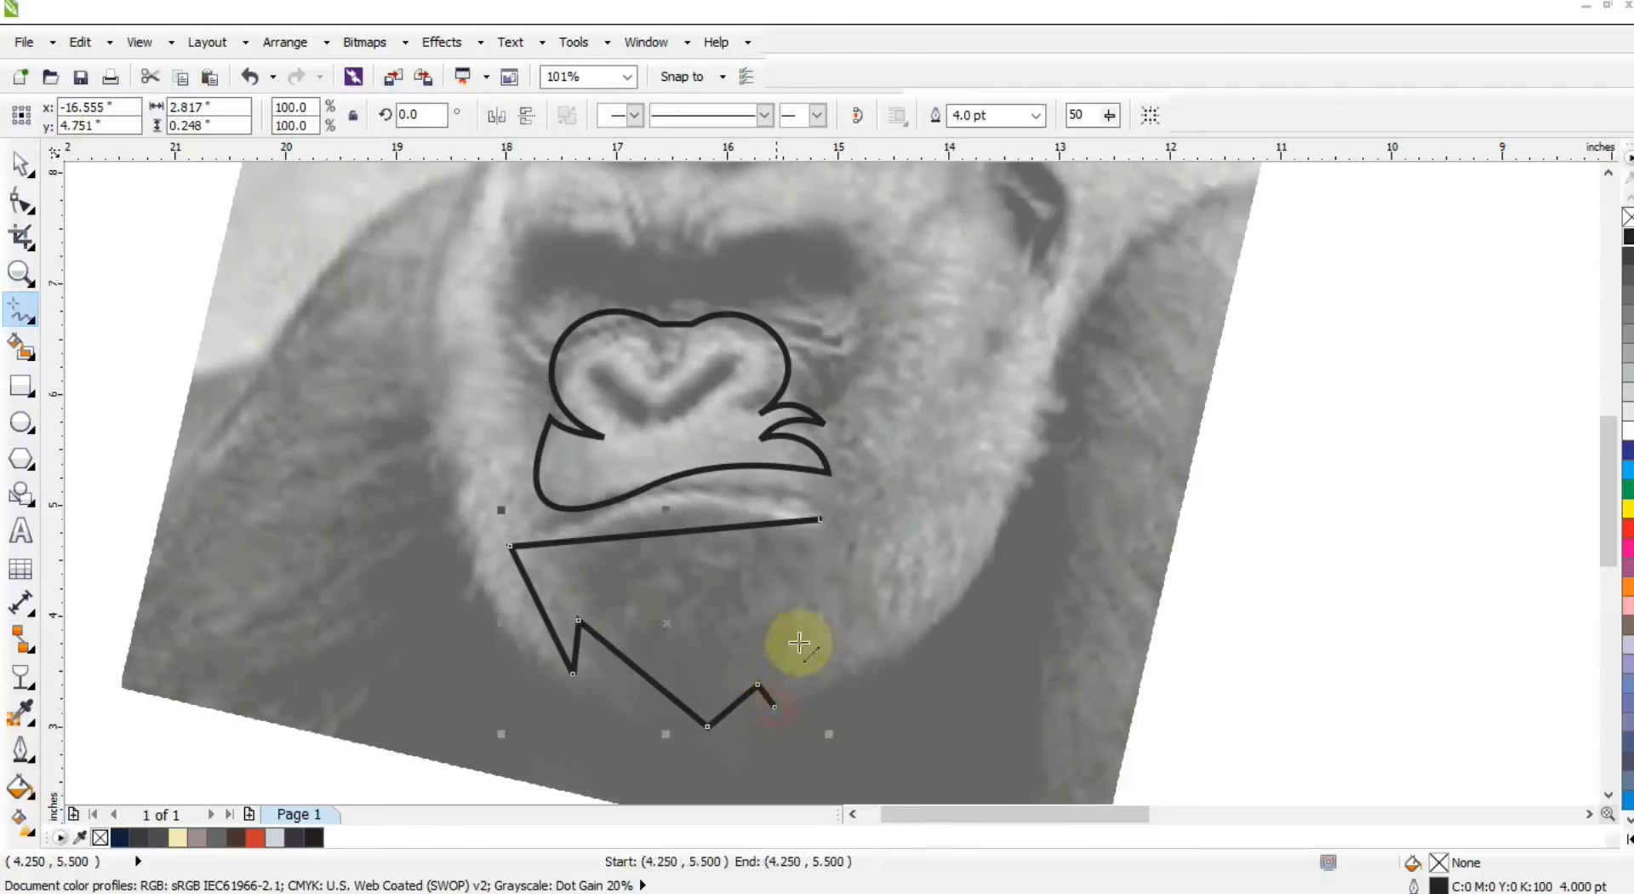
click(823, 519)
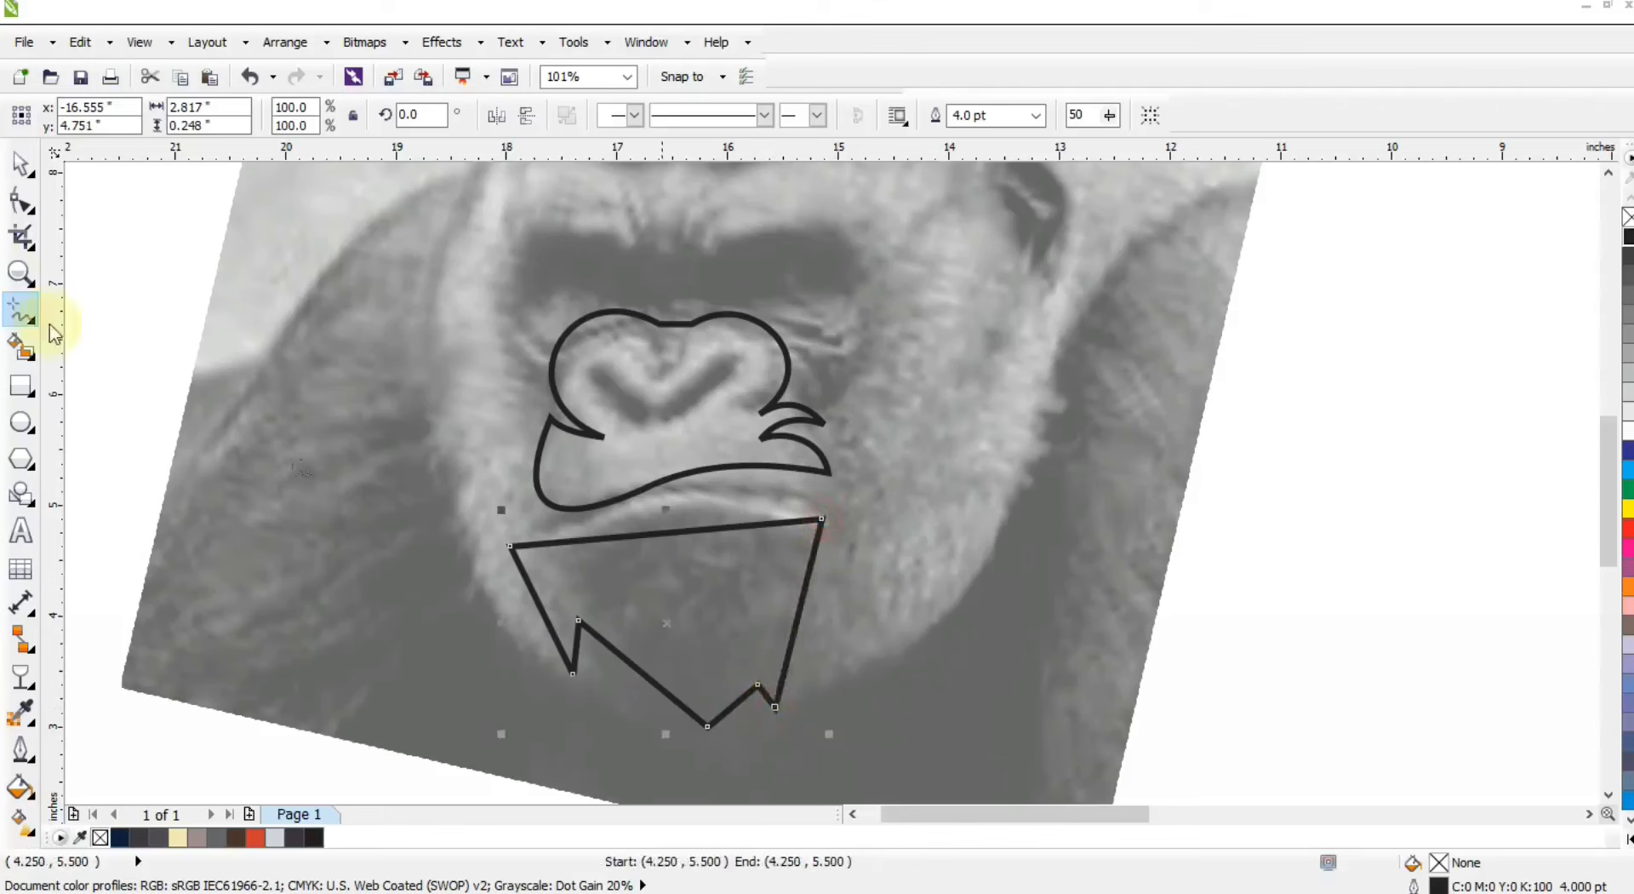
Convert the chin outline's segments to curves and bend the jaw sides, chin edge and mouth line to follow the photo.
click(24, 206)
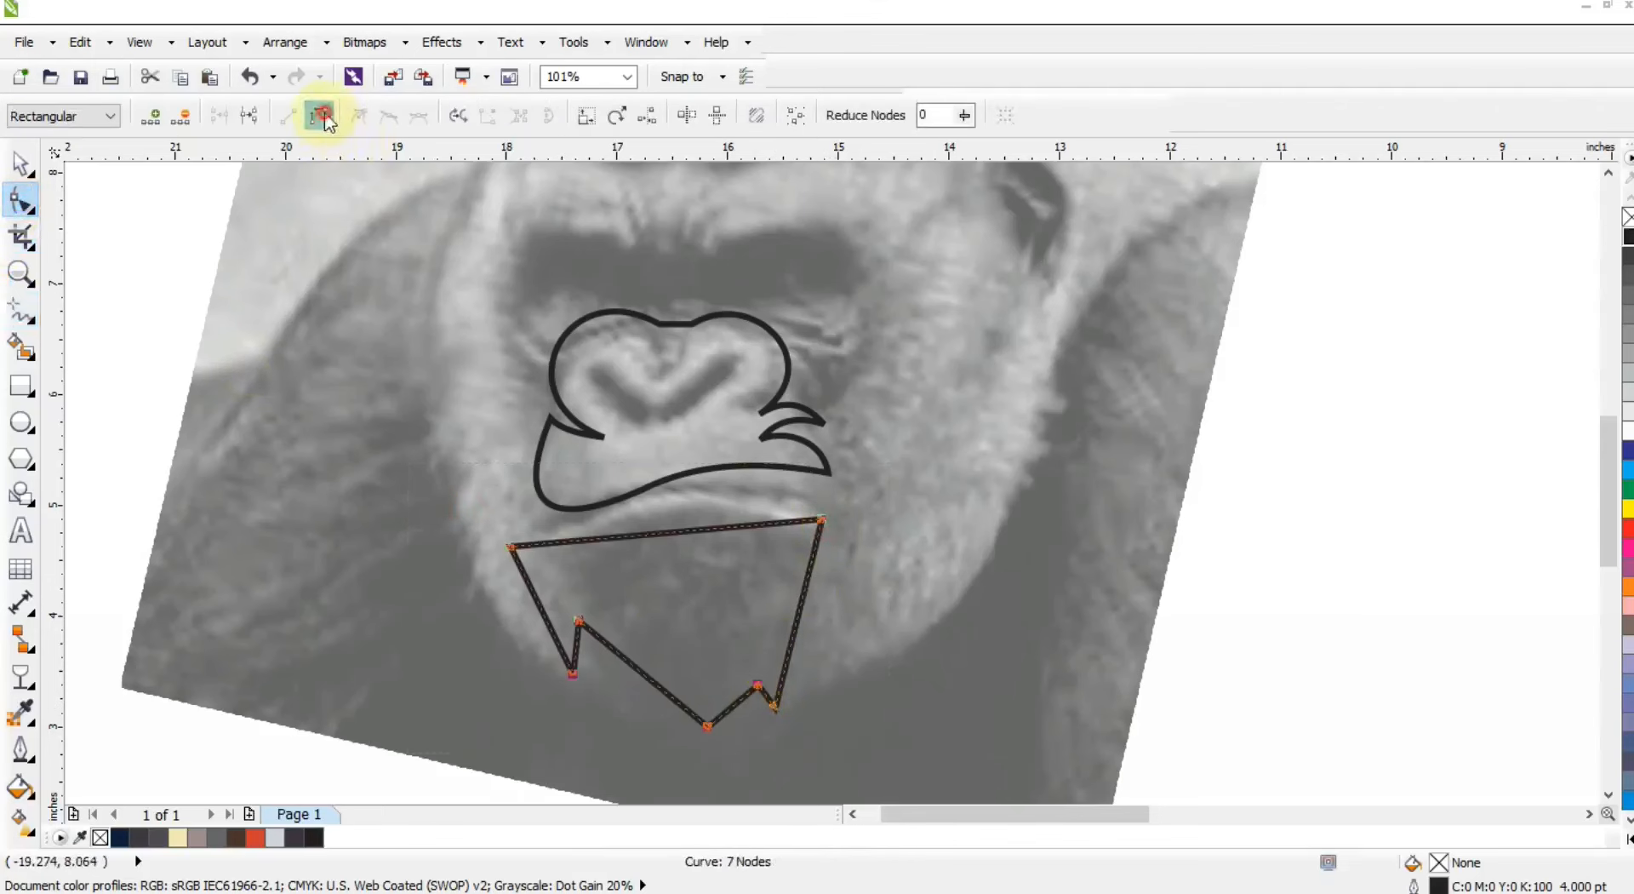
click(512, 546)
drag(530, 596, 537, 649)
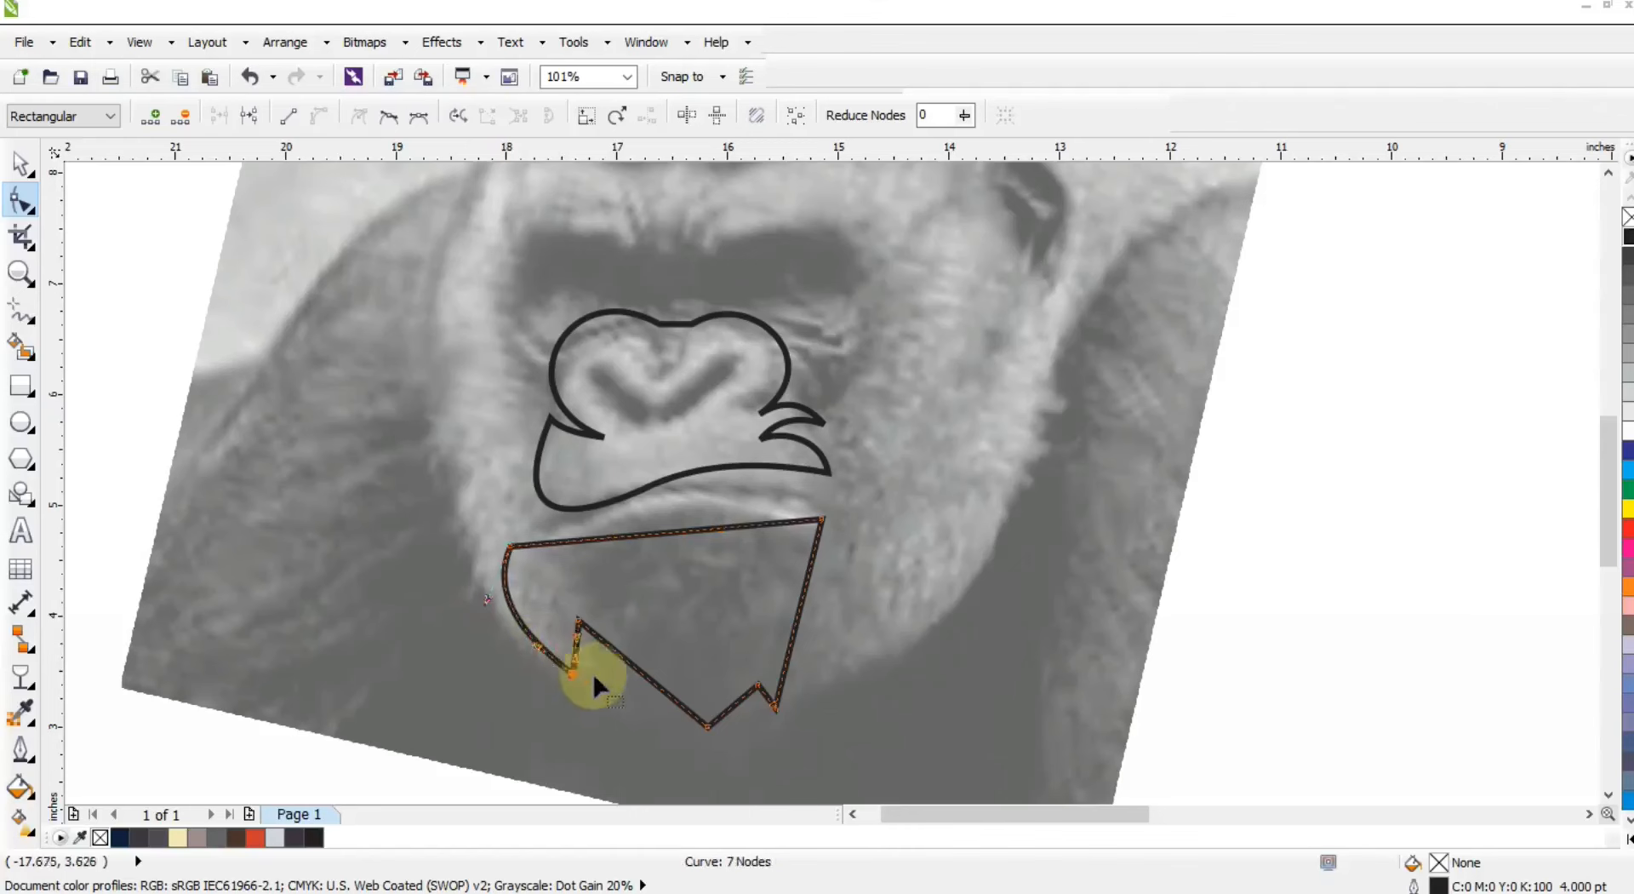
drag(639, 669, 624, 680)
drag(625, 680, 620, 677)
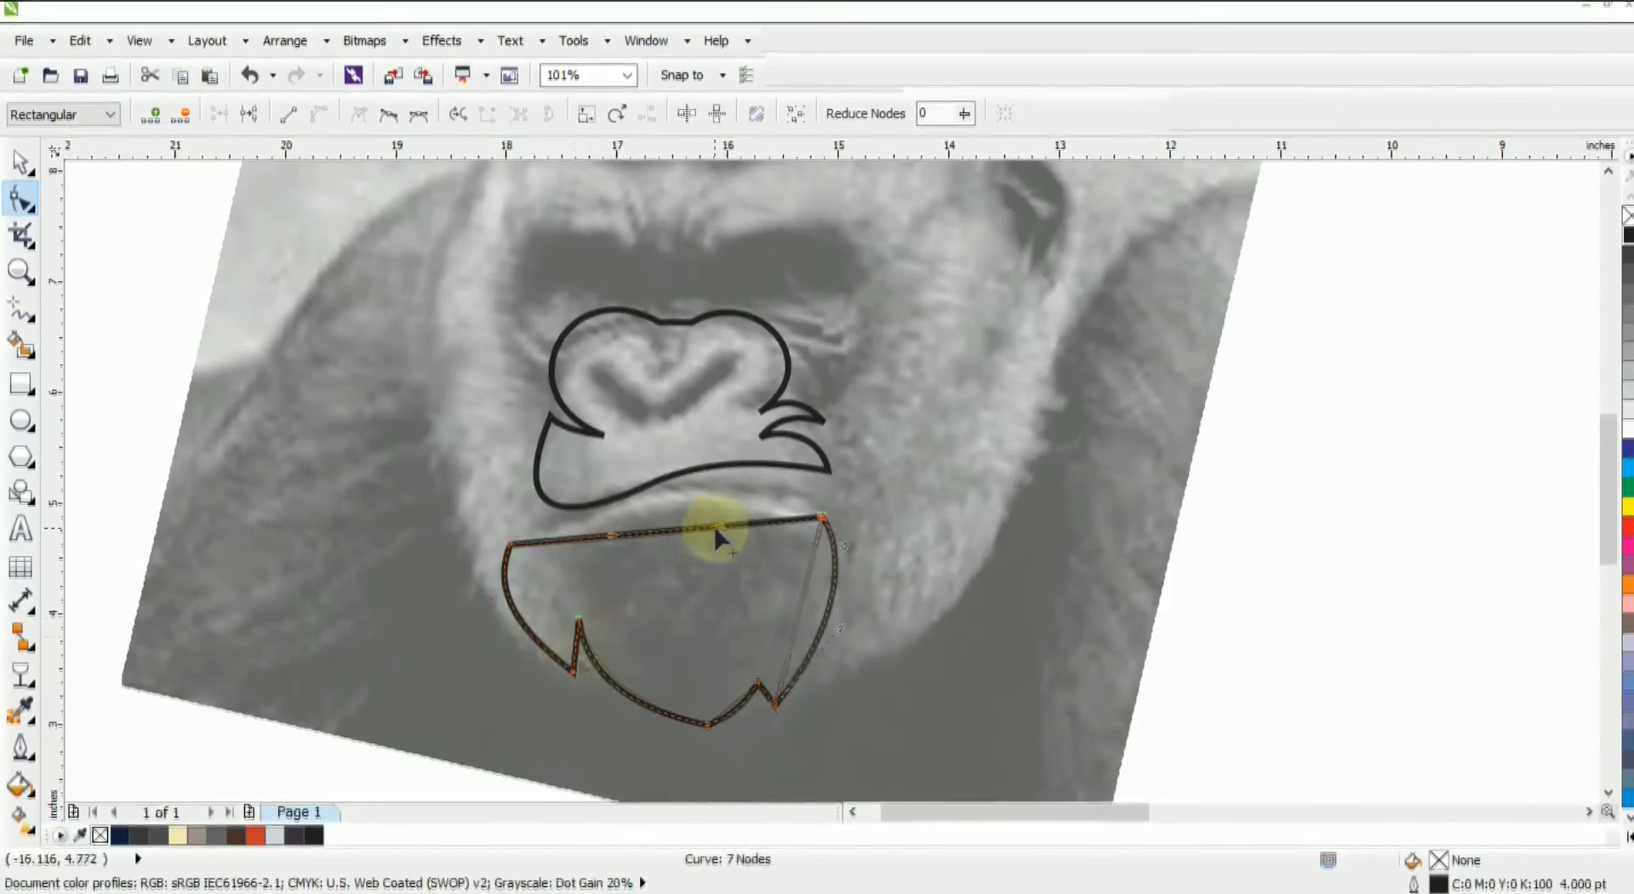
drag(715, 538, 609, 538)
click(608, 530)
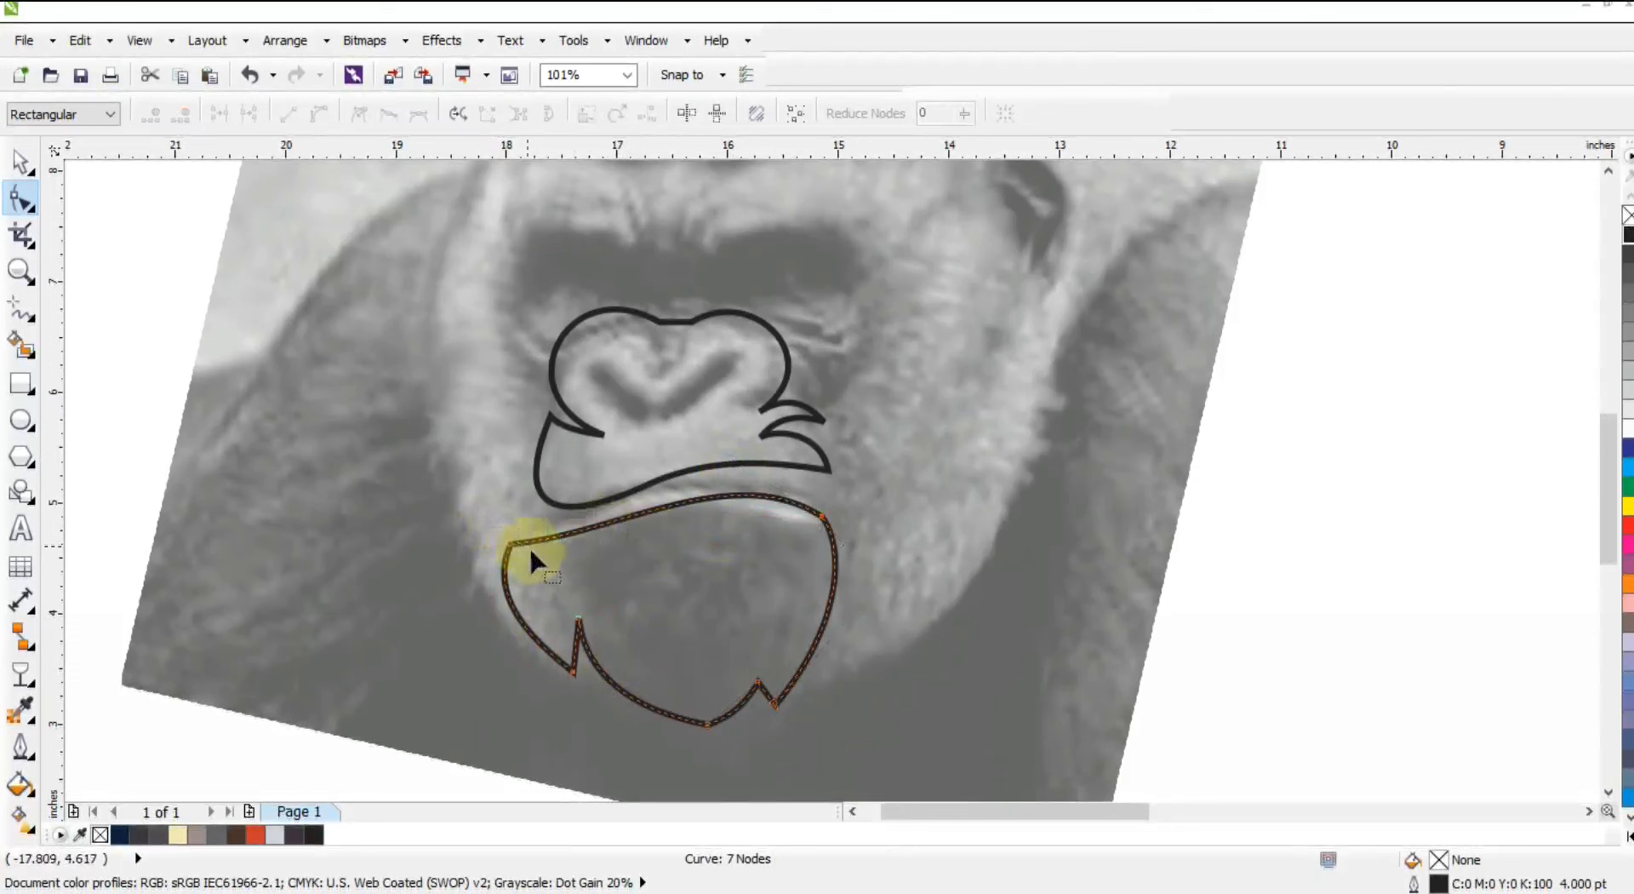
Refine the arch of the mouth line with its handles so it runs closely beneath the upper lip.
click(593, 538)
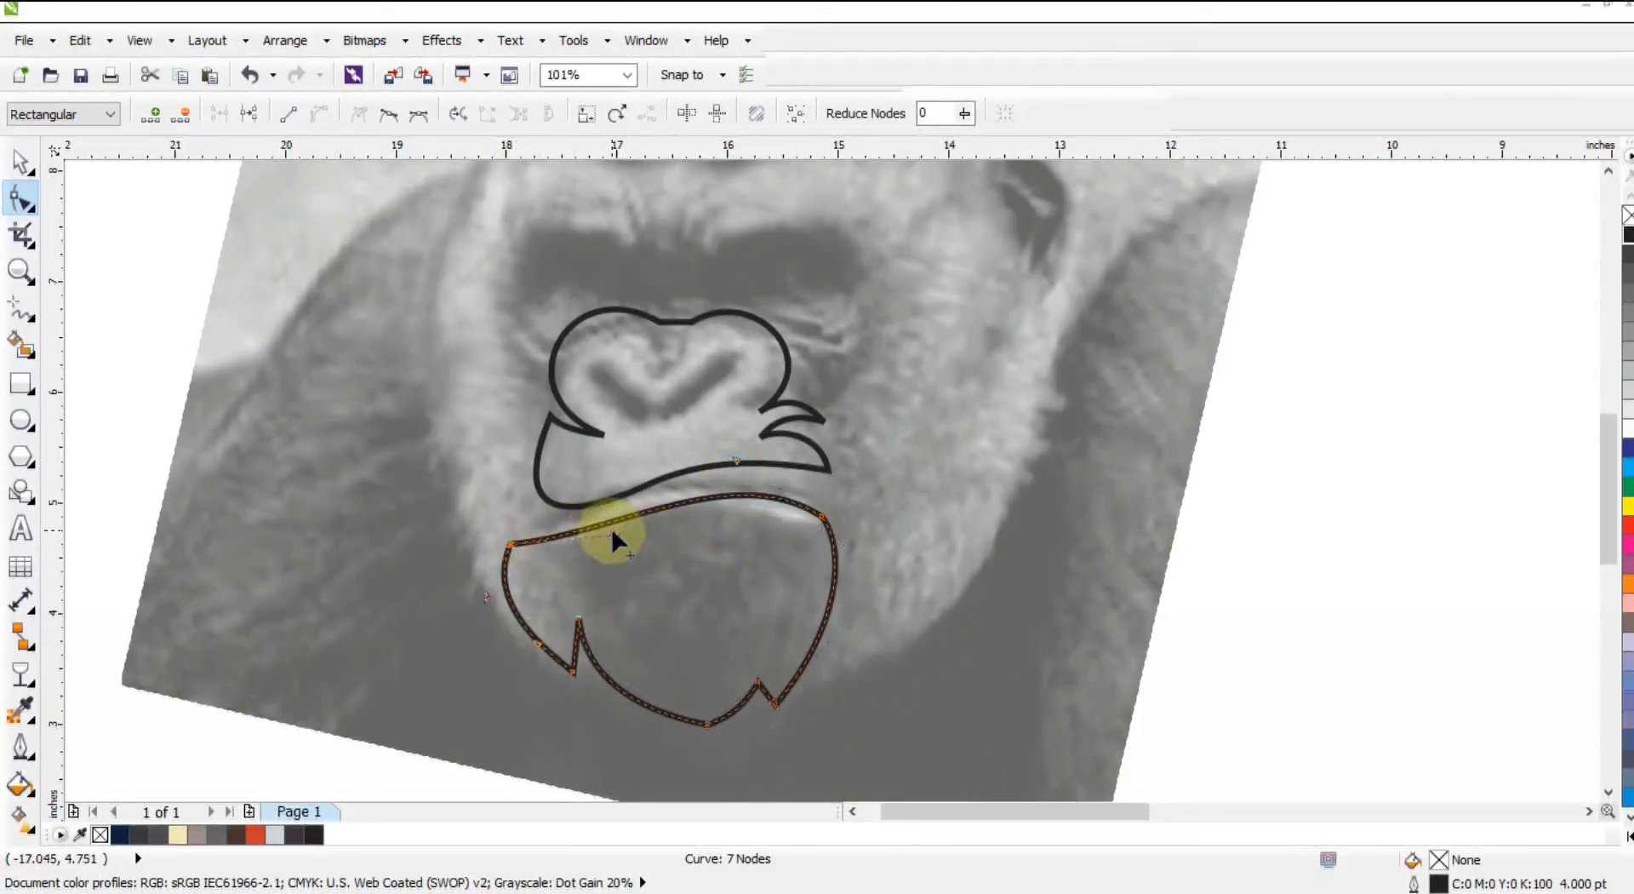
drag(612, 532, 581, 530)
drag(734, 458, 752, 446)
drag(494, 523, 538, 547)
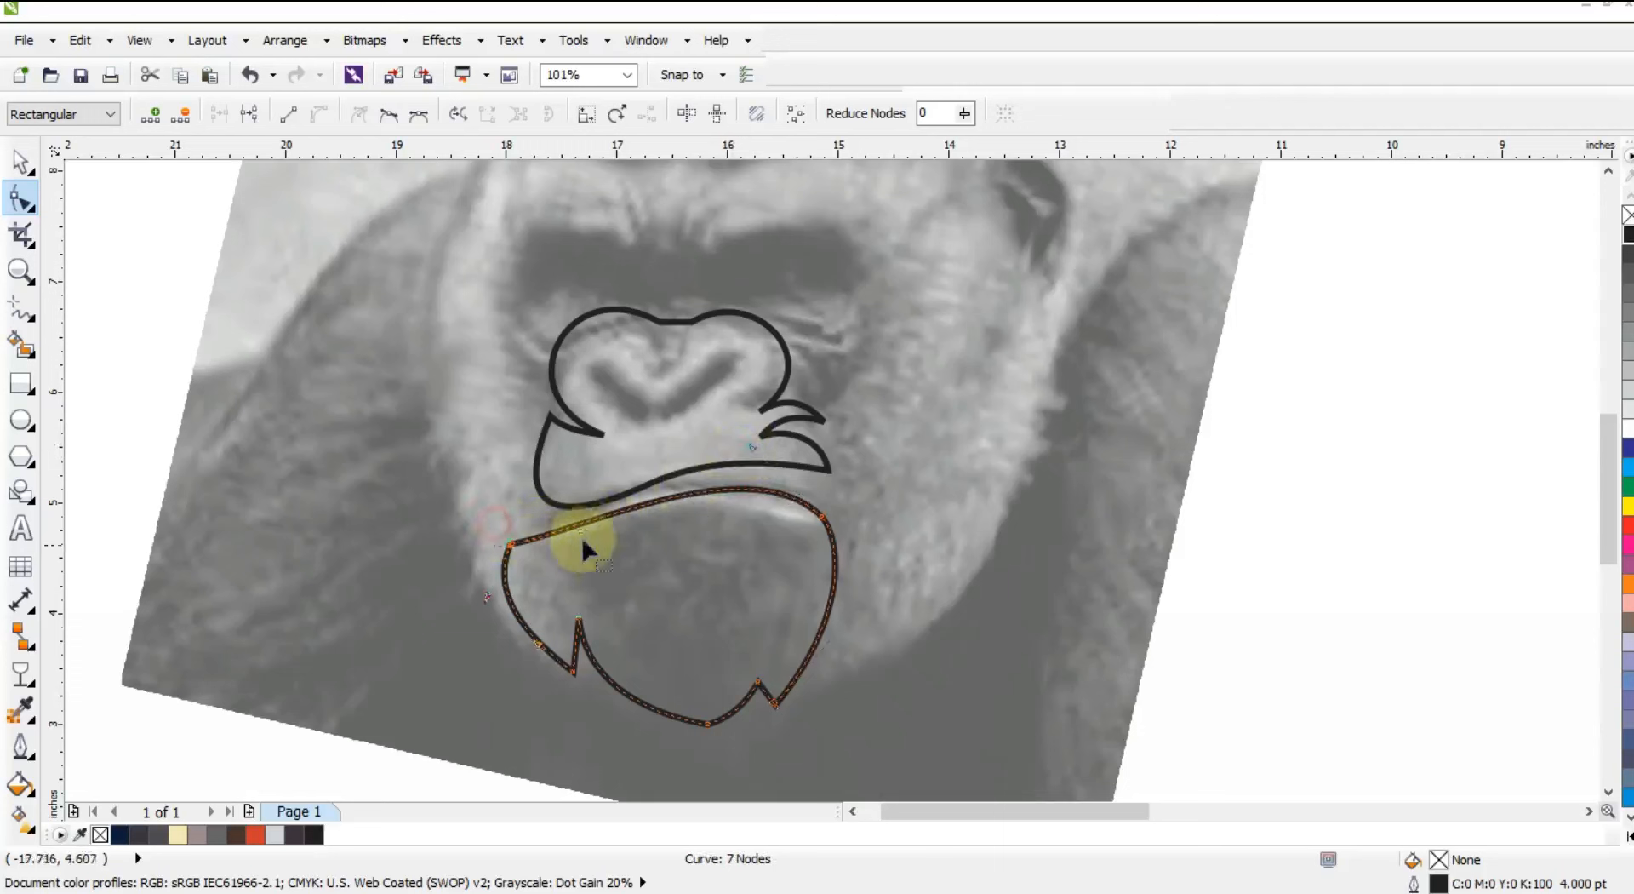
click(585, 527)
click(577, 523)
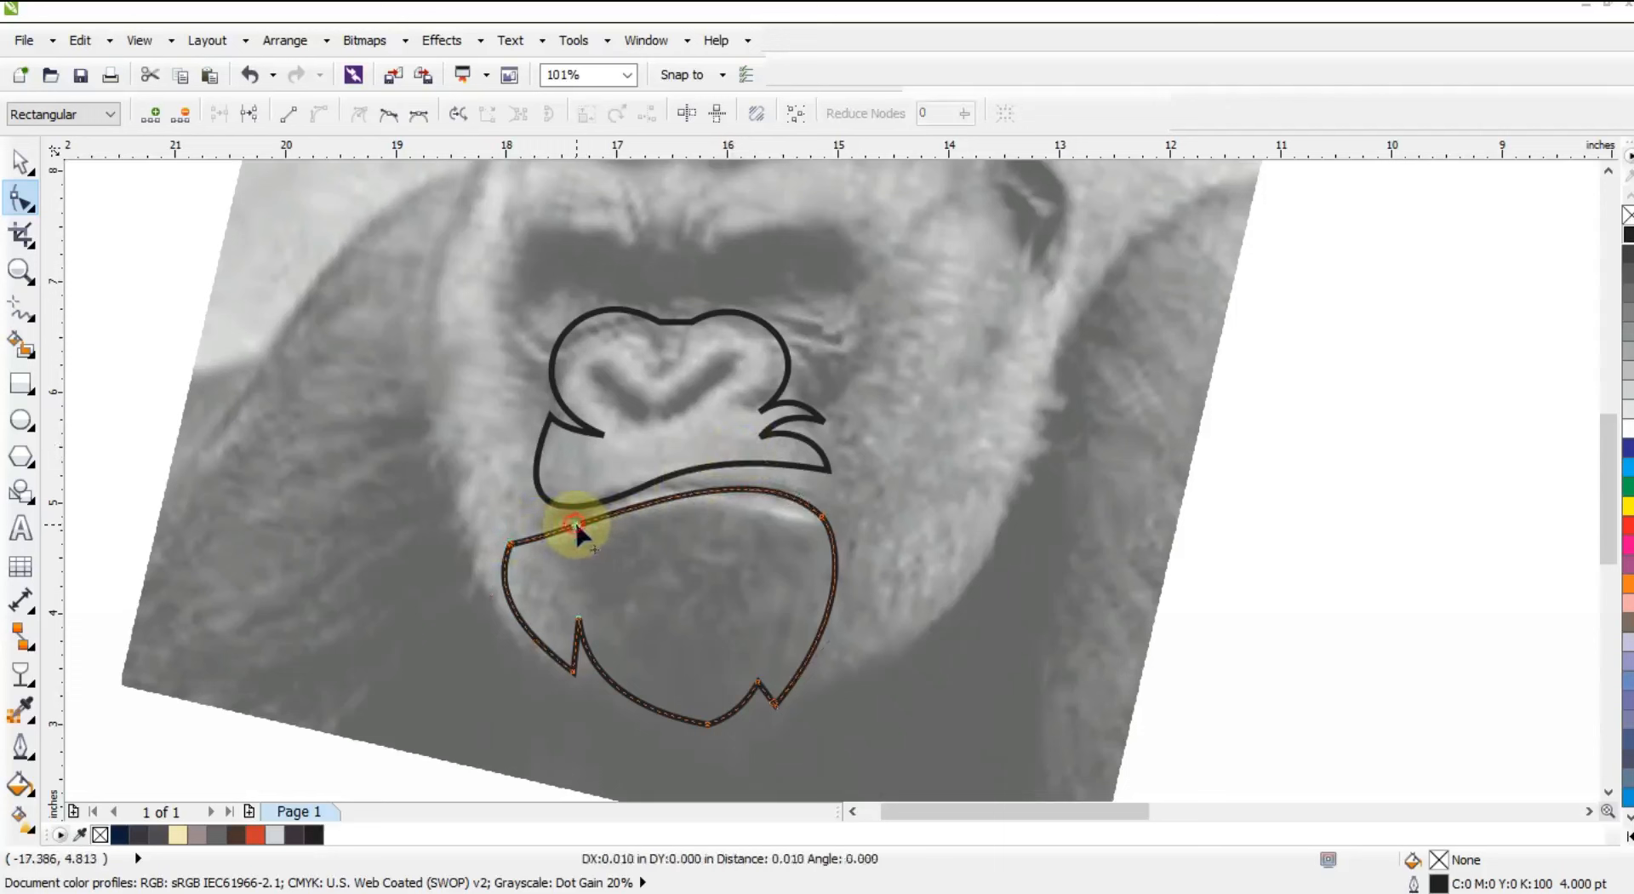
drag(577, 525, 578, 525)
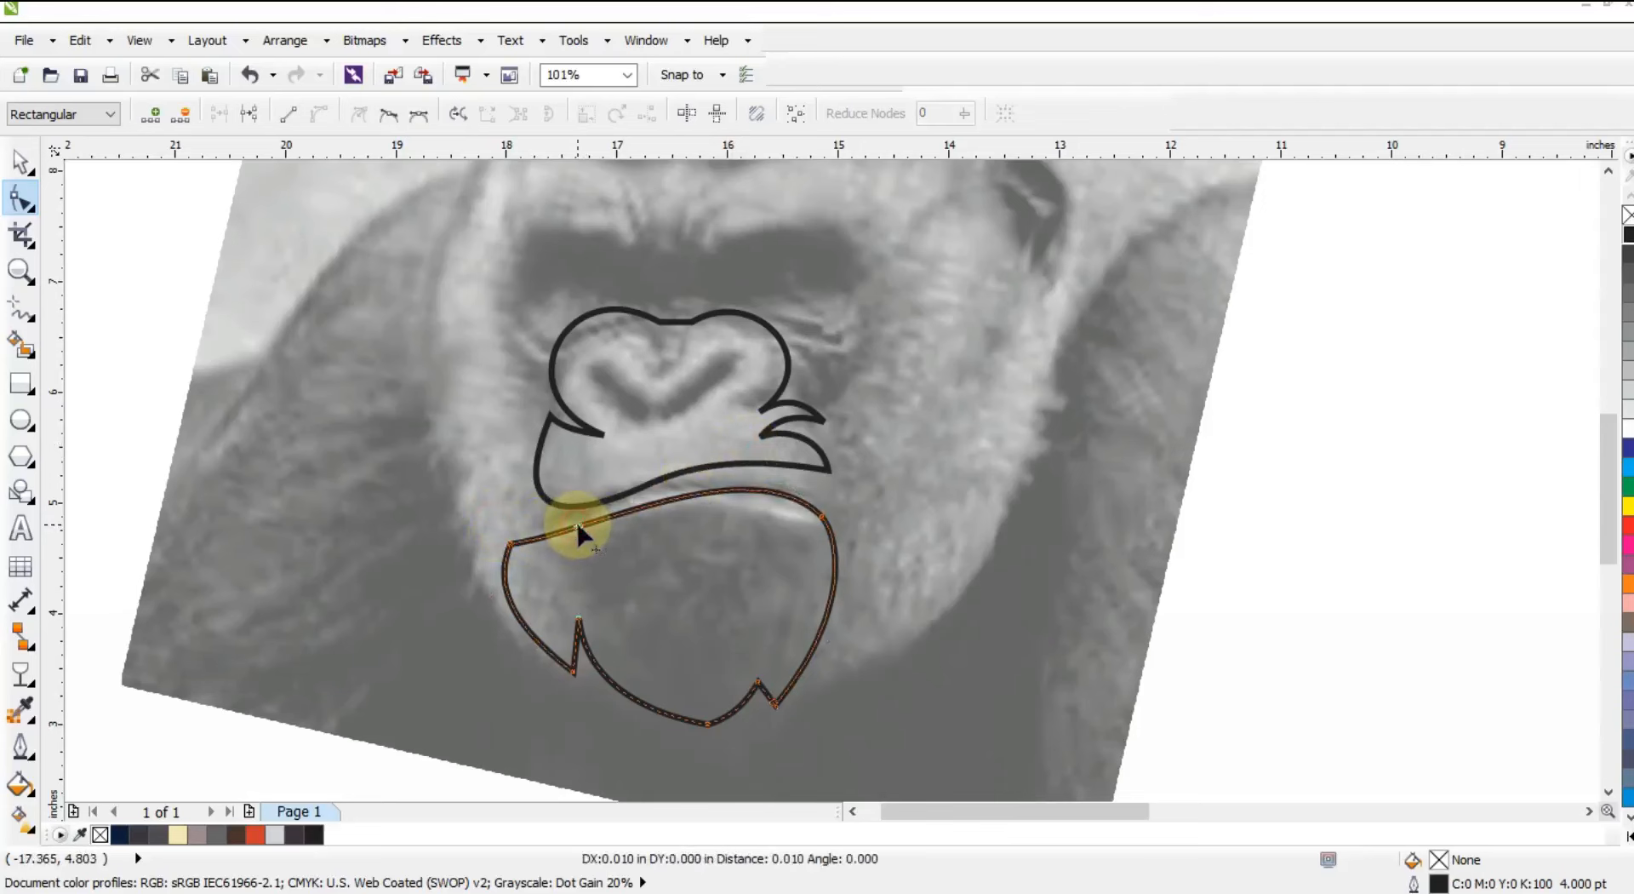
Draw a closed triangle with a 4 pt outline beside the left mouth corner, its first side about 0.3 in wide and 0.67 in tall.
click(21, 308)
key(ctrl+z)
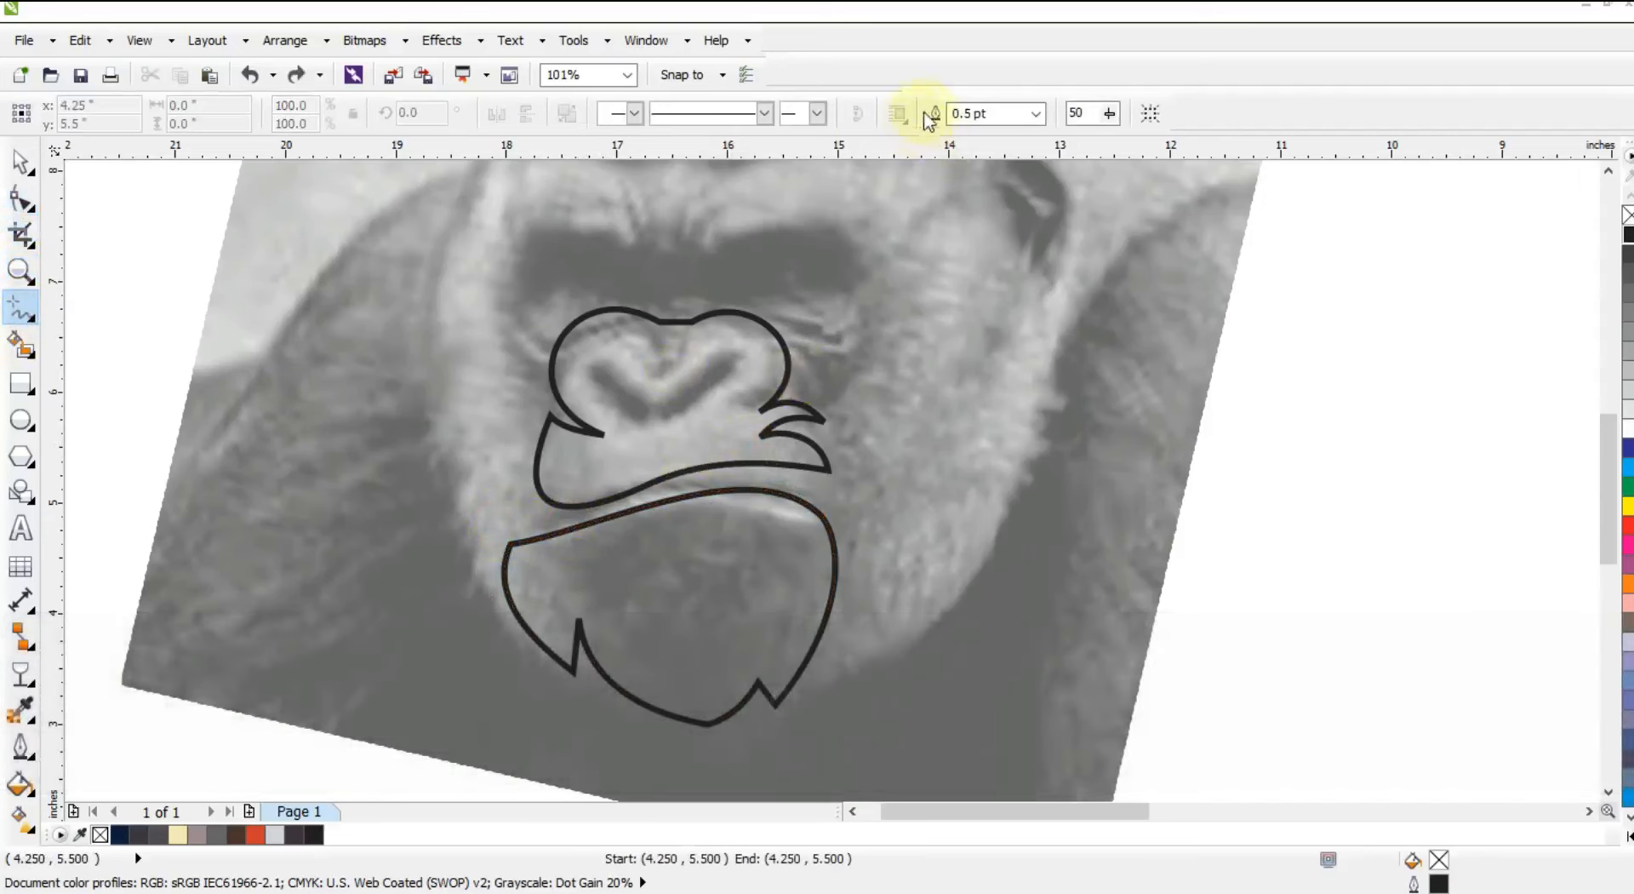
click(1038, 113)
click(993, 254)
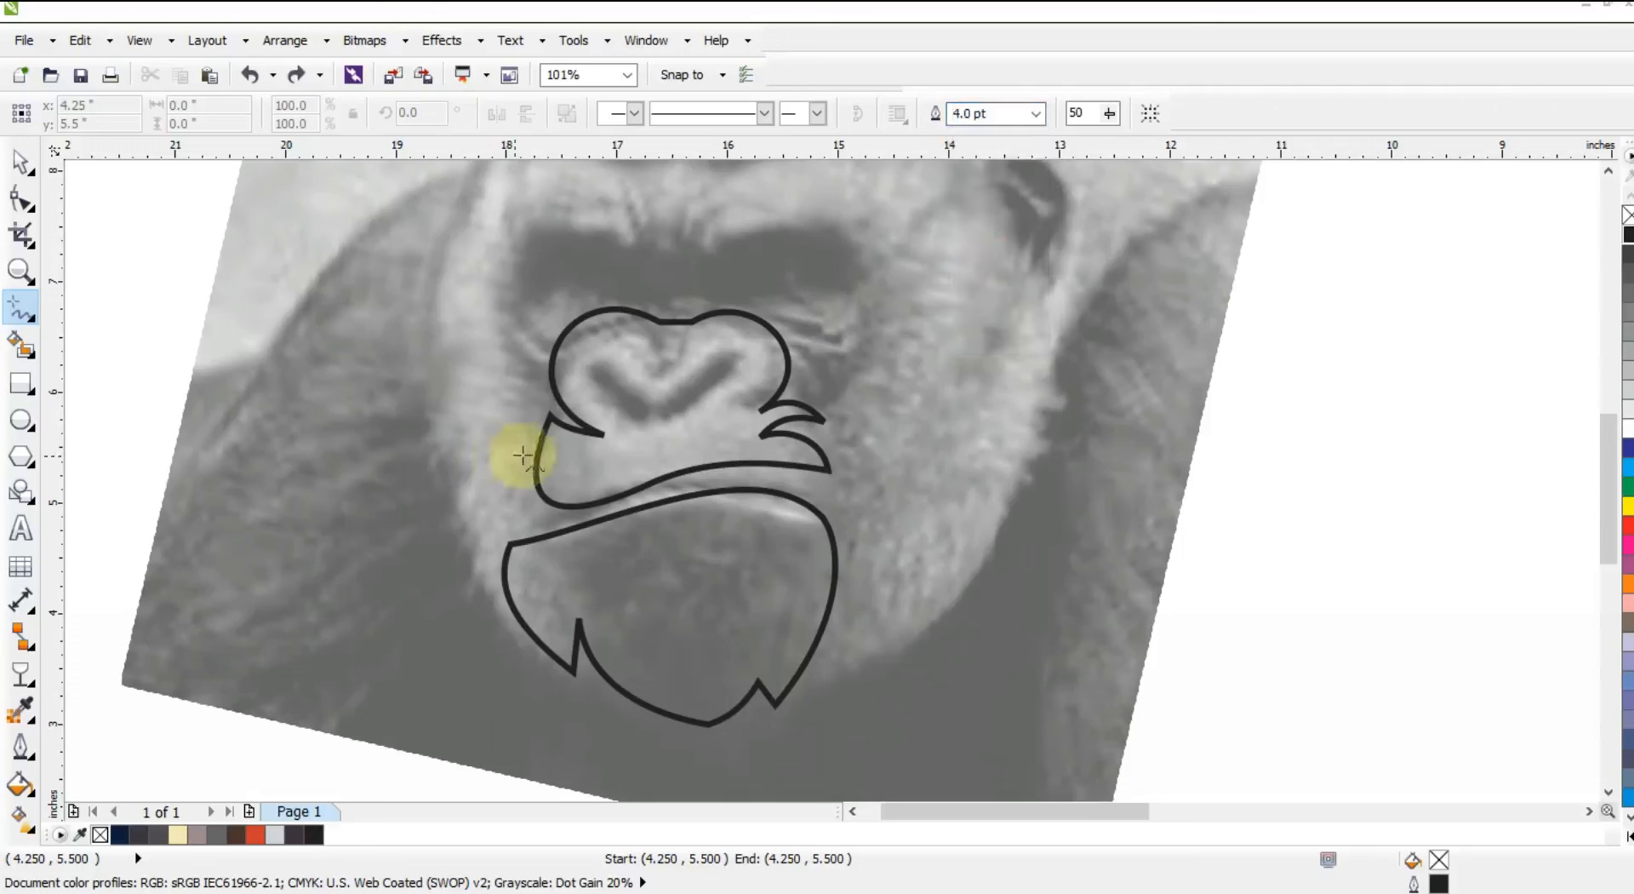
click(554, 524)
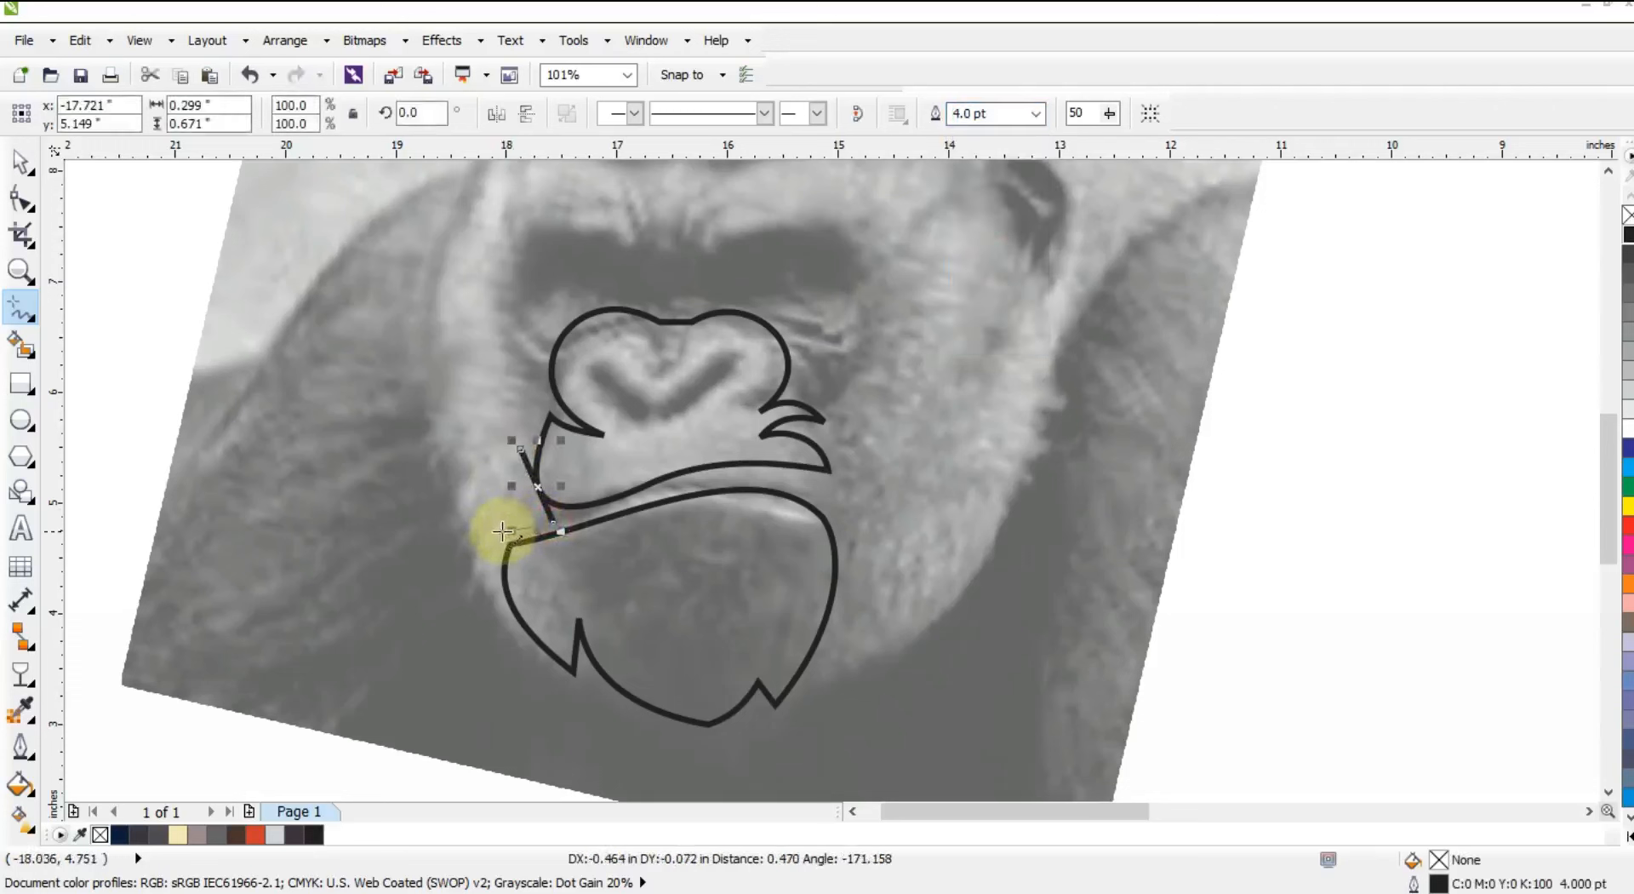
click(508, 534)
click(521, 452)
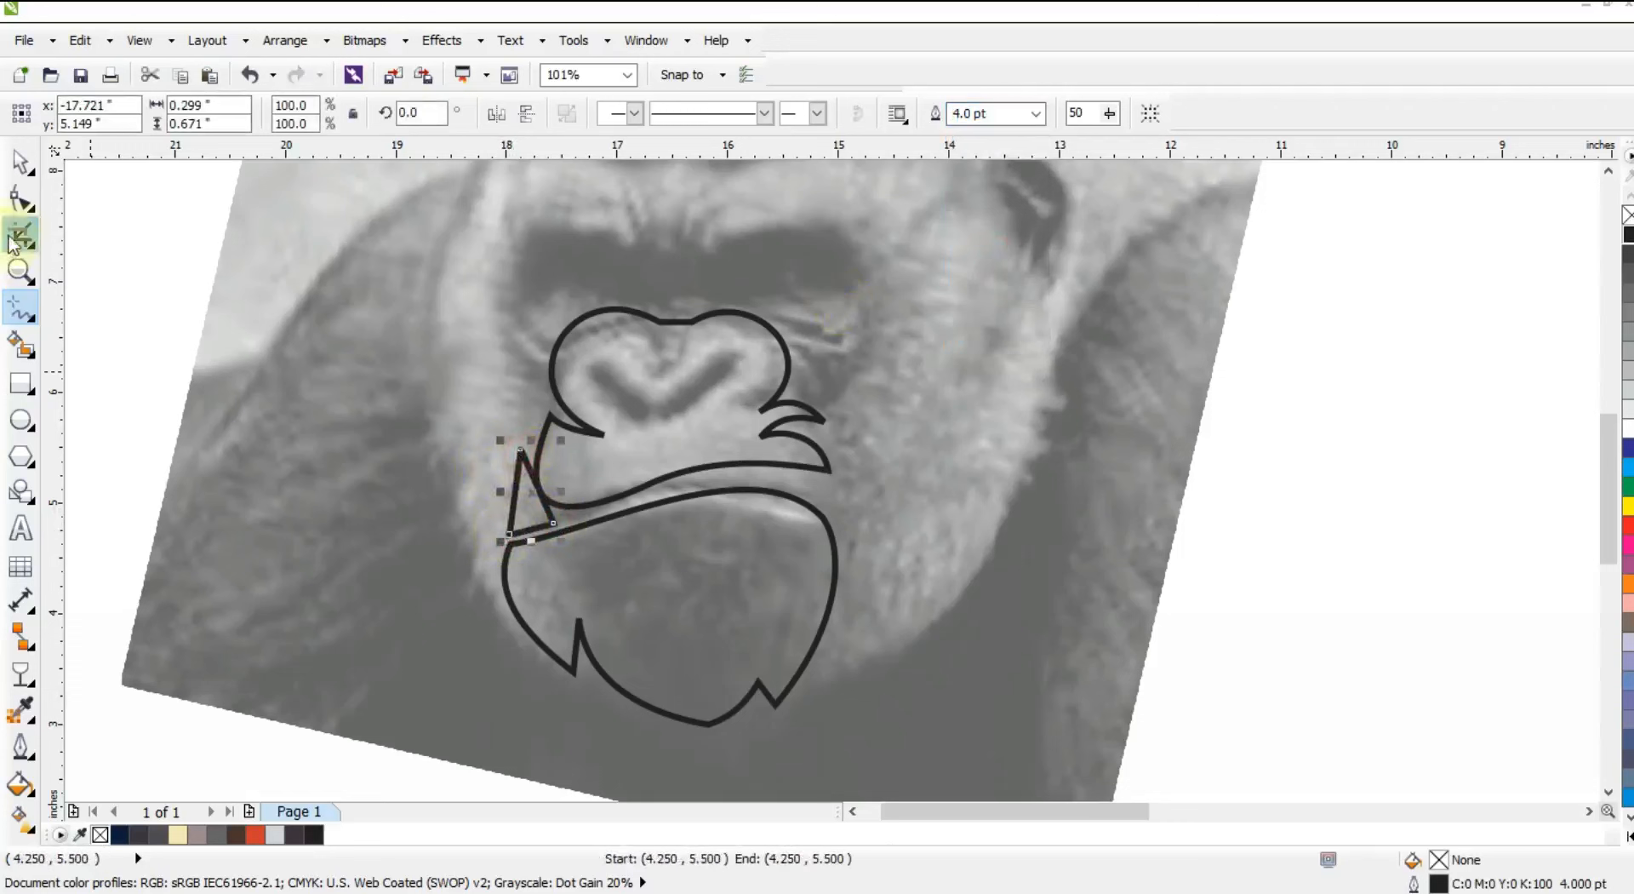
Bend the sides of the small triangle beside the left mouth corner into a curved, pointed tuft.
click(510, 502)
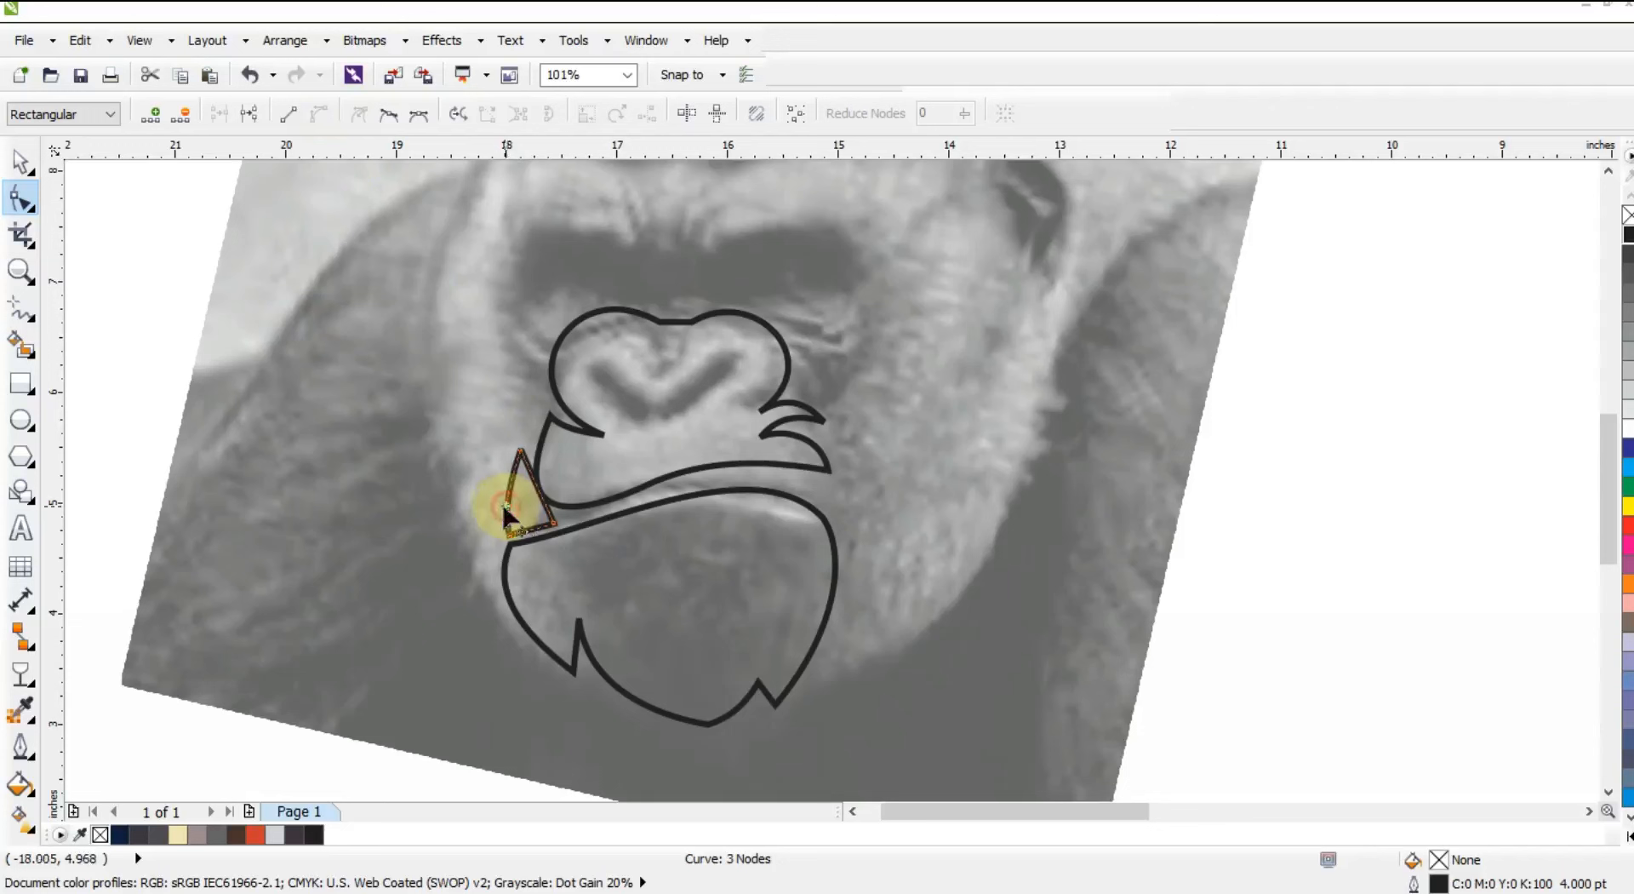
mouse_move(556, 428)
mouse_down()
mouse_move(542, 487)
mouse_move(525, 474)
mouse_move(537, 502)
mouse_move(517, 479)
mouse_move(533, 507)
mouse_up()
click(549, 524)
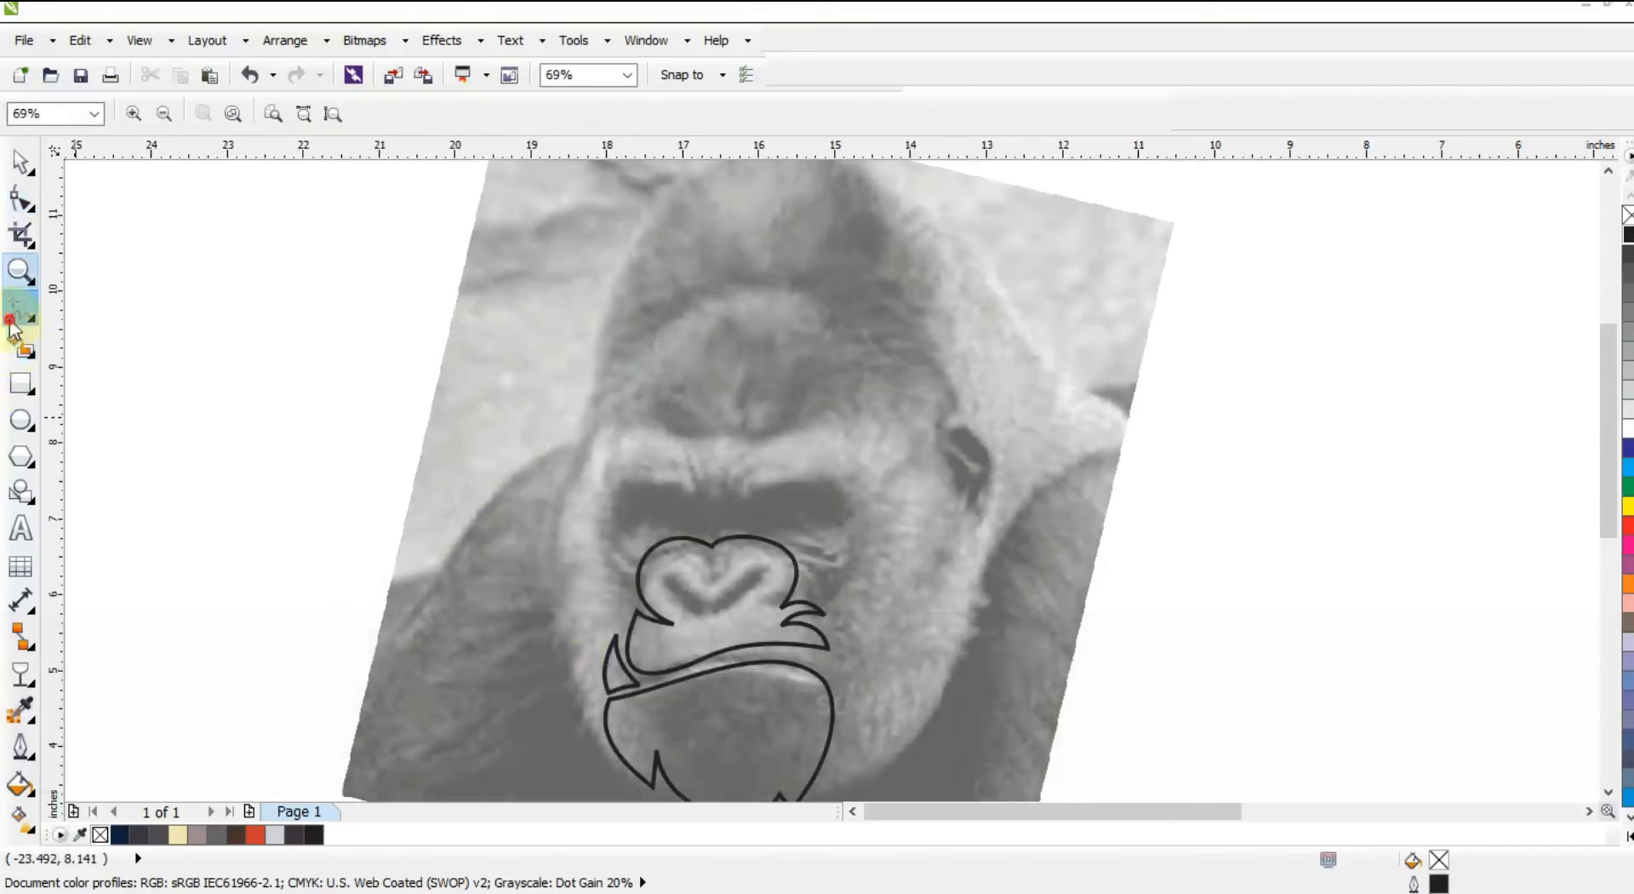
click(19, 314)
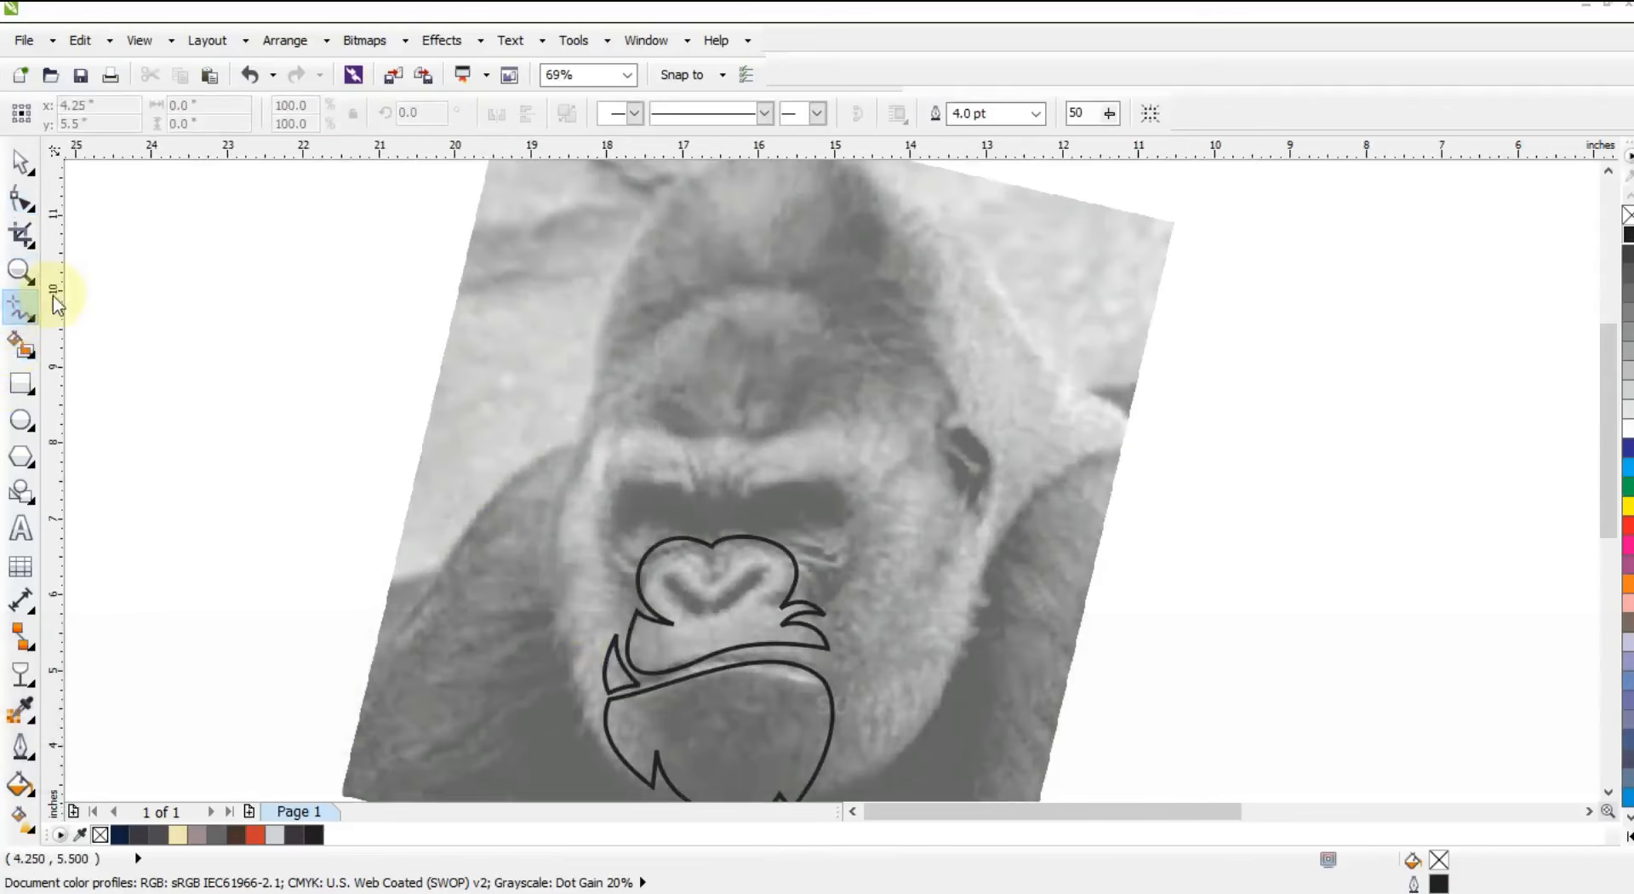
Draw an open zigzag 4 pt outline around the left brow and eye, starting with a horizontal segment about 0.53 in long between the brows.
click(721, 444)
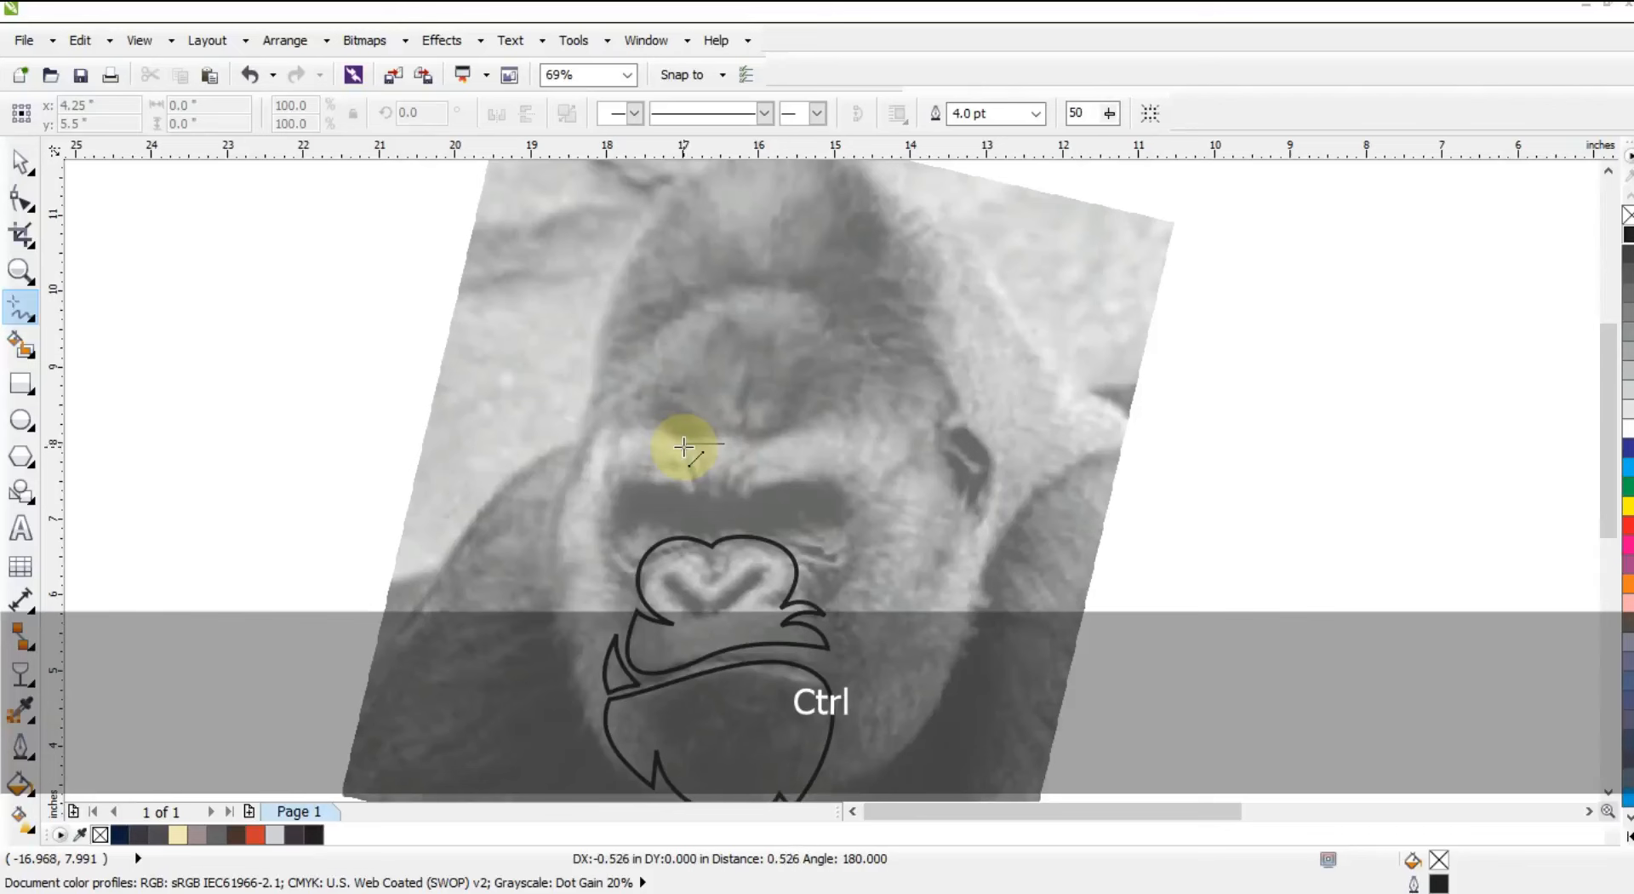
ctrl+click(685, 446)
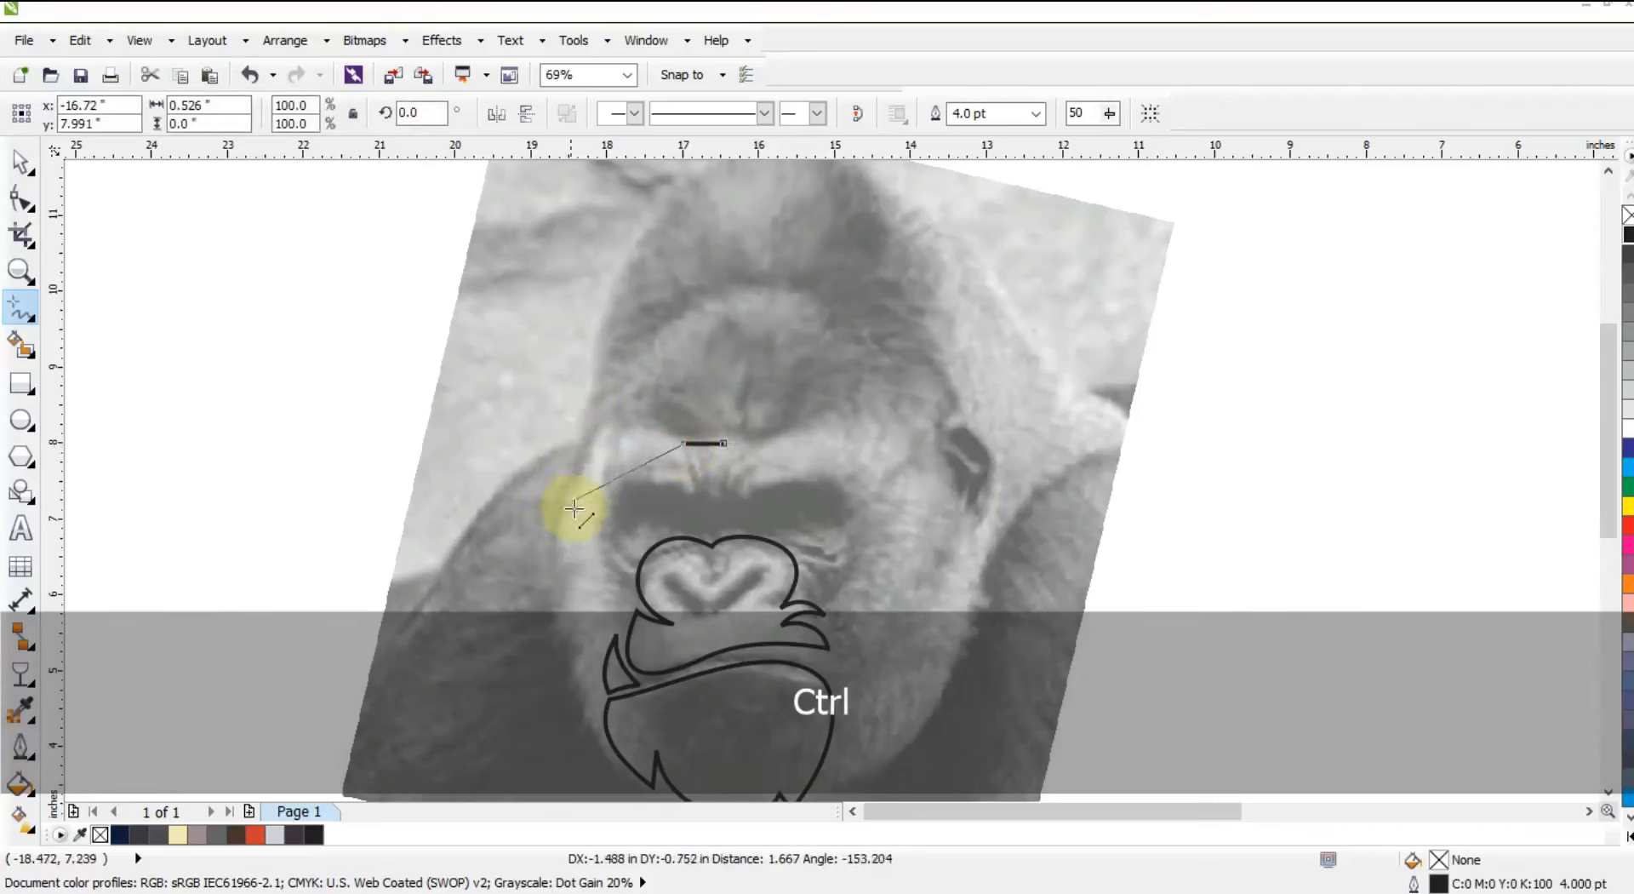
click(583, 536)
click(572, 518)
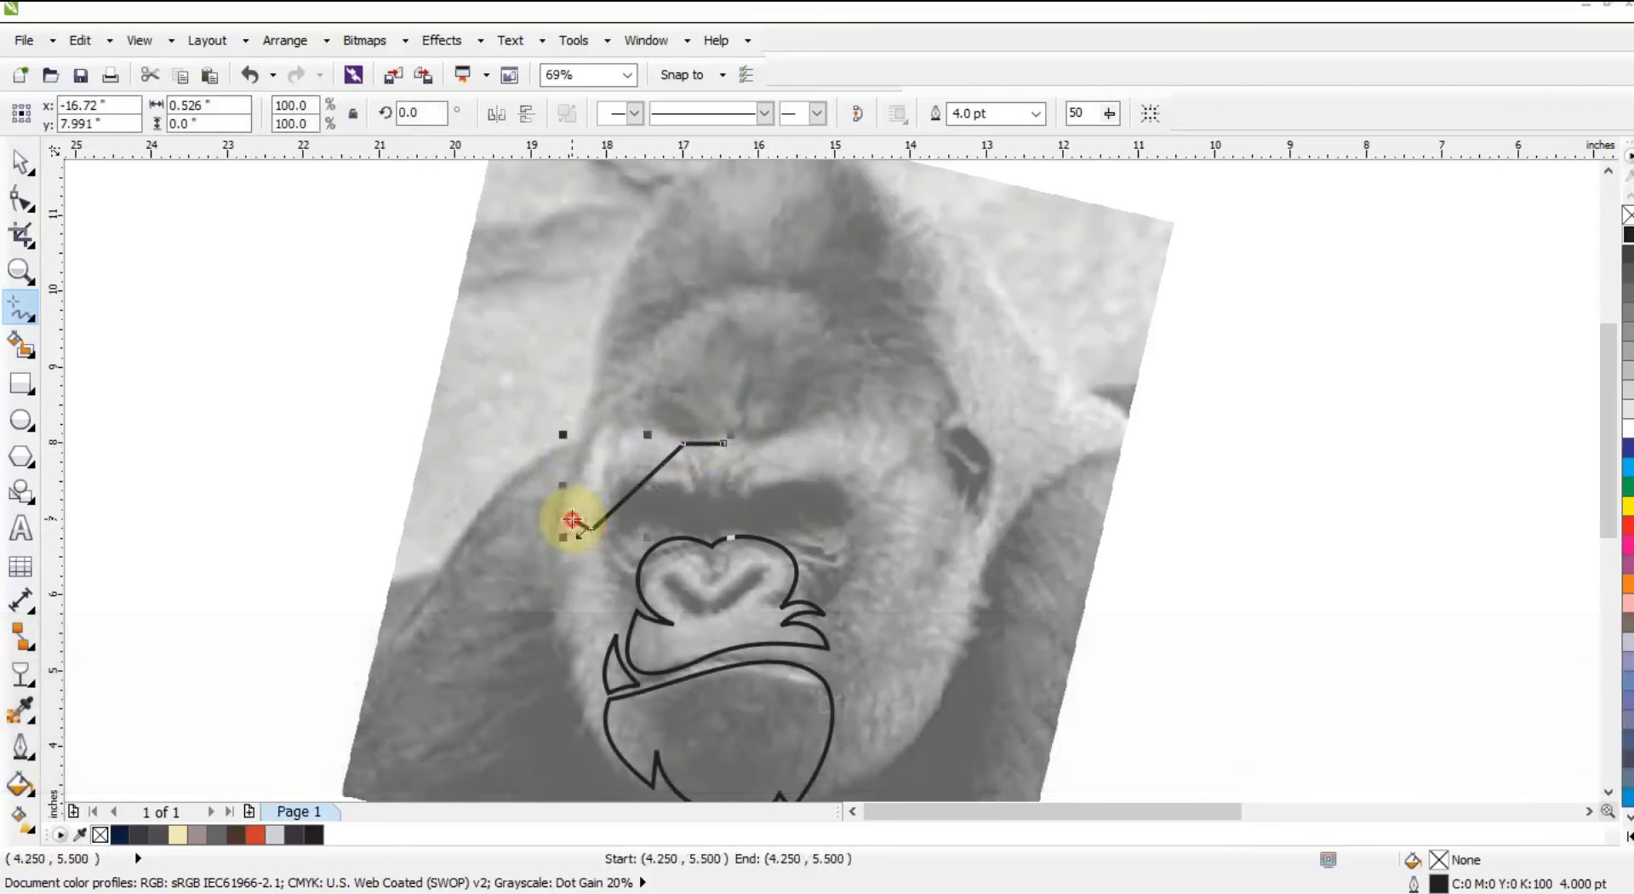
click(649, 544)
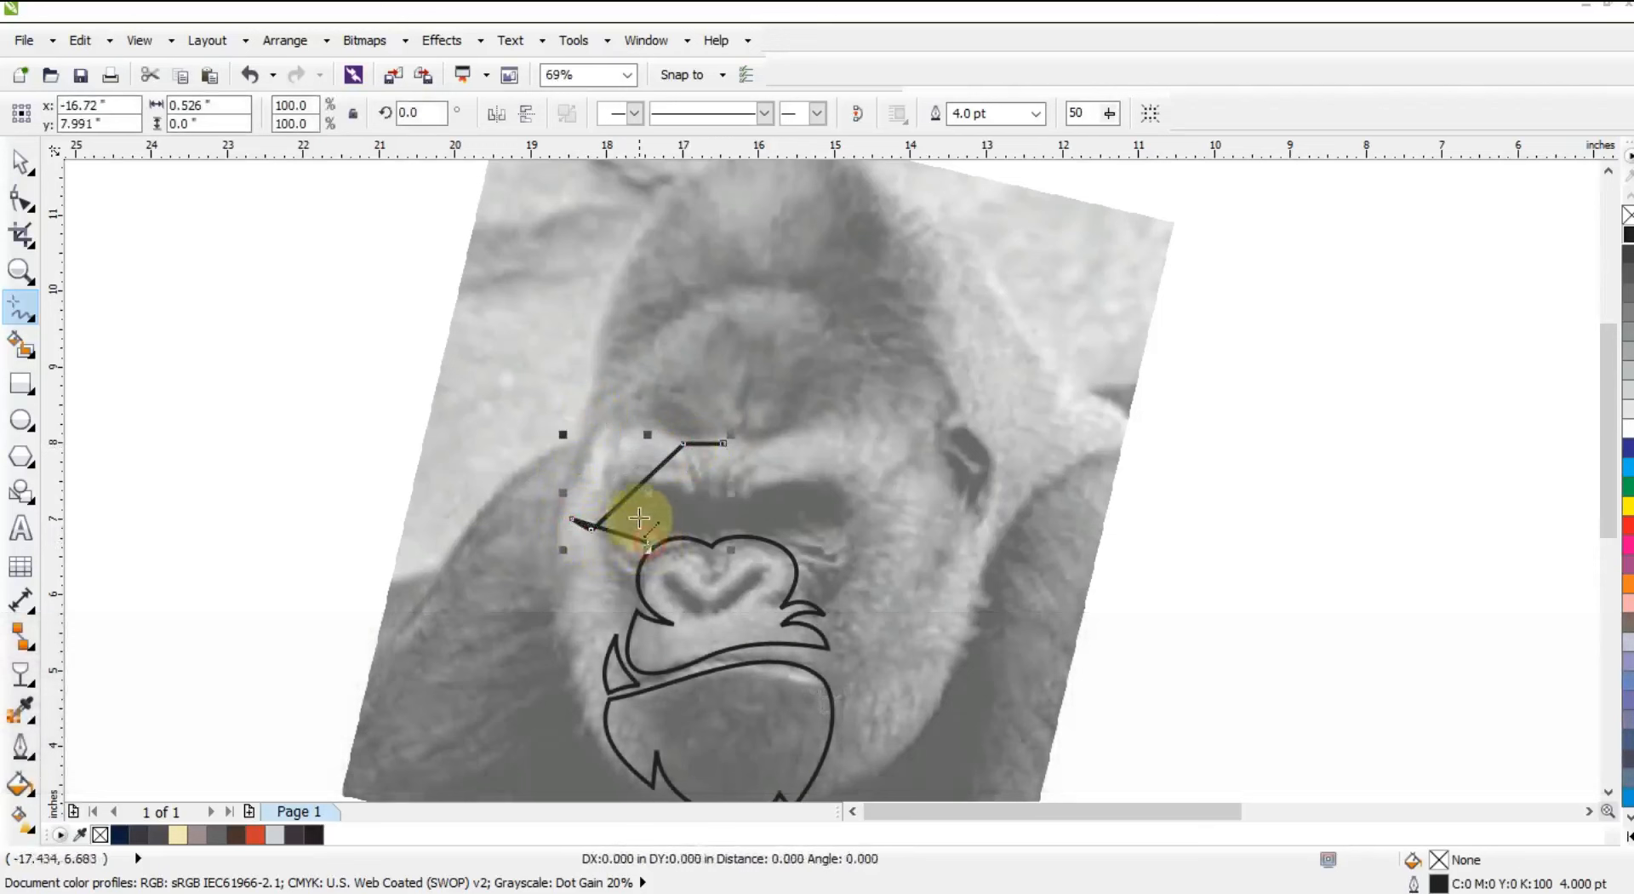
click(624, 478)
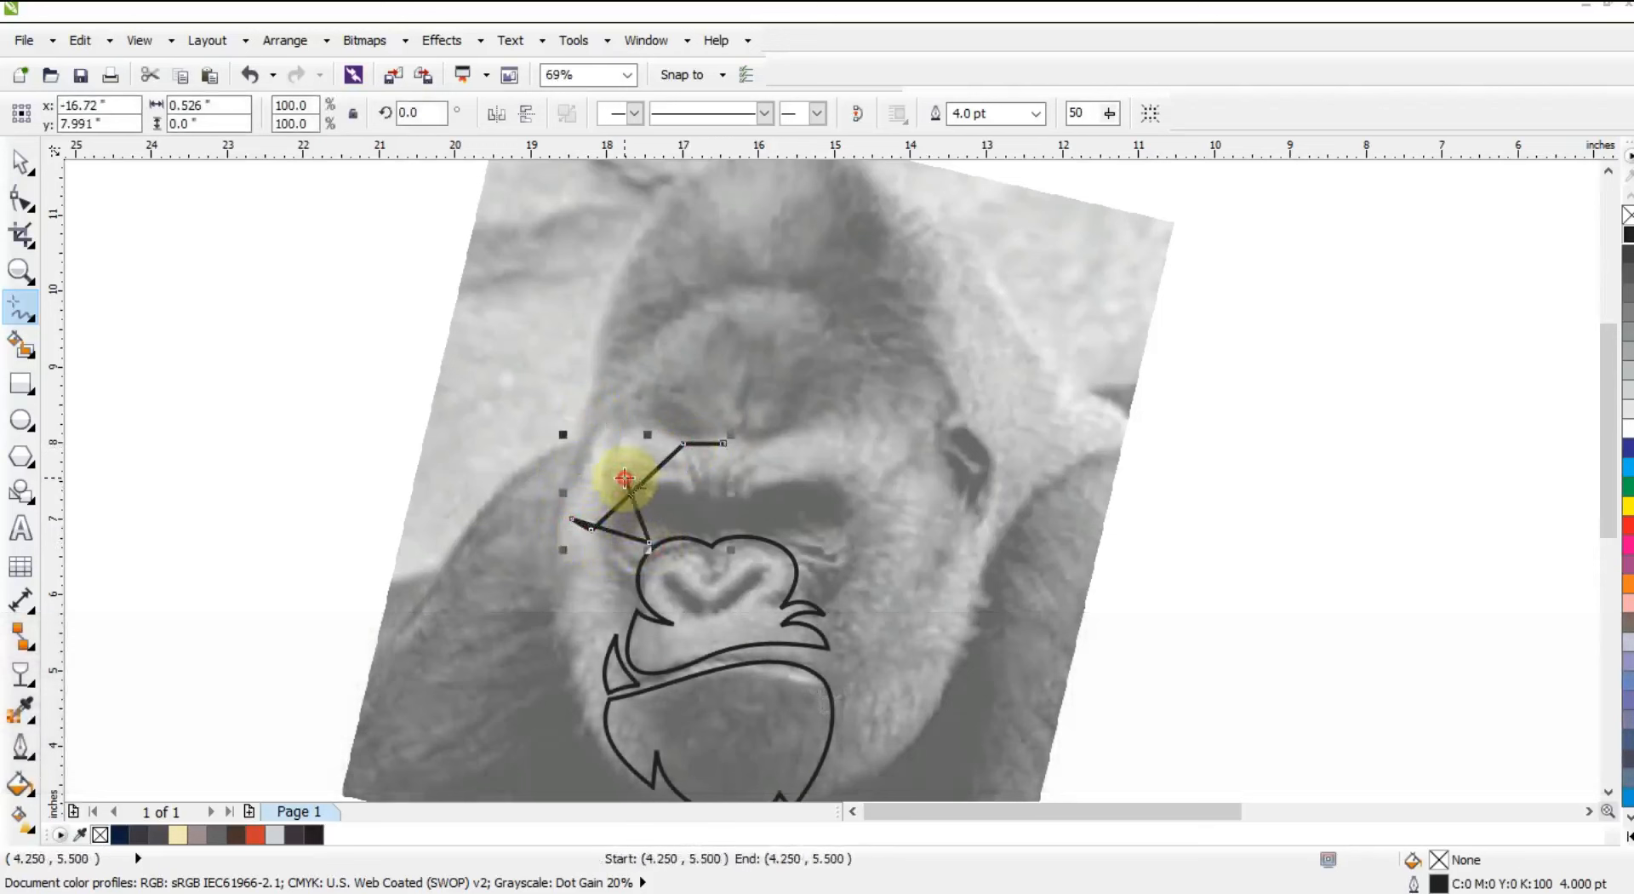
double_click(730, 505)
click(730, 486)
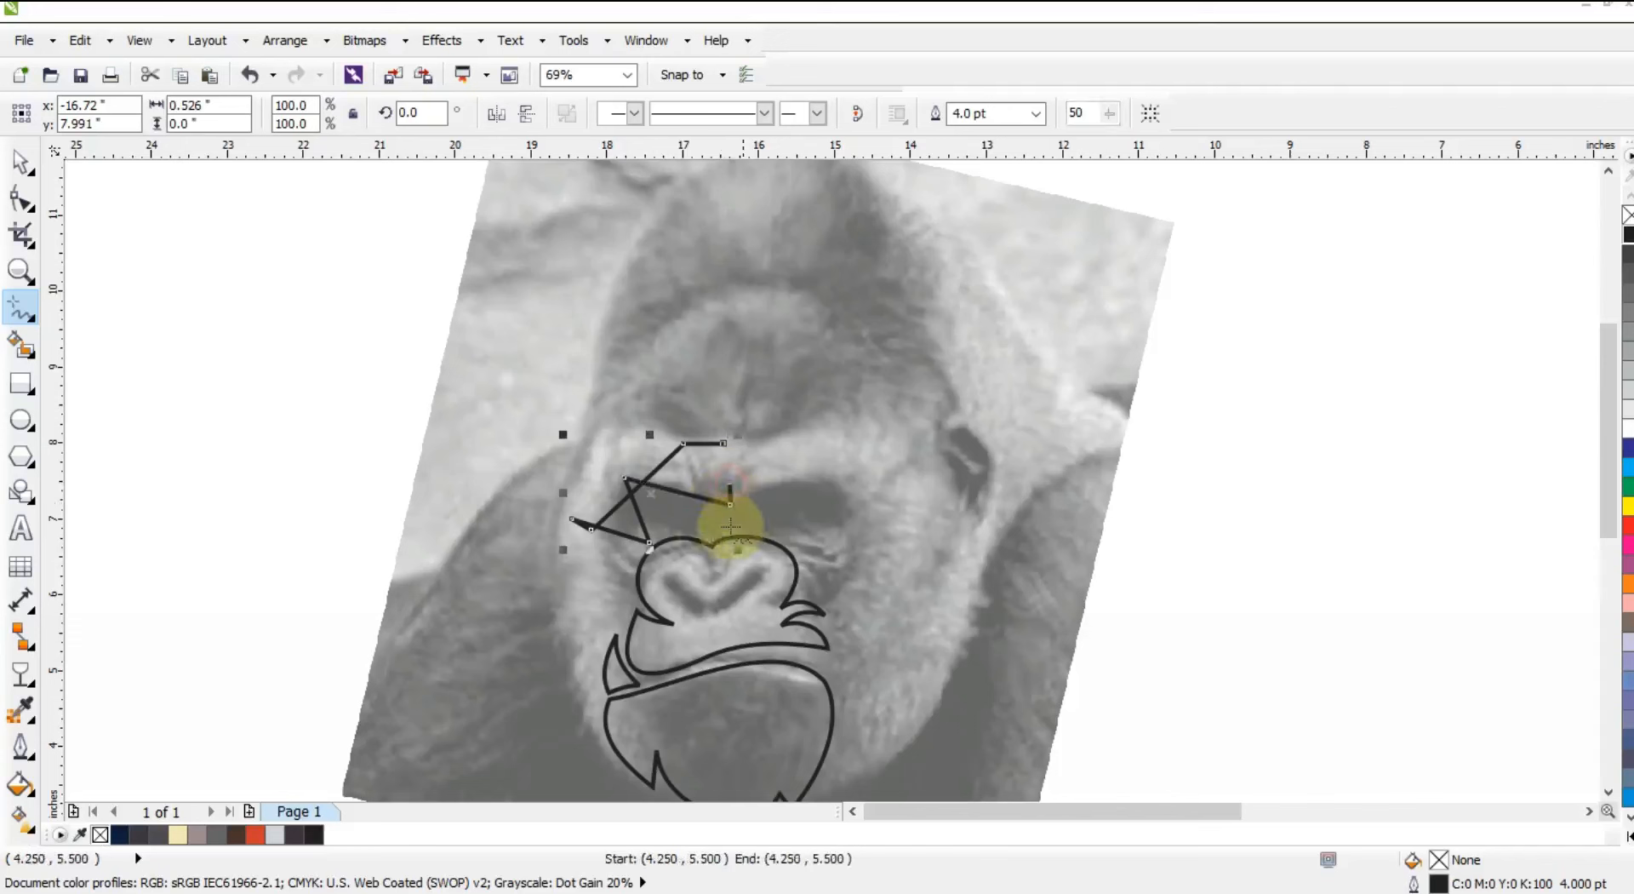
Convert the brow outline's segments to curves and bend its outer side into a rounded arch around the left brow.
click(22, 199)
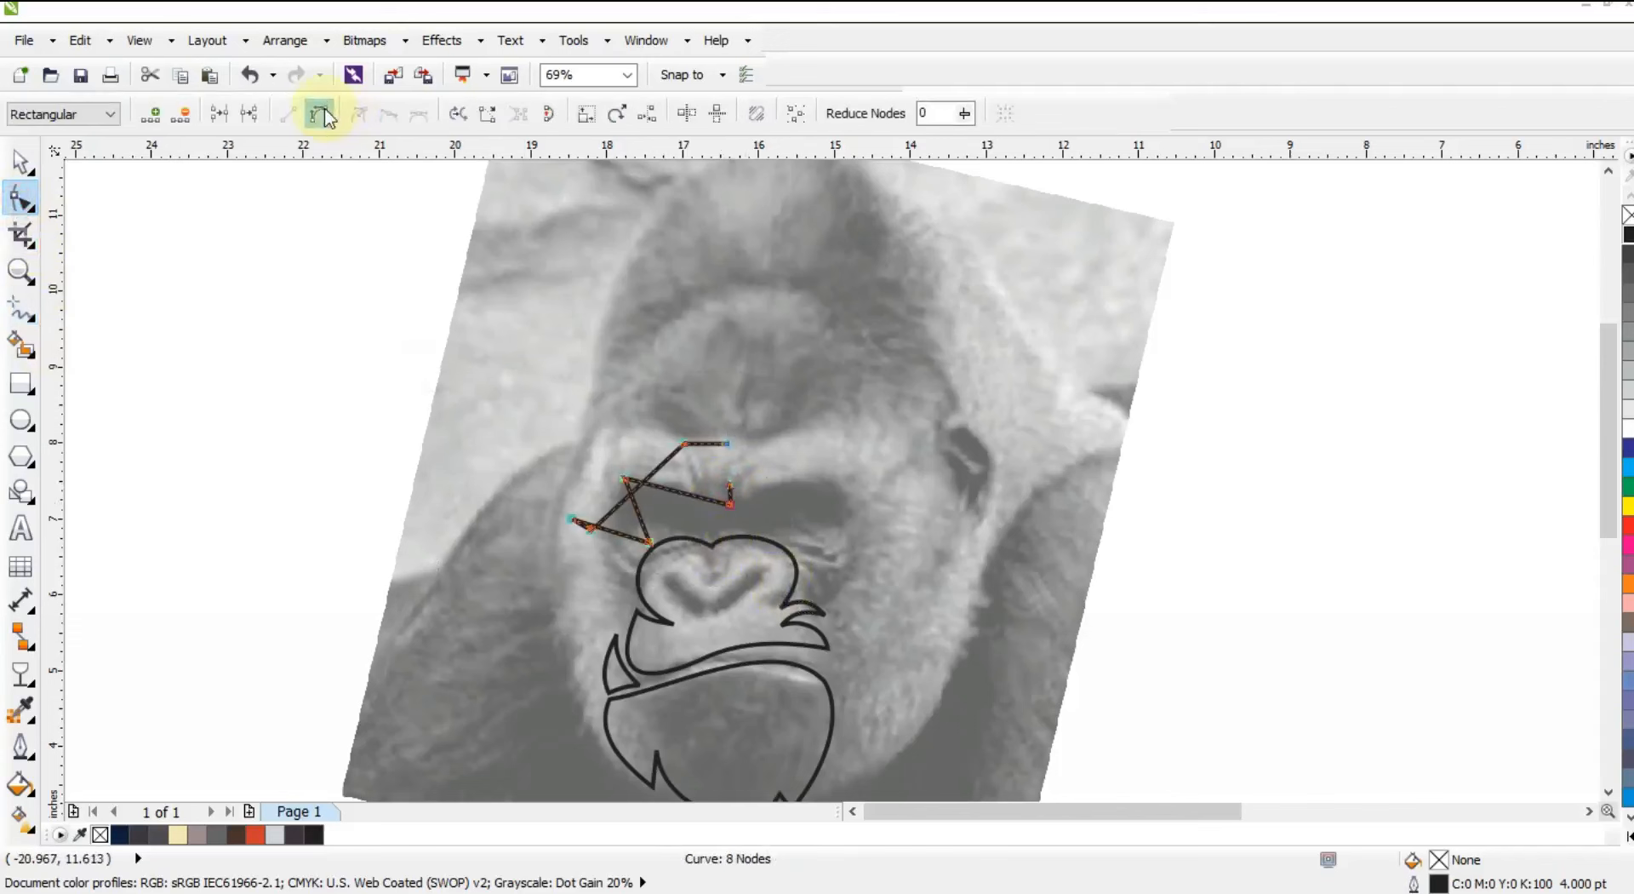
drag(661, 427, 628, 405)
drag(627, 510, 558, 460)
drag(627, 404, 621, 394)
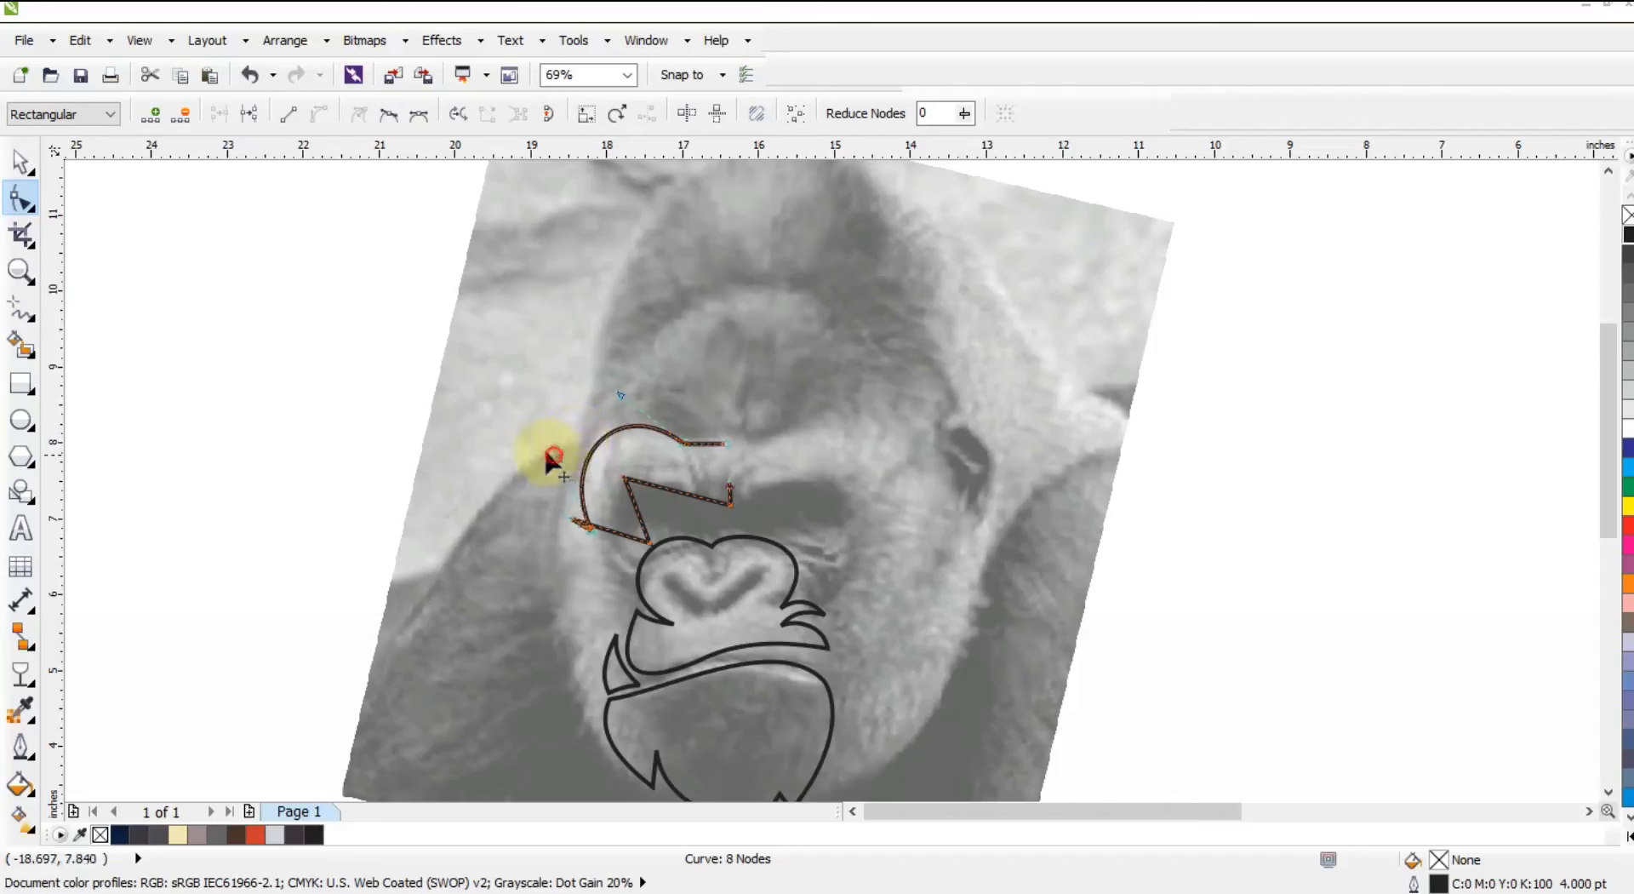
drag(548, 455, 534, 446)
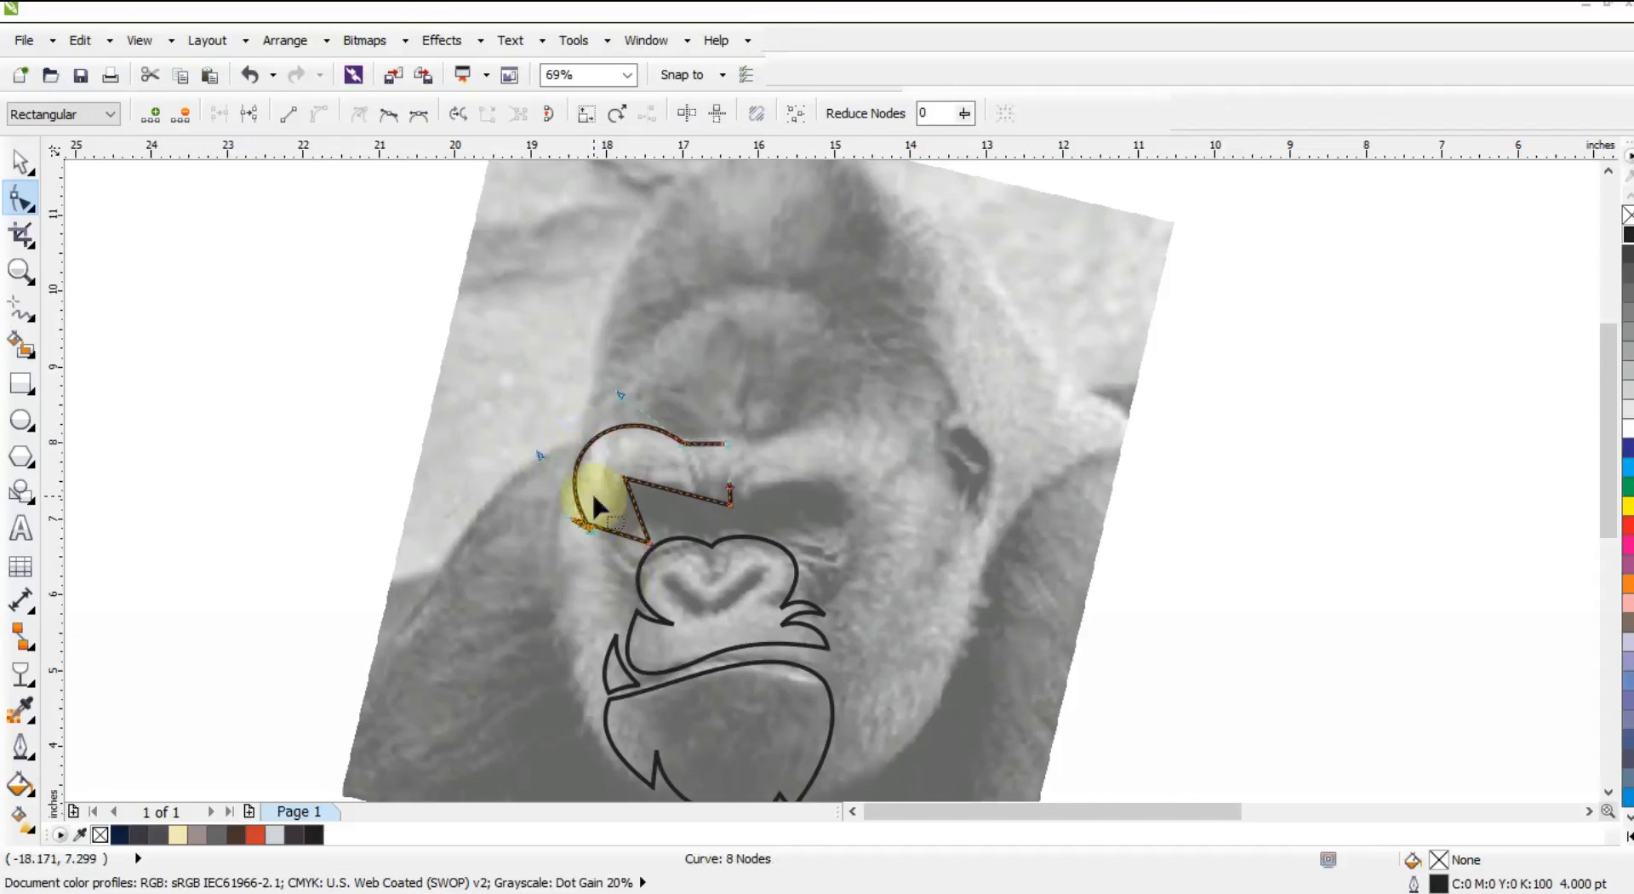
Bend the brow outline's lower edge under the eye and its inner edge into a smooth S-curve along the top of the dark eye area.
drag(606, 530, 597, 539)
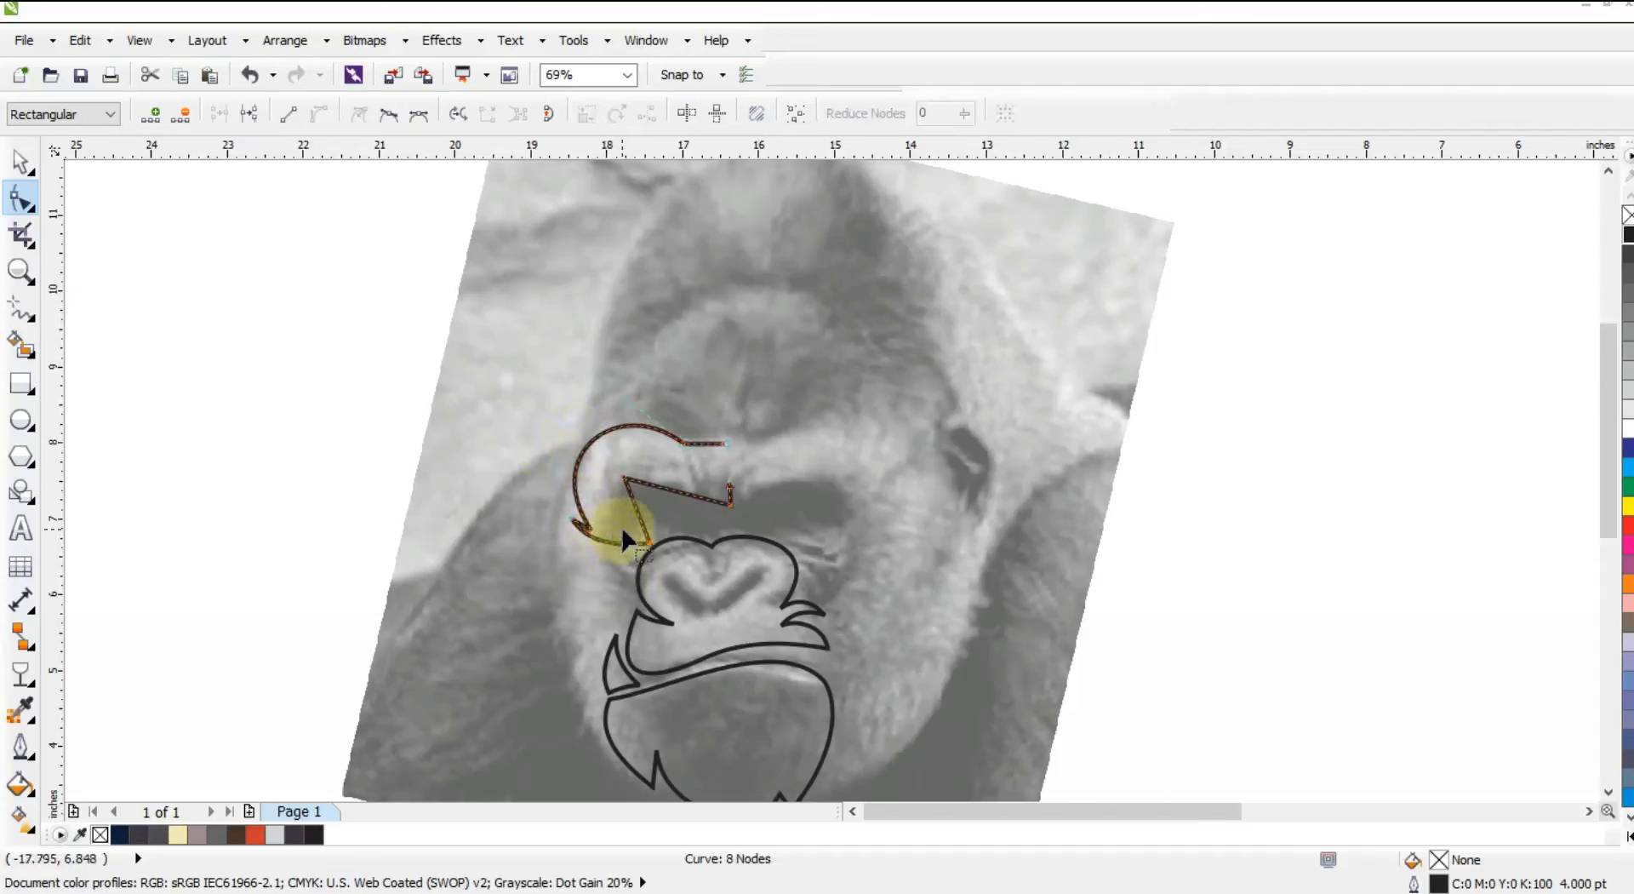
click(635, 560)
click(618, 554)
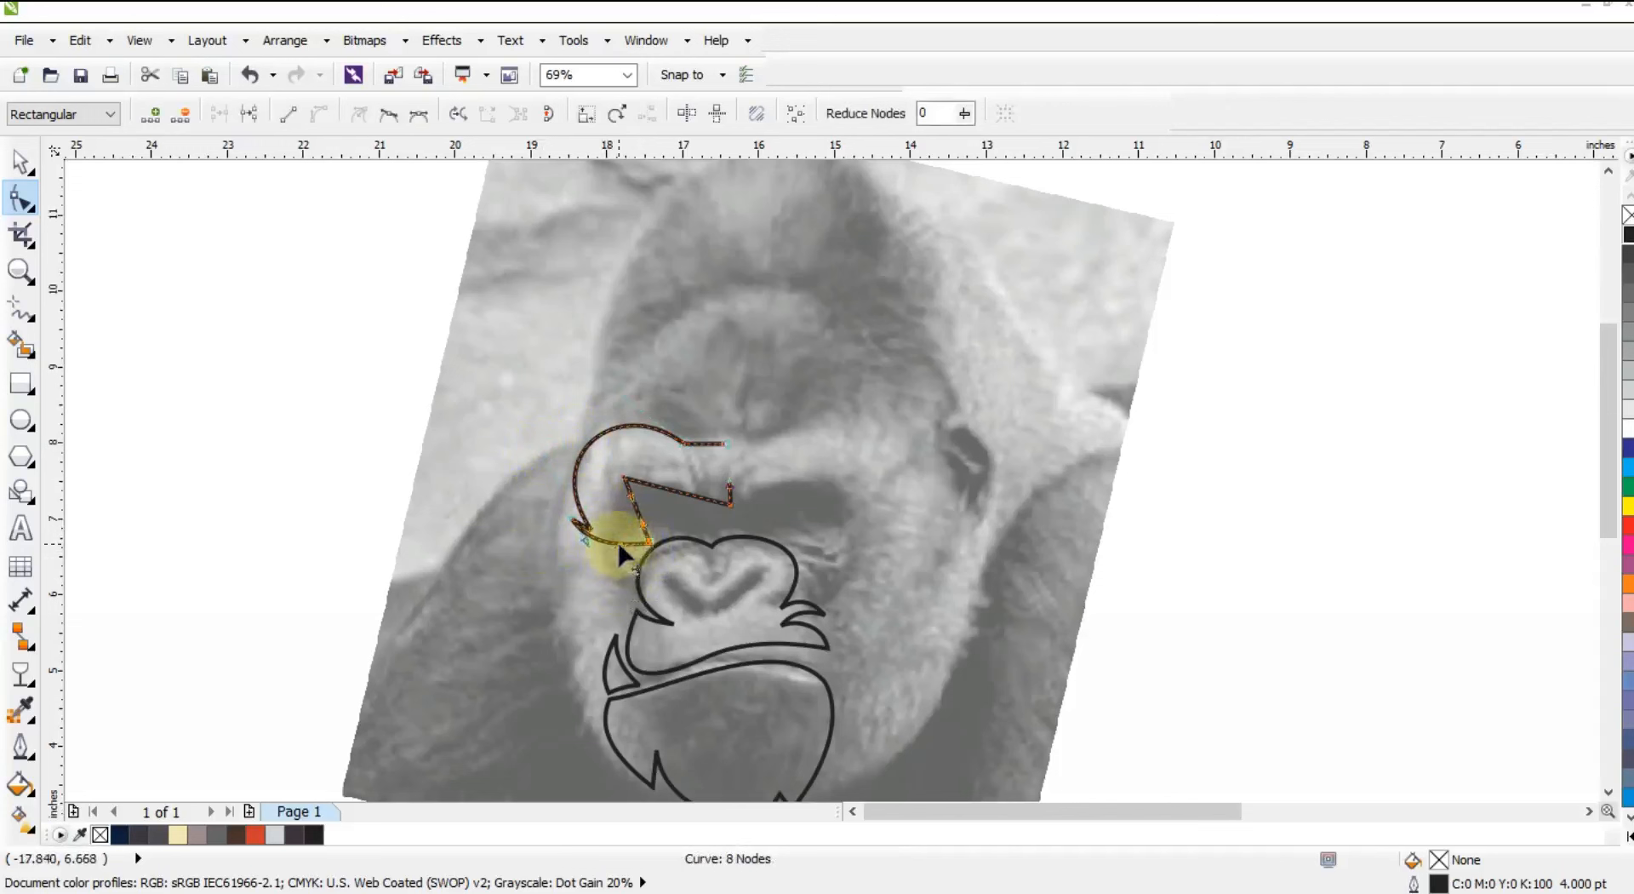
drag(618, 554, 654, 487)
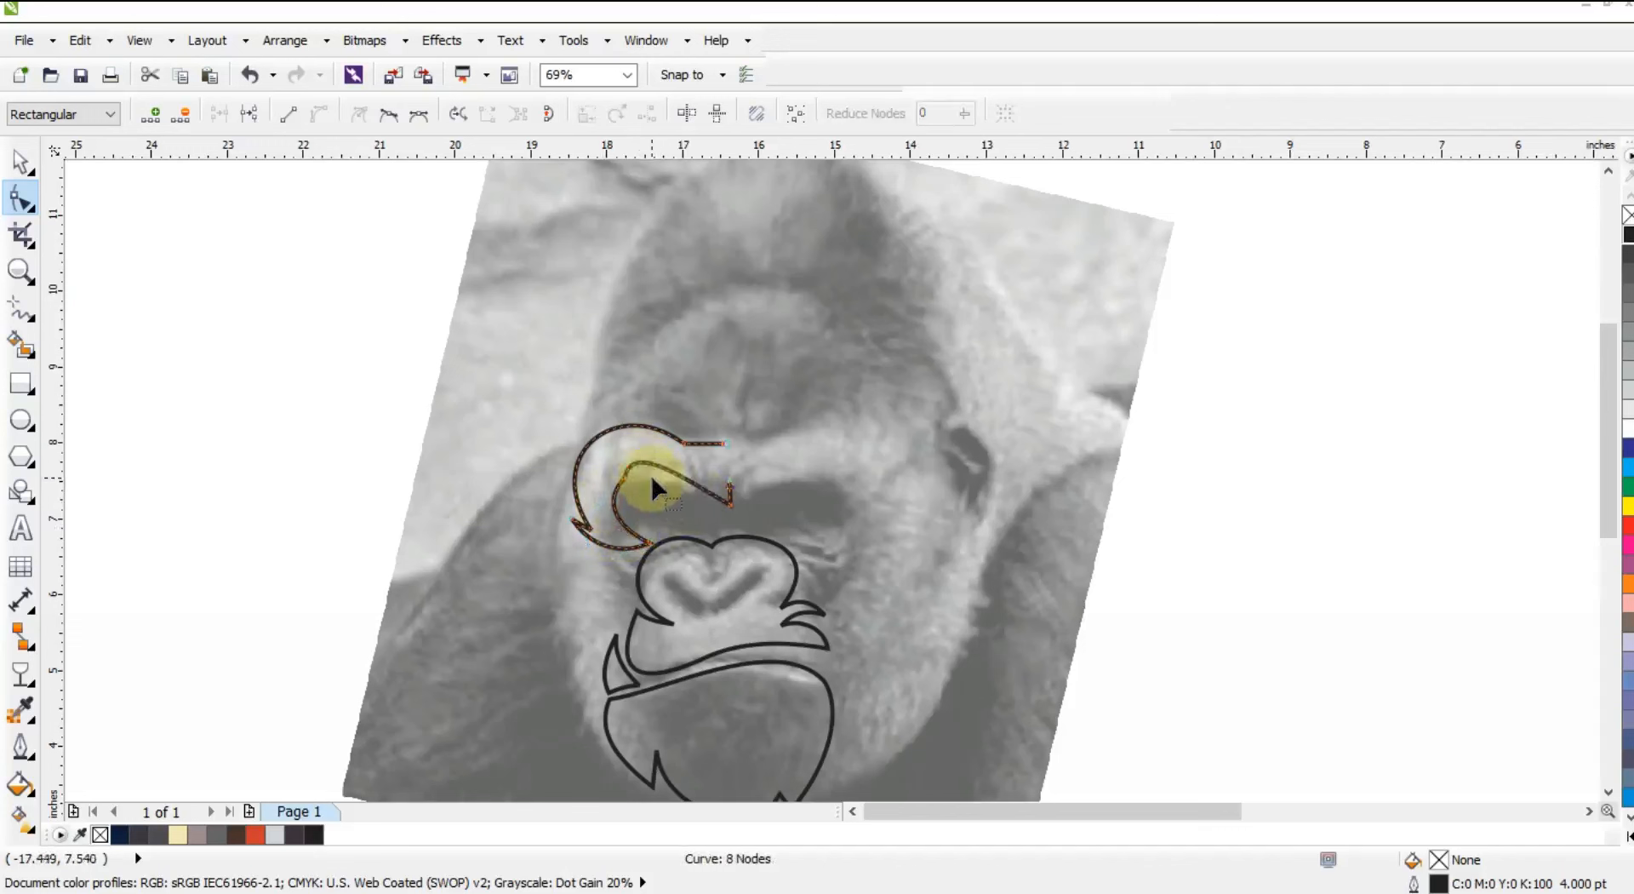
key(ctrl+z)
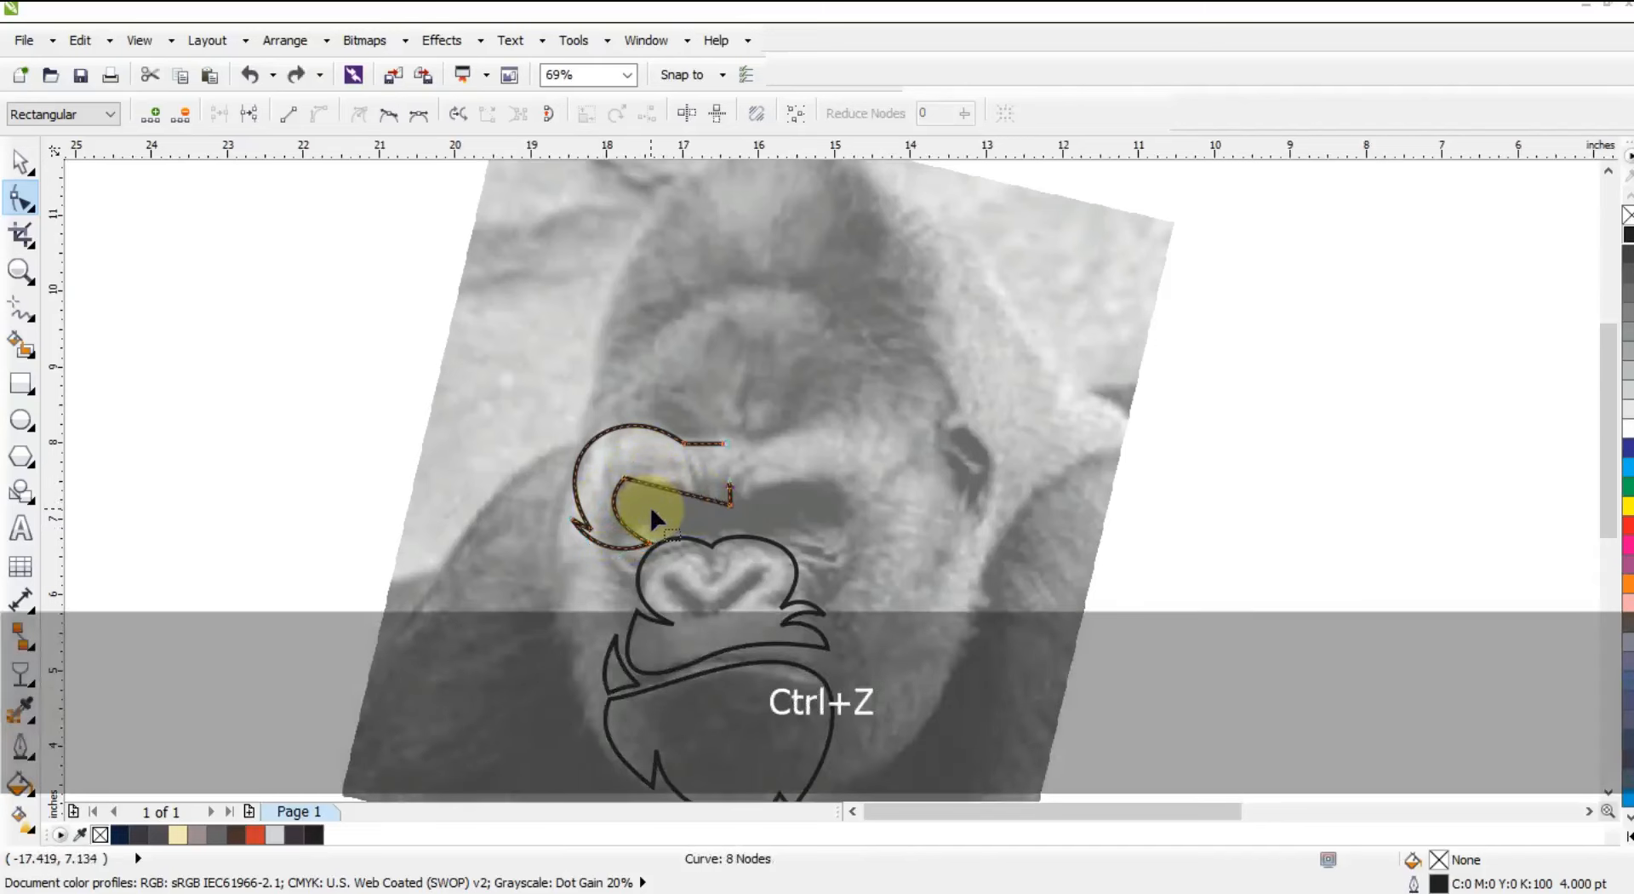
click(624, 478)
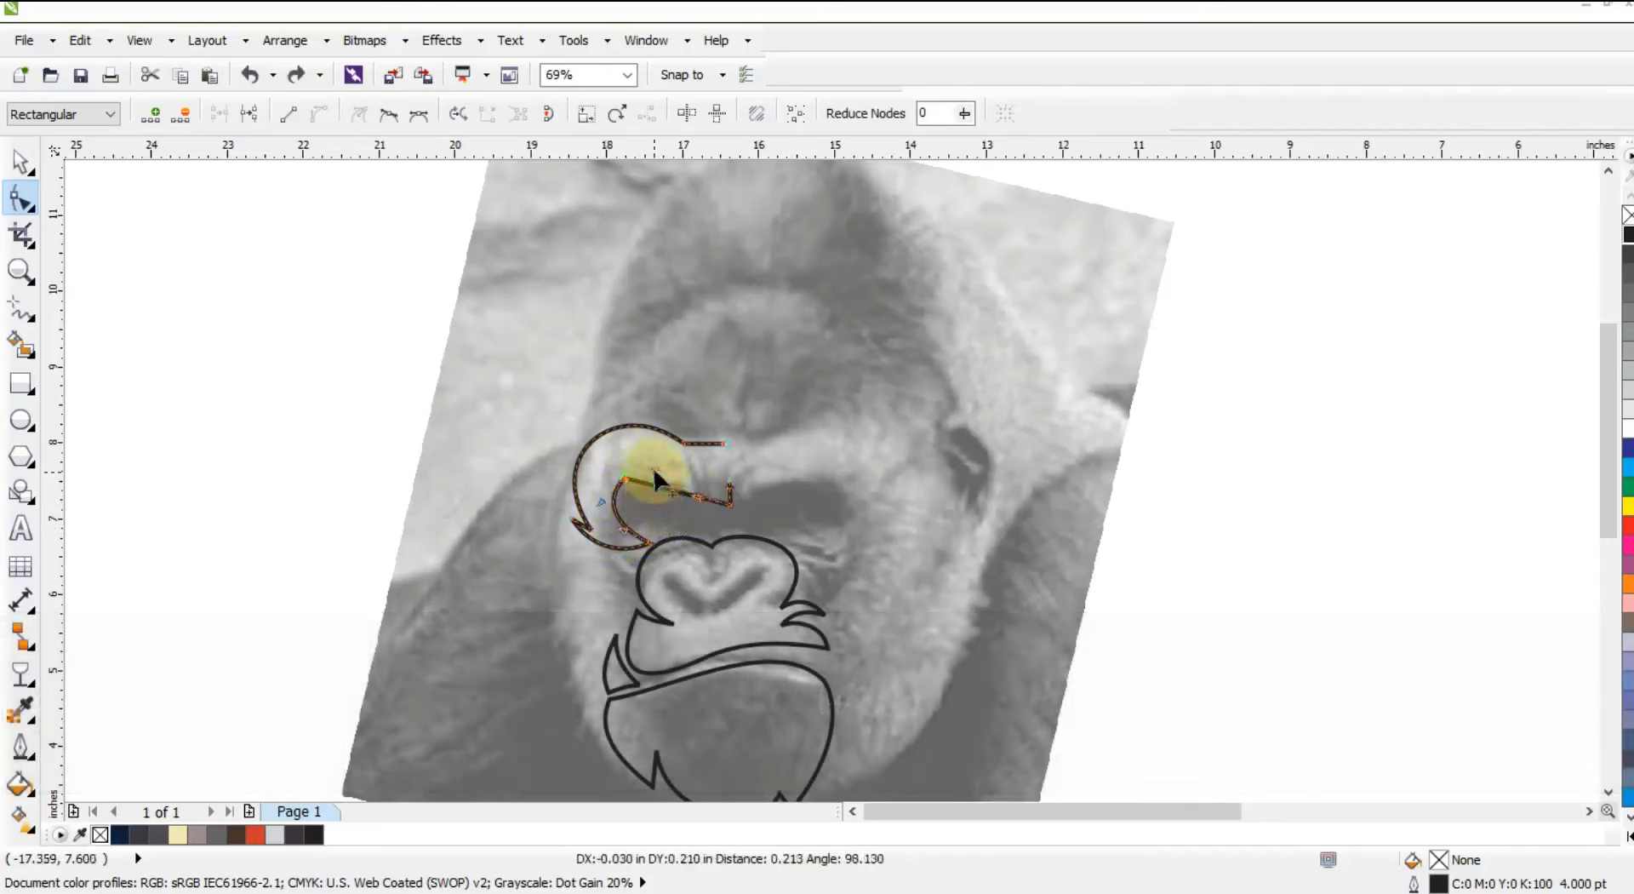
drag(654, 469, 692, 513)
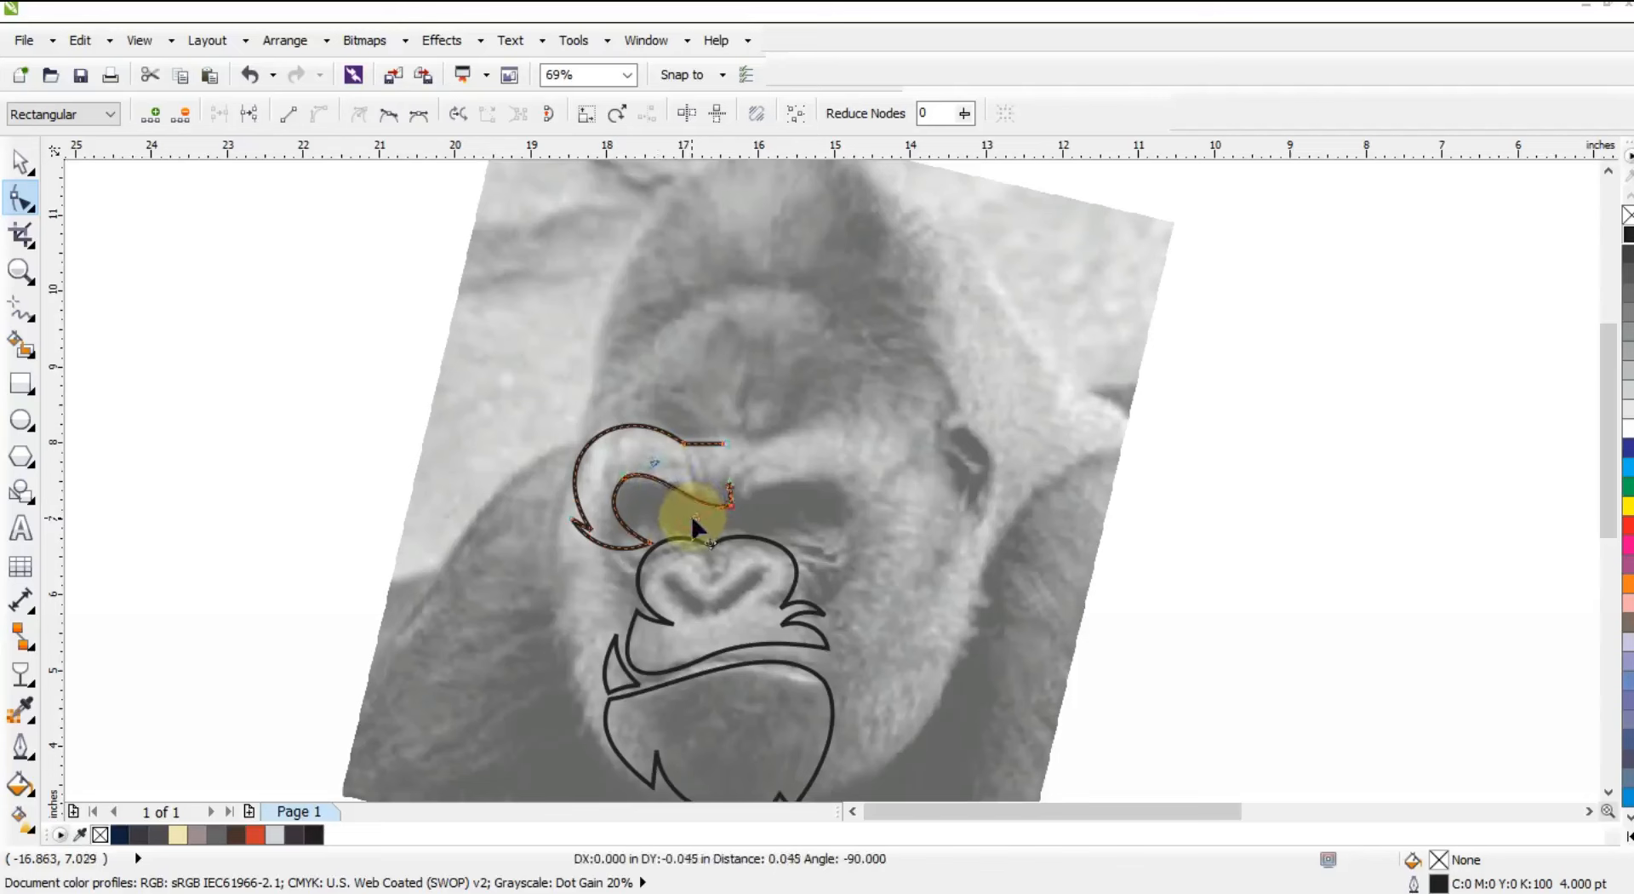
Reposition the two end nodes of the short line between the eyes so it slants up to a central point.
click(19, 235)
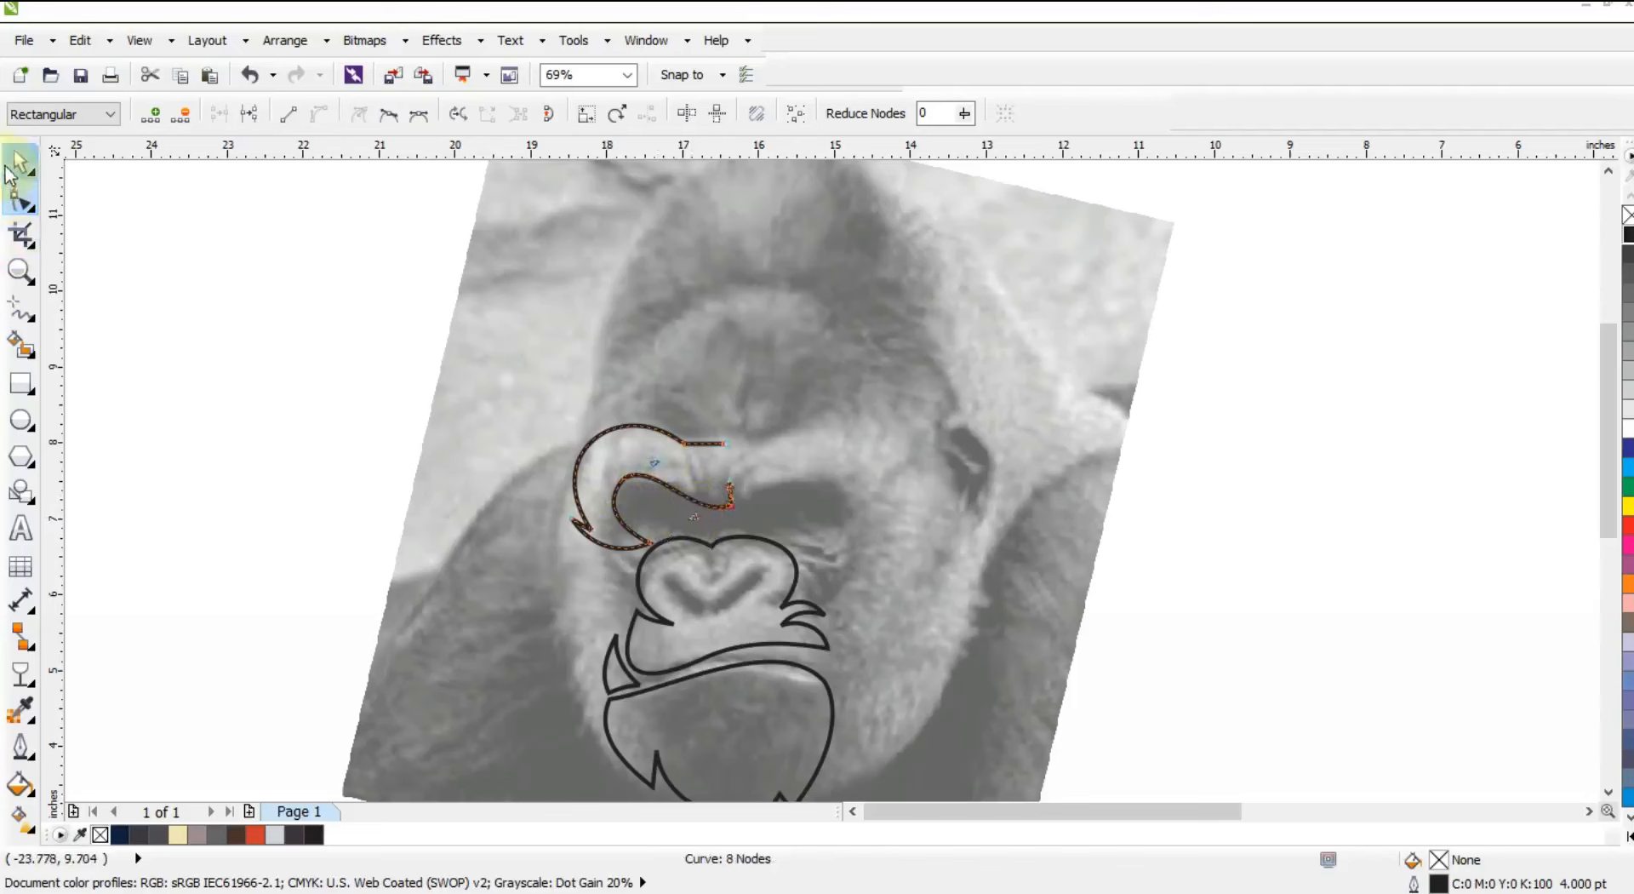
click(21, 270)
drag(547, 401, 1081, 666)
click(22, 200)
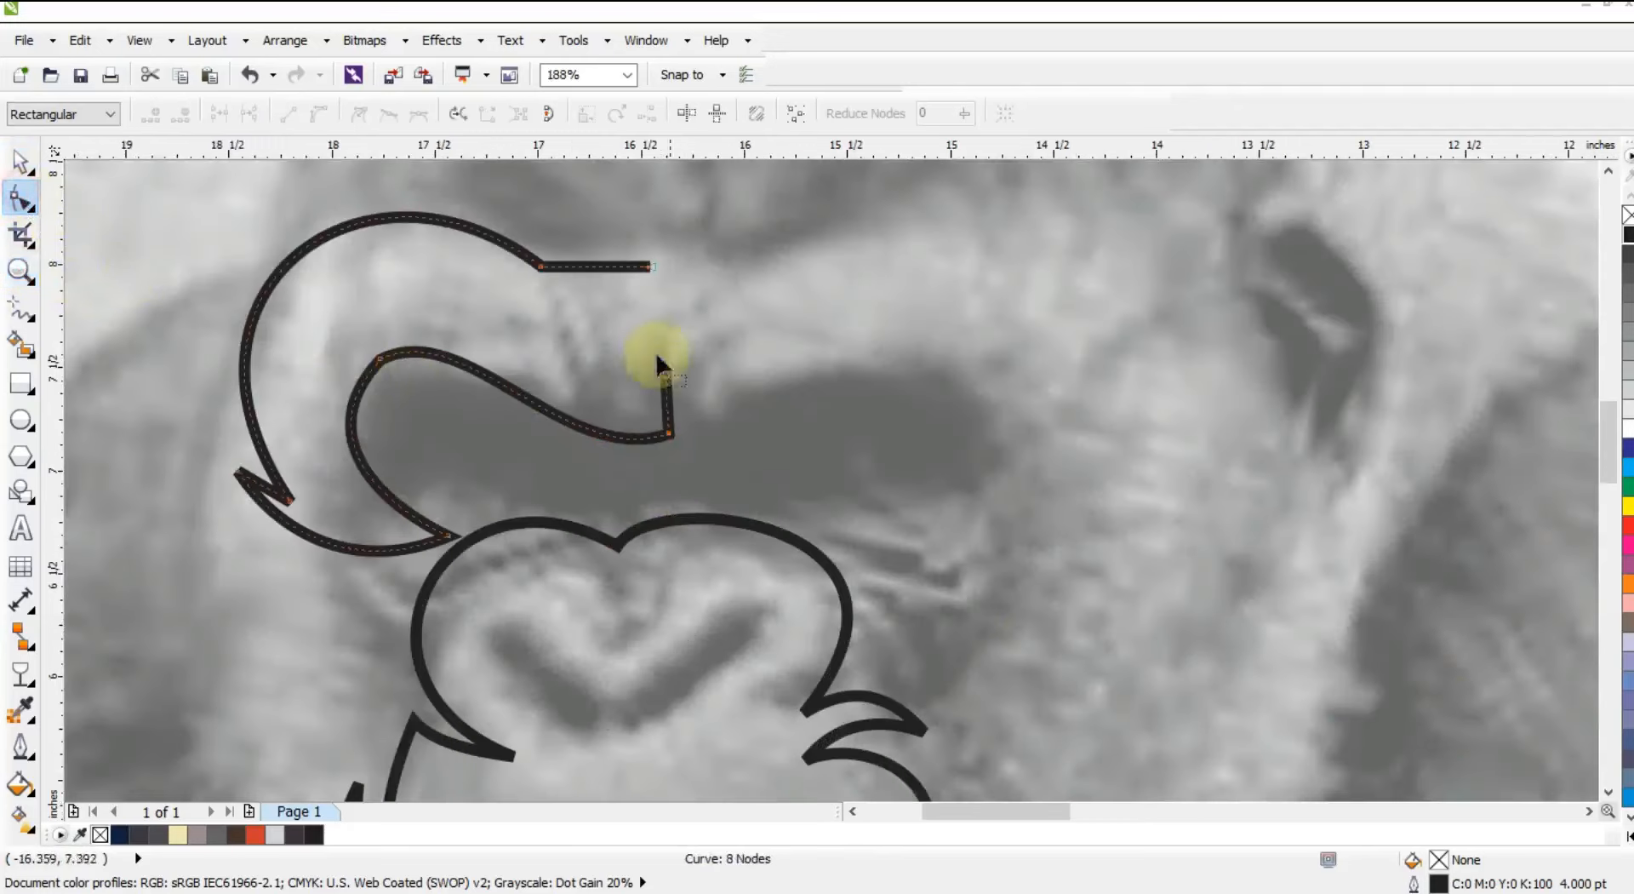
drag(672, 440, 648, 431)
key(Escape)
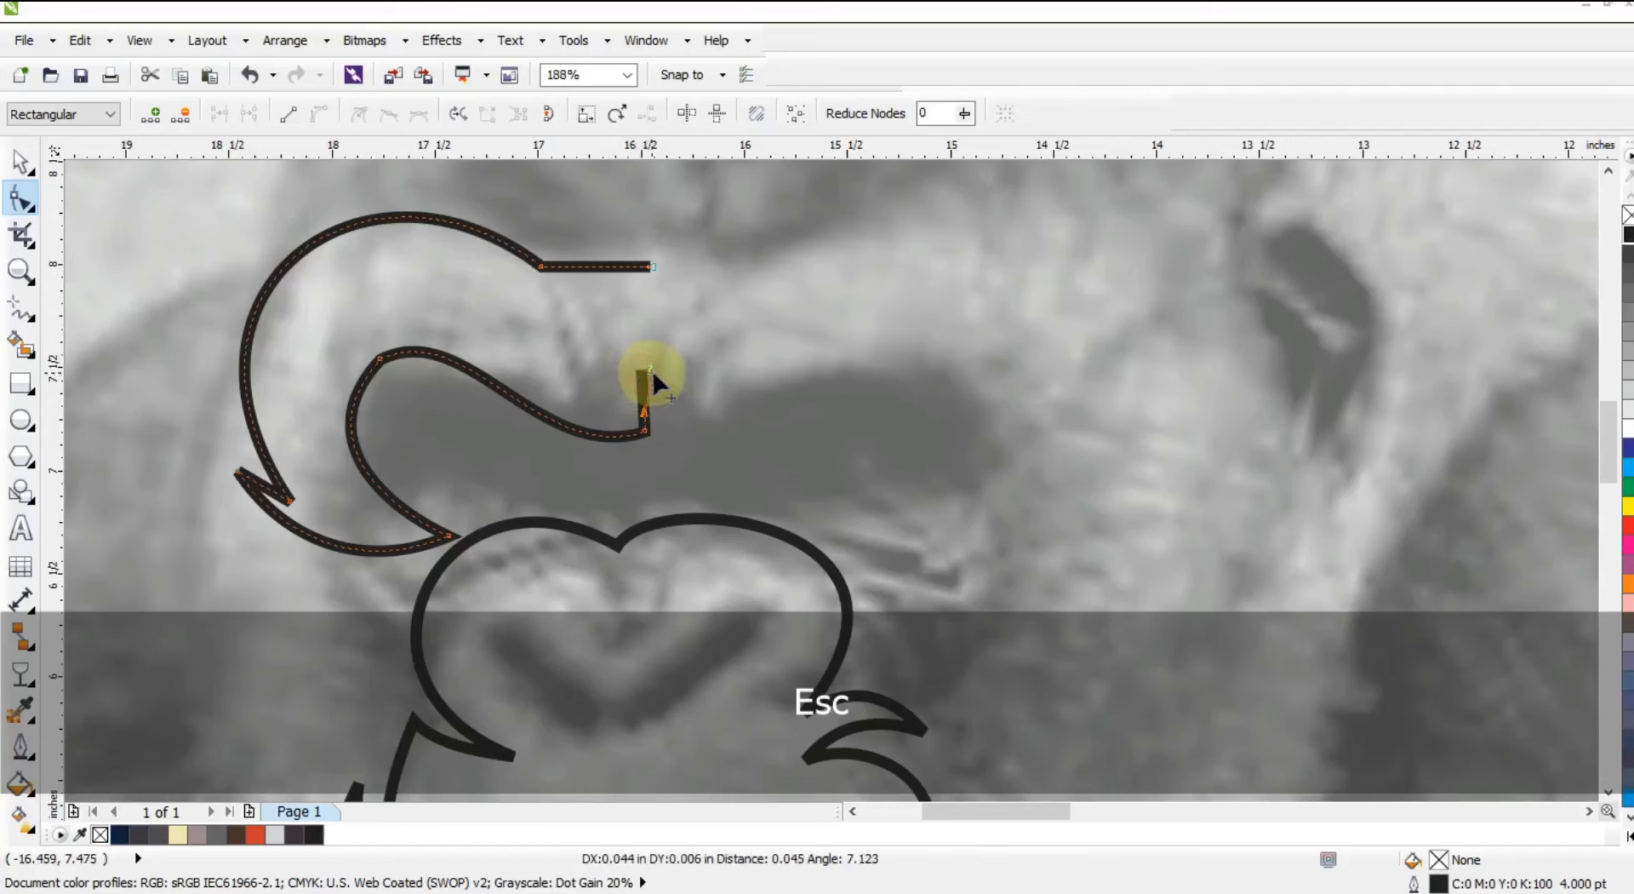
drag(653, 375, 657, 370)
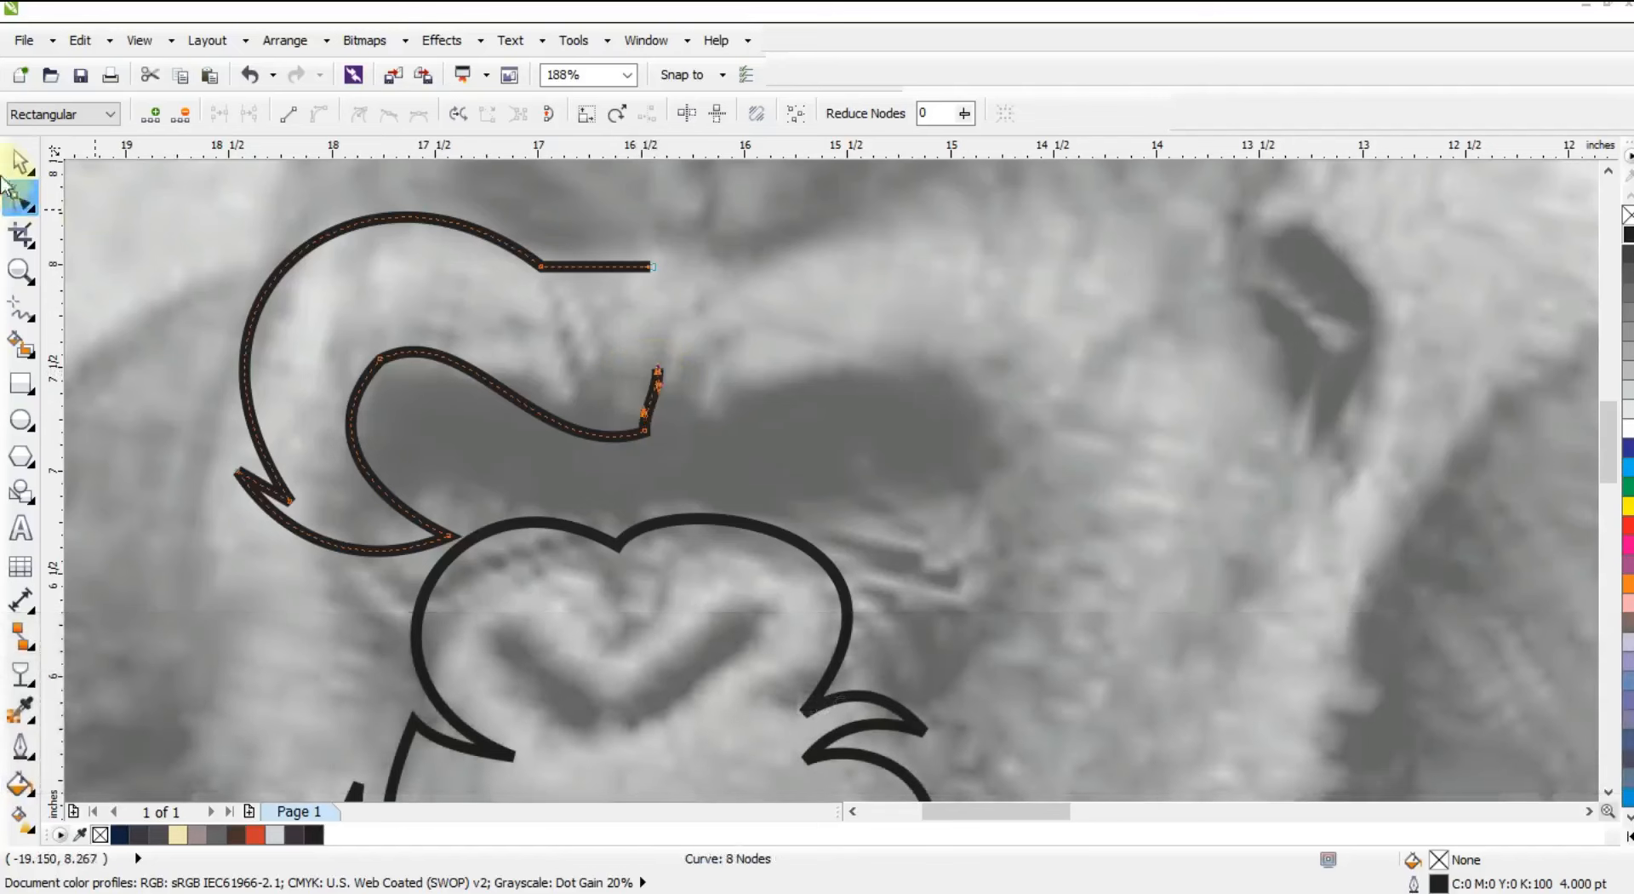
Complete the brow shape with a horizontally mirrored copy, combining both halves and joining their open center nodes into one closed curve.
drag(232, 383, 767, 394)
shift+click(640, 433)
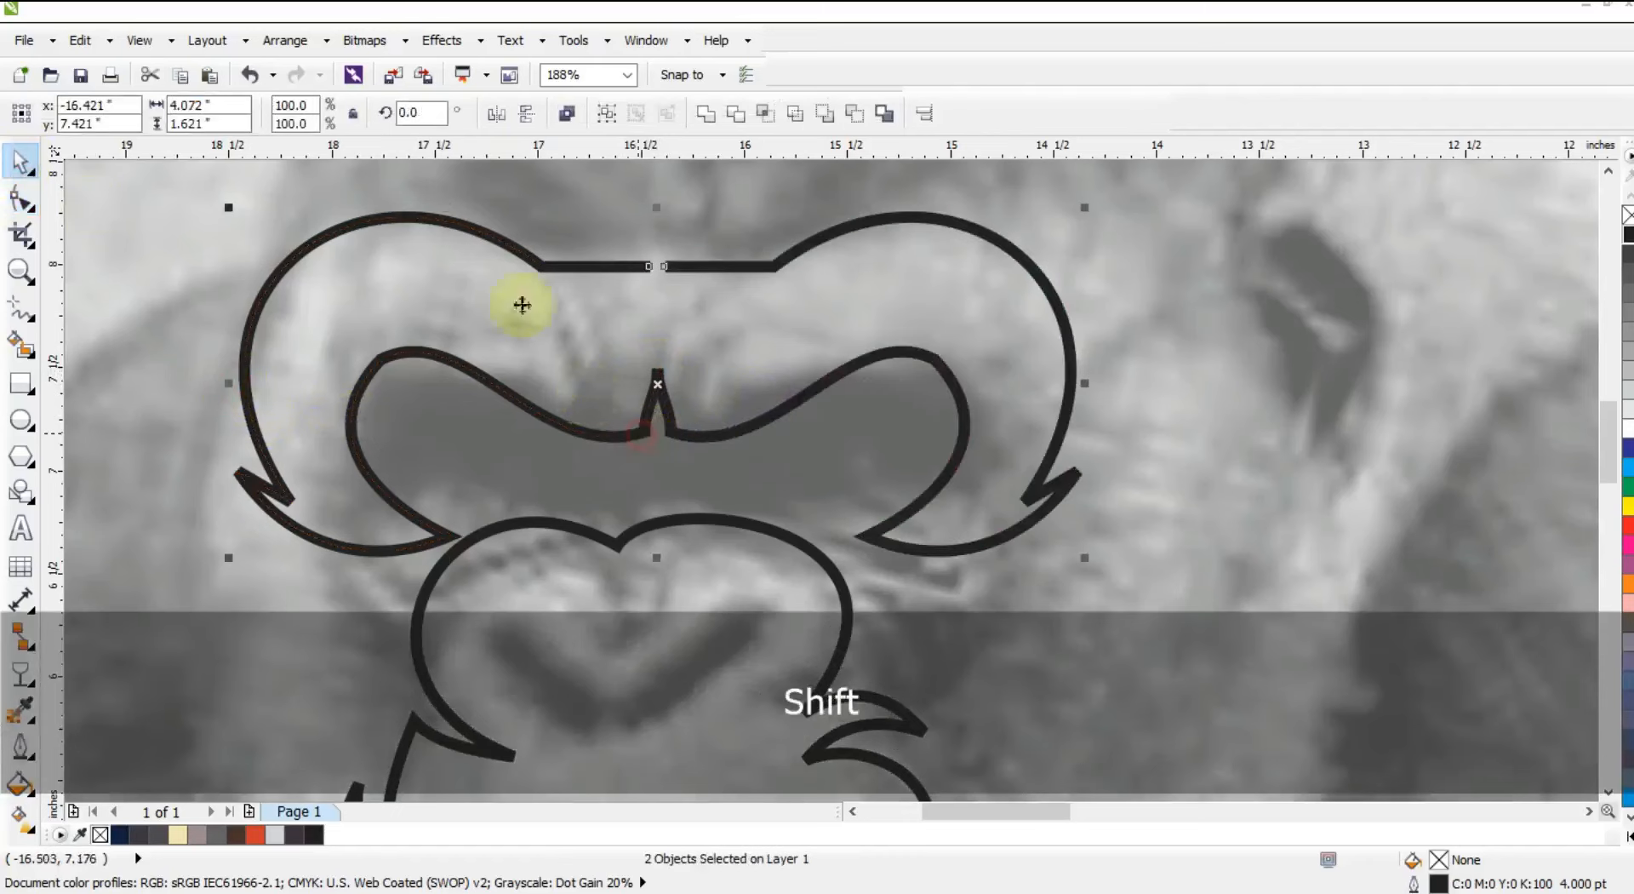
click(563, 113)
click(20, 199)
drag(623, 240, 680, 297)
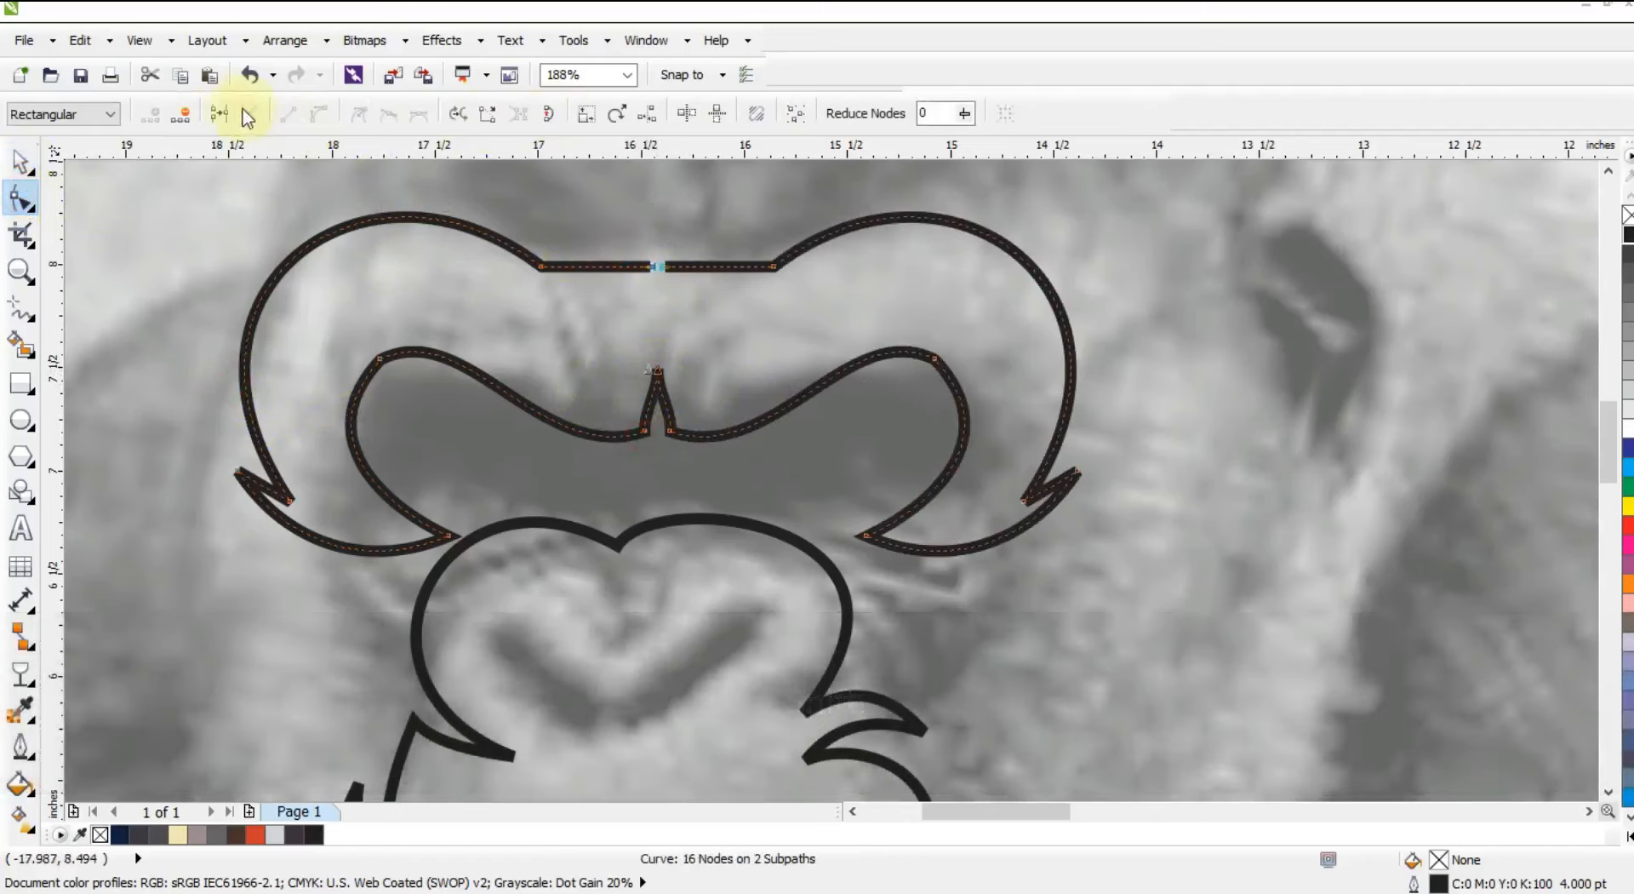
click(219, 113)
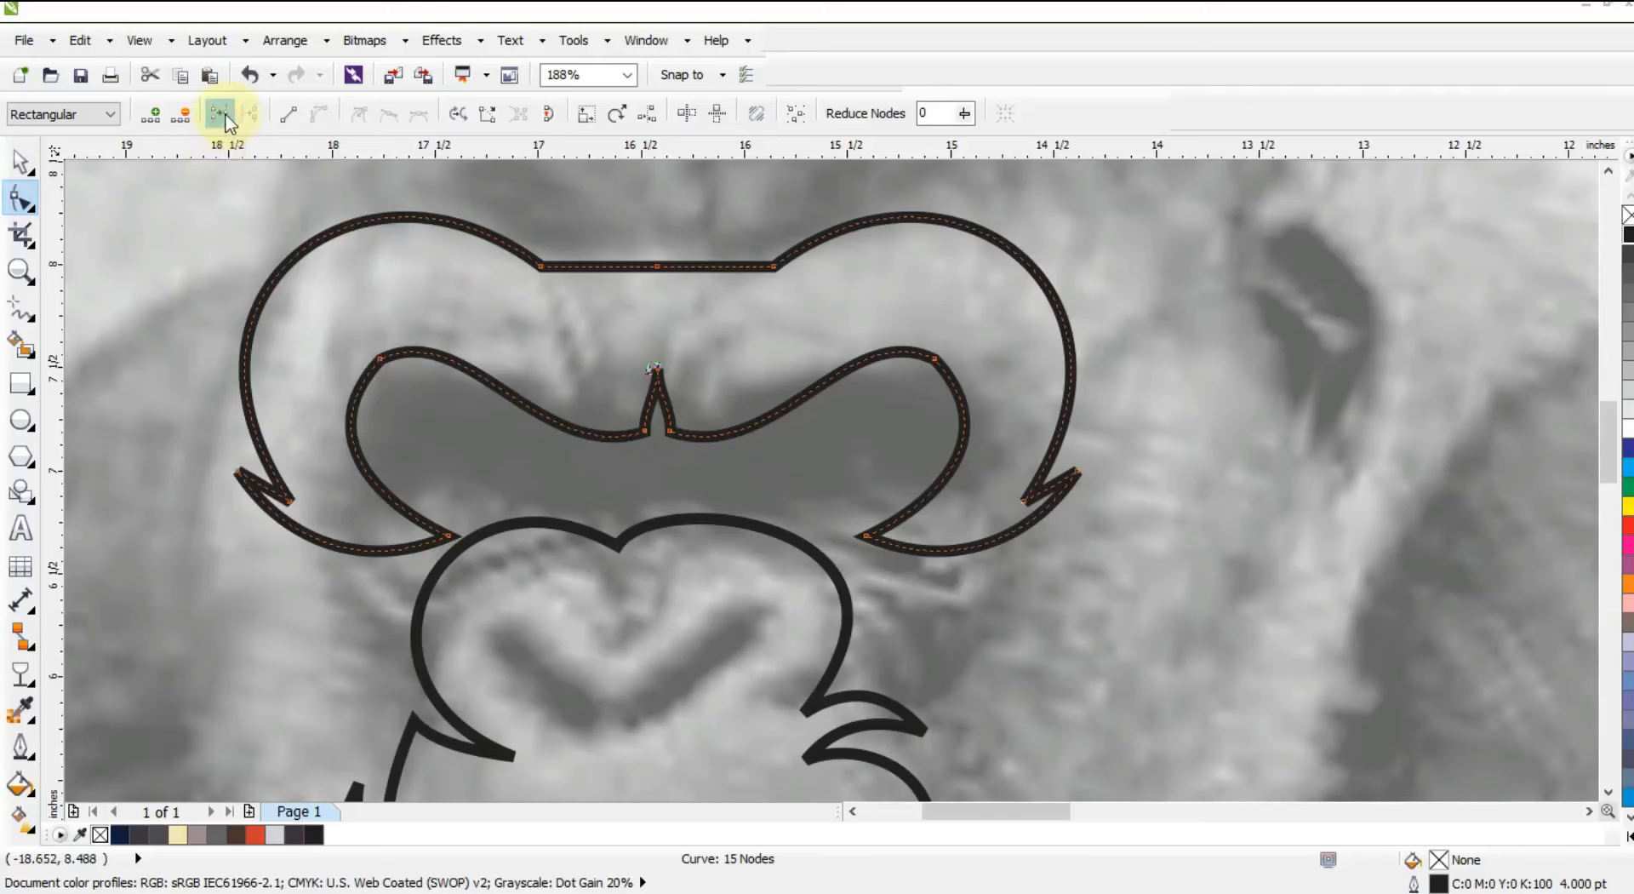
click(226, 116)
Enlarge the joined brow outline slightly and move it up about 0.1 in above the nose.
click(17, 162)
key(F3)
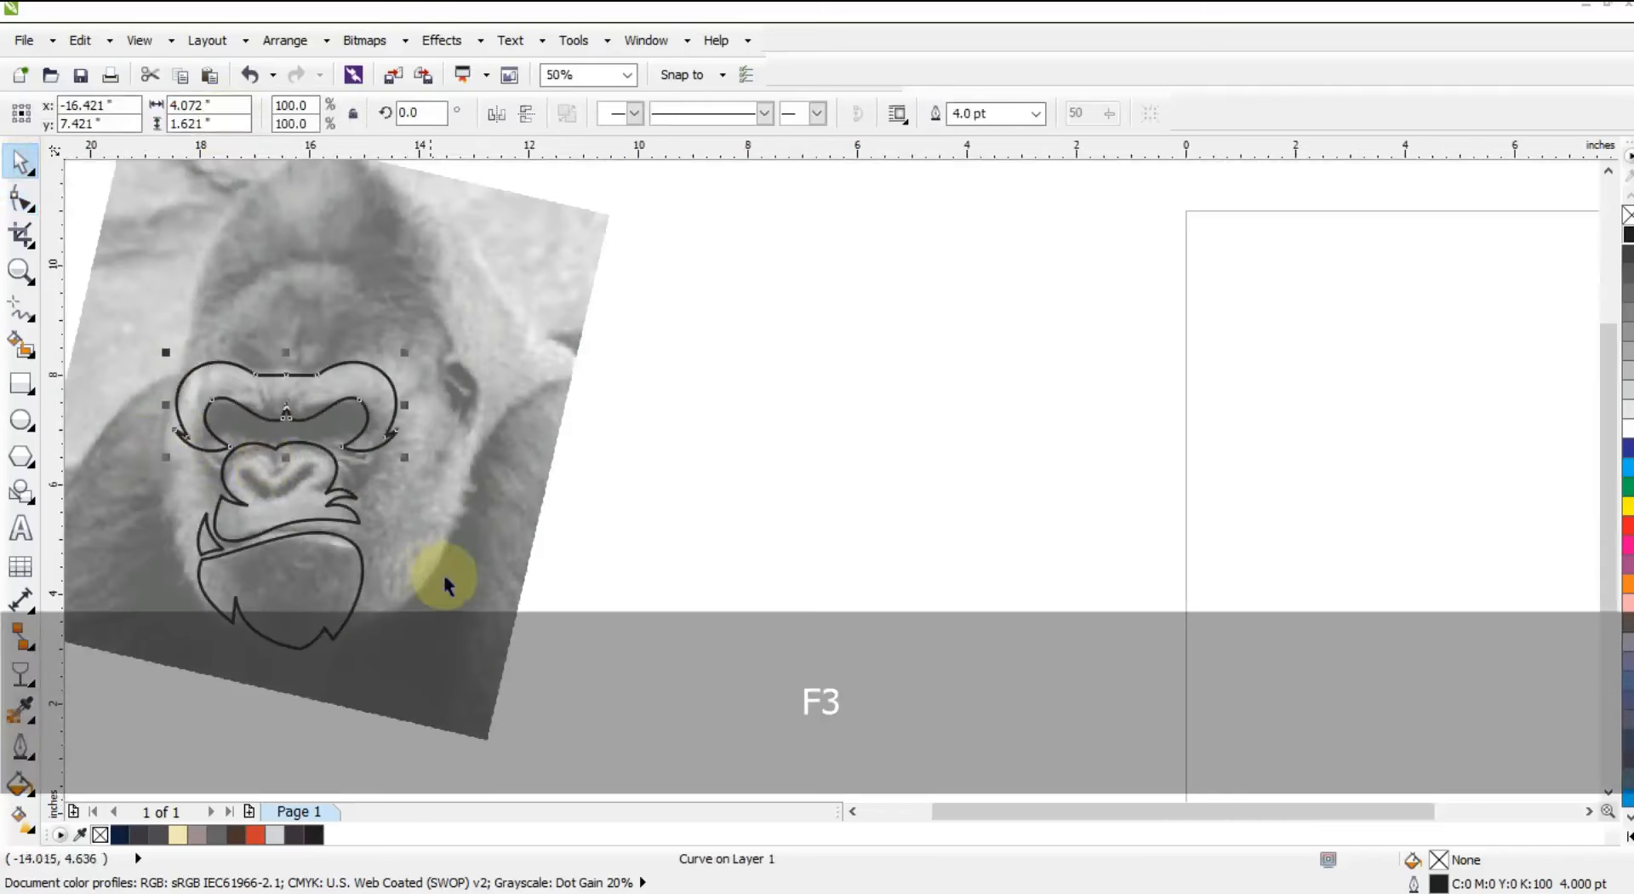
key(Escape)
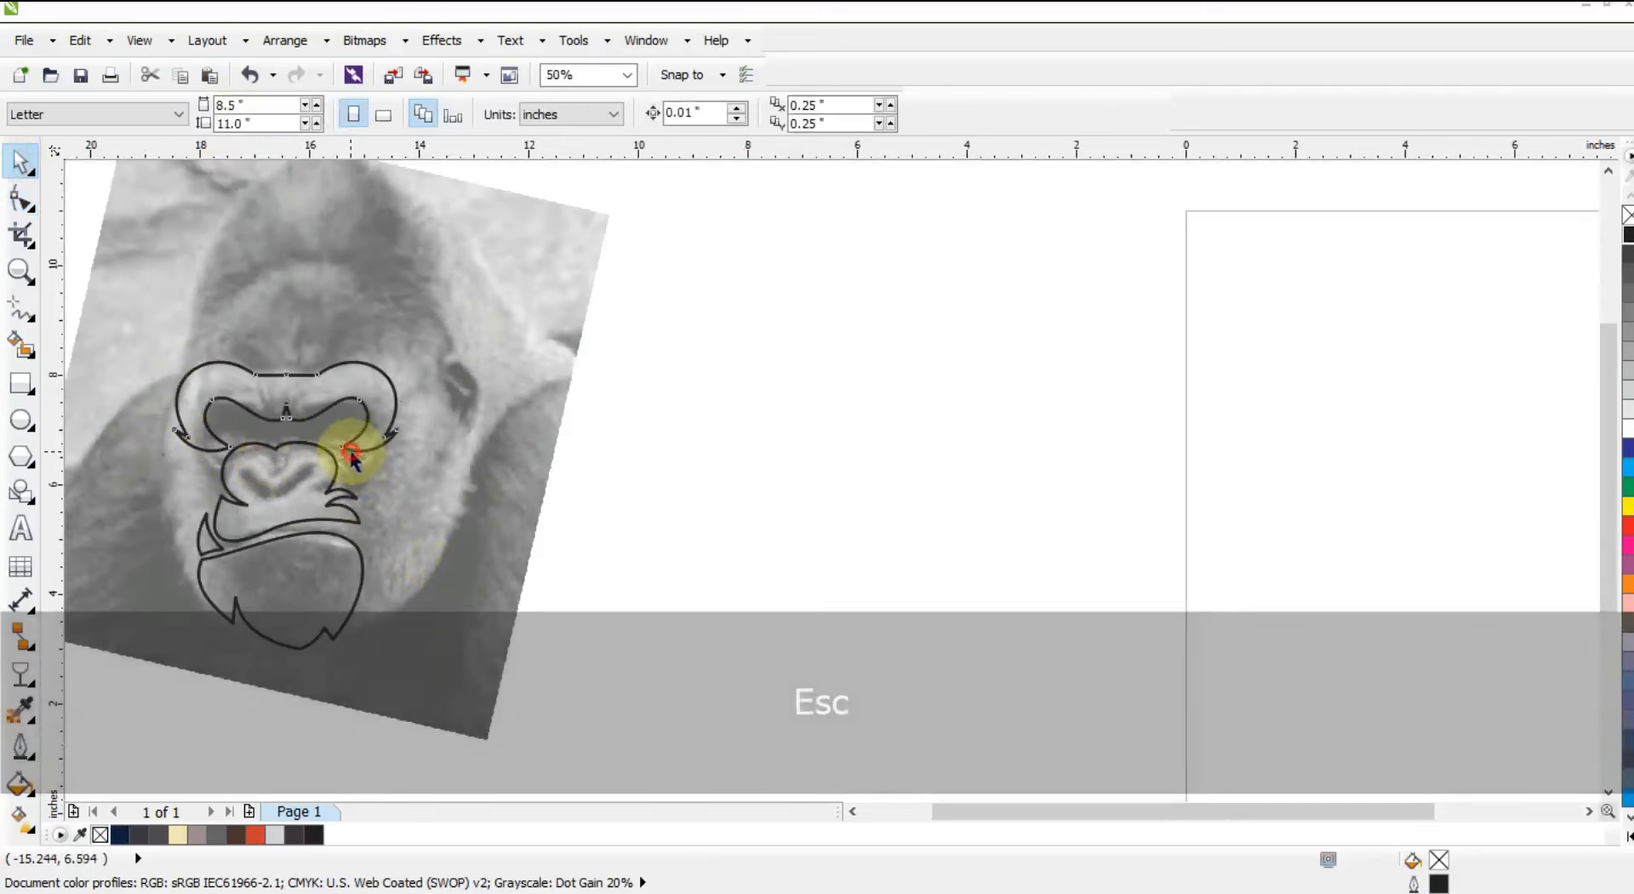
click(349, 447)
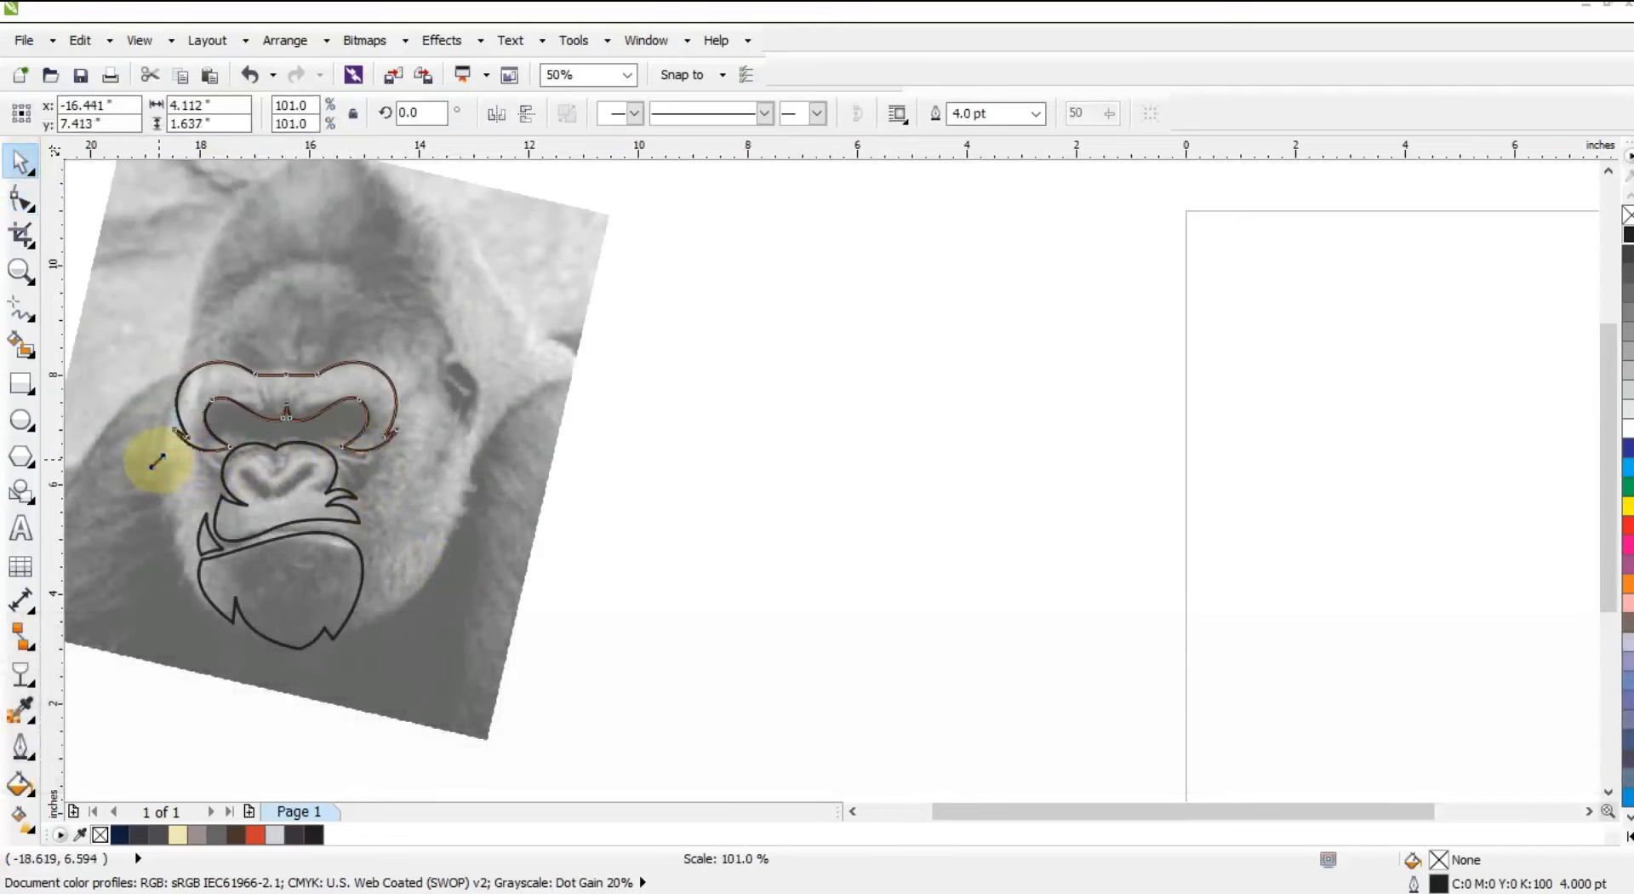
drag(157, 461, 155, 470)
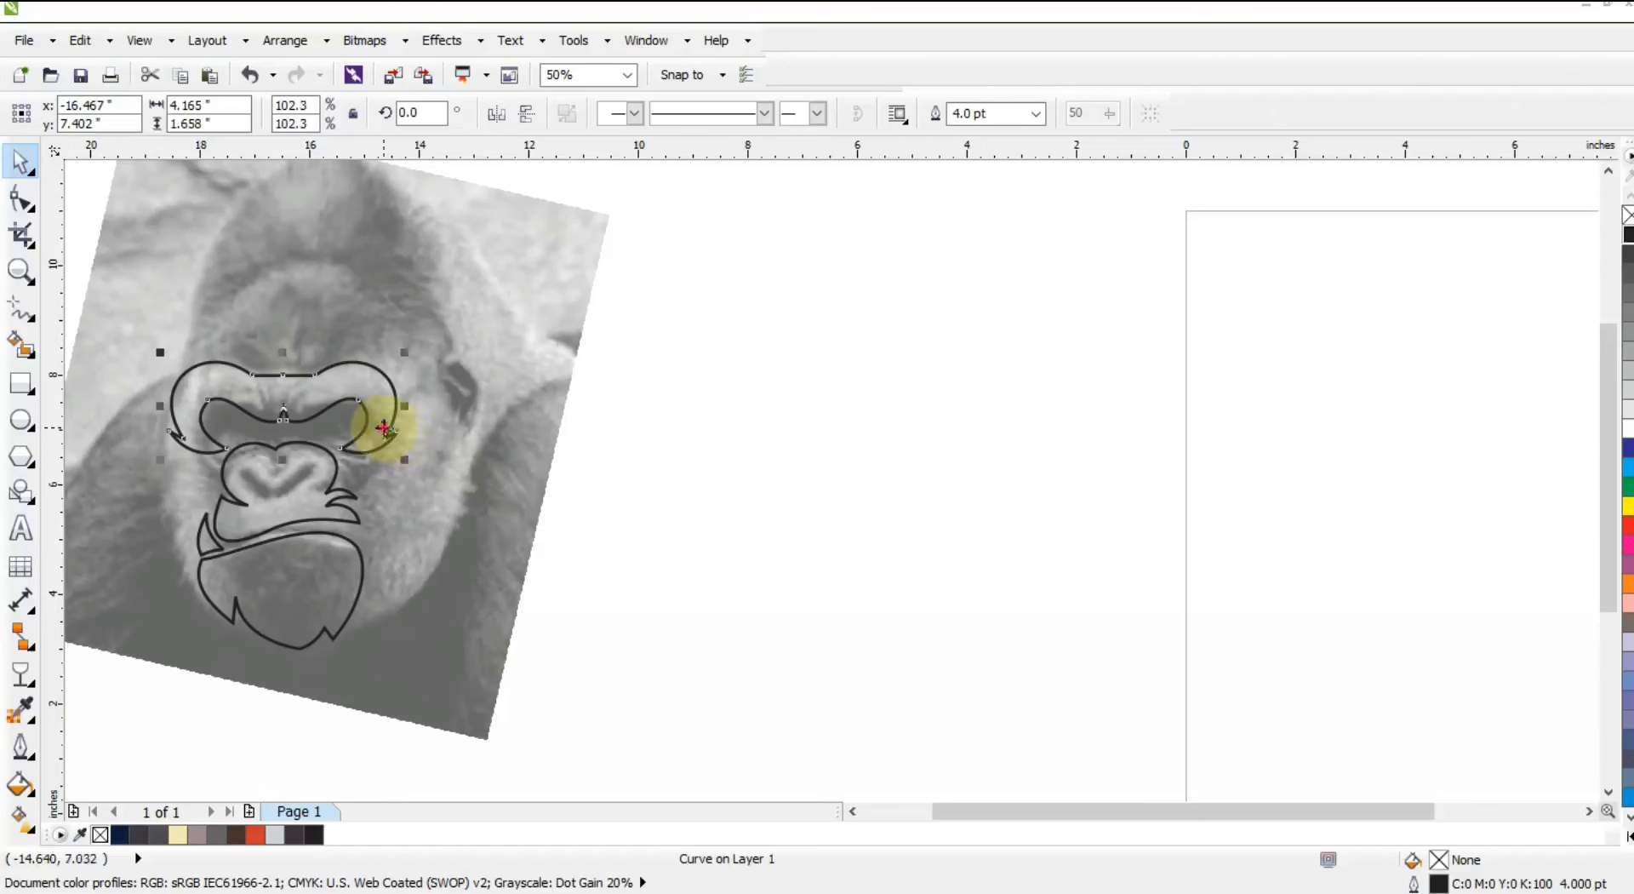
drag(384, 428, 384, 422)
drag(405, 346, 410, 345)
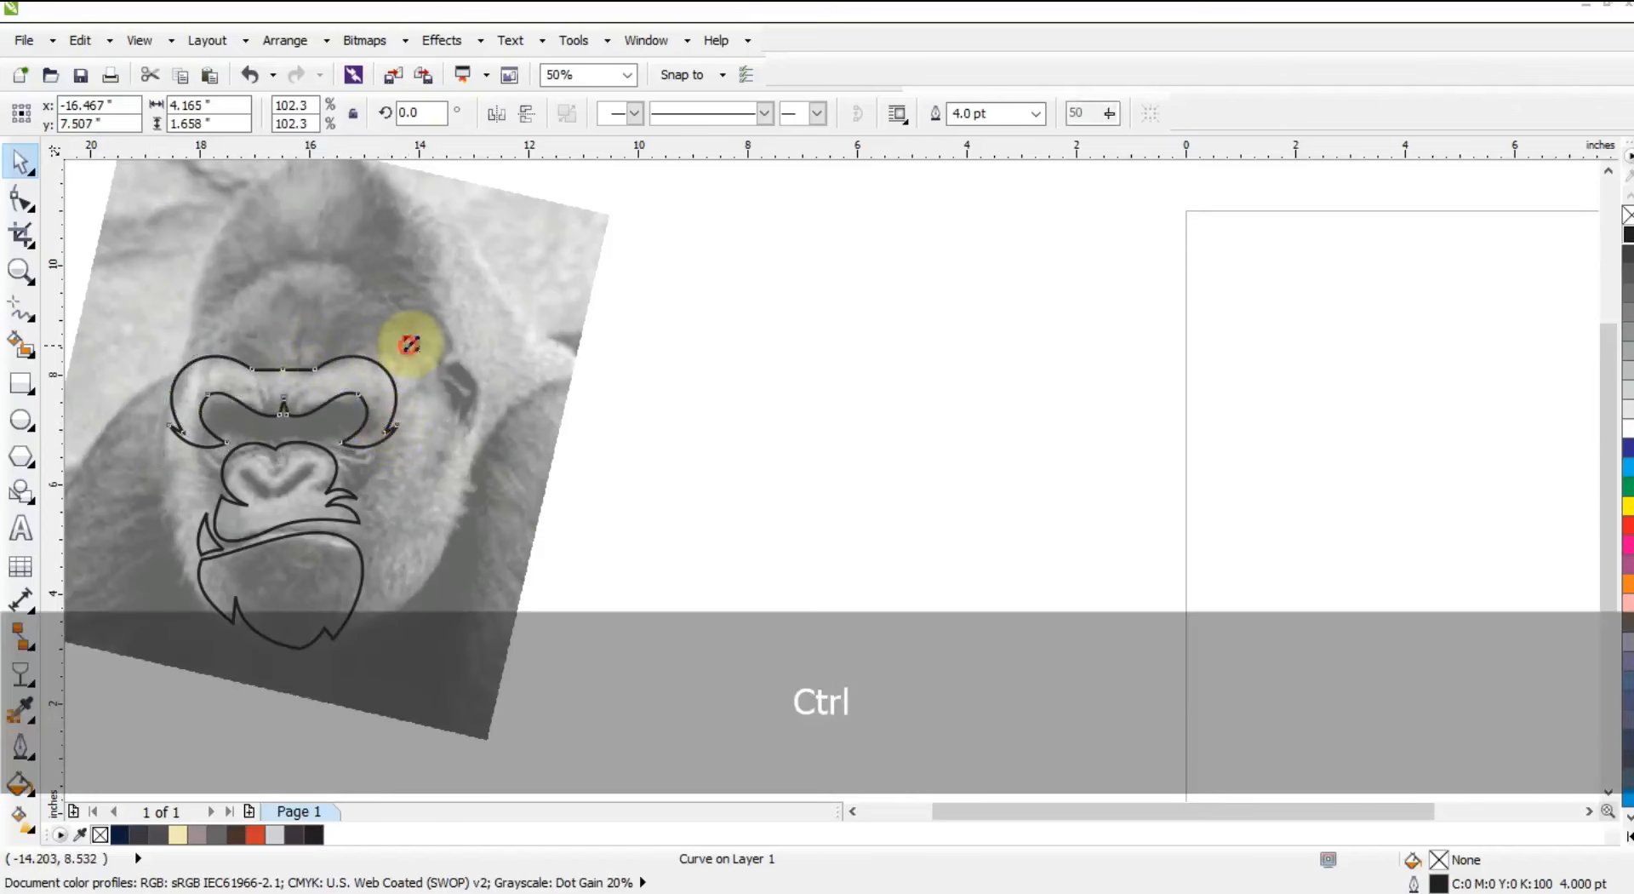
click(640, 440)
key(F3)
key(Escape)
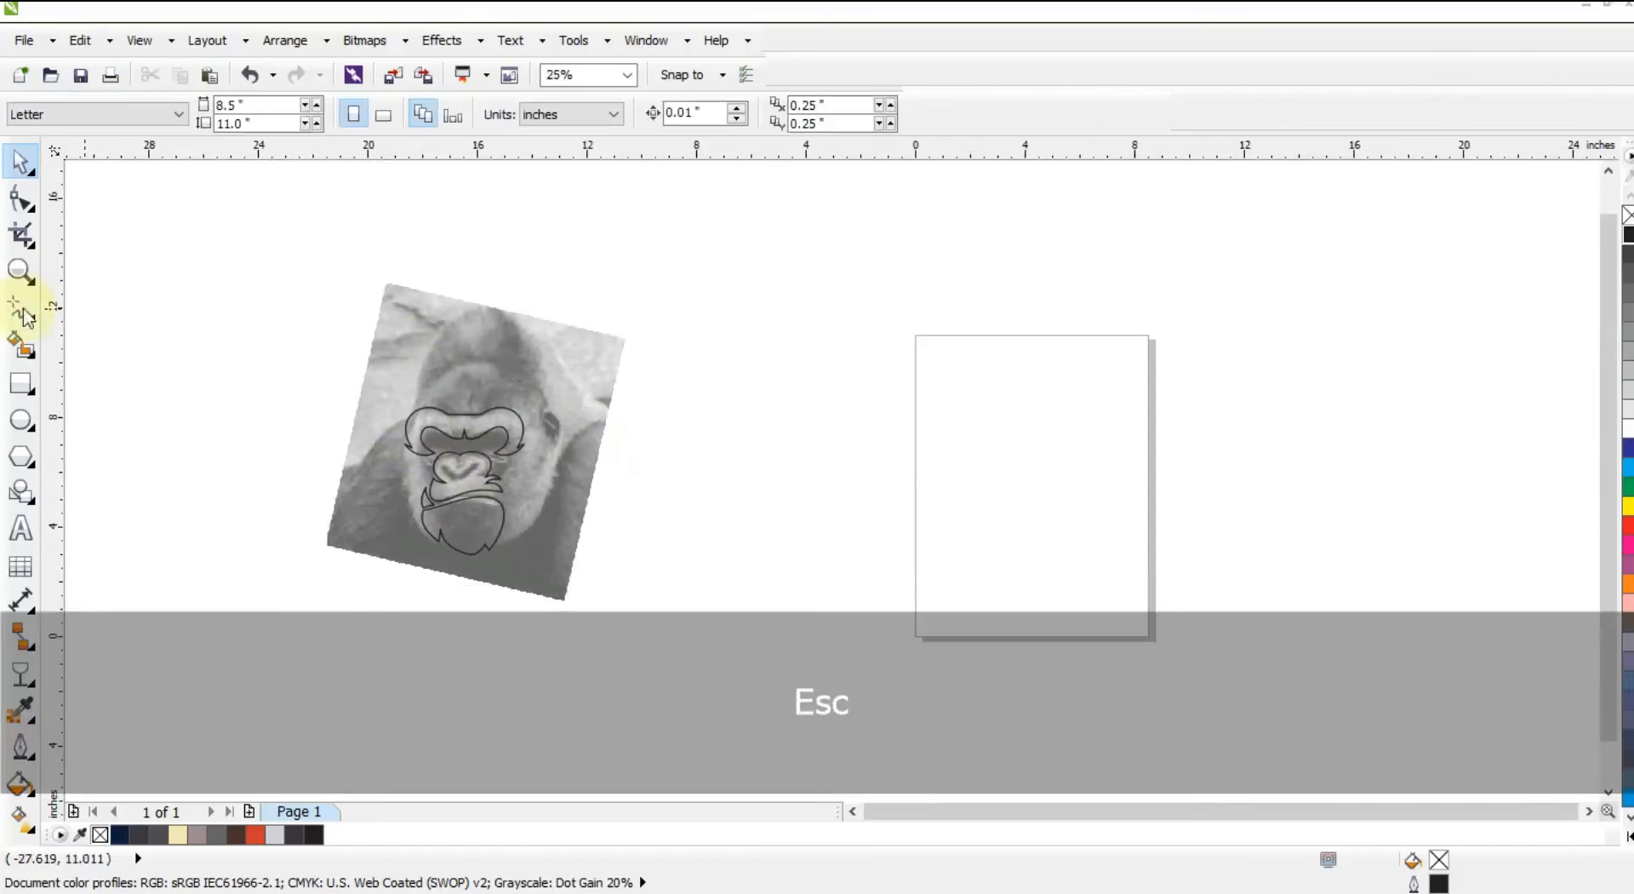
Move the gorilla photo together with all traced outlines about 4 in to the left, away from the page.
click(15, 281)
drag(365, 336, 678, 605)
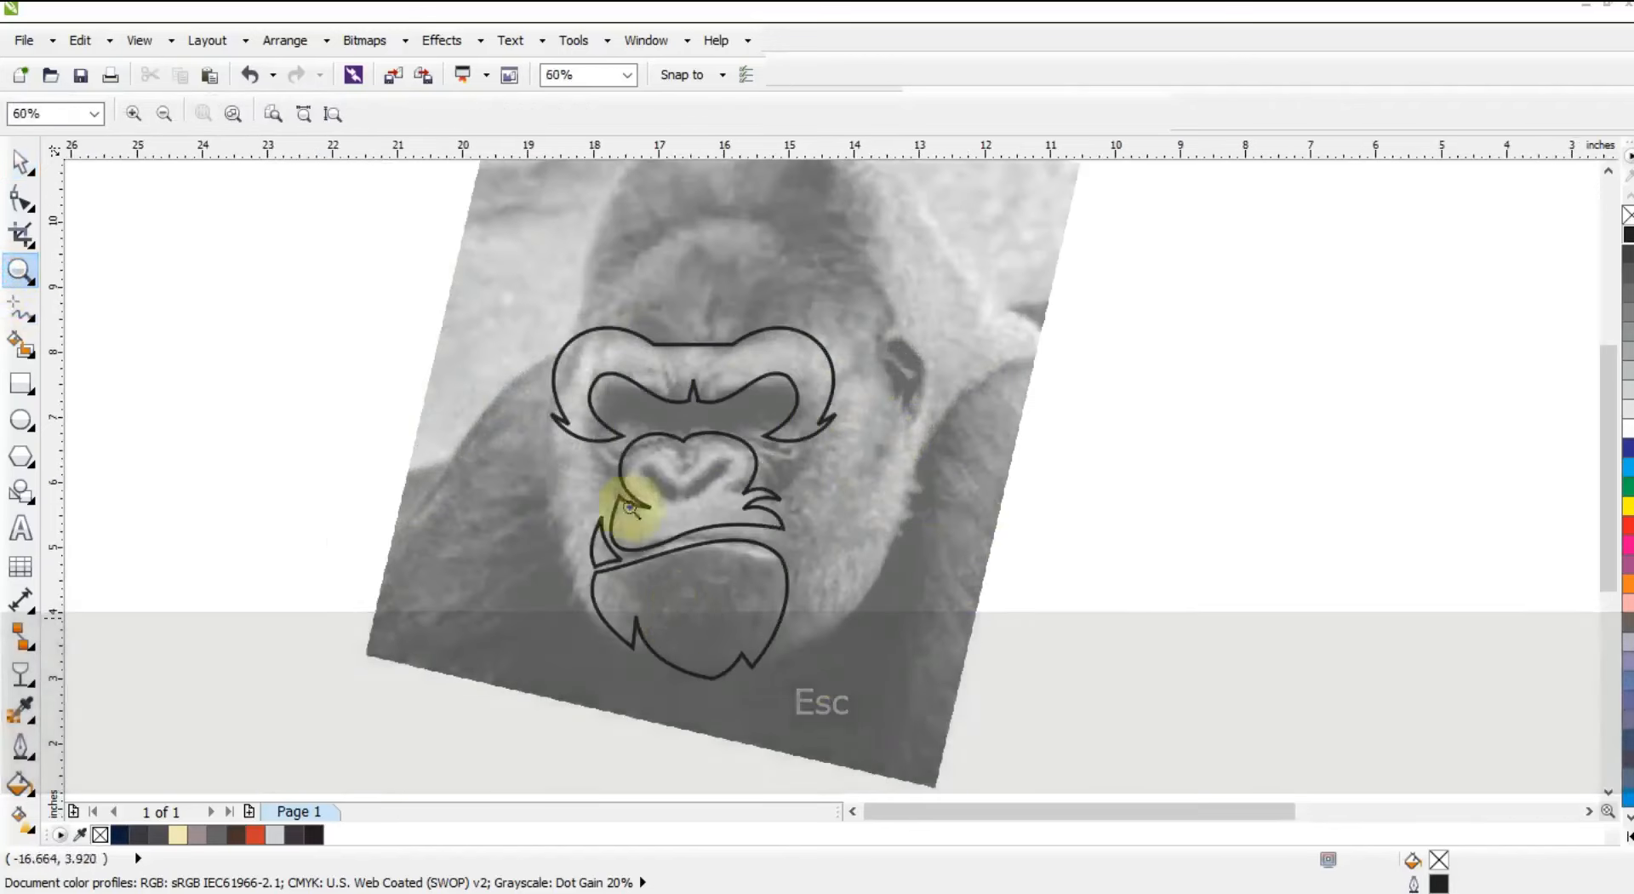
drag(429, 213, 1131, 728)
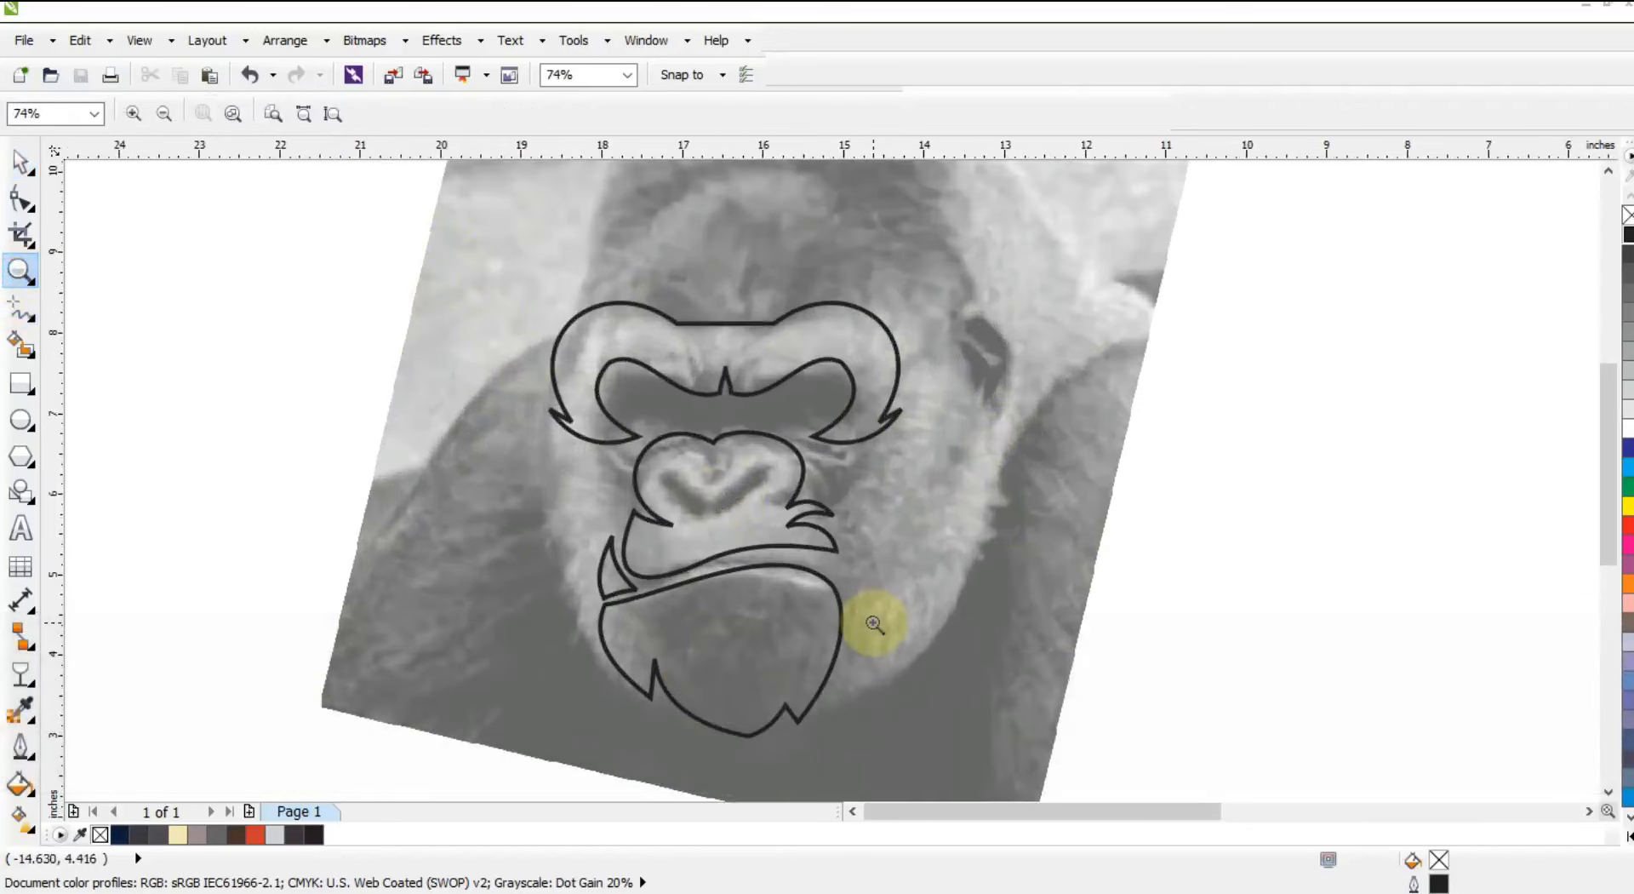
click(20, 162)
click(565, 573)
key(F3)
key(Escape)
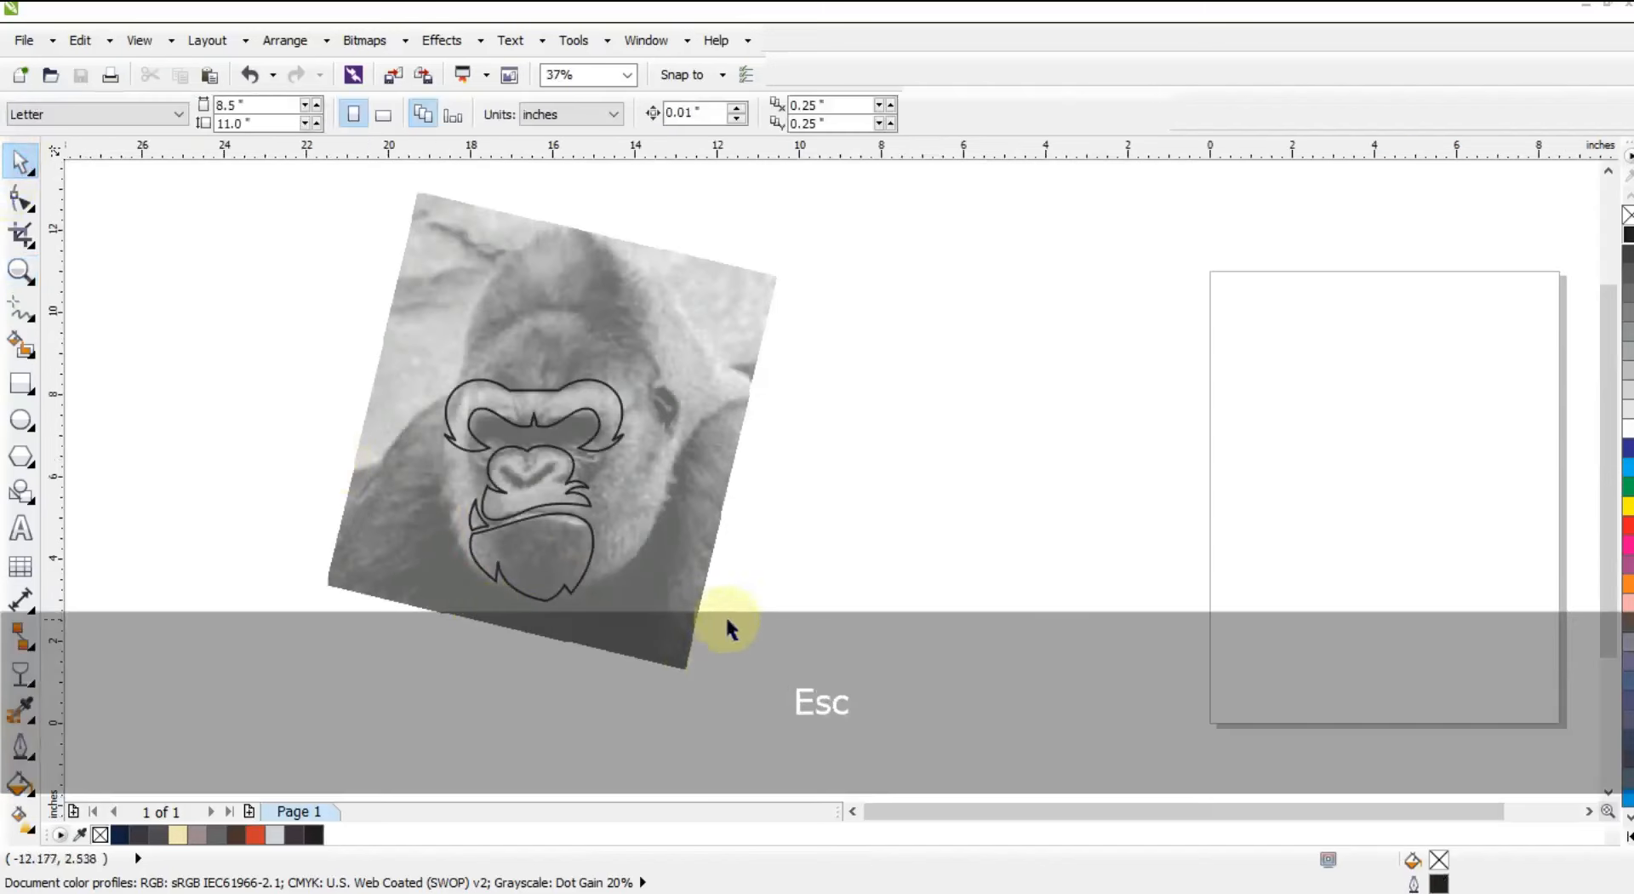
drag(810, 697, 294, 170)
drag(449, 401, 284, 398)
click(825, 507)
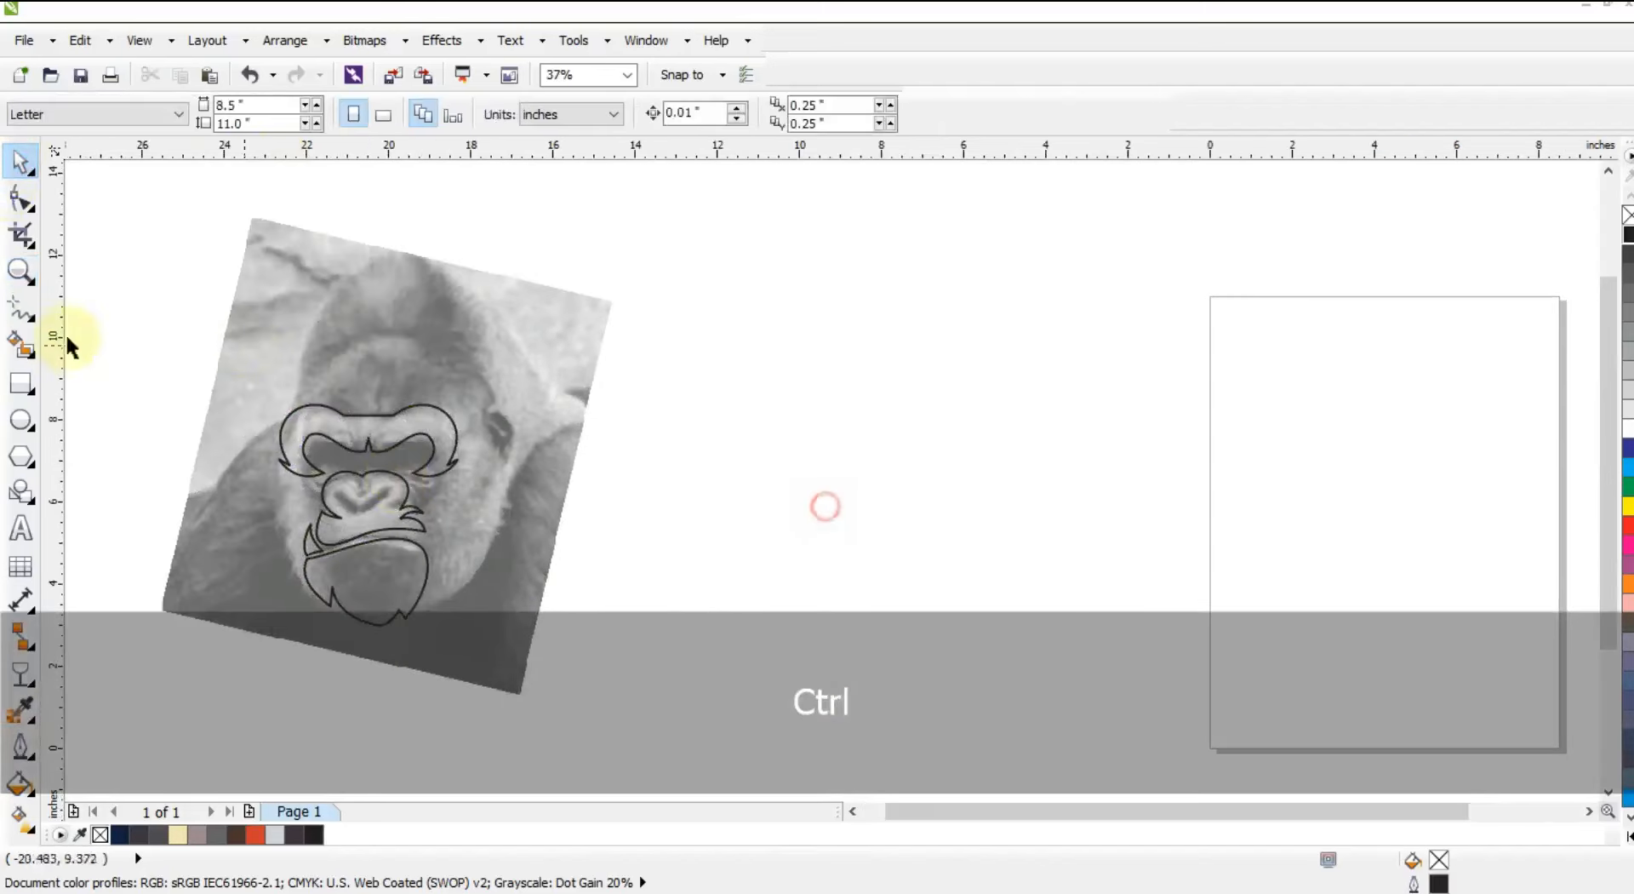
Draw a square about 11.28 in wide between the photo and the page and fill it with dark navy (#0C1F3D).
click(22, 381)
drag(638, 247, 952, 711)
click(20, 162)
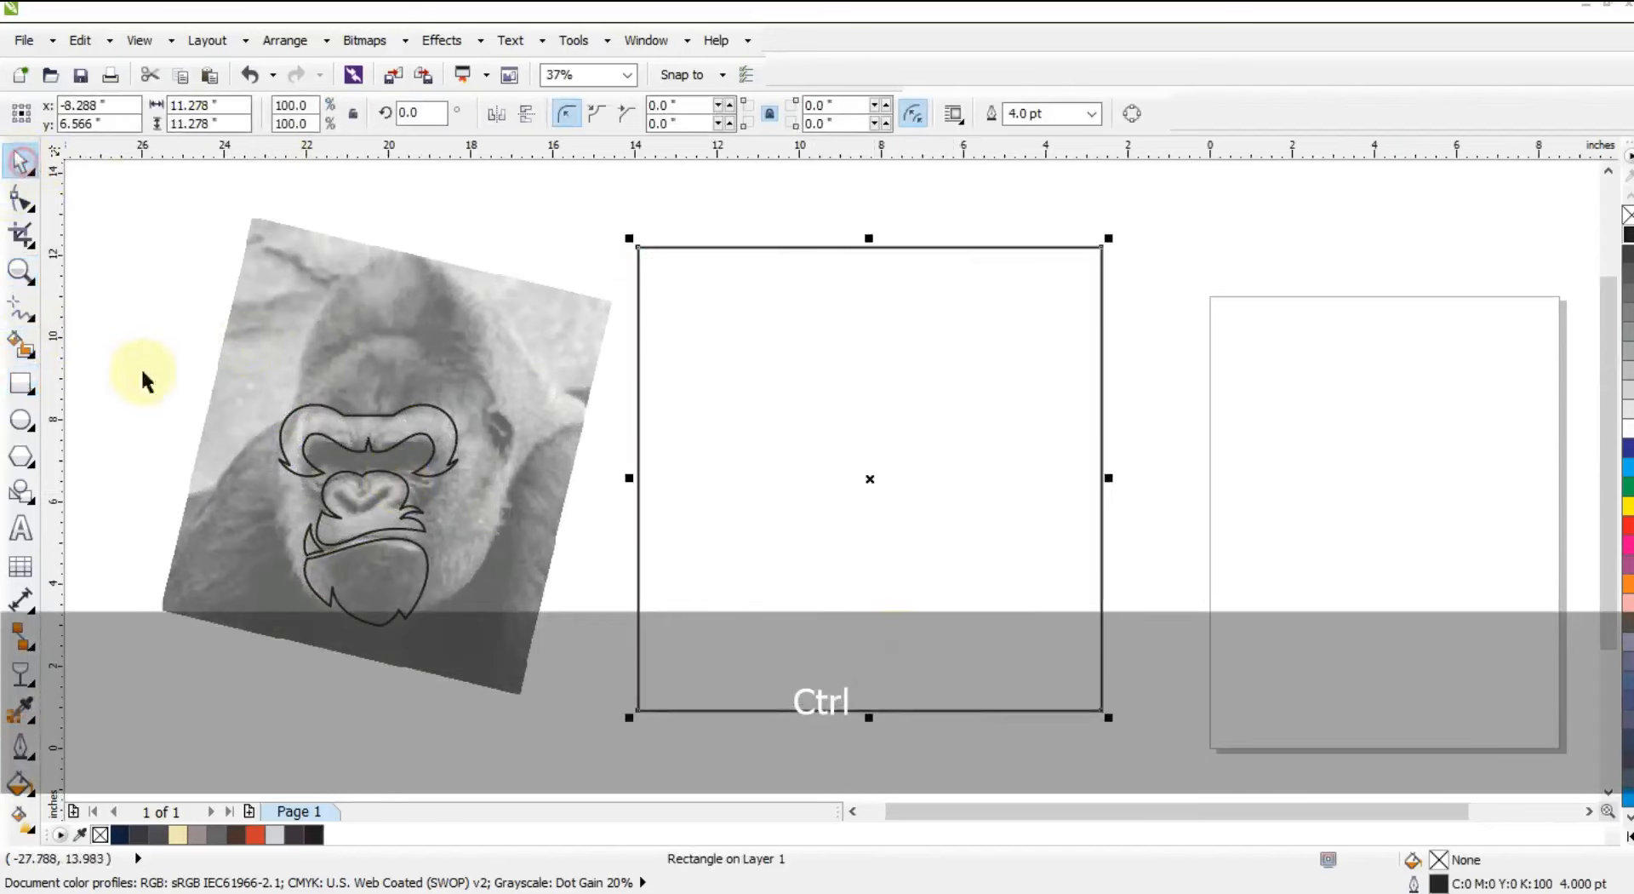
click(123, 837)
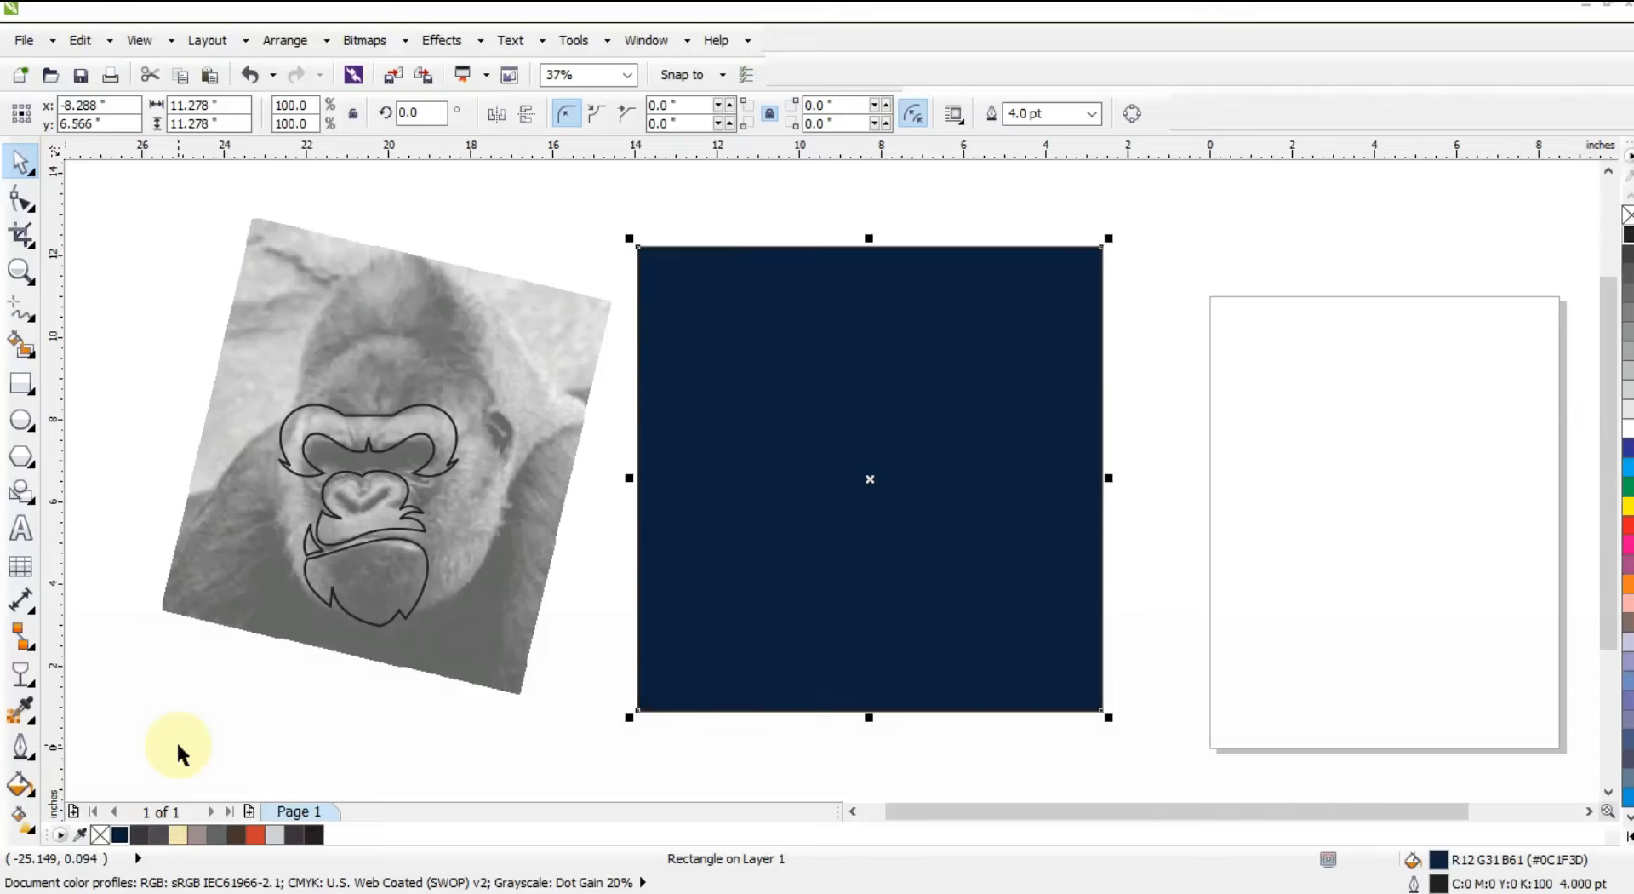
Draw a teardrop outline about 0.58 in wide over the left nostril and curve both of its sides.
scroll(288, 544, up, 3)
click(21, 308)
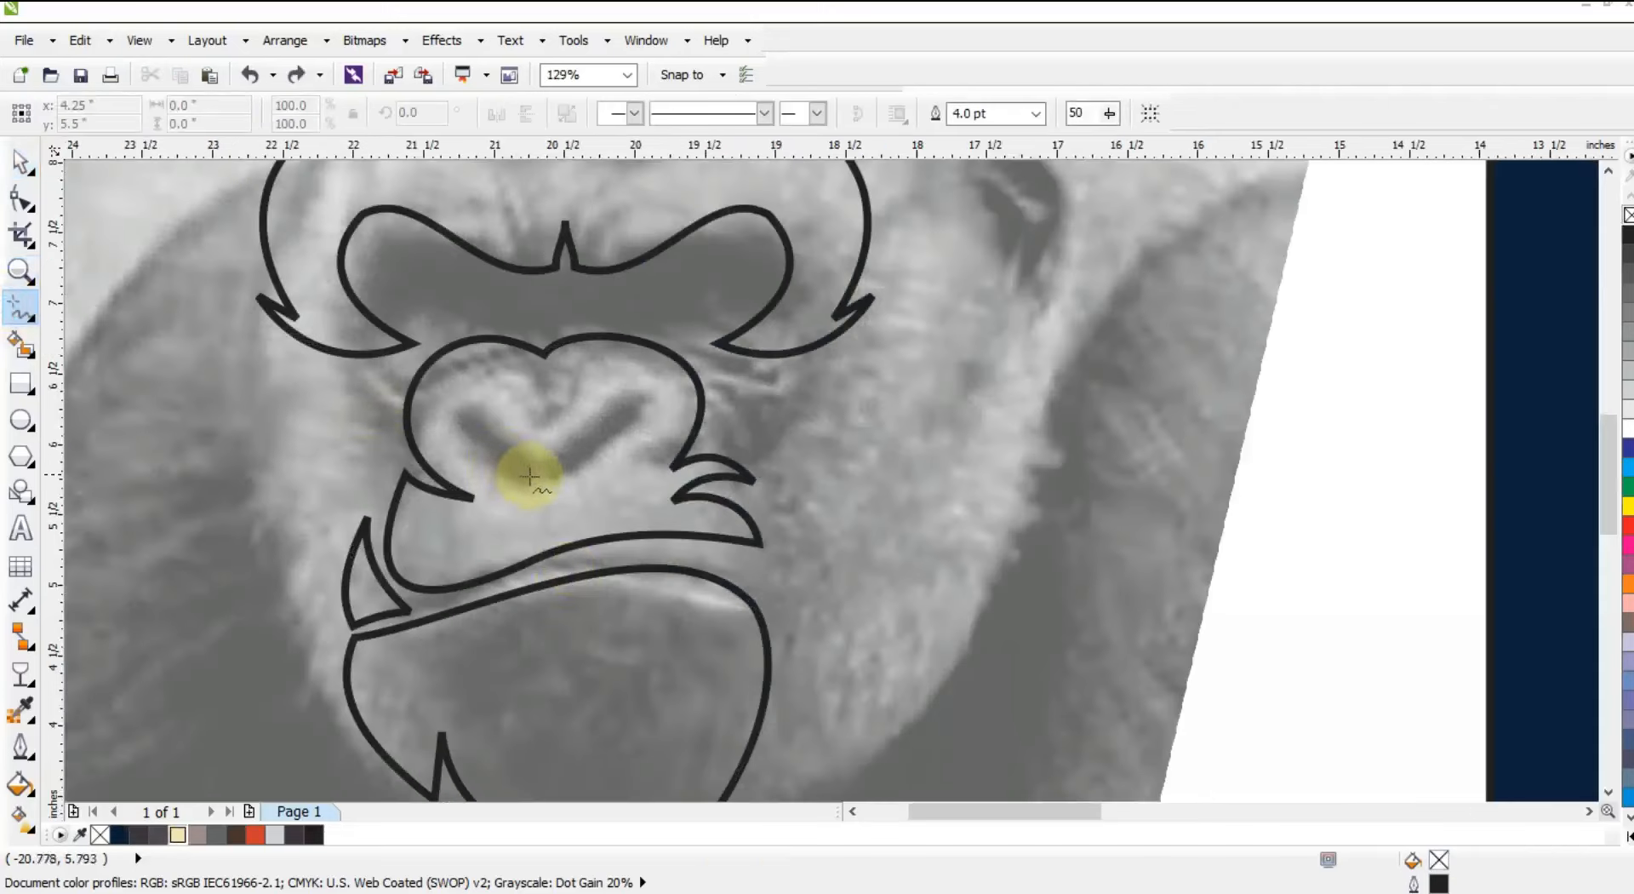
drag(528, 476, 458, 406)
click(454, 410)
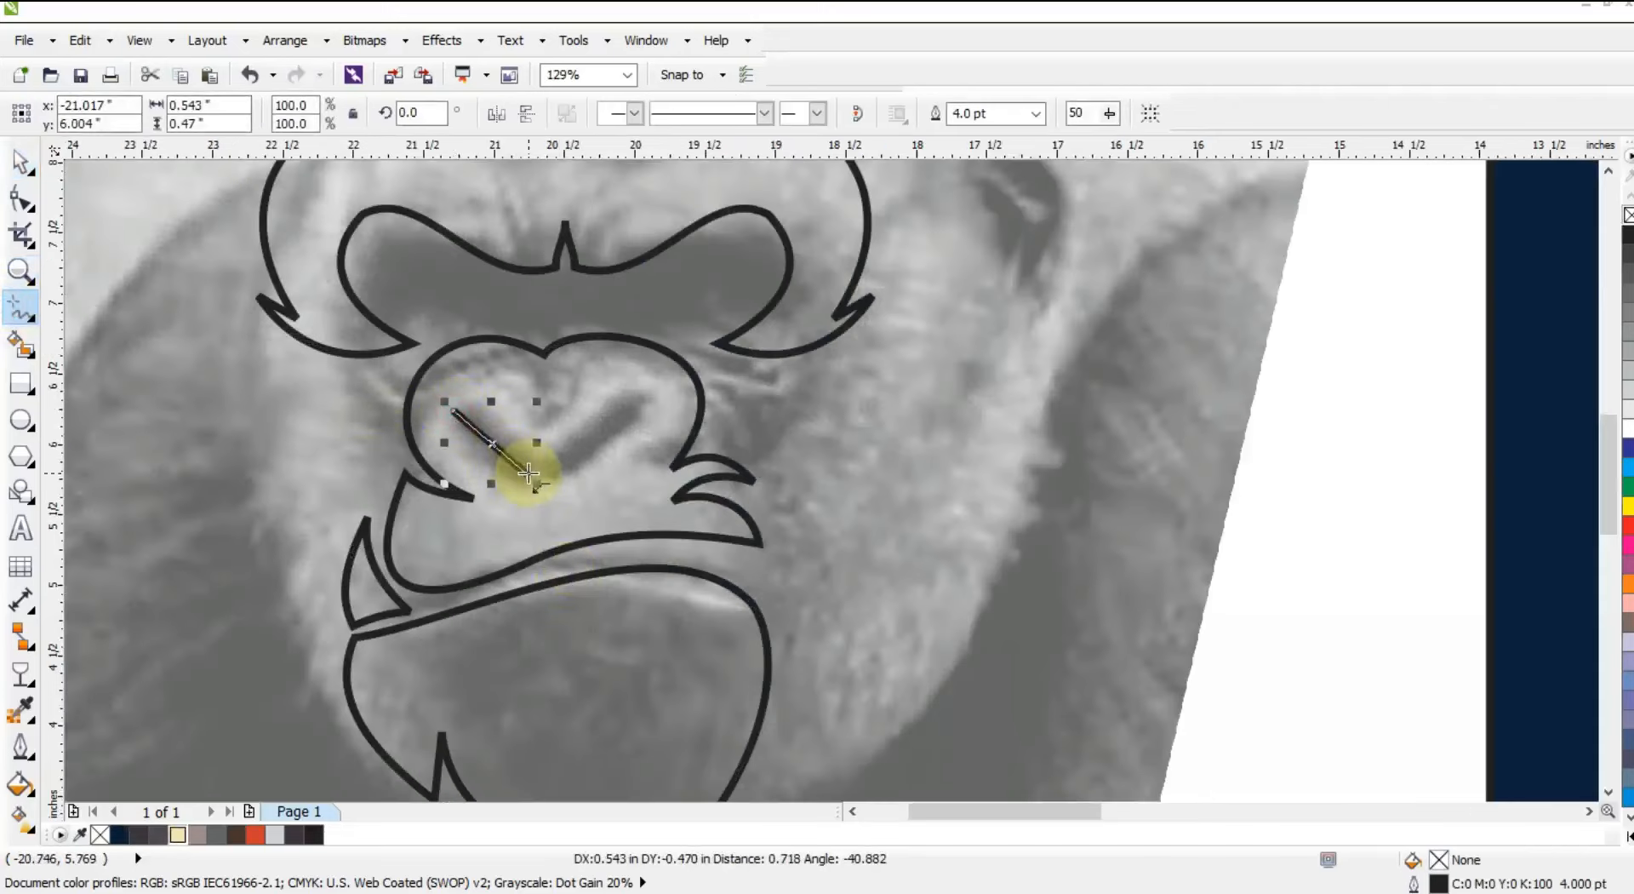
click(8, 196)
click(491, 440)
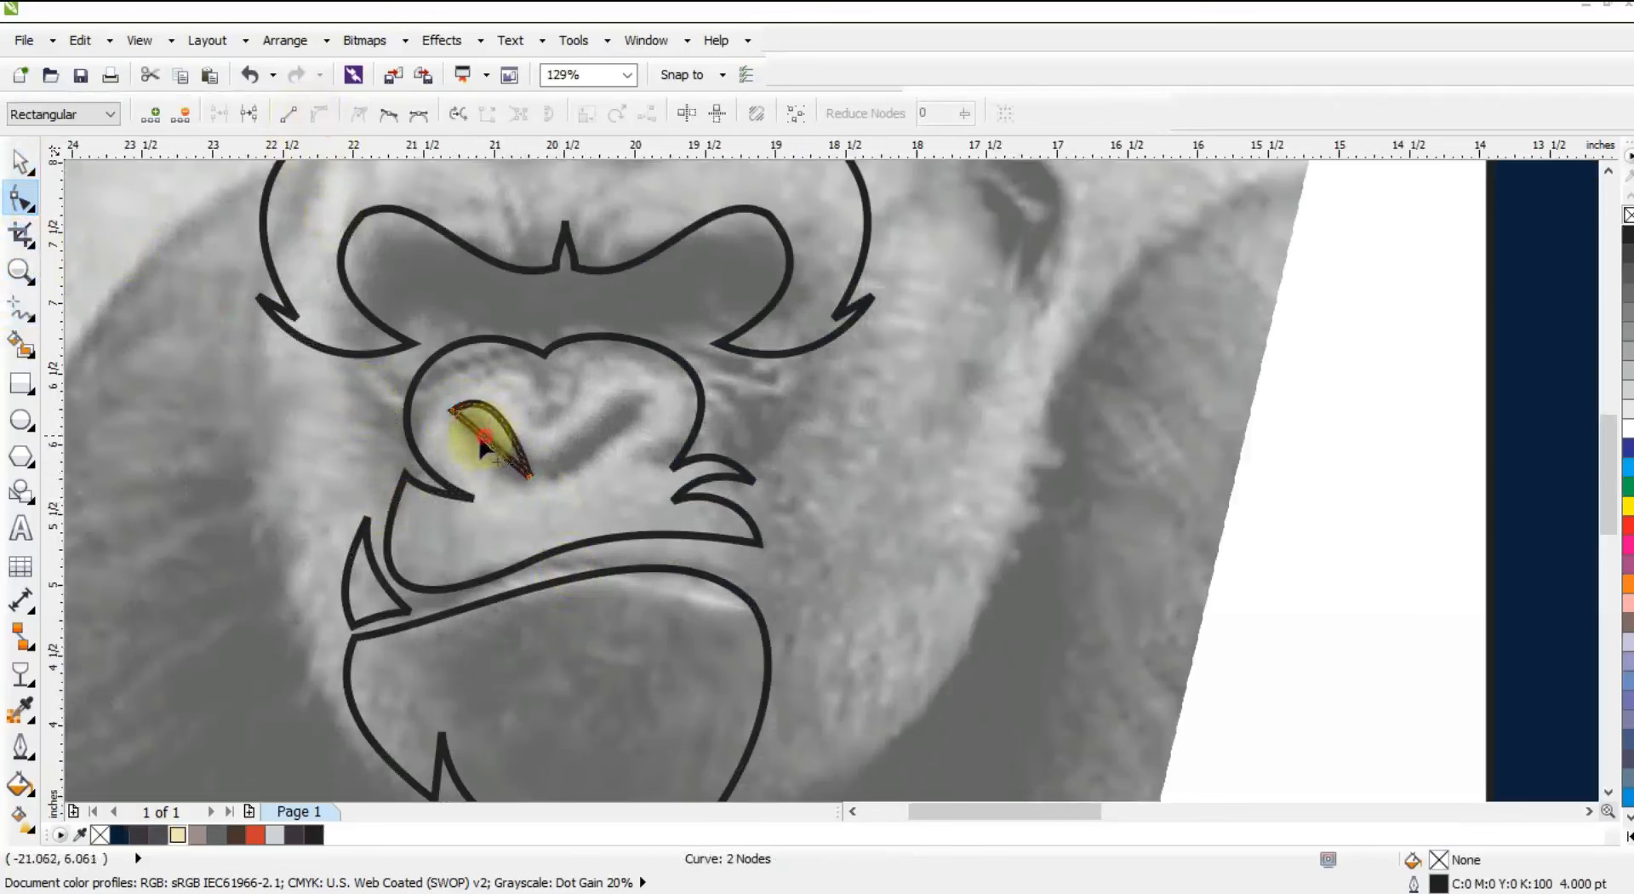
mouse_move(482, 443)
mouse_down()
mouse_move(466, 456)
mouse_move(502, 422)
mouse_up()
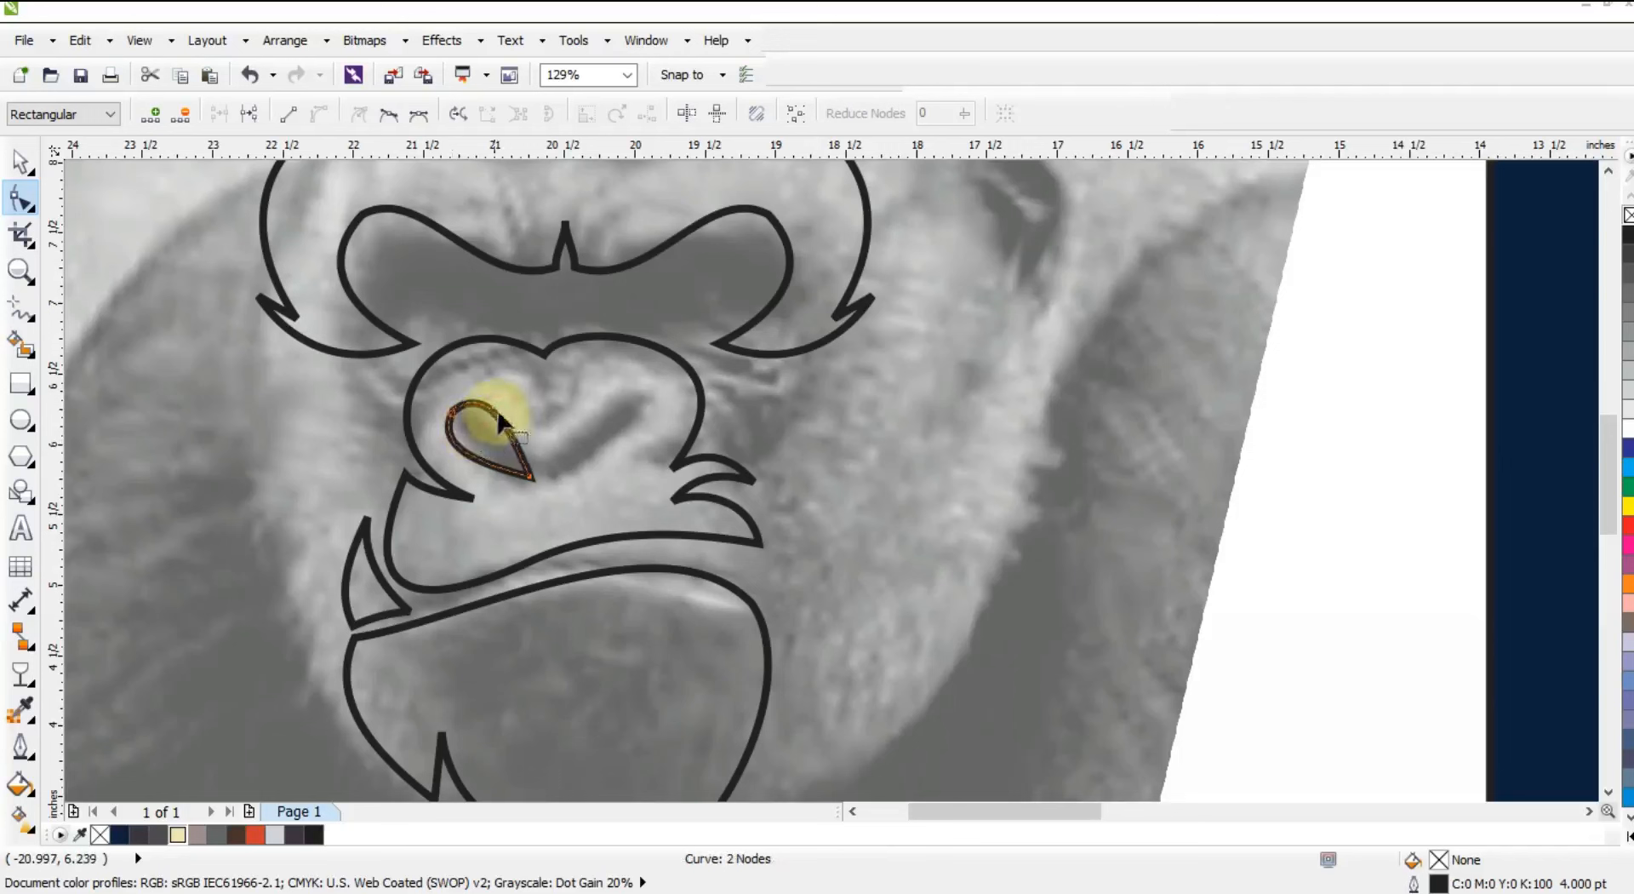
Tilt the left nostril slightly more upright and place a horizontally mirrored, slightly rotated copy over the right nostril.
click(21, 162)
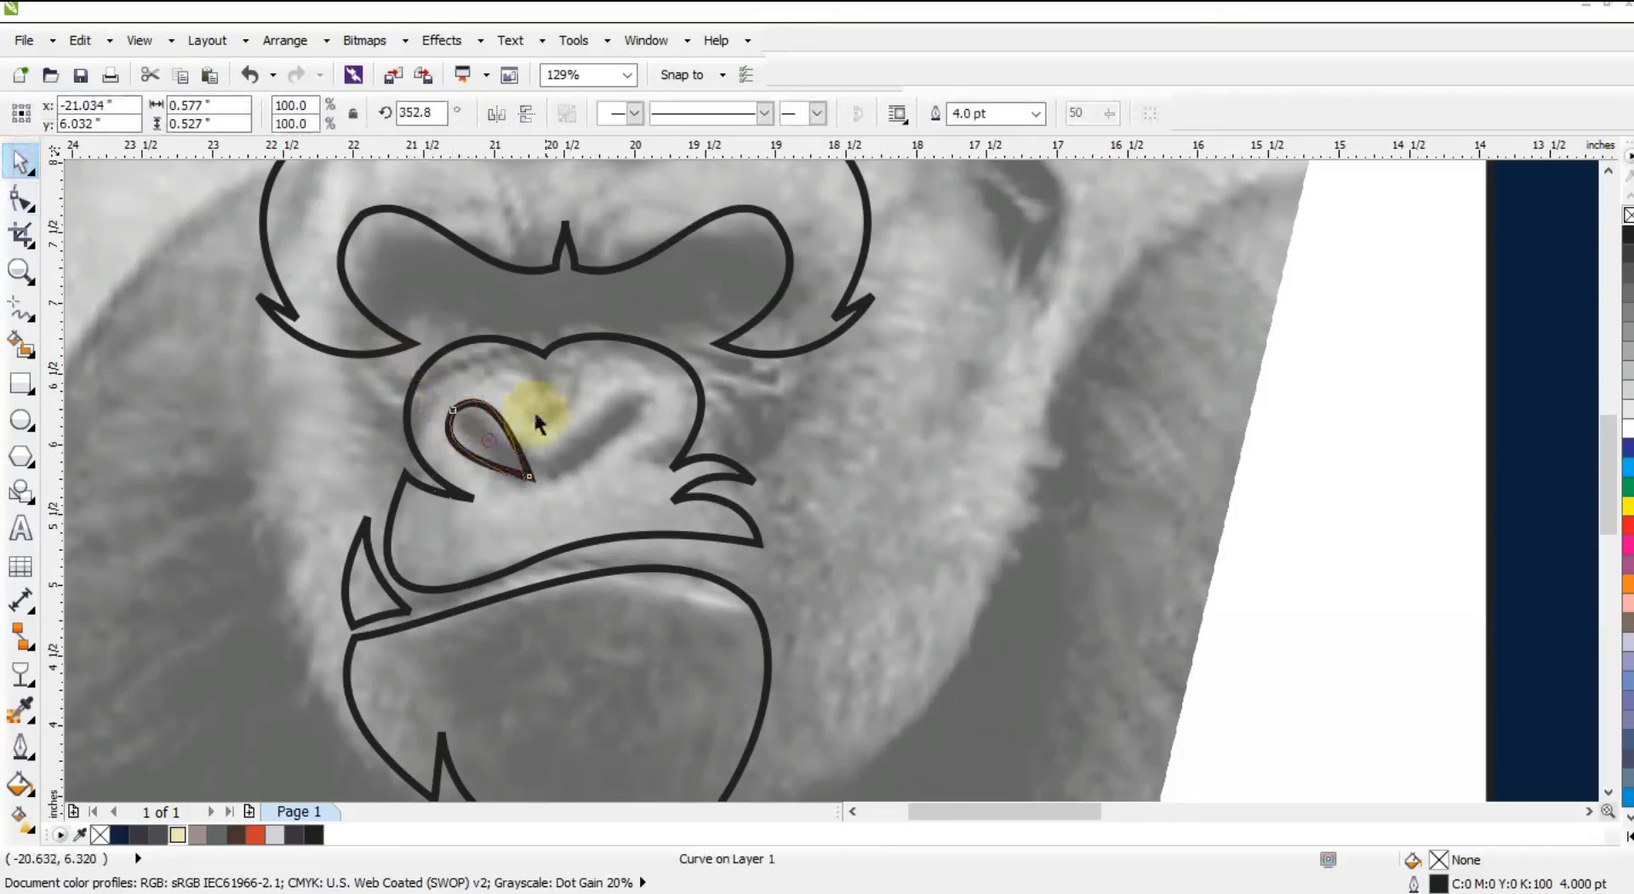
drag(535, 415, 534, 417)
click(528, 481)
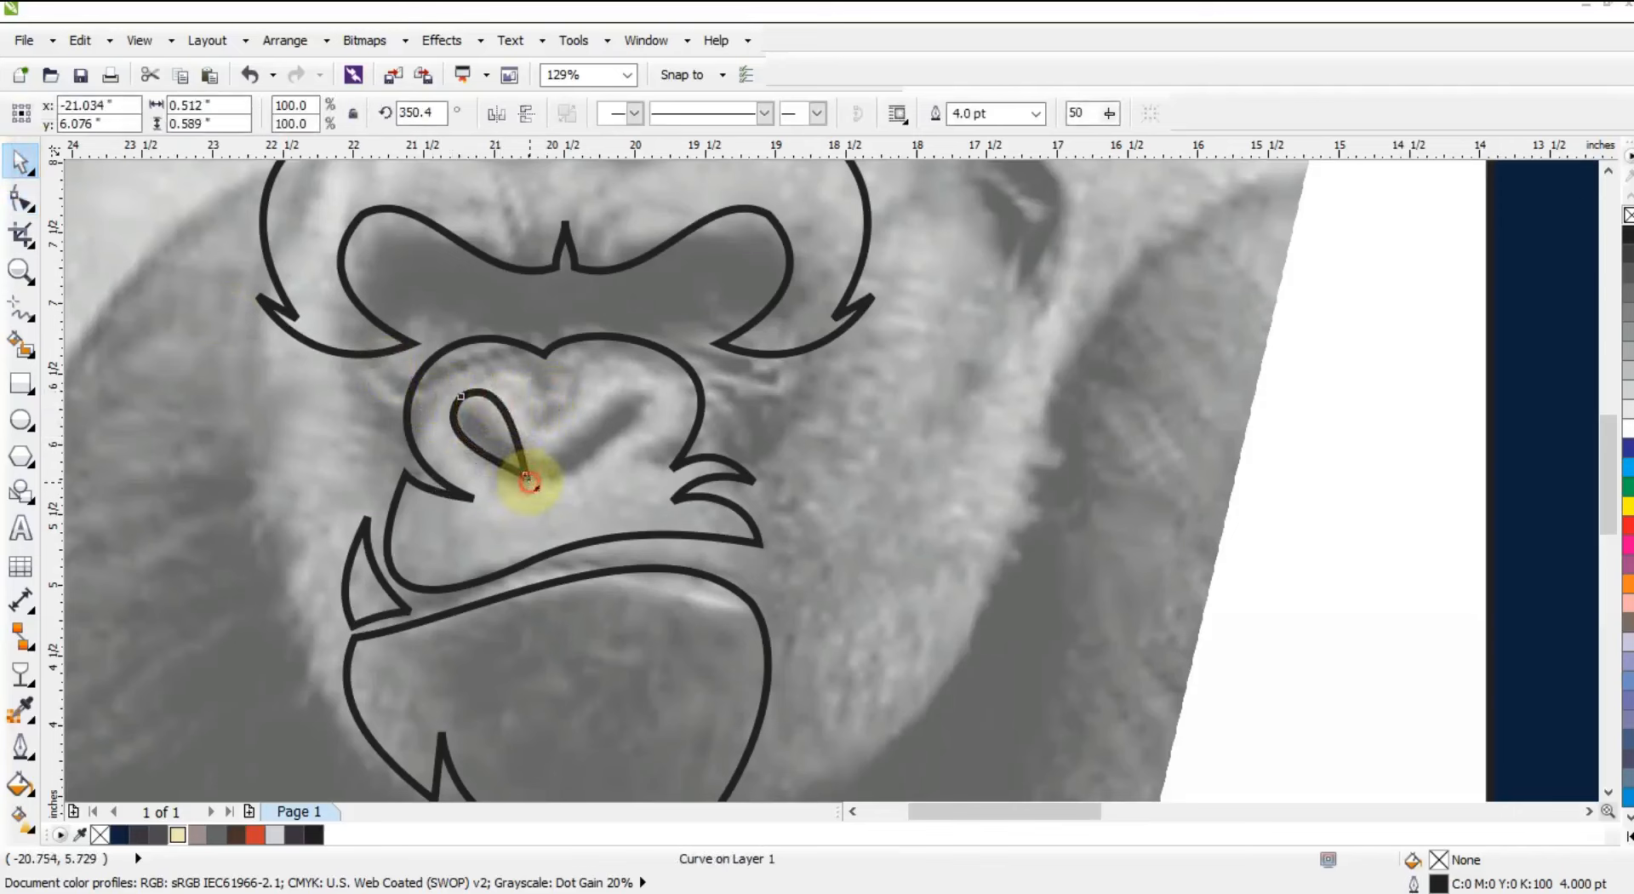
drag(527, 481, 632, 446)
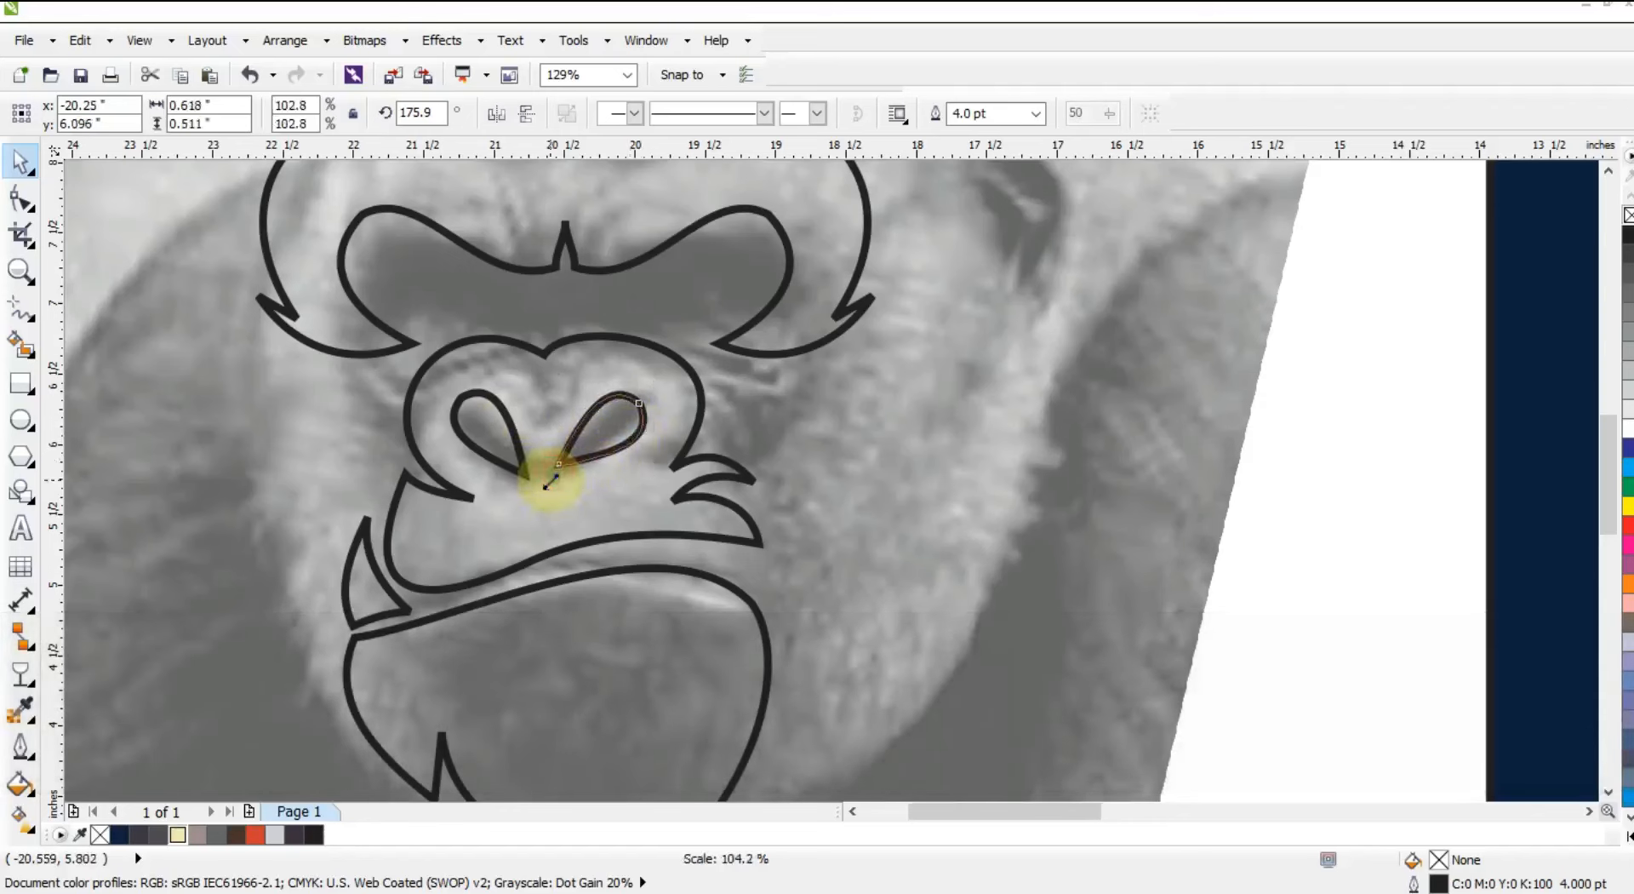
Merge the two nostril outlines into one curve, fill it with black and remove its outline.
shift+click(475, 398)
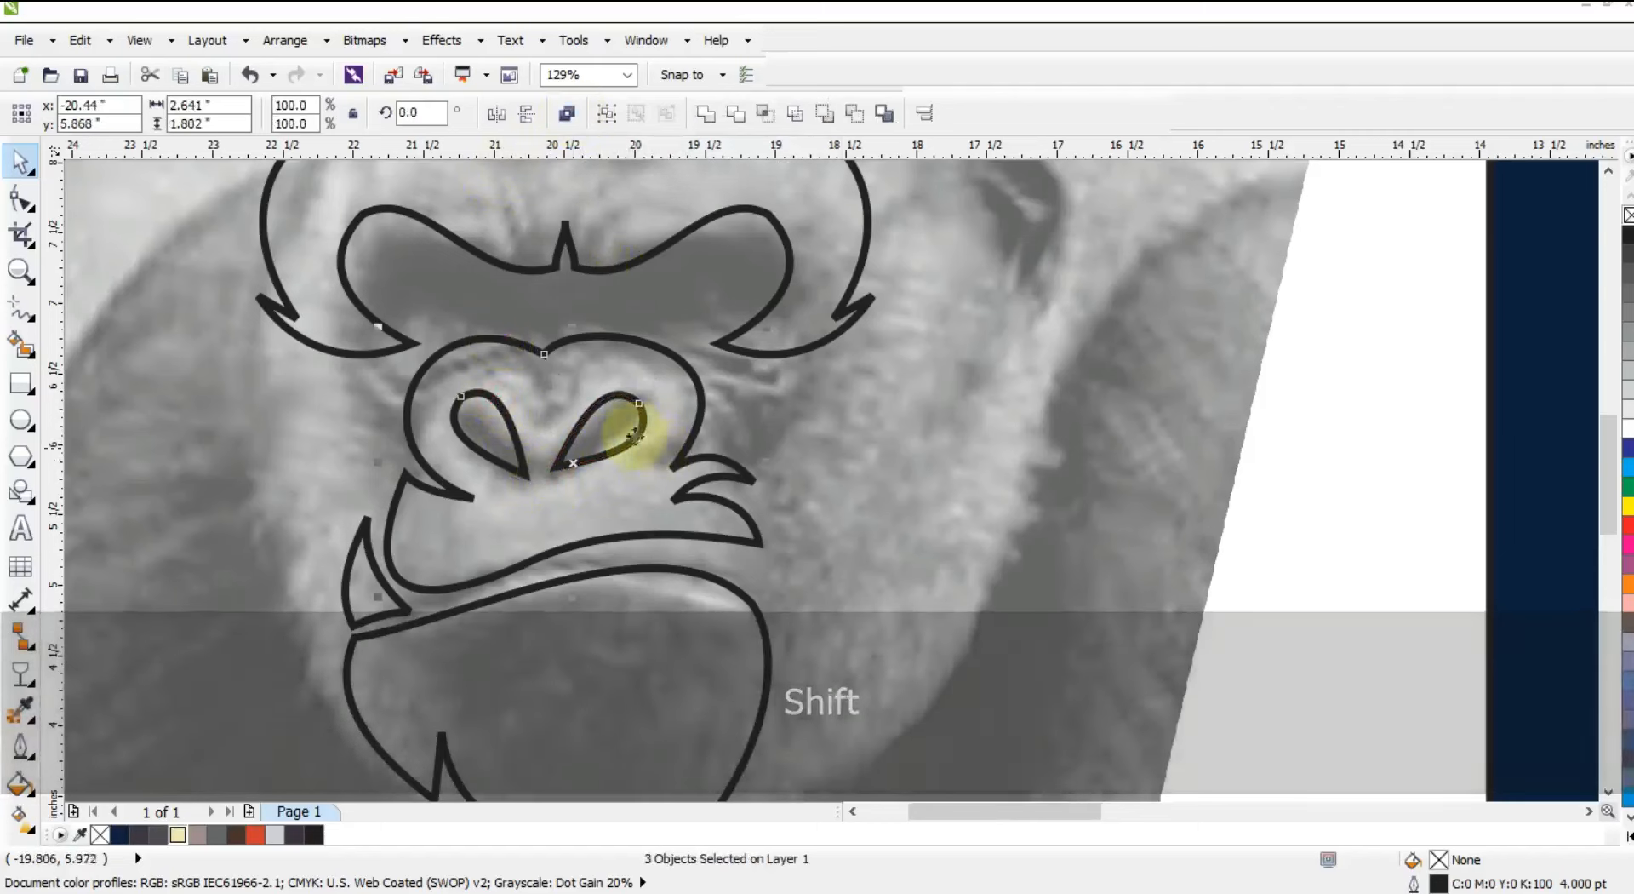
key(Escape)
click(638, 417)
shift+click(498, 406)
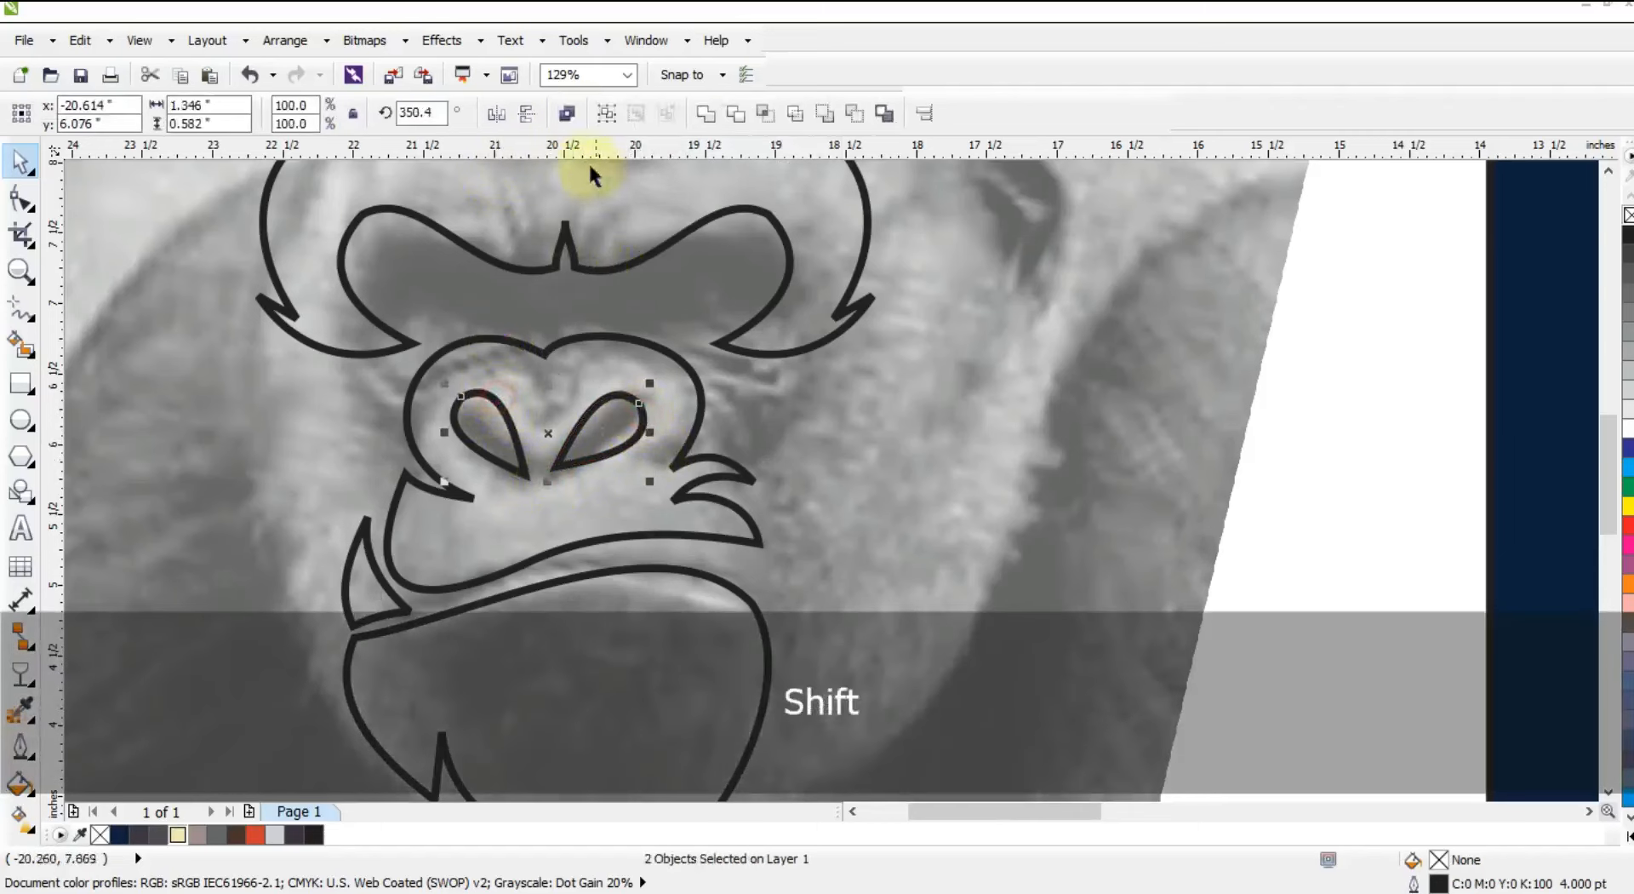
click(733, 113)
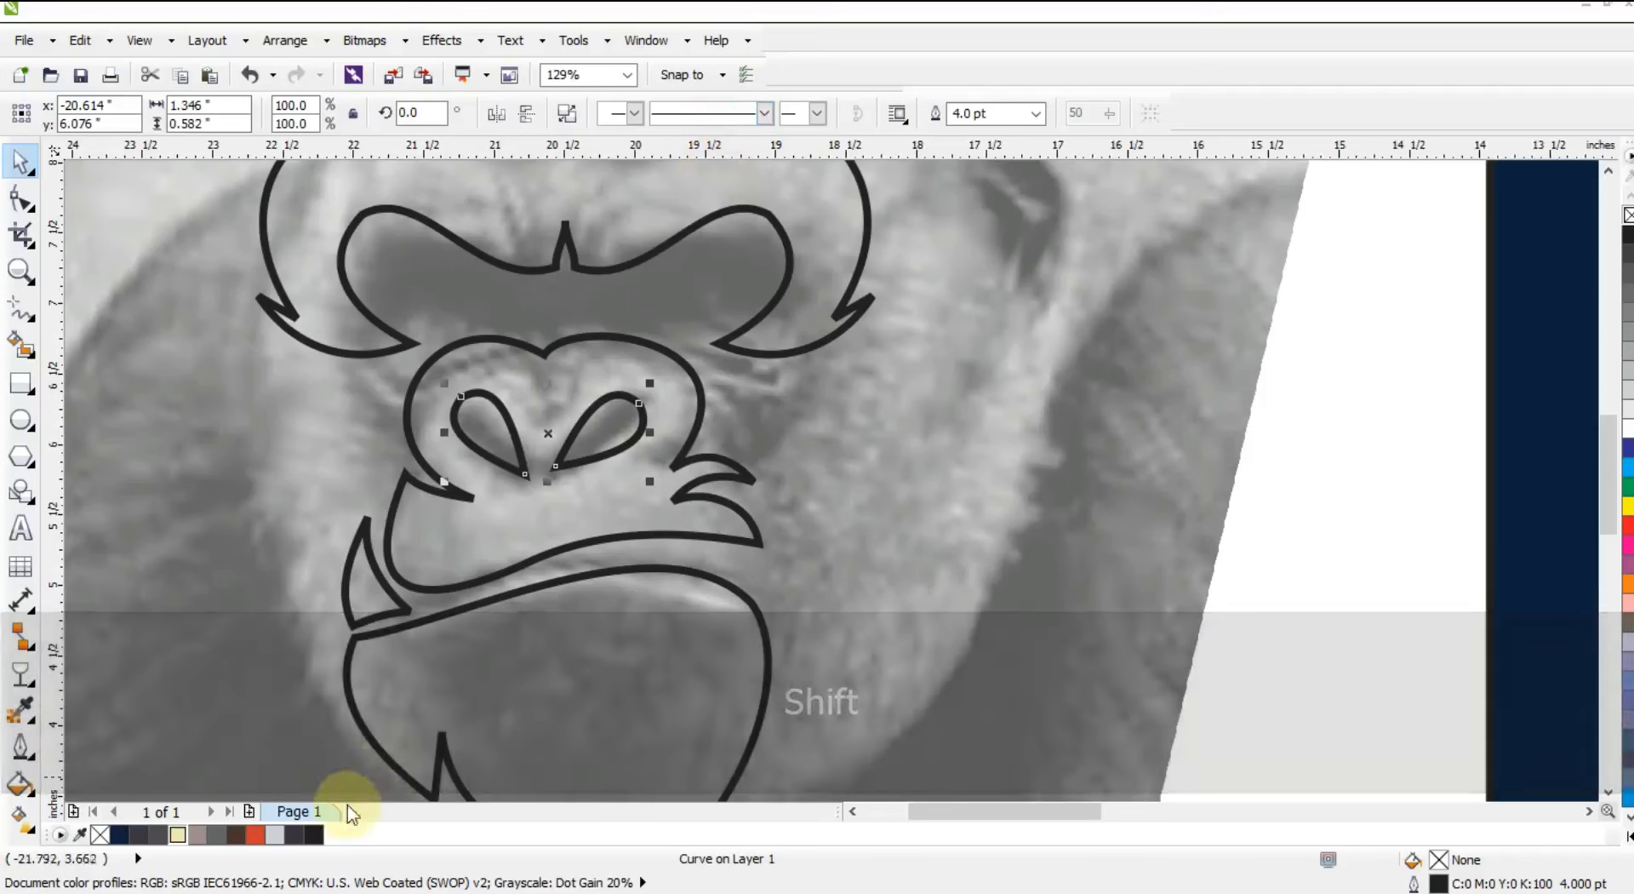
click(314, 834)
right_click(1628, 215)
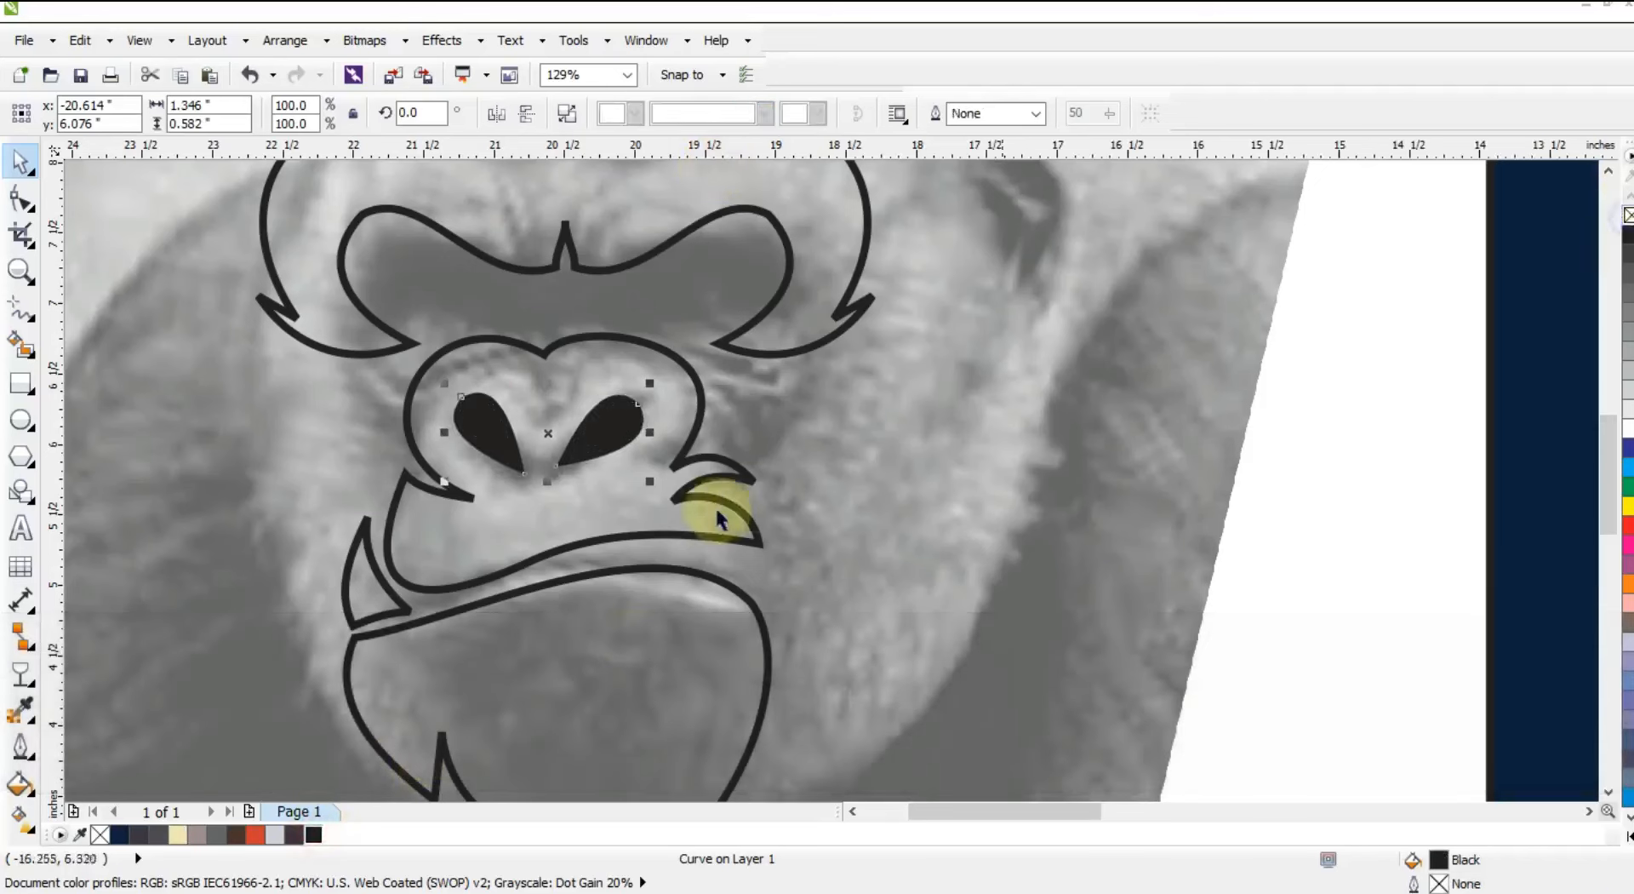
Fill the muzzle, chin, small cheek tuft and brow shapes with light cream (#F4E8B4).
click(704, 504)
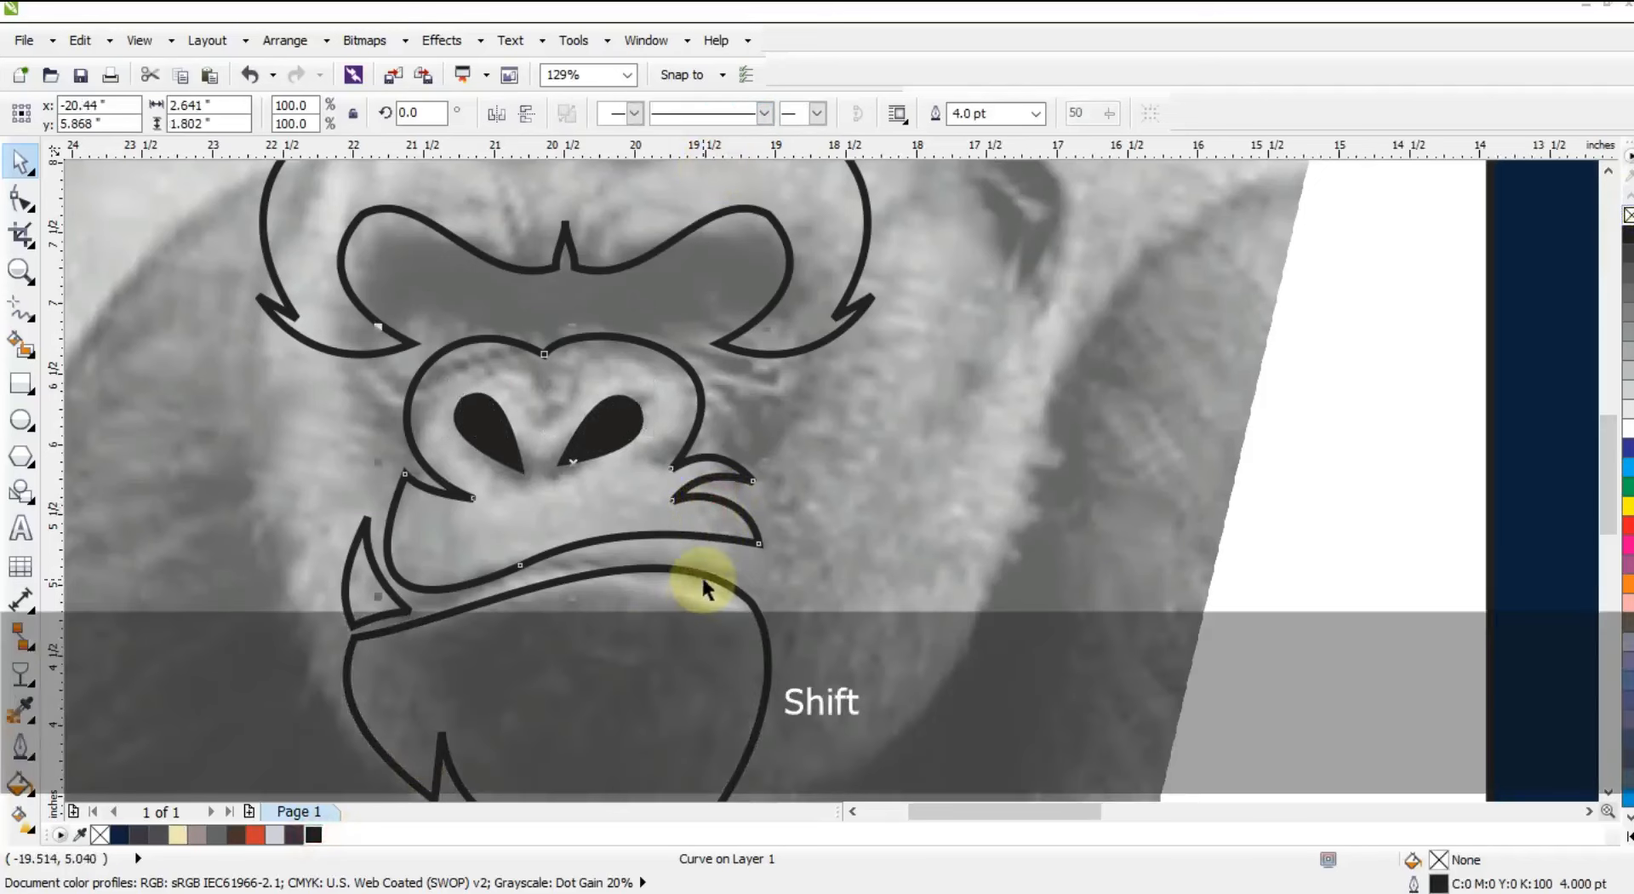
shift+click(566, 617)
shift+click(367, 526)
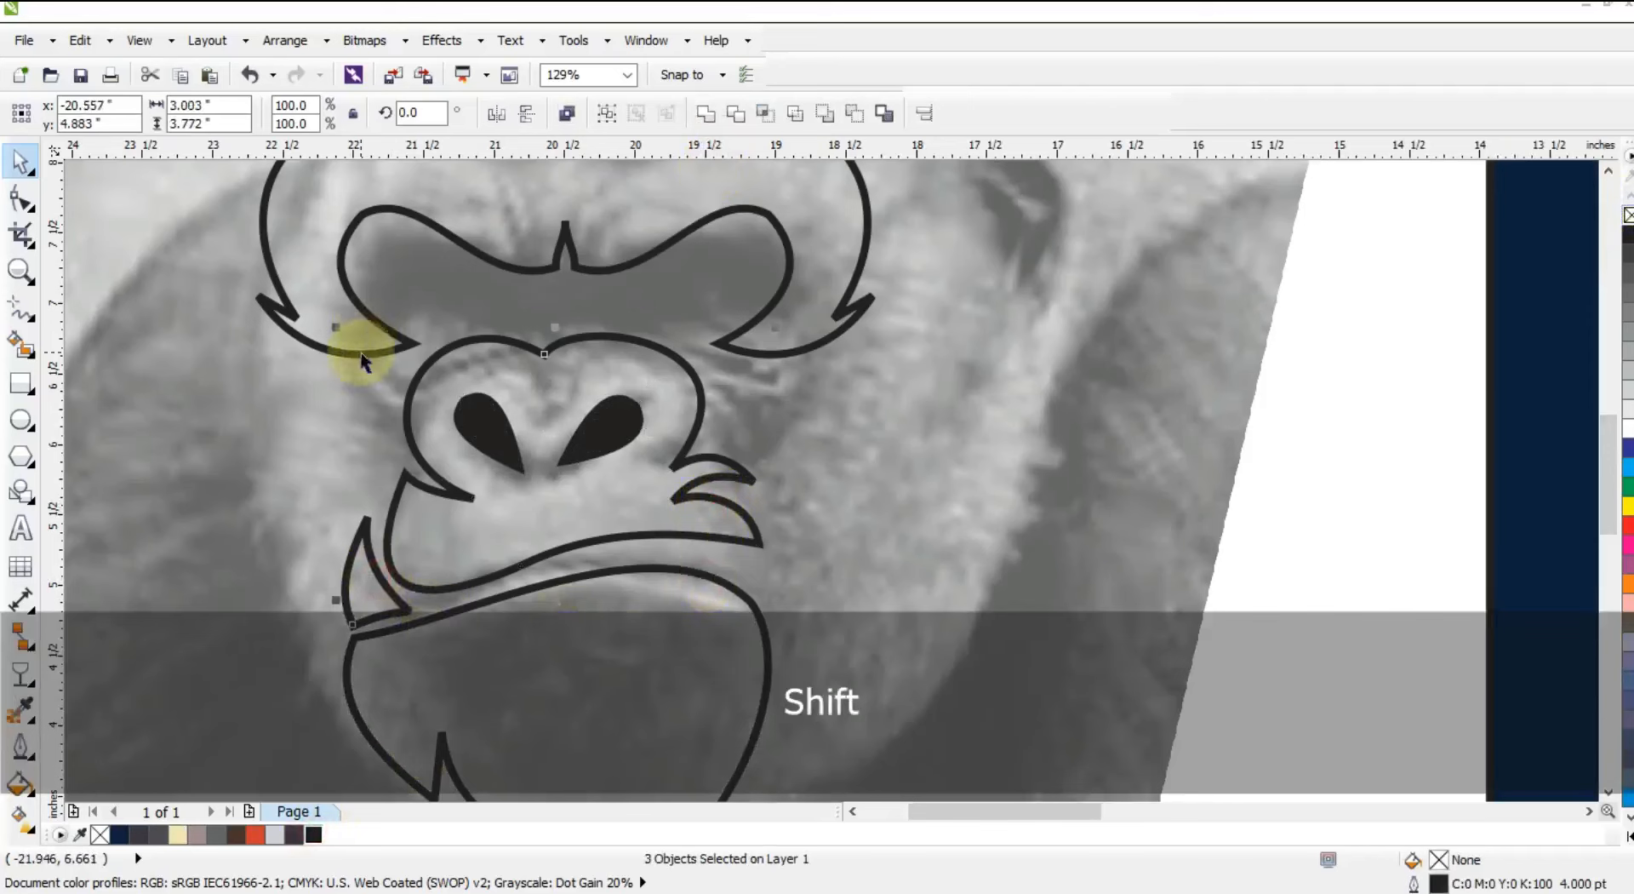
click(177, 834)
key(F3)
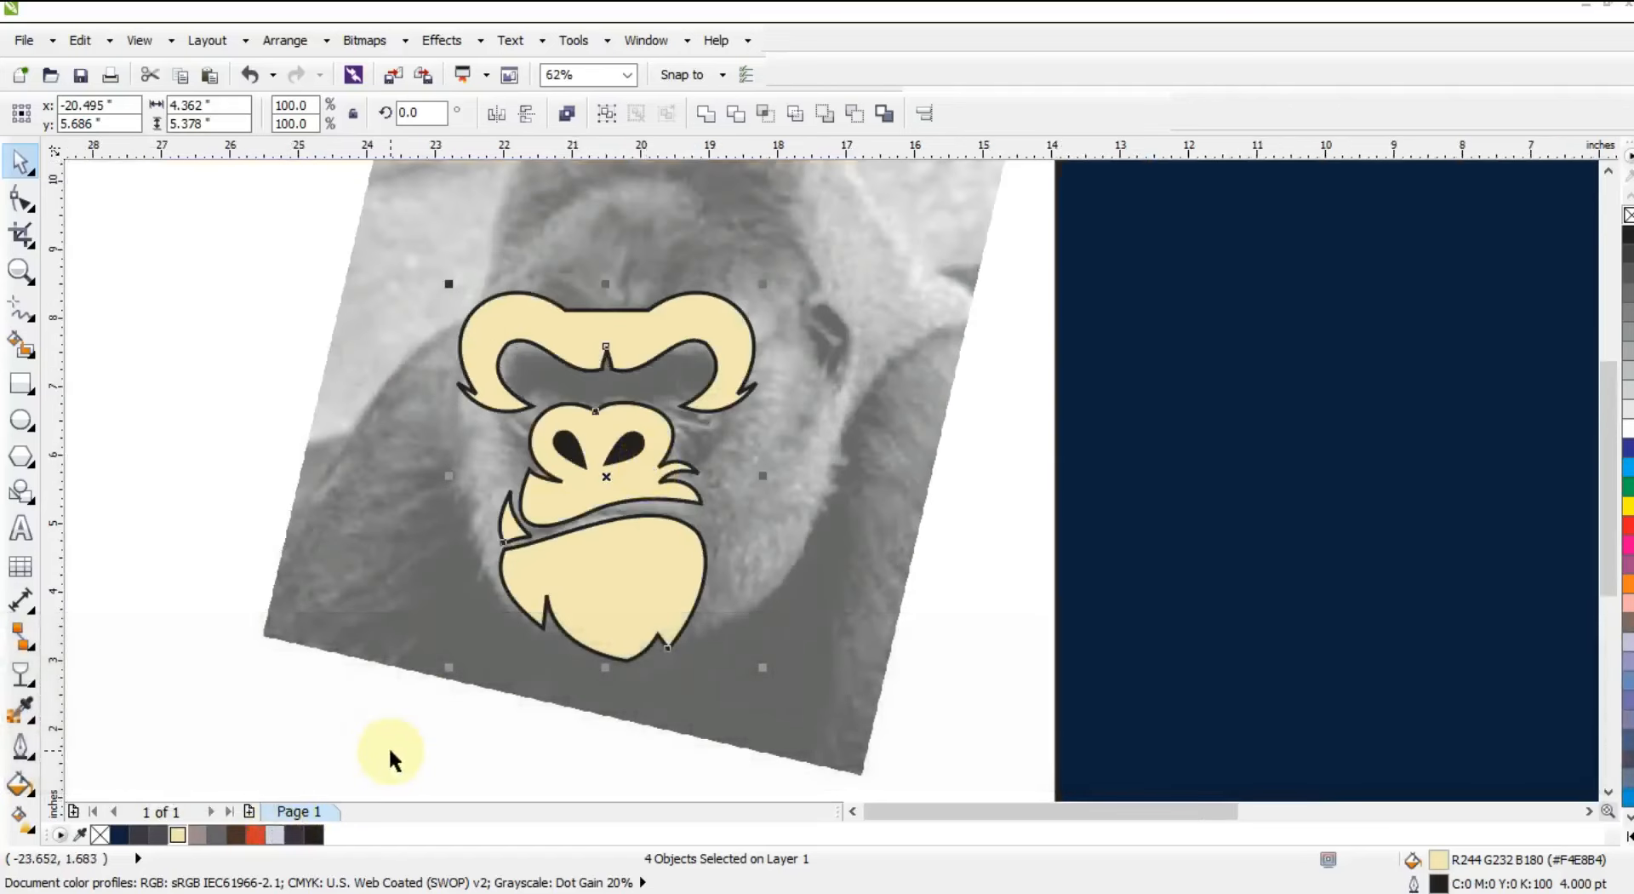
Remove the outlines of the face shapes and move all five about 12.4 in right onto the navy square, in front of it.
drag(262, 230, 595, 548)
key(ctrl+z)
key(F3)
key(Escape)
drag(211, 293, 606, 560)
drag(531, 517, 928, 487)
key(shift+Page_Up)
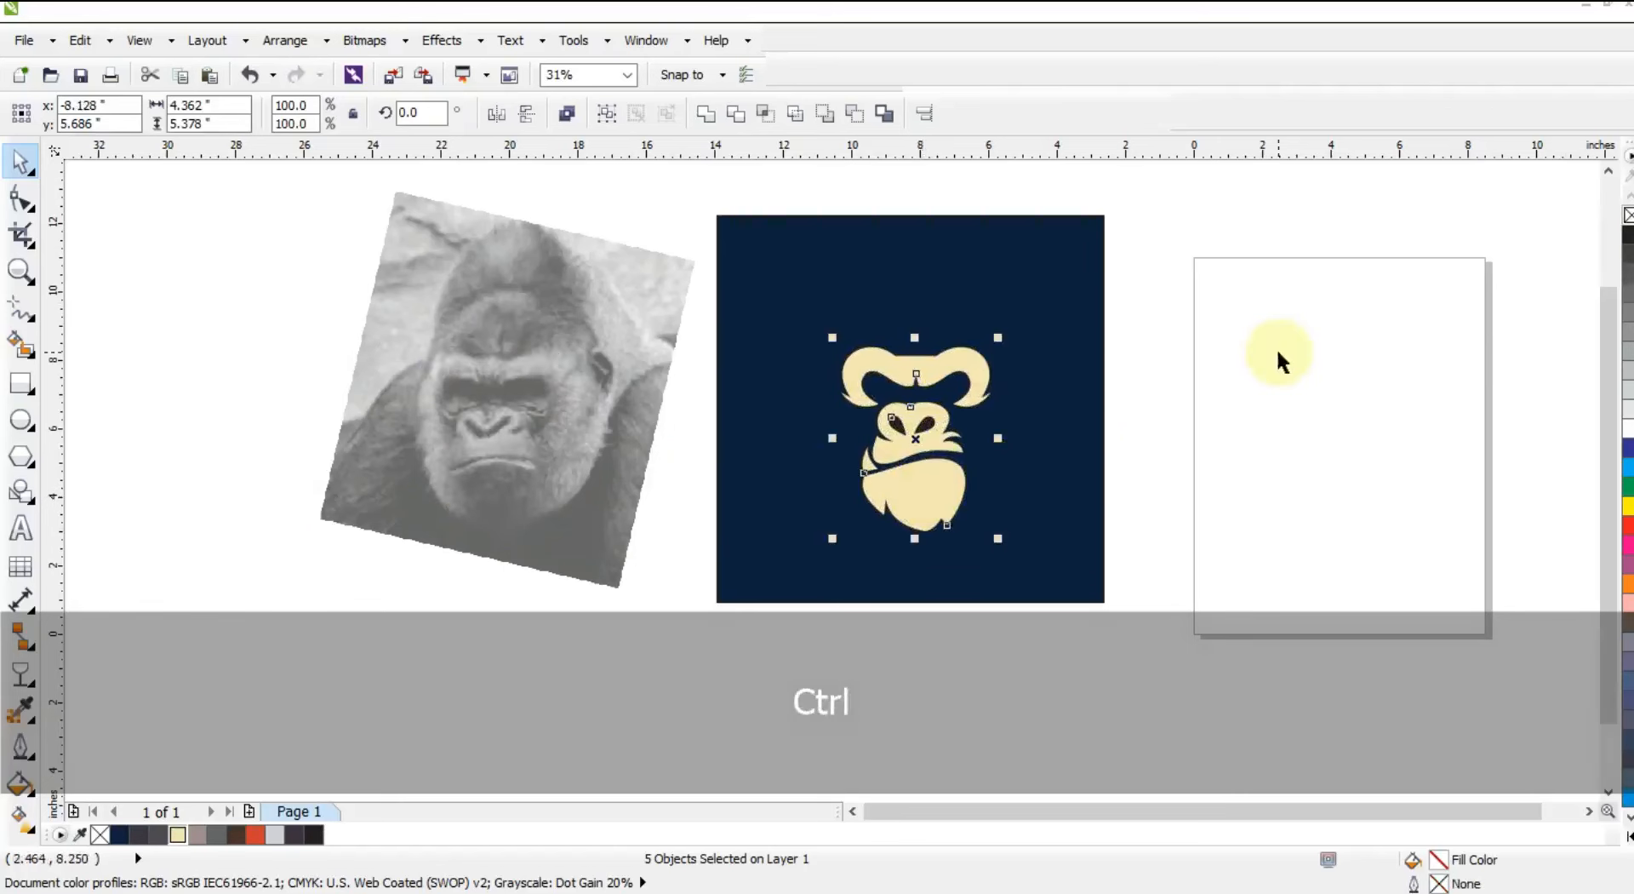
click(1275, 347)
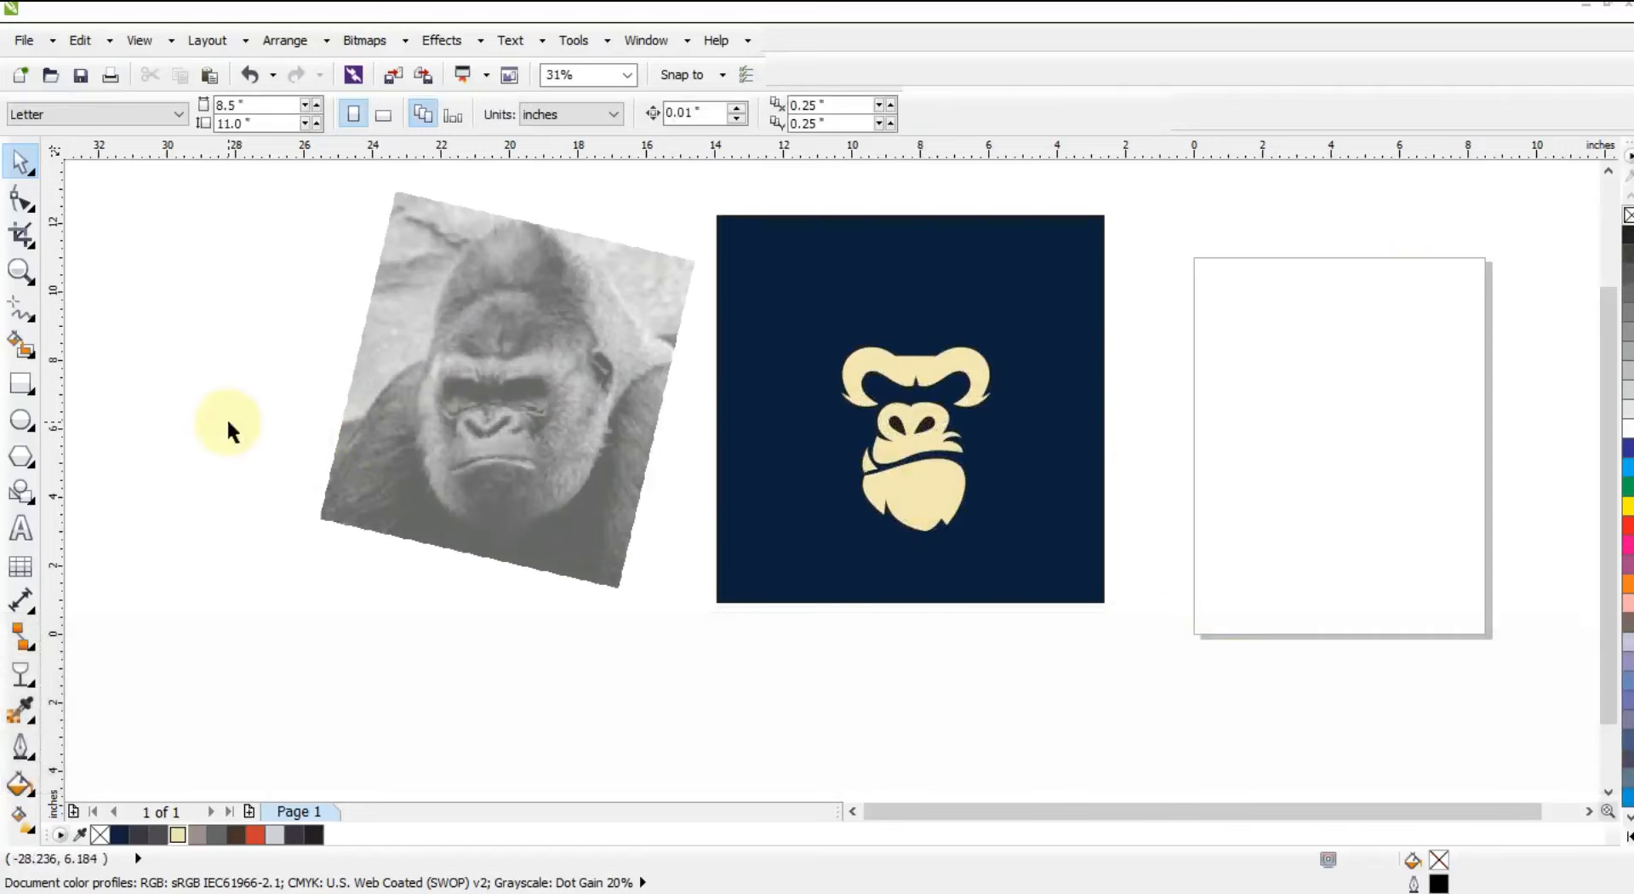
Draw a slanted two-node line about 0.75 in wide inside the left eye socket with the Freehand tool.
click(18, 271)
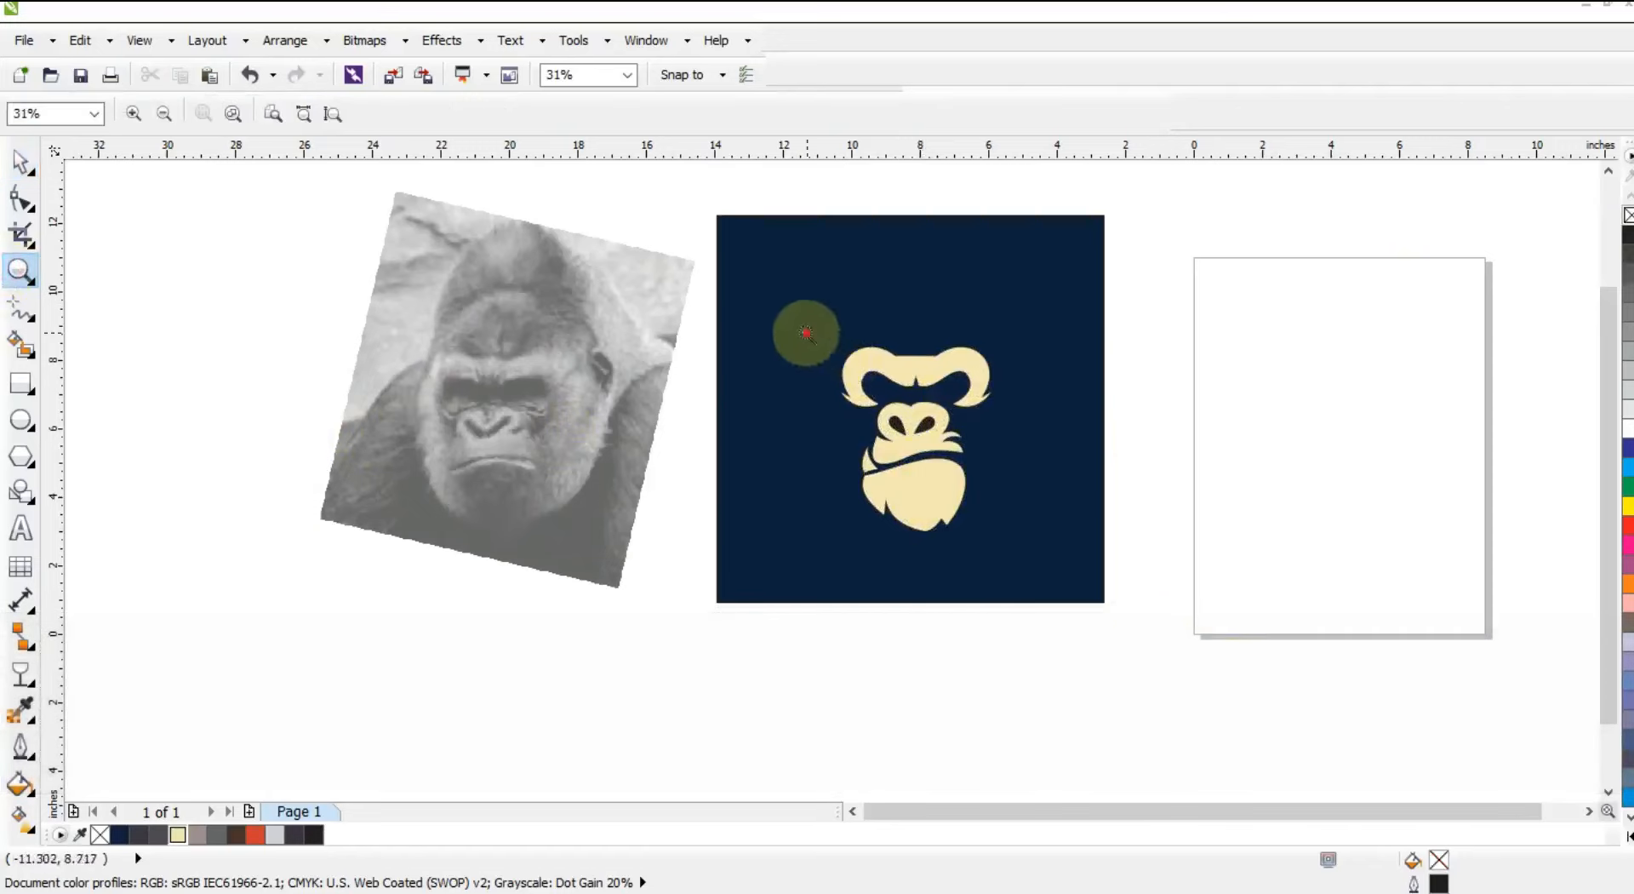
drag(806, 332, 1078, 466)
drag(331, 292, 1196, 579)
click(22, 315)
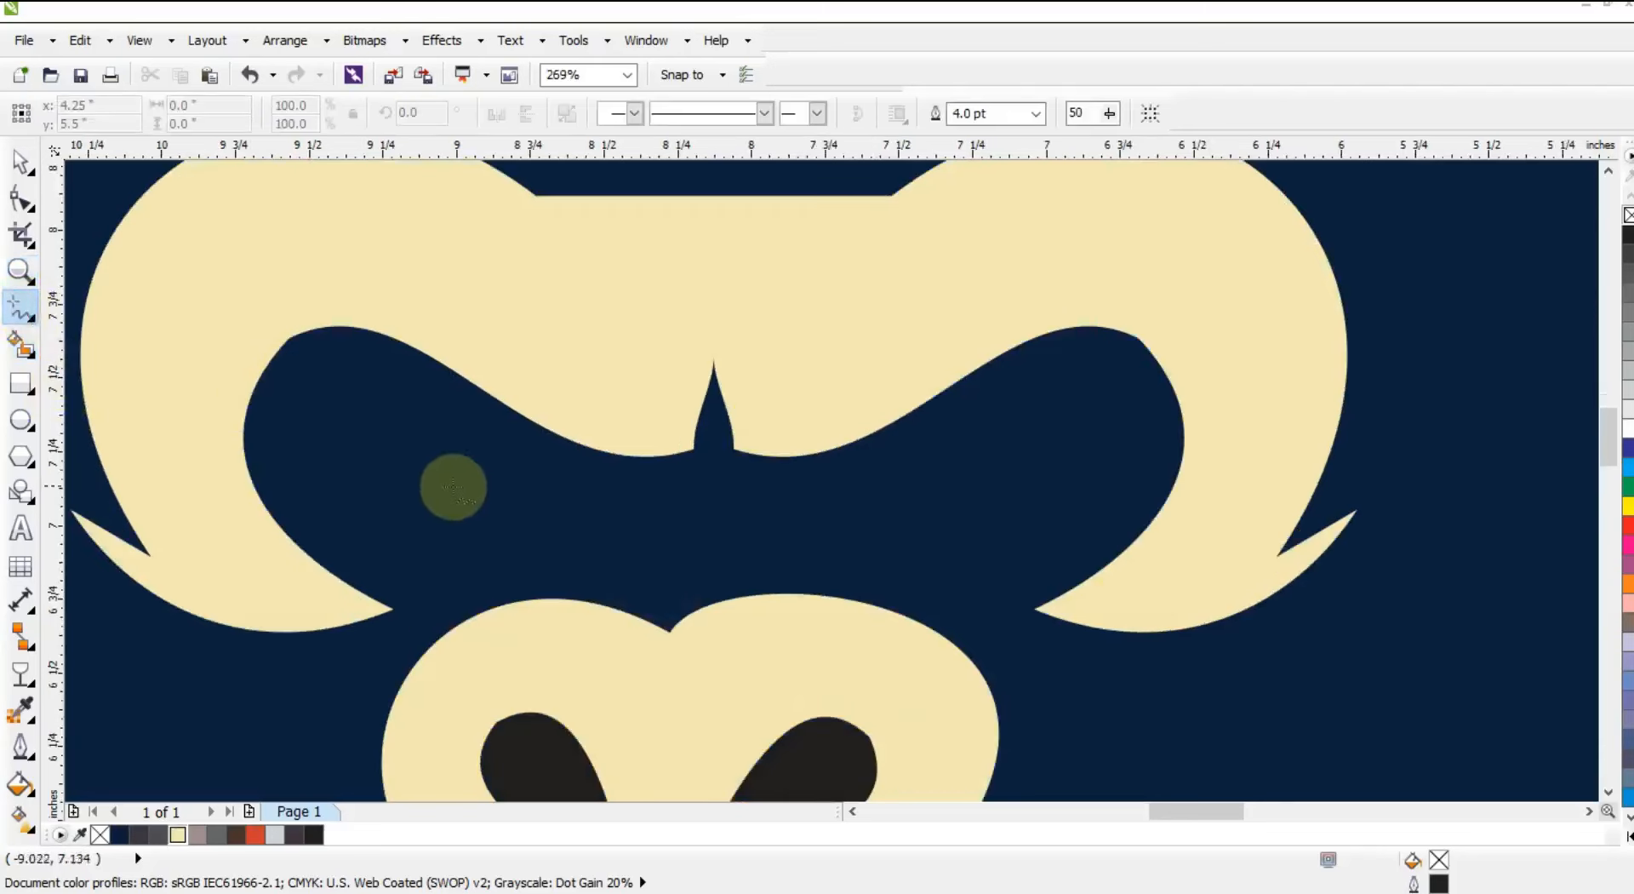
click(530, 518)
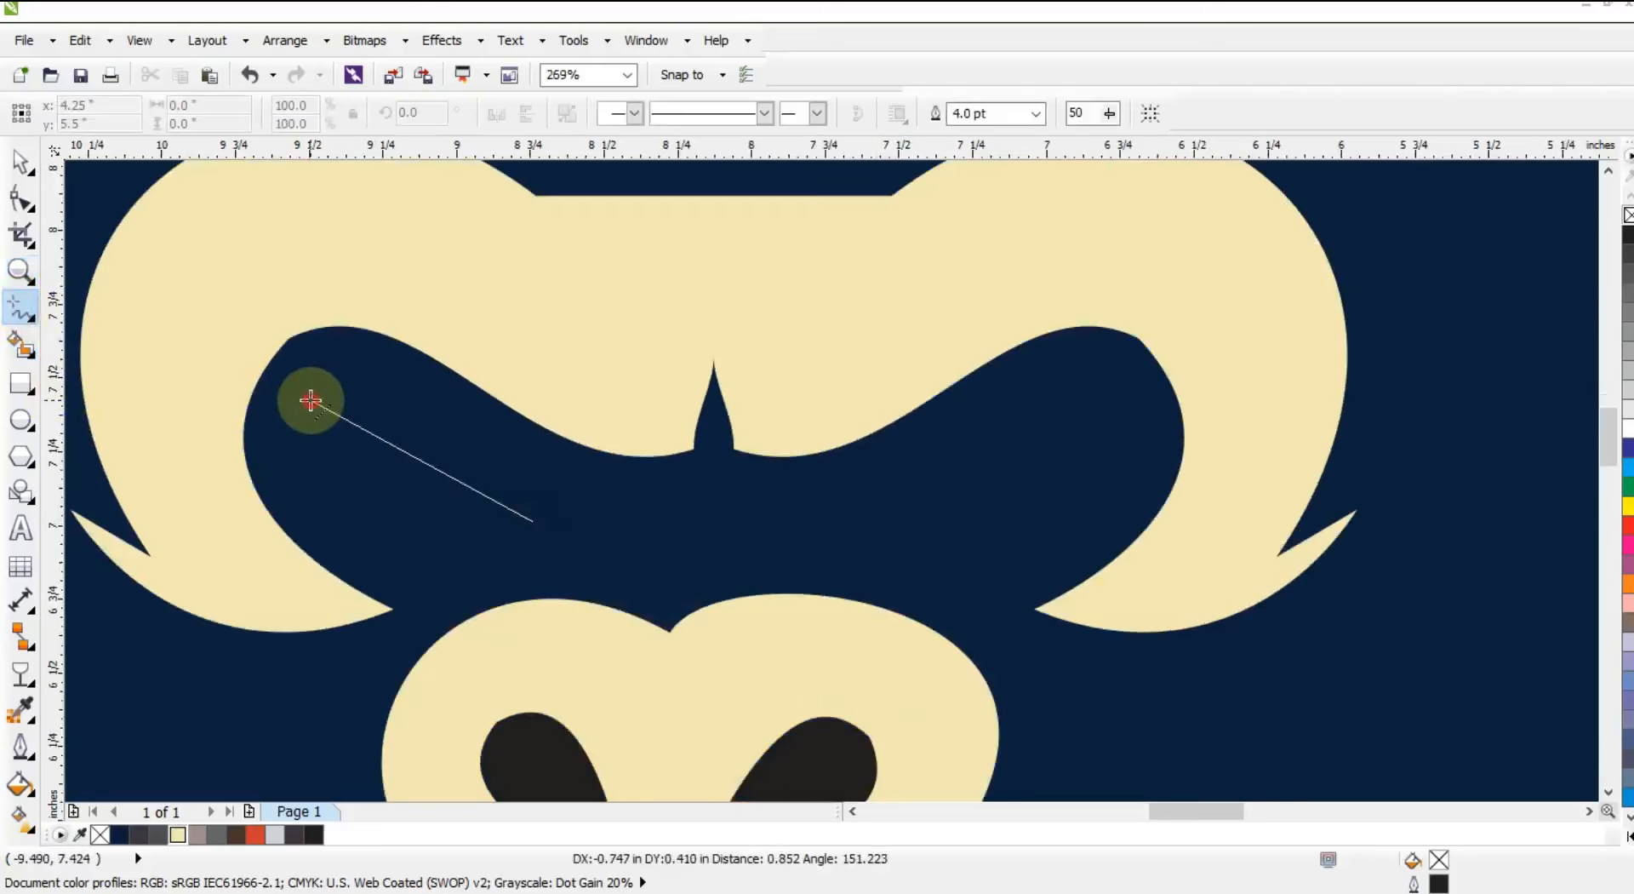
double_click(310, 399)
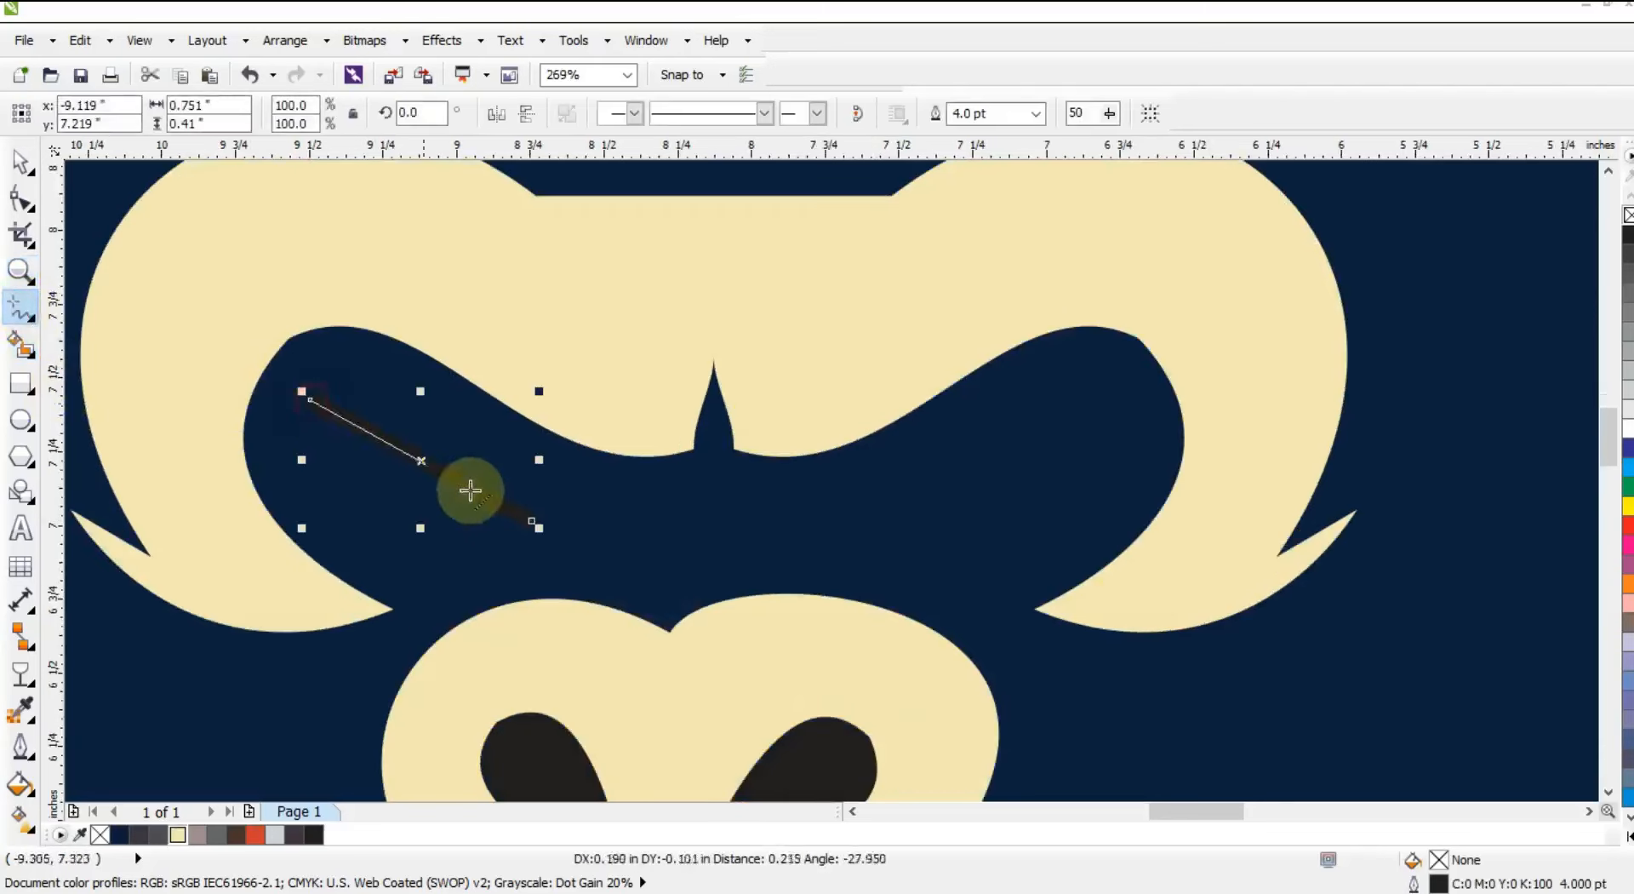
Convert the left eye's segments to curves and bend them into a pointed, almond-shaped eye outline.
click(21, 200)
drag(277, 360, 559, 568)
click(313, 119)
click(434, 464)
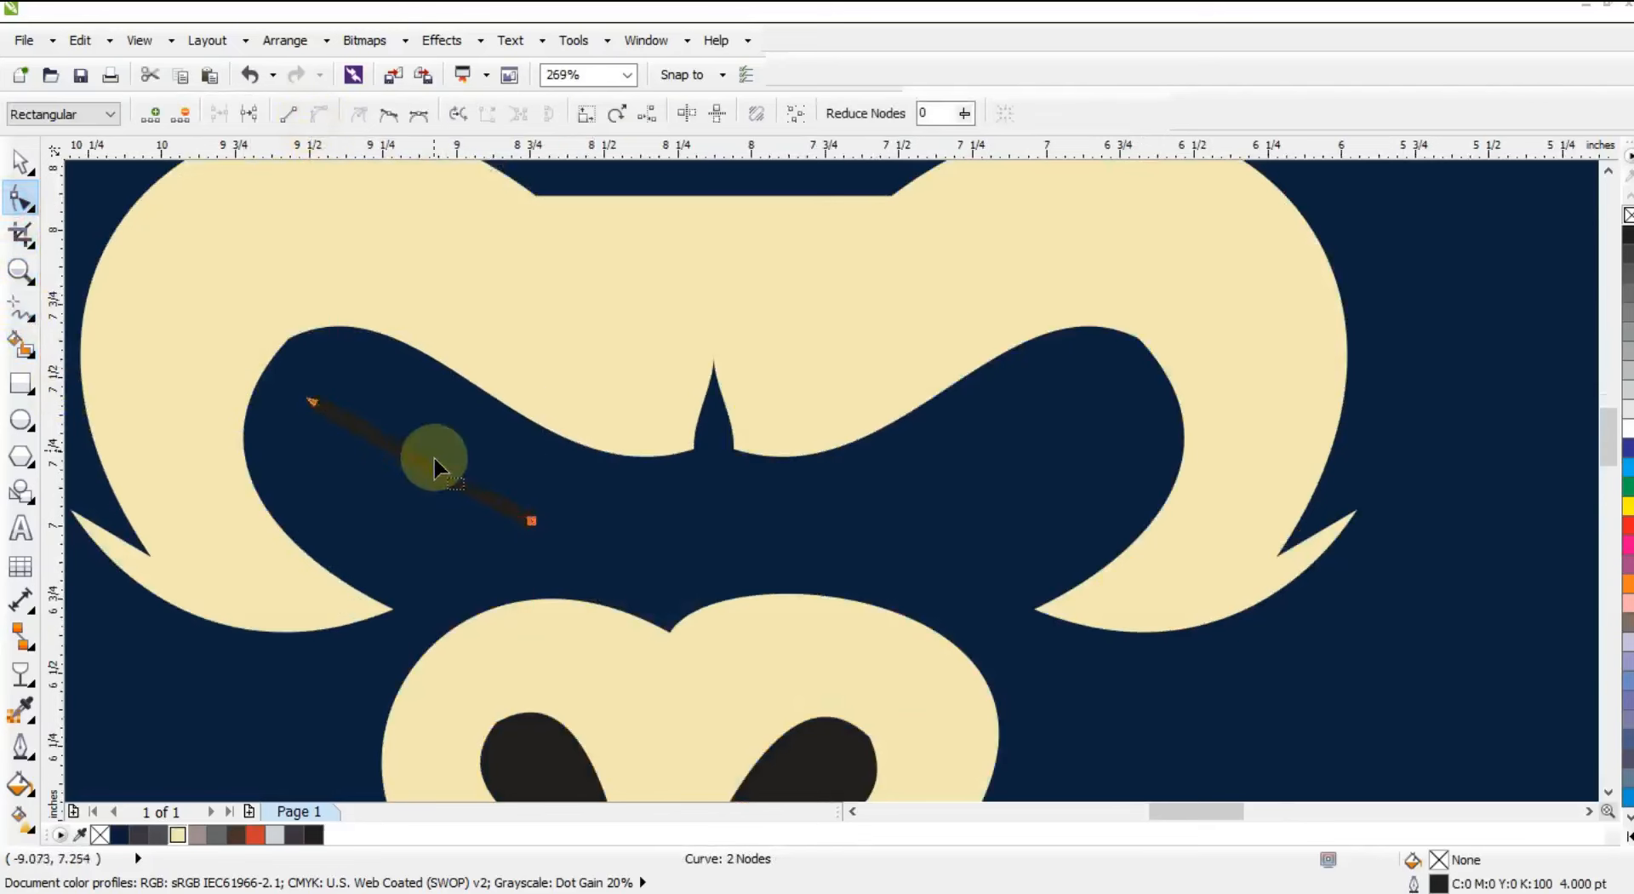
drag(400, 448, 355, 498)
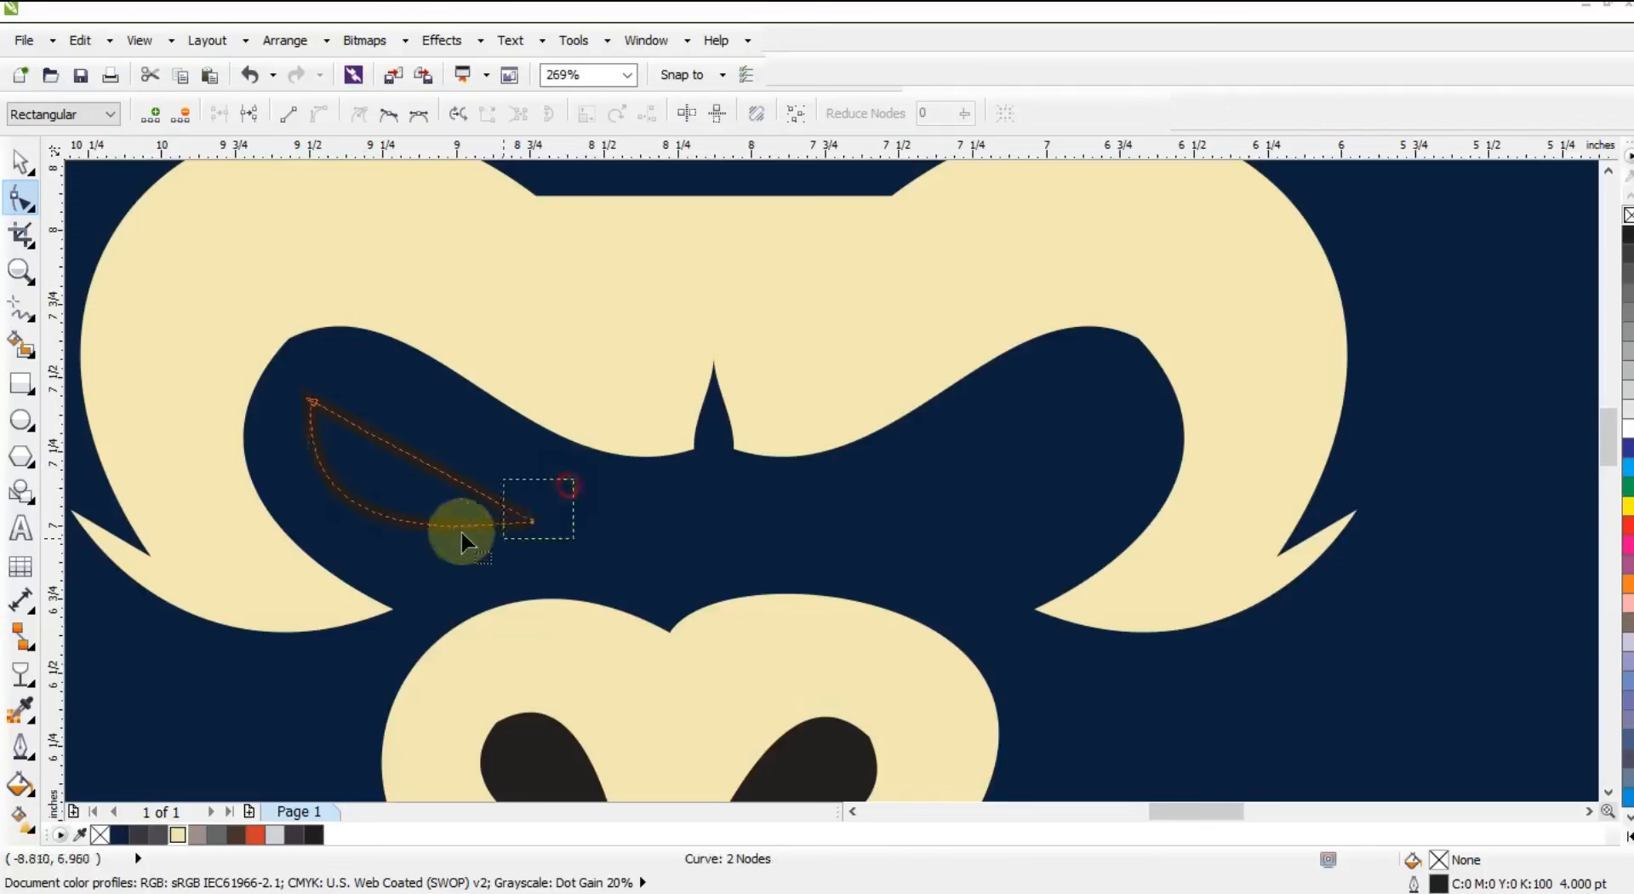
drag(461, 532, 456, 535)
drag(460, 480, 496, 425)
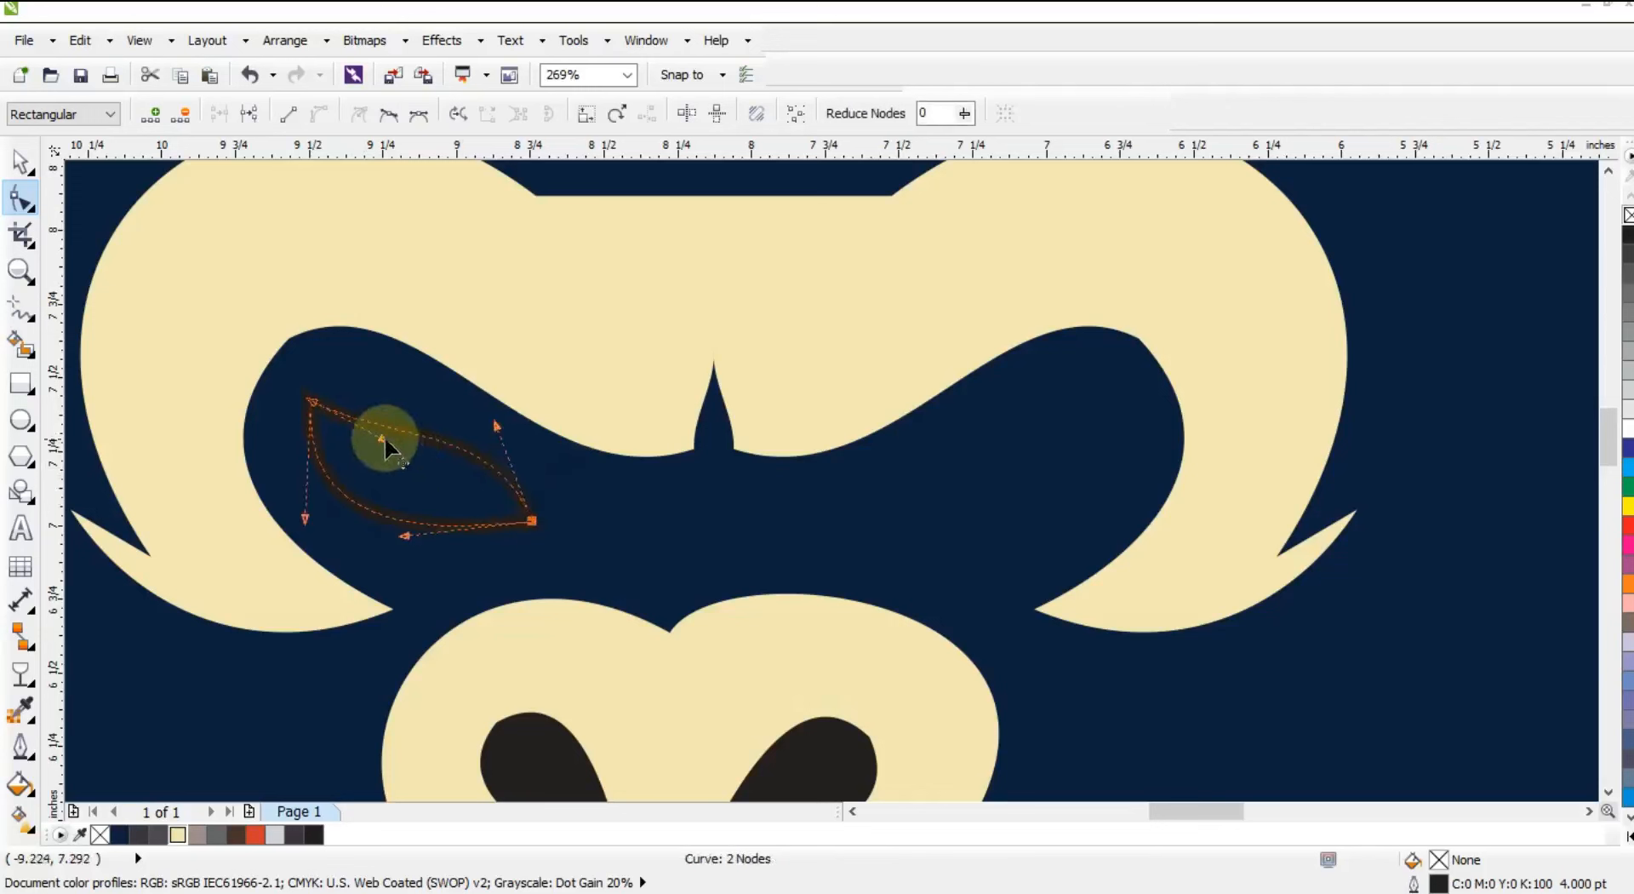
drag(383, 437, 495, 413)
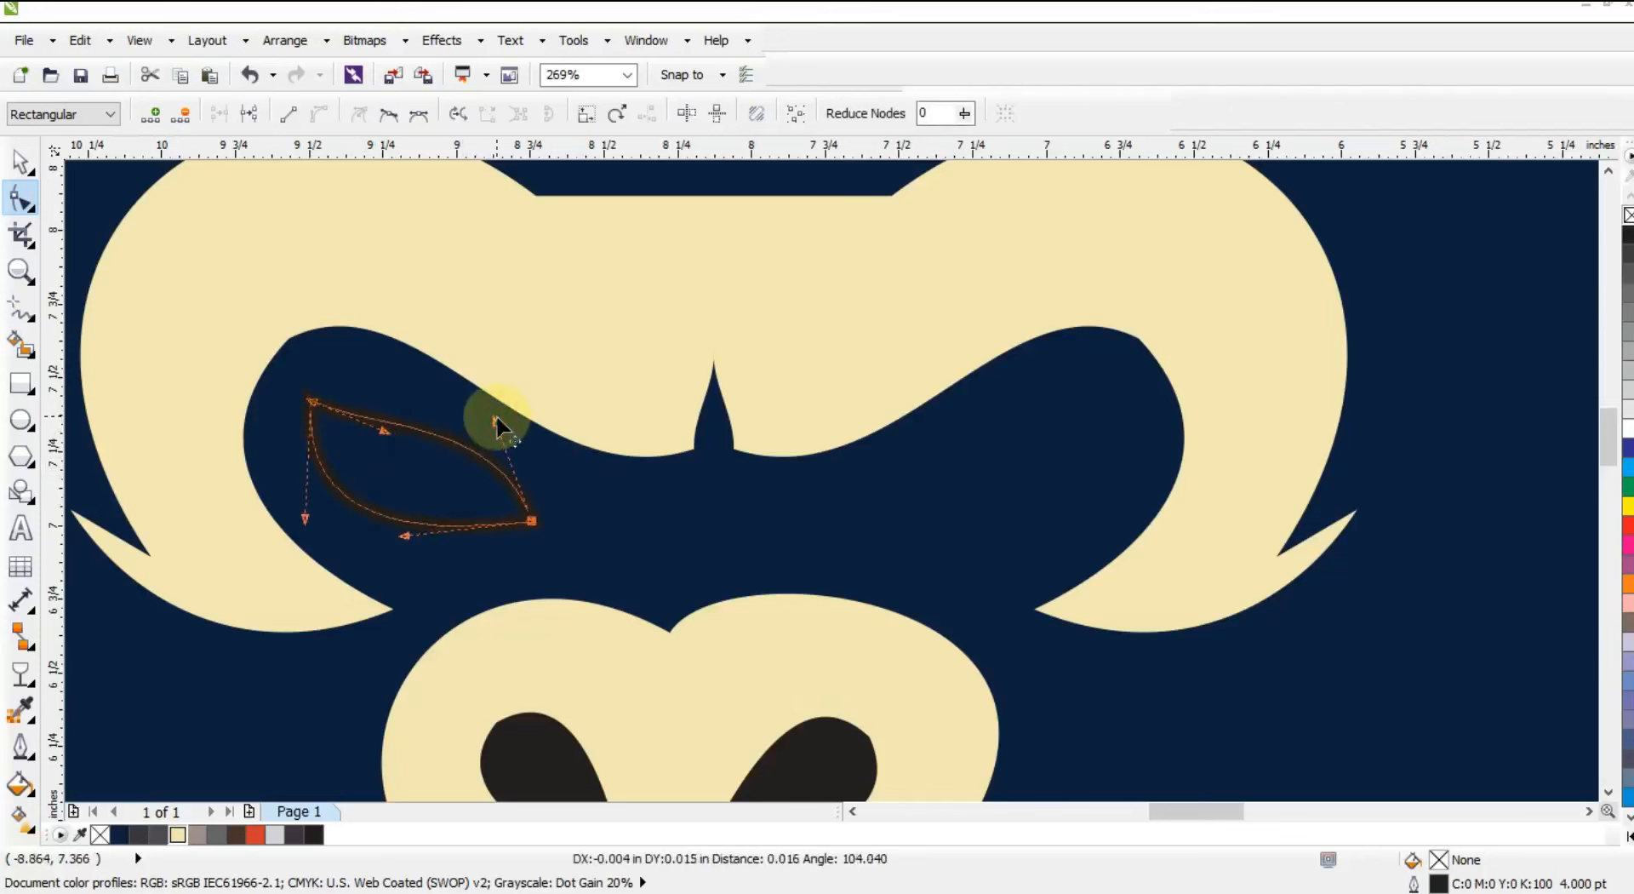
Fill the left eye with orange-red (#D03C2C), remove its outline, clip a white-rimmed dark pupil inside and scale it to 85.7%.
click(14, 158)
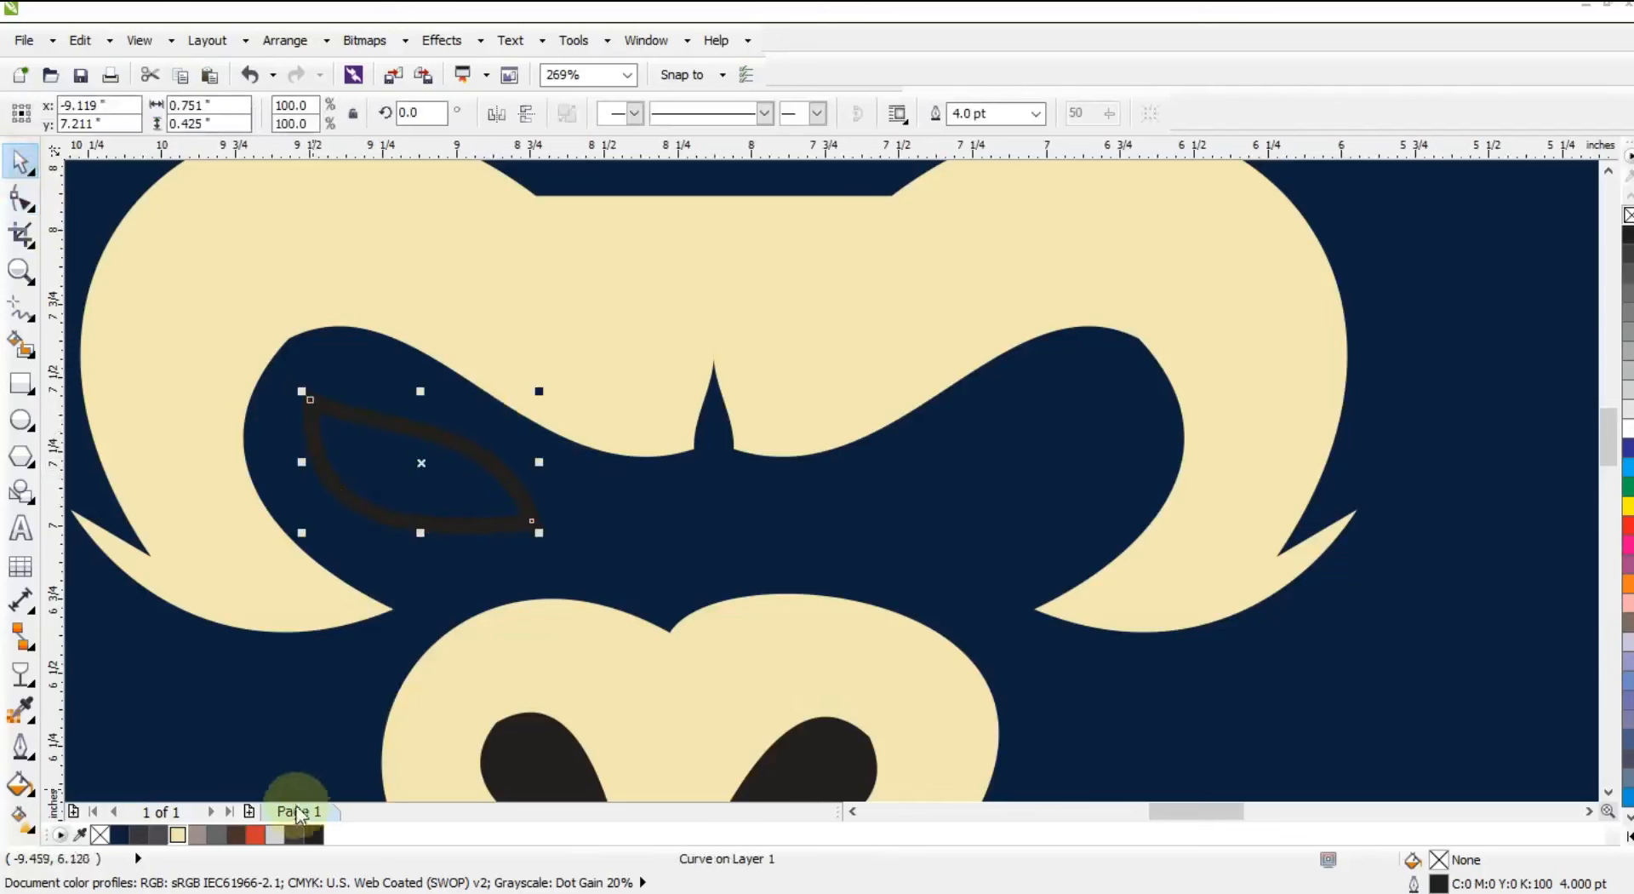
click(255, 834)
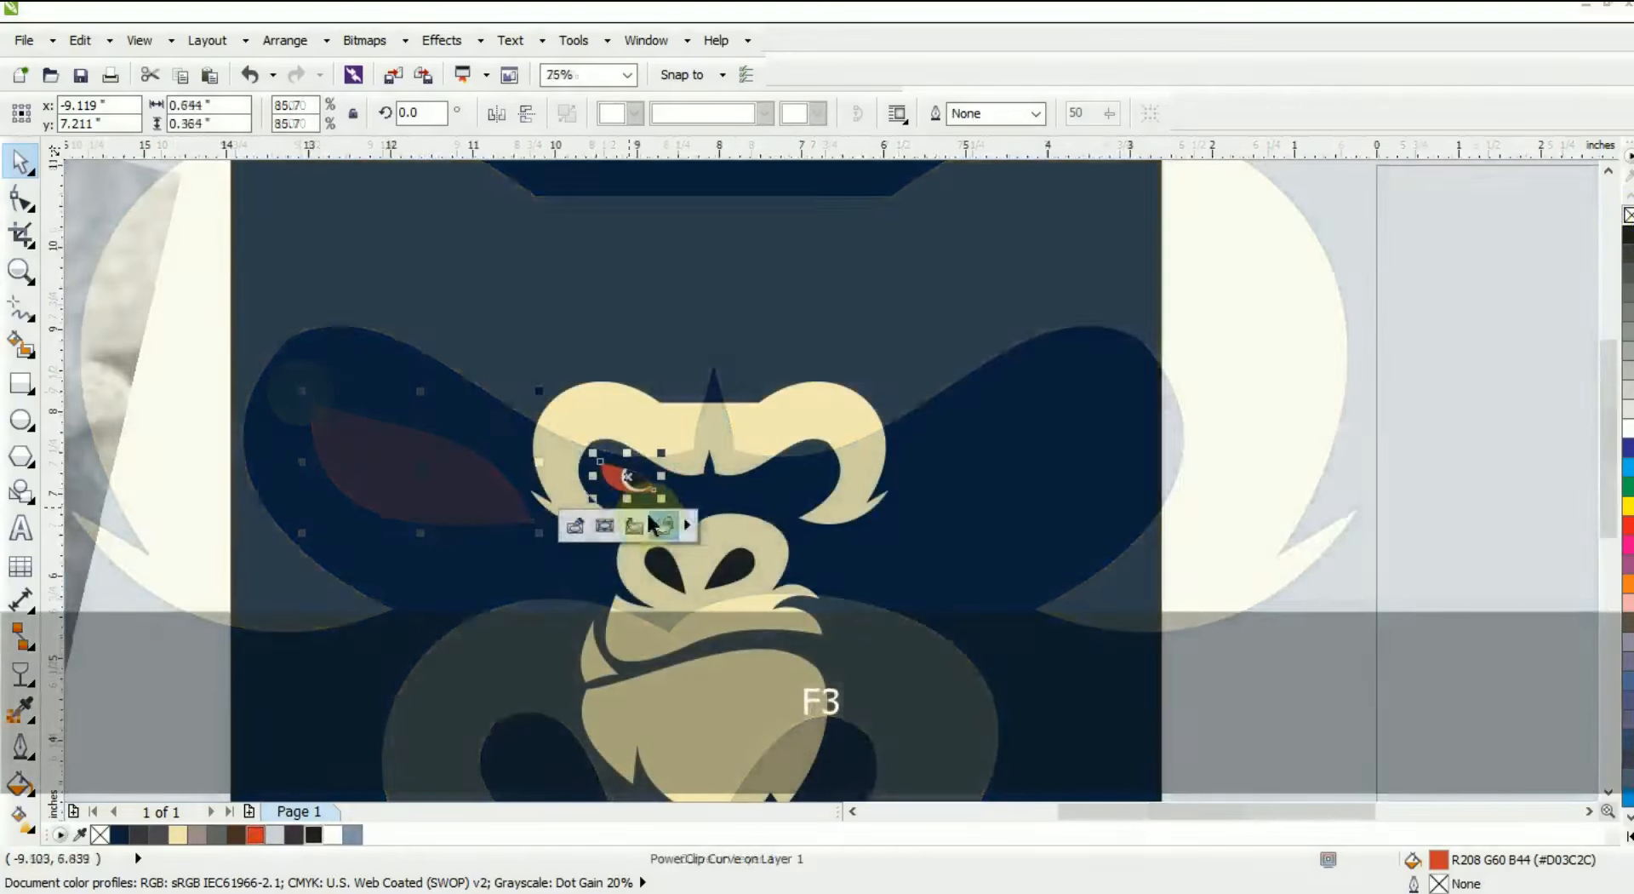
key(Escape)
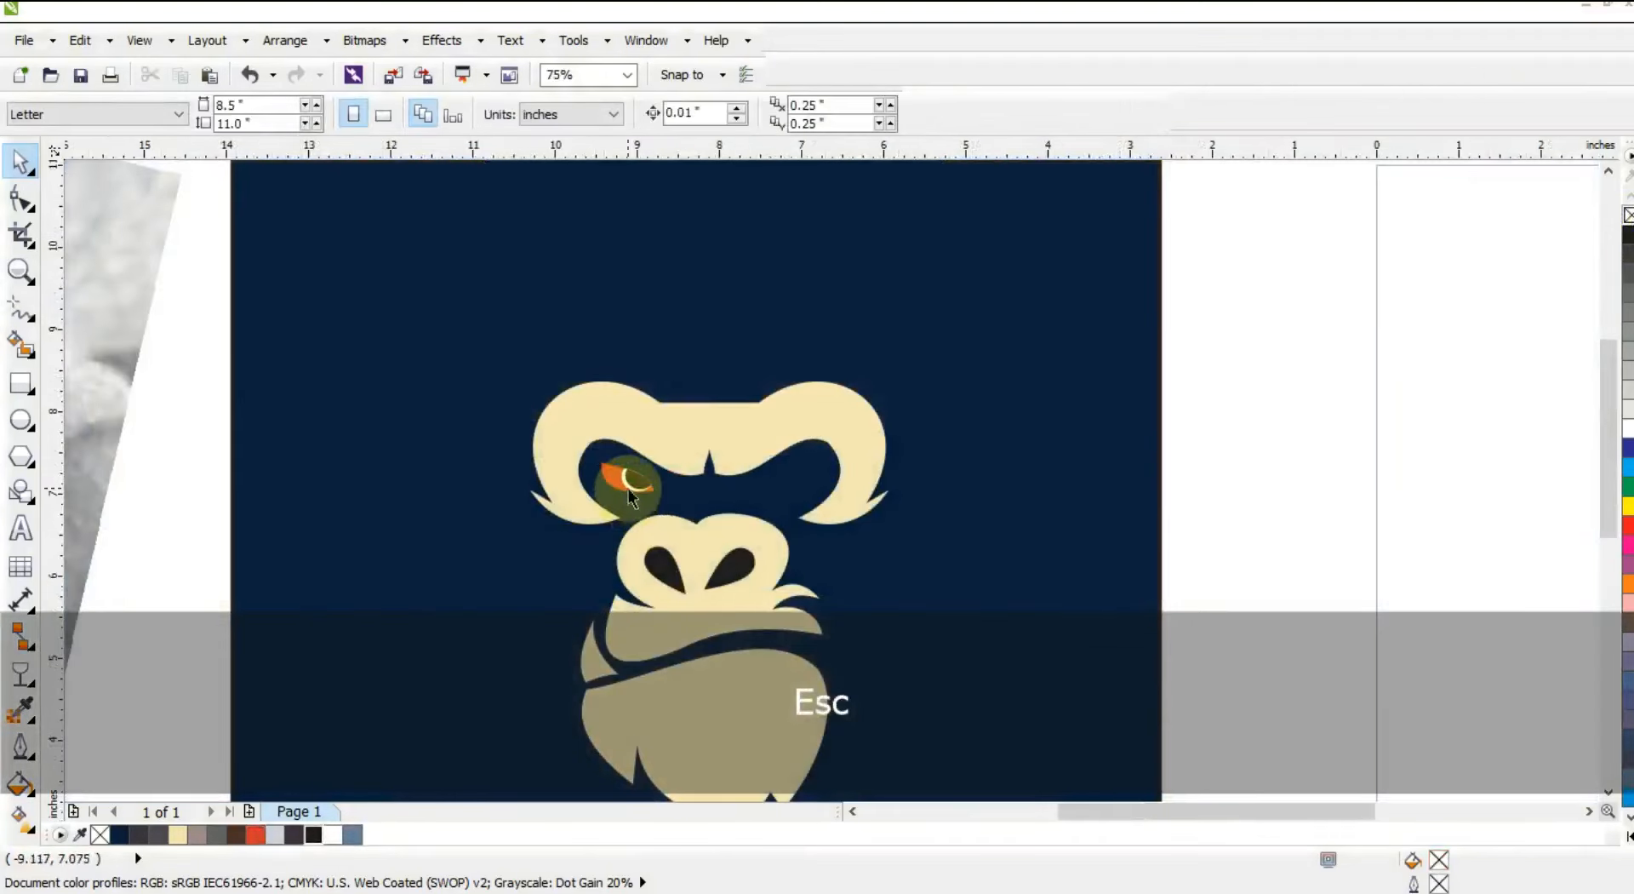
Place a horizontally mirrored copy of the finished left eye in the right eye socket.
click(628, 489)
drag(661, 475, 785, 485)
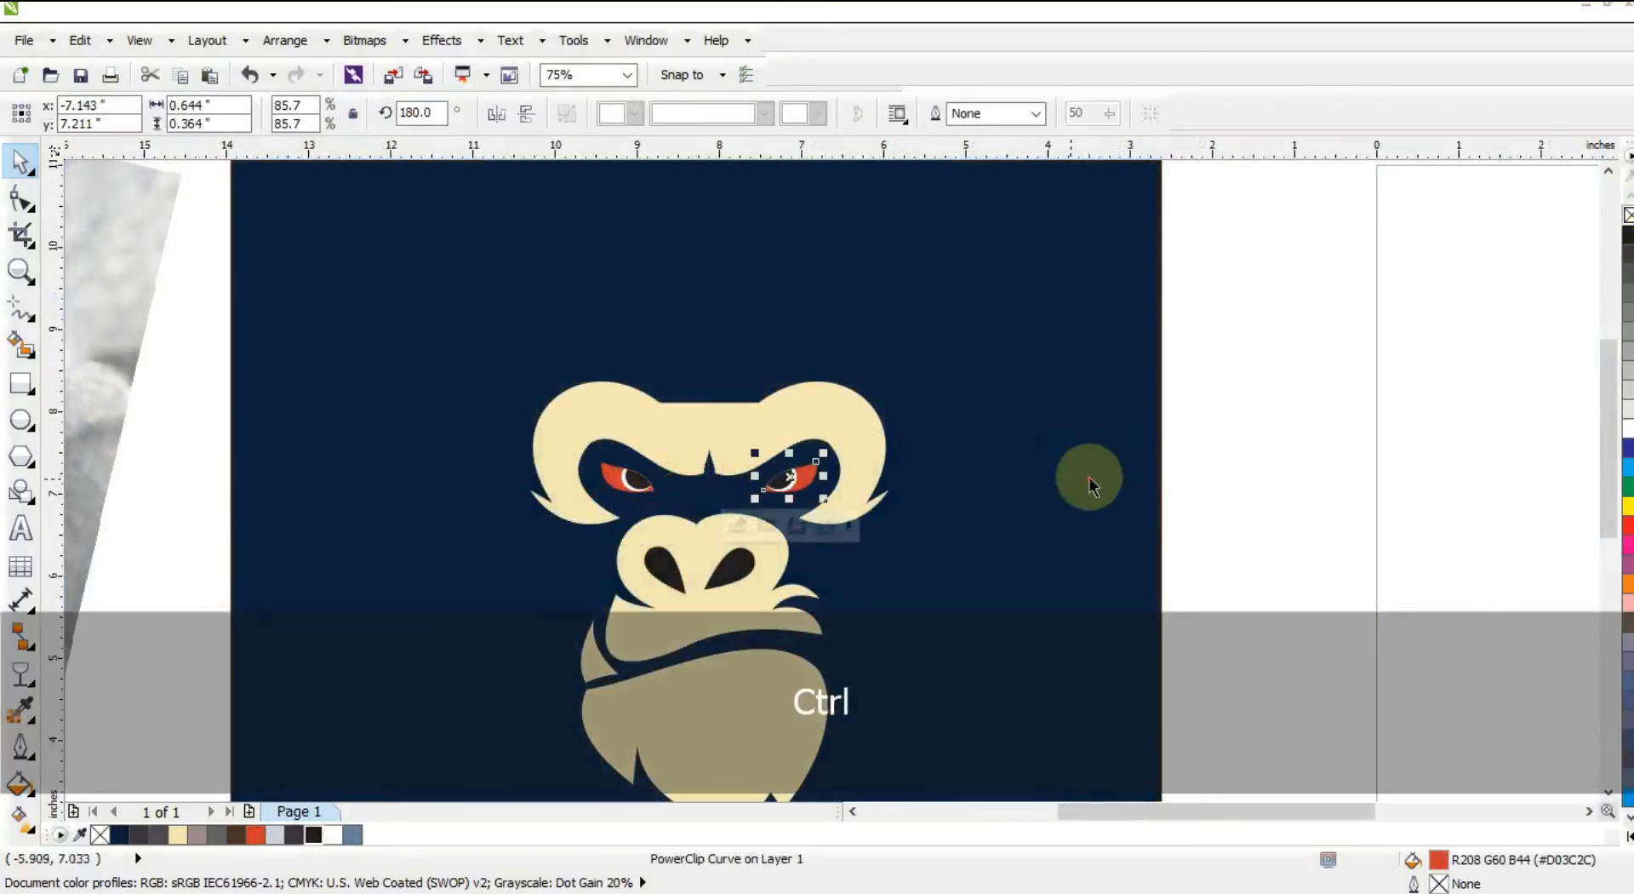
key(F3)
key(Escape)
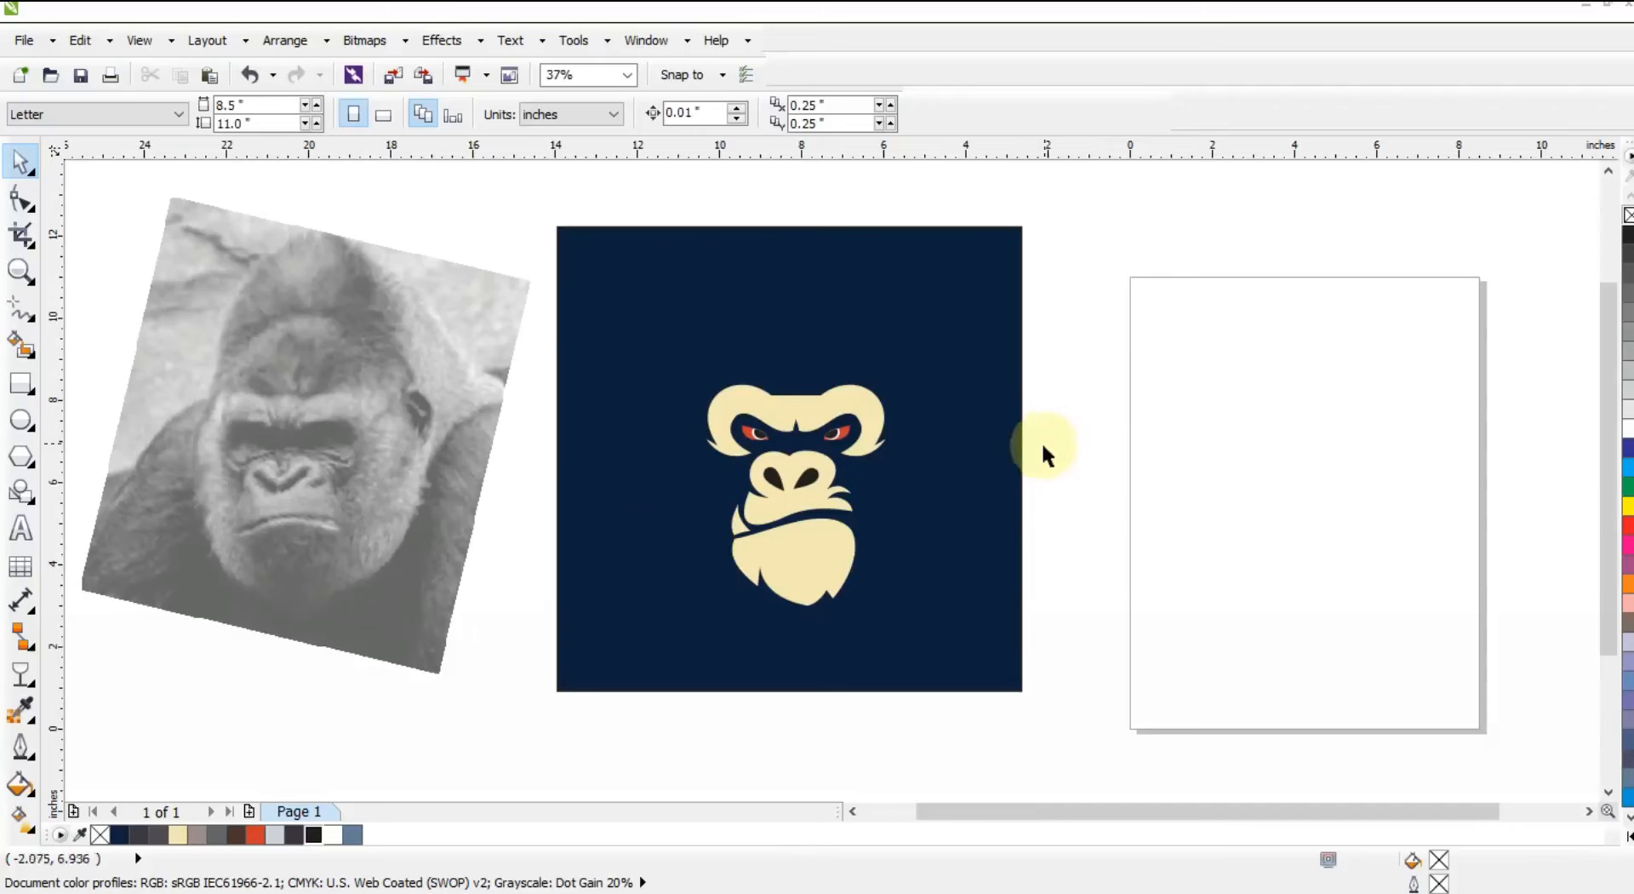
scroll(993, 452, down, 1)
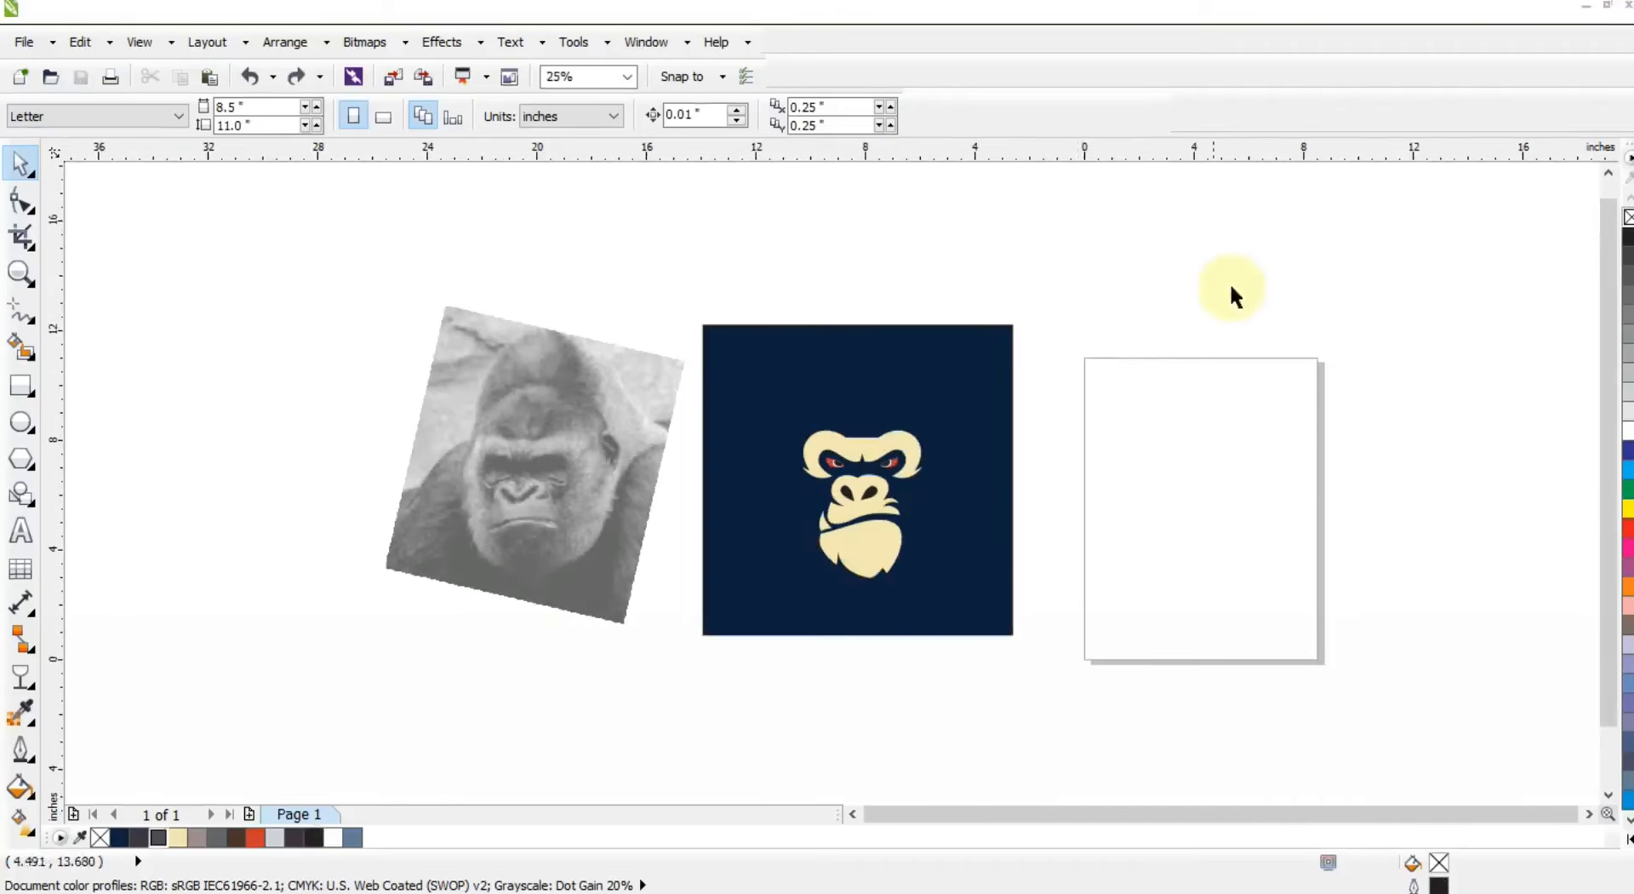
click(19, 275)
drag(760, 394, 1022, 615)
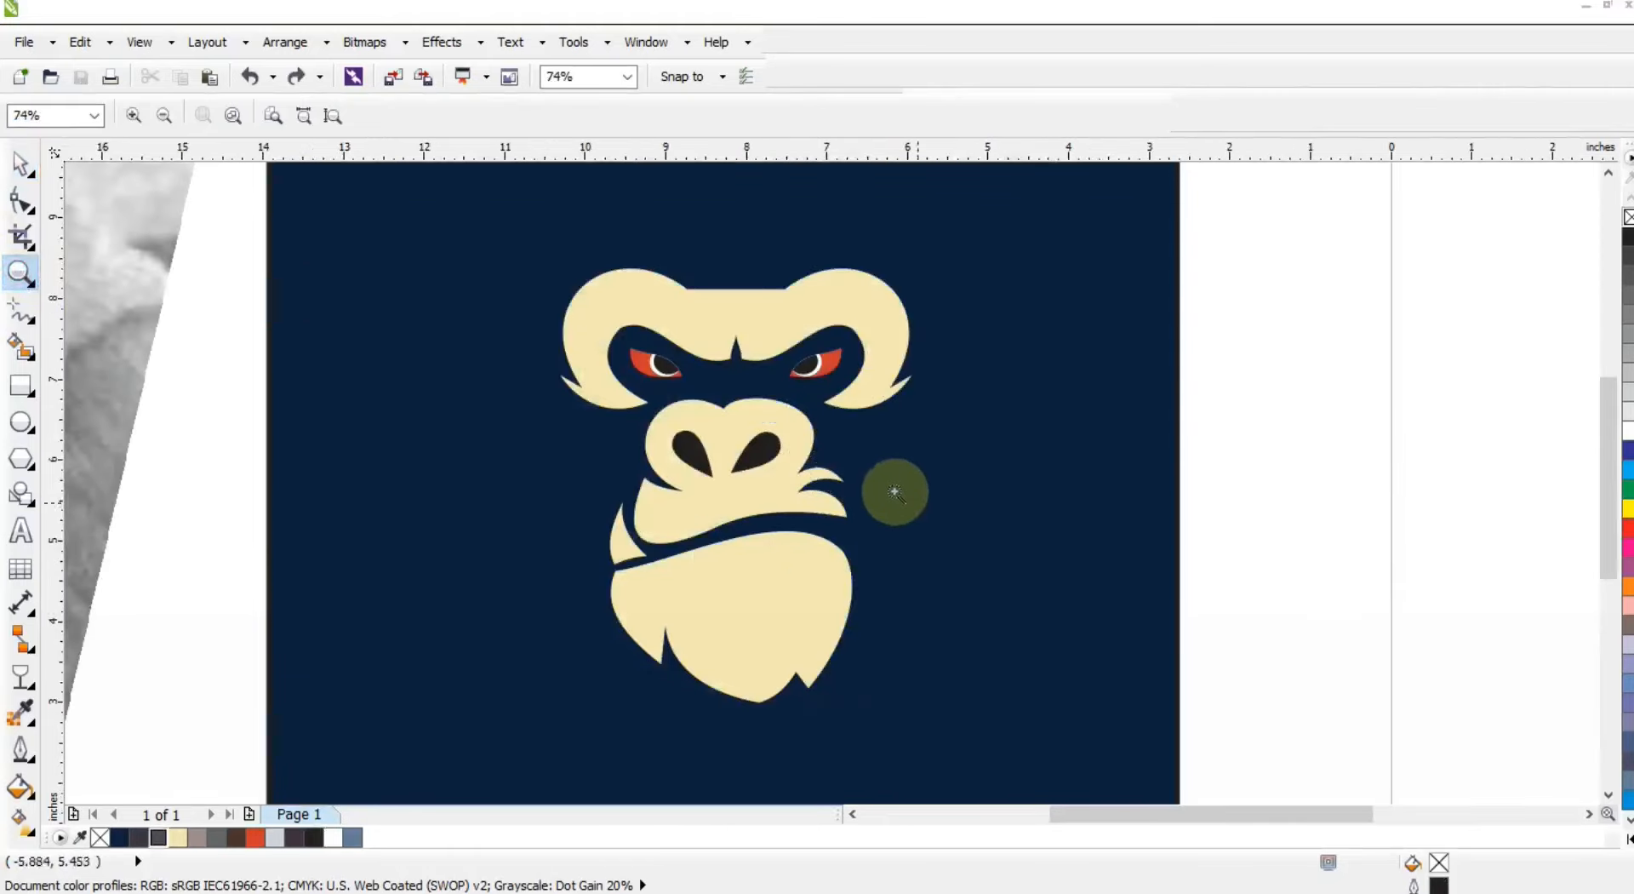
click(19, 315)
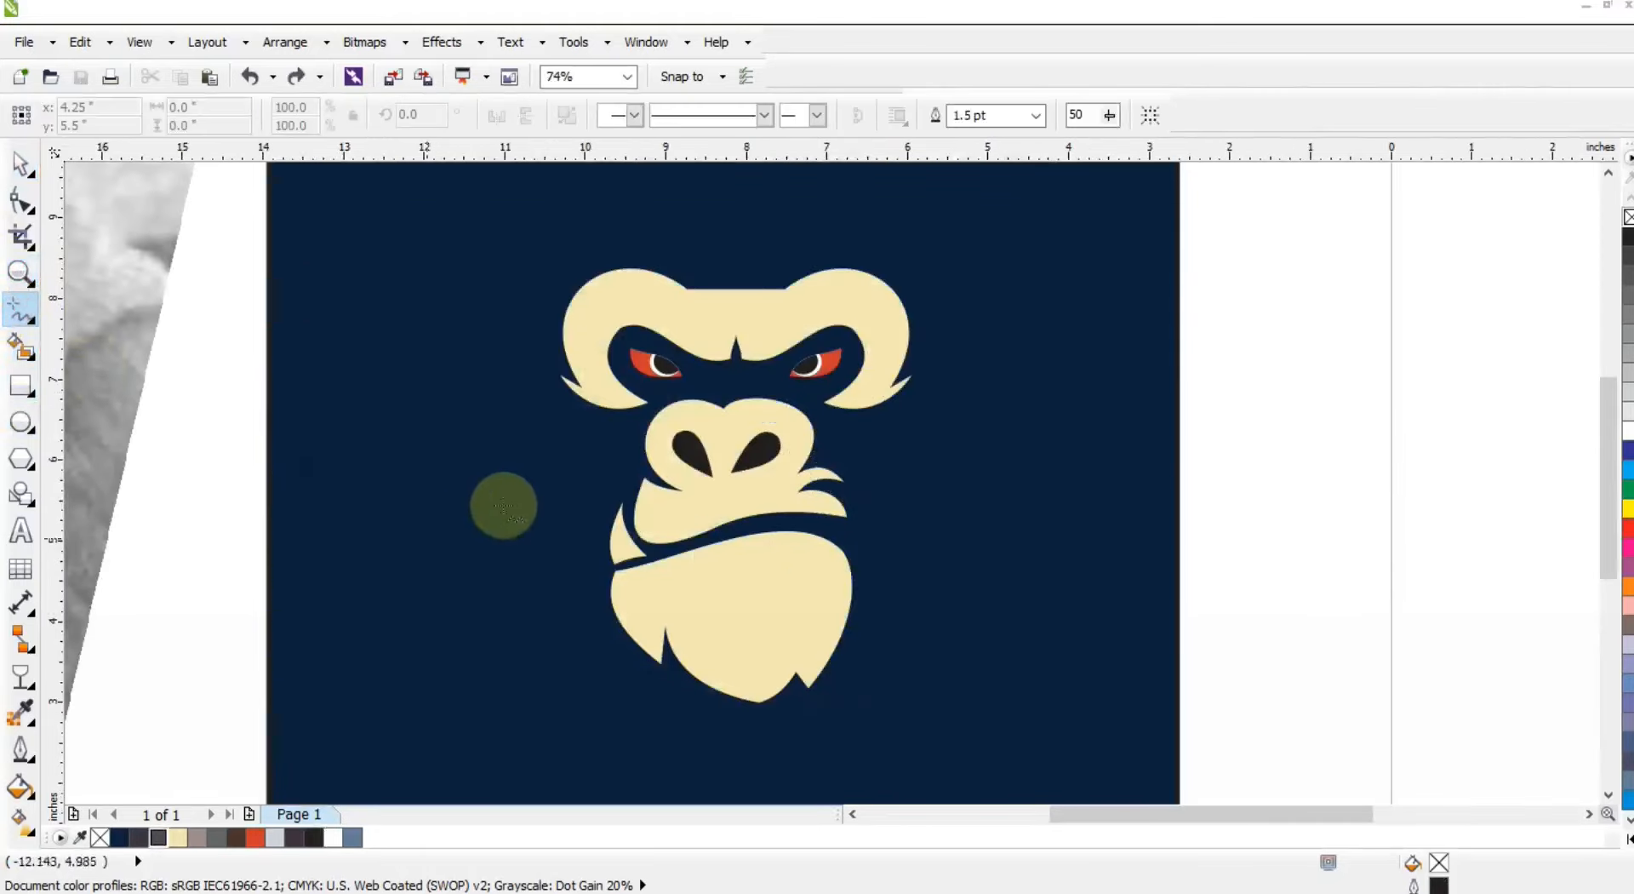
click(637, 471)
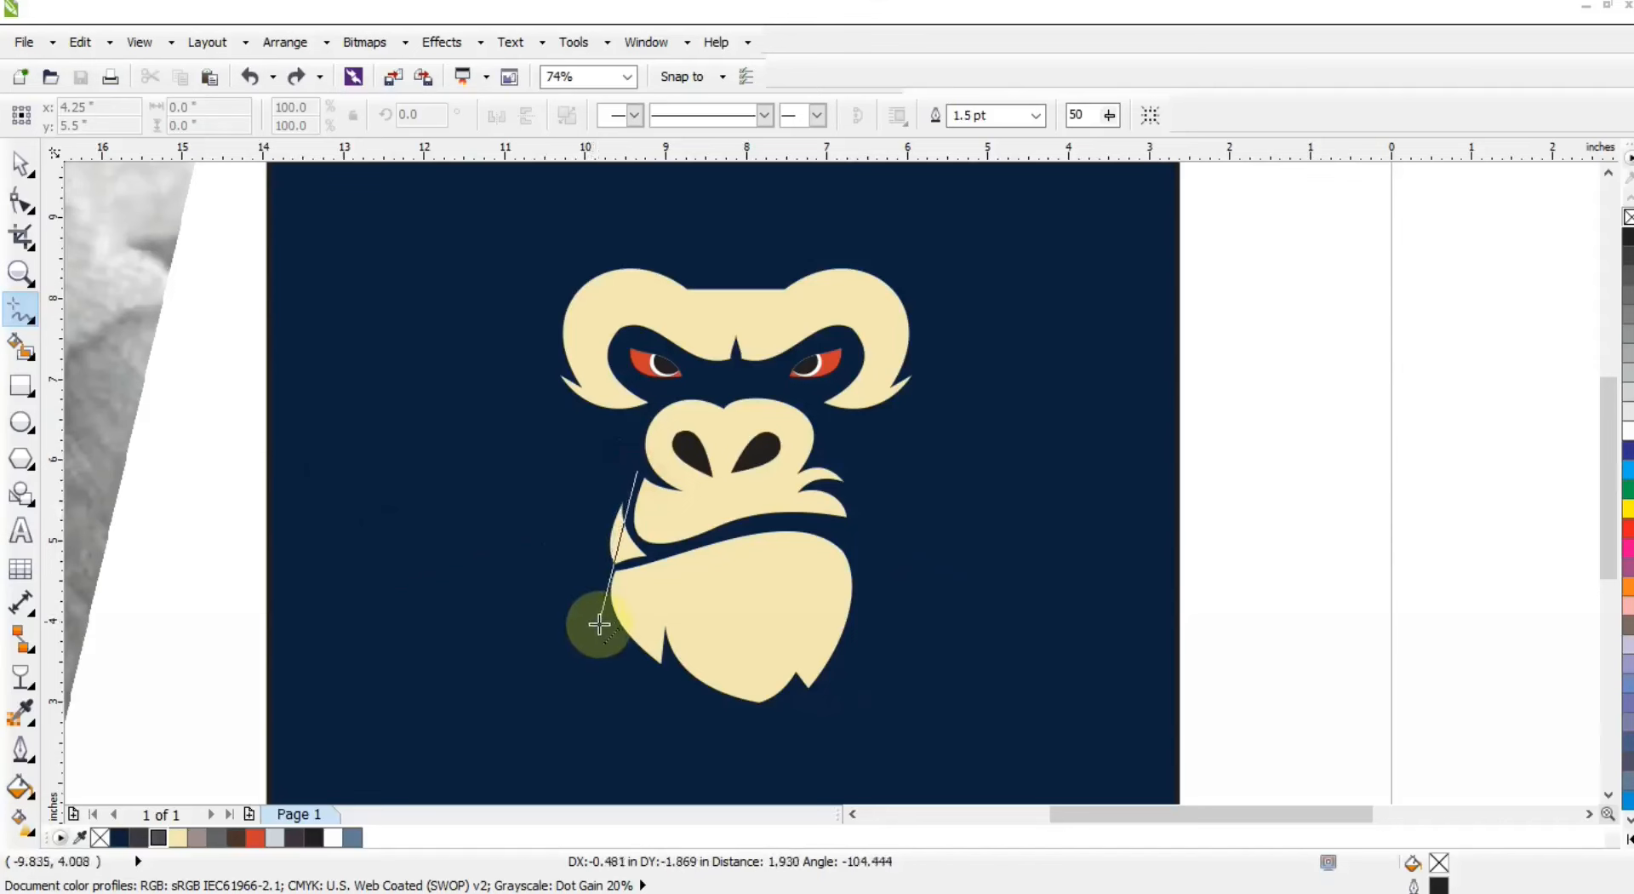
click(1333, 479)
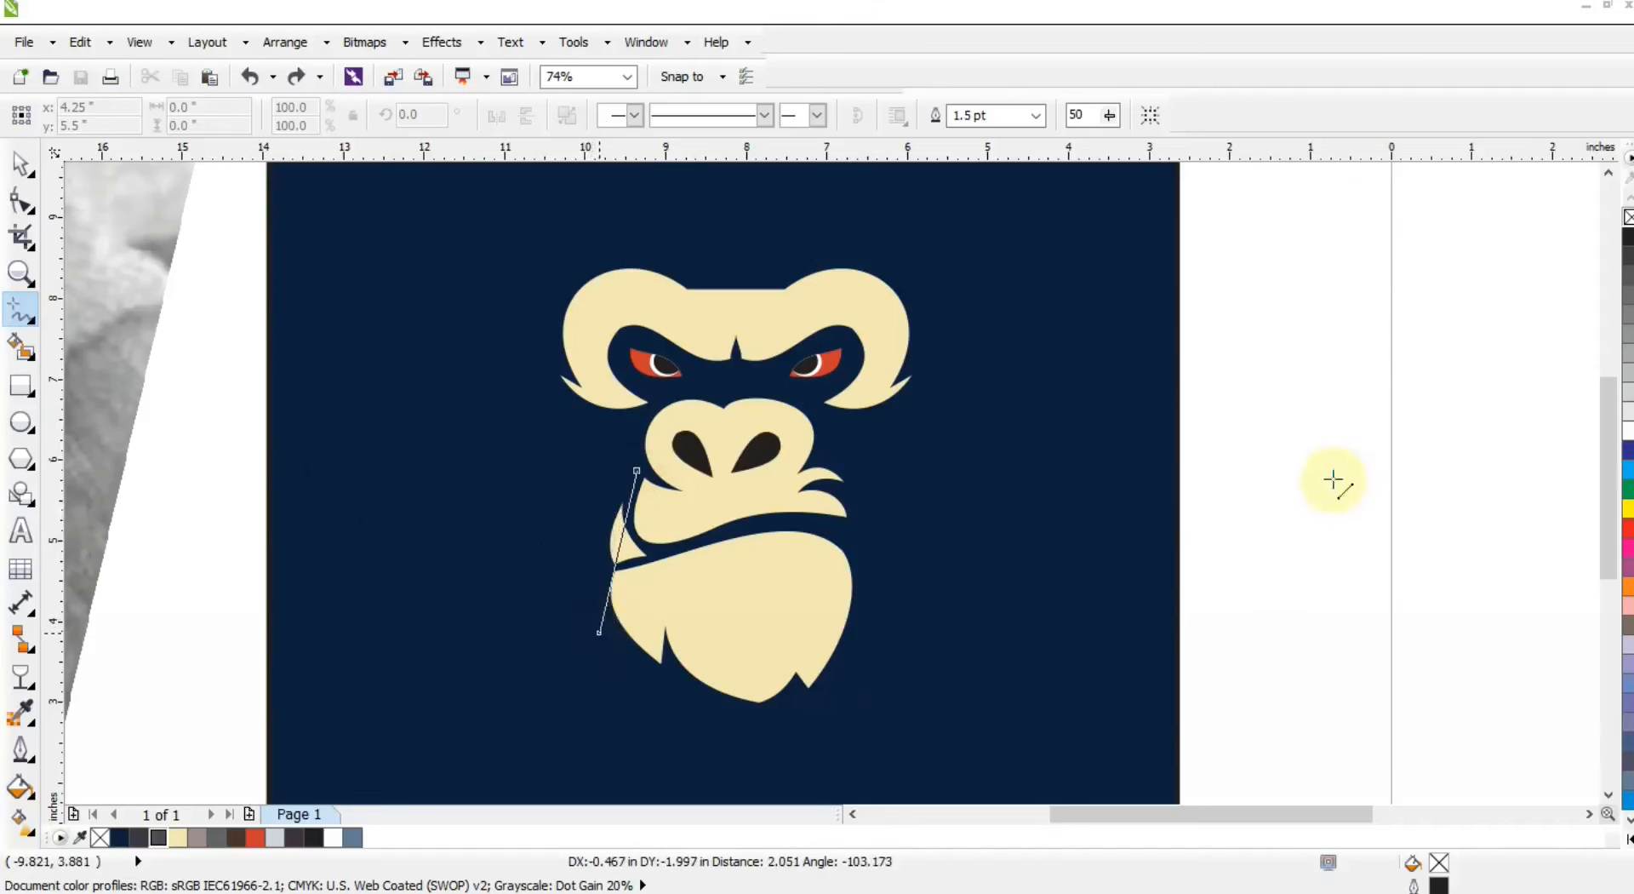
key(ctrl+z)
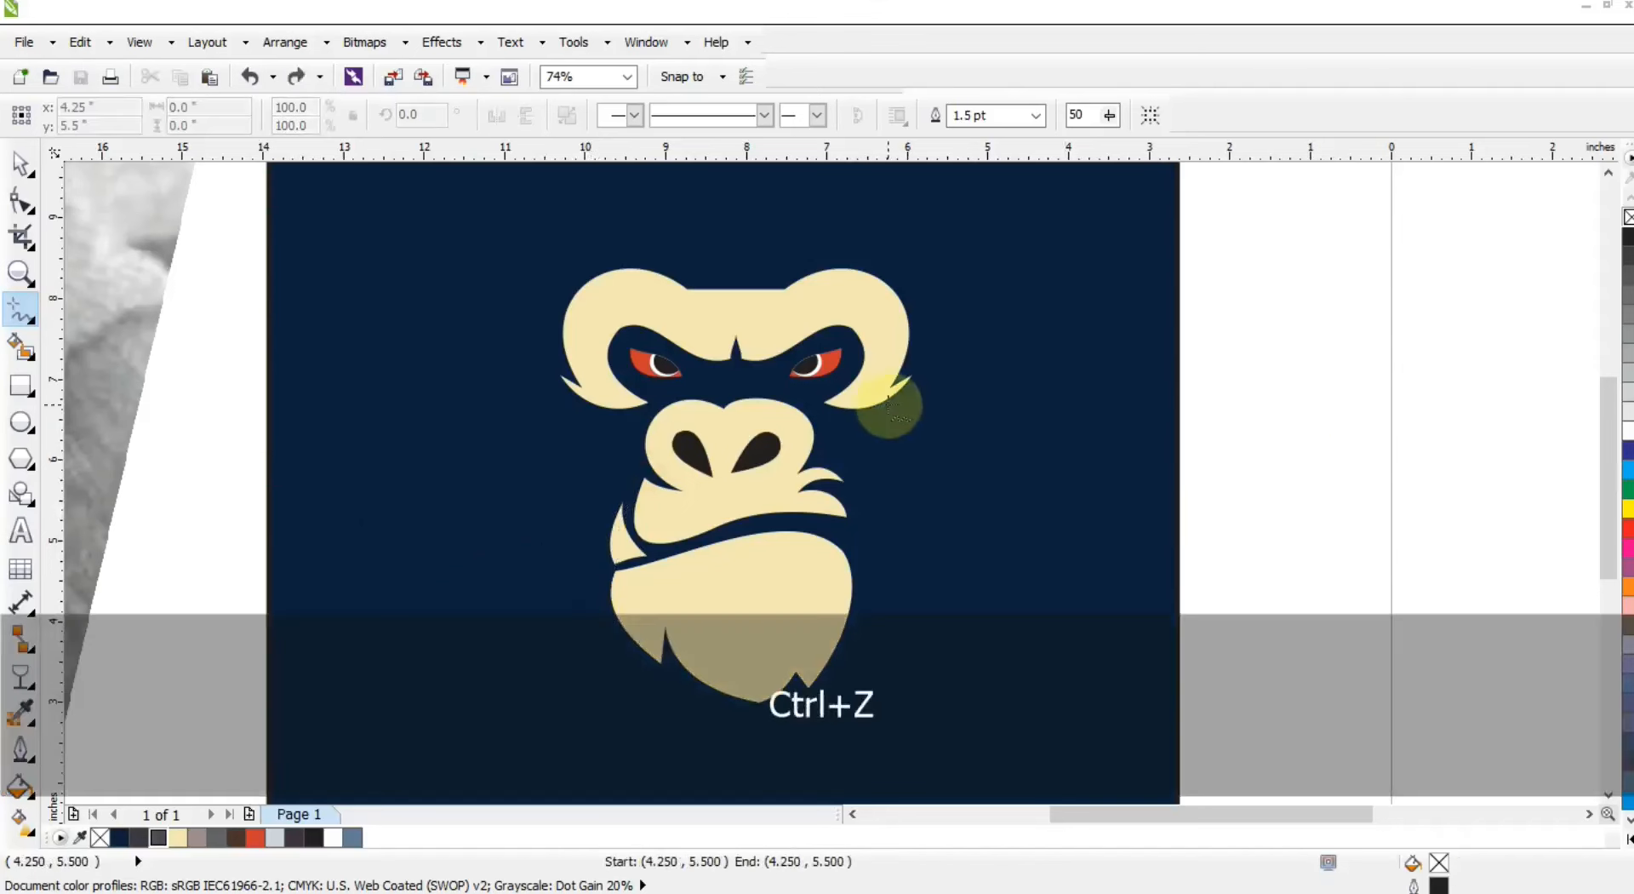
Draw a slanted white 3 pt line about 0.54 in wide and 2.35 in tall beside the left jaw.
click(1035, 114)
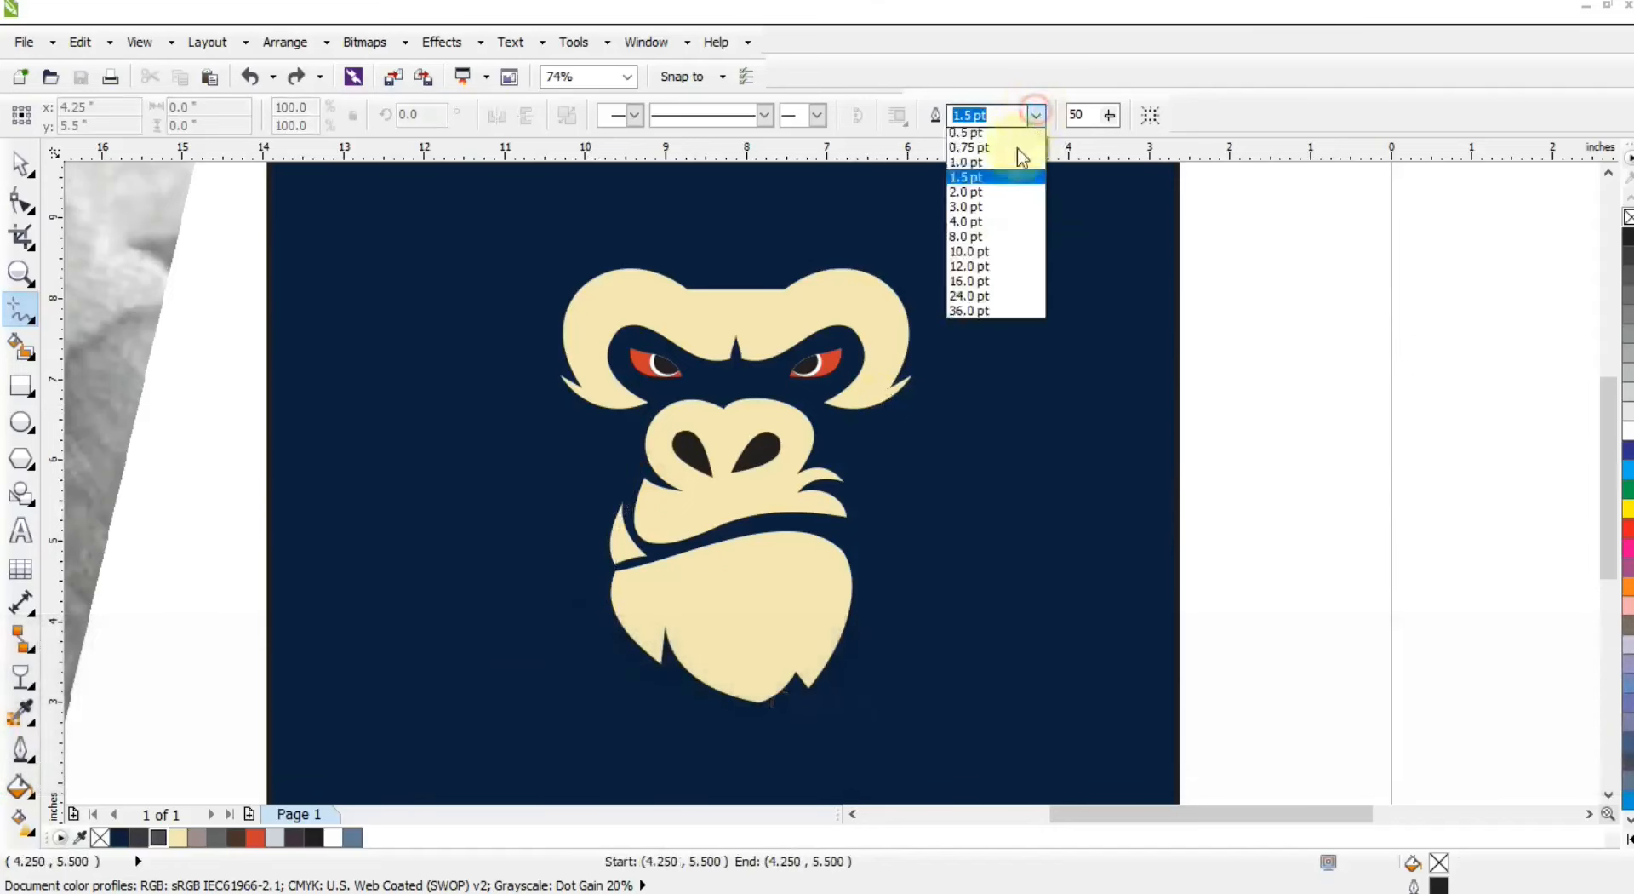
click(967, 241)
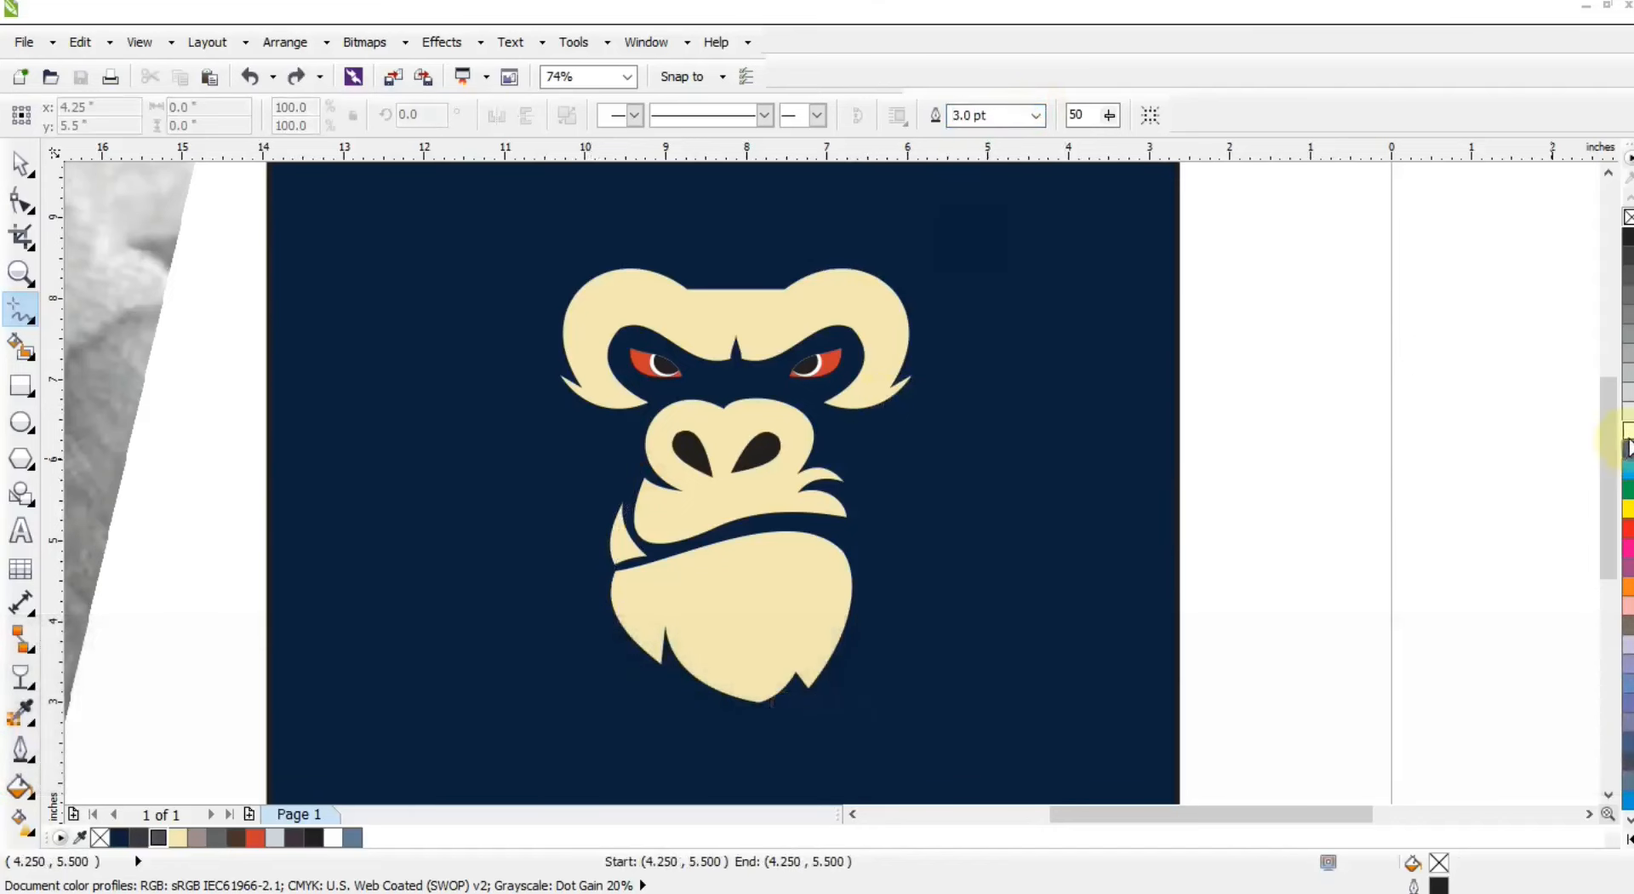
mouse_move(638, 466)
mouse_down()
mouse_move(573, 521)
mouse_move(594, 656)
mouse_move(605, 448)
mouse_move(637, 464)
mouse_up()
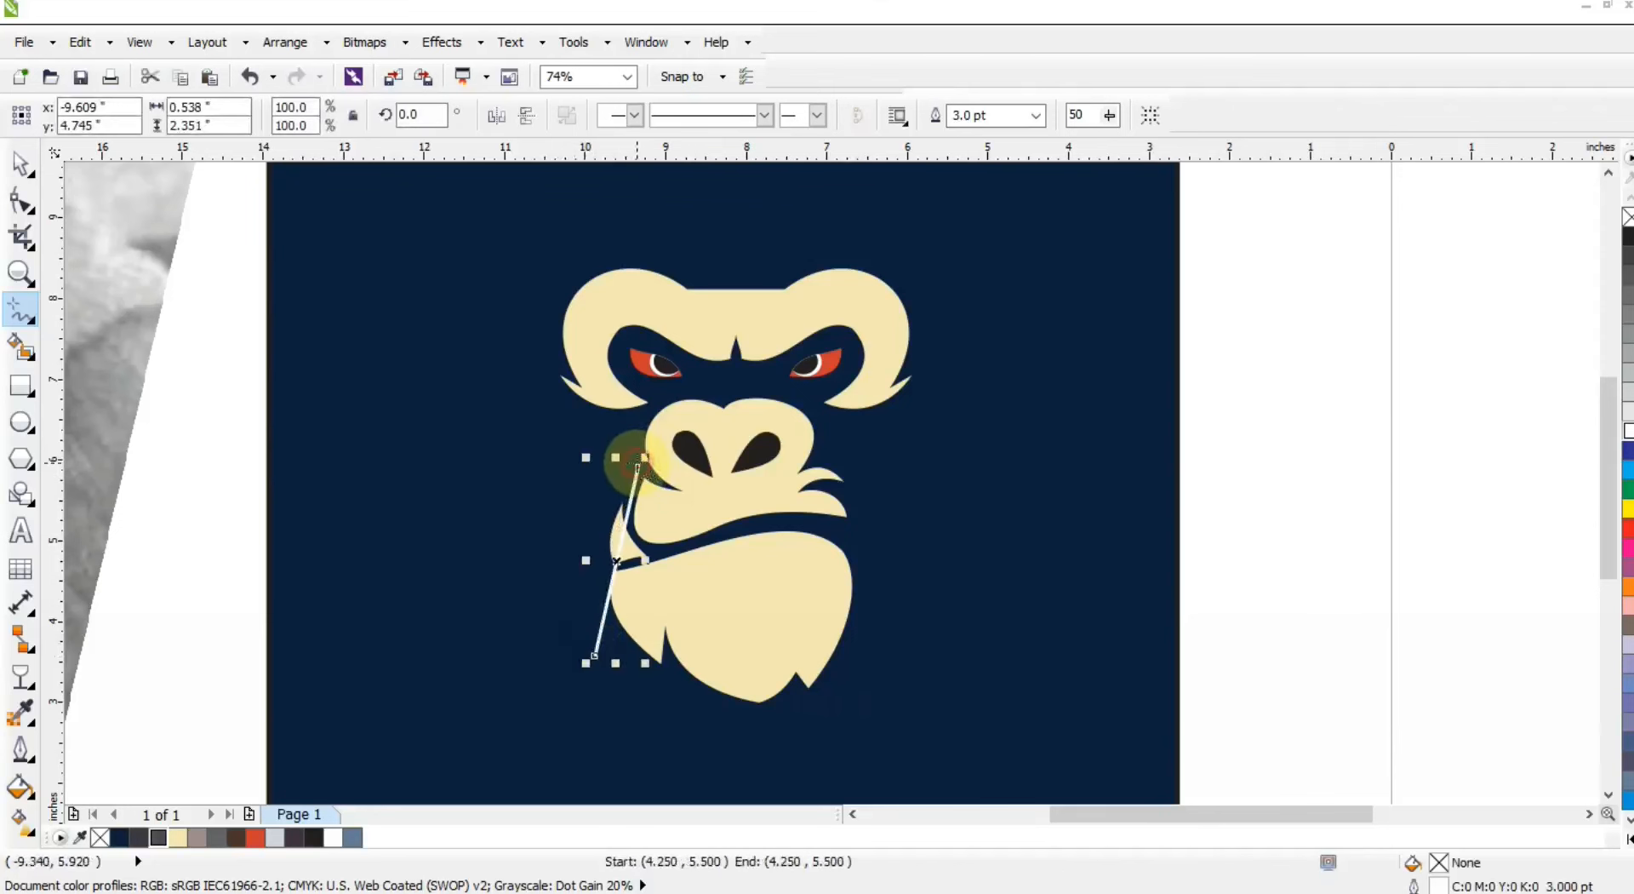
Convert the line's segments to curves and bend them outward into a narrow, pointed crescent.
click(22, 204)
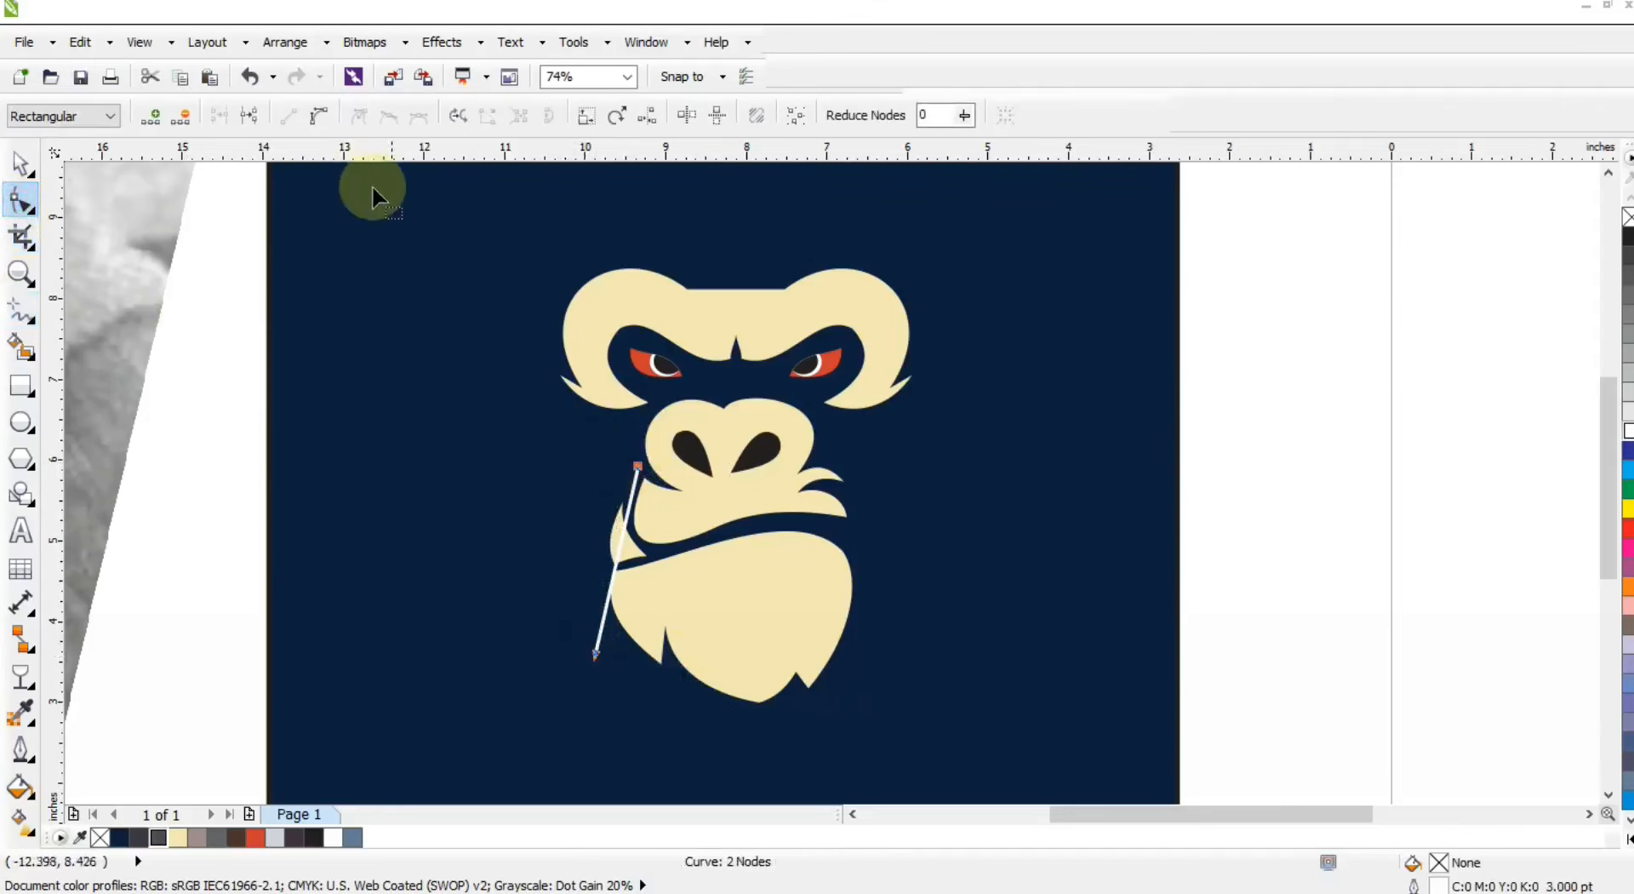
click(320, 118)
click(624, 533)
mouse_move(626, 541)
mouse_down()
mouse_move(602, 522)
mouse_move(608, 562)
mouse_move(595, 548)
mouse_up()
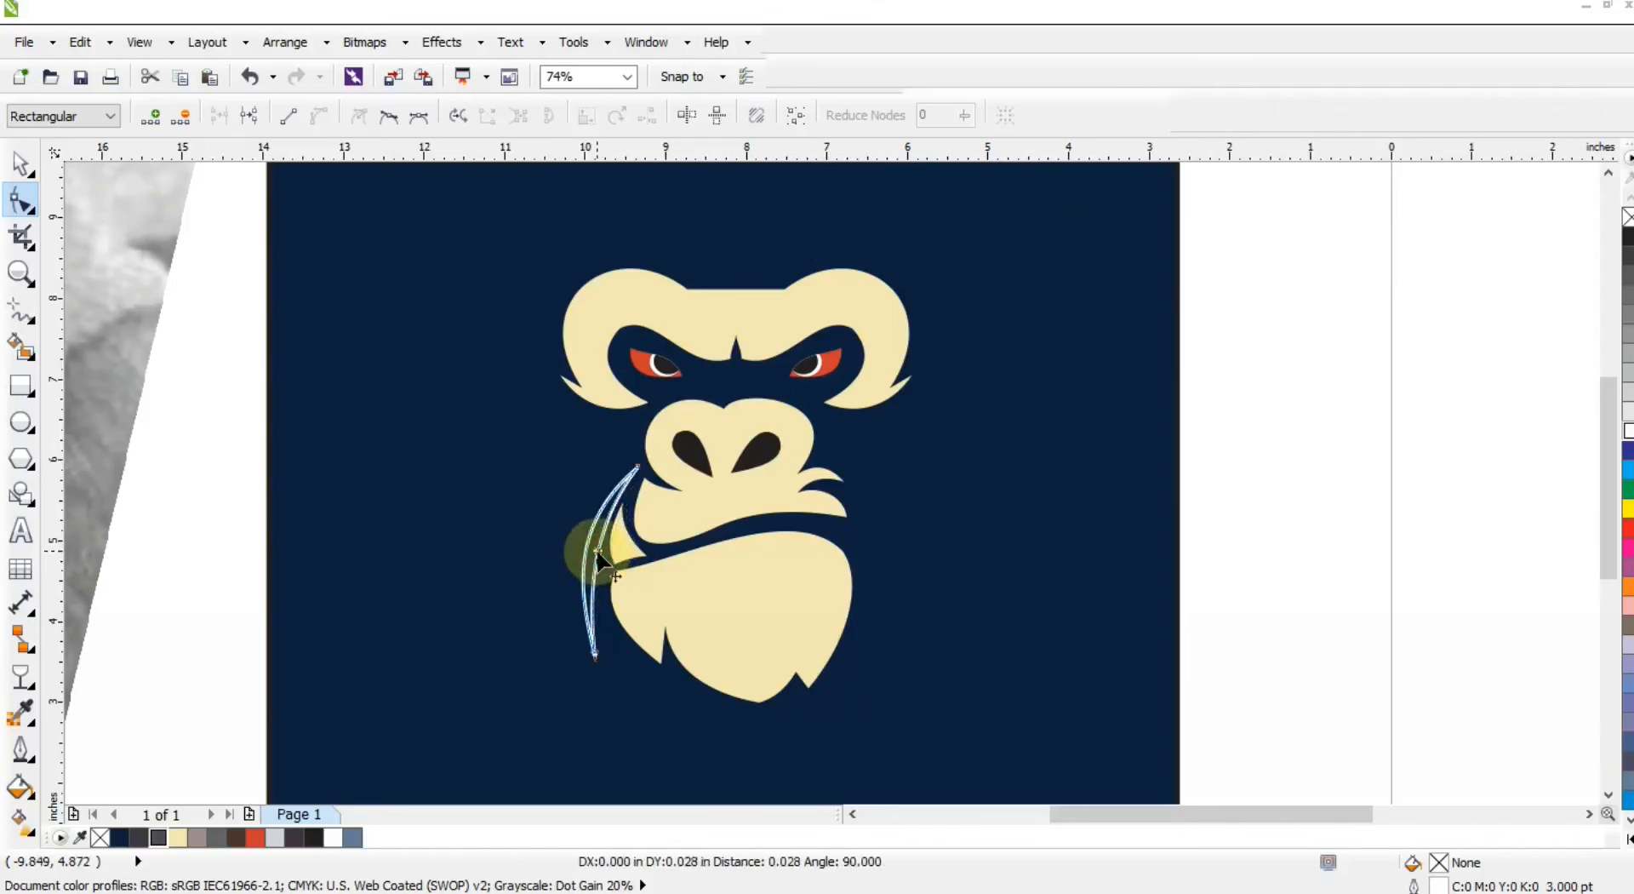
Fill the crescent with dark grey (#4F4B51) and remove its outline.
click(21, 166)
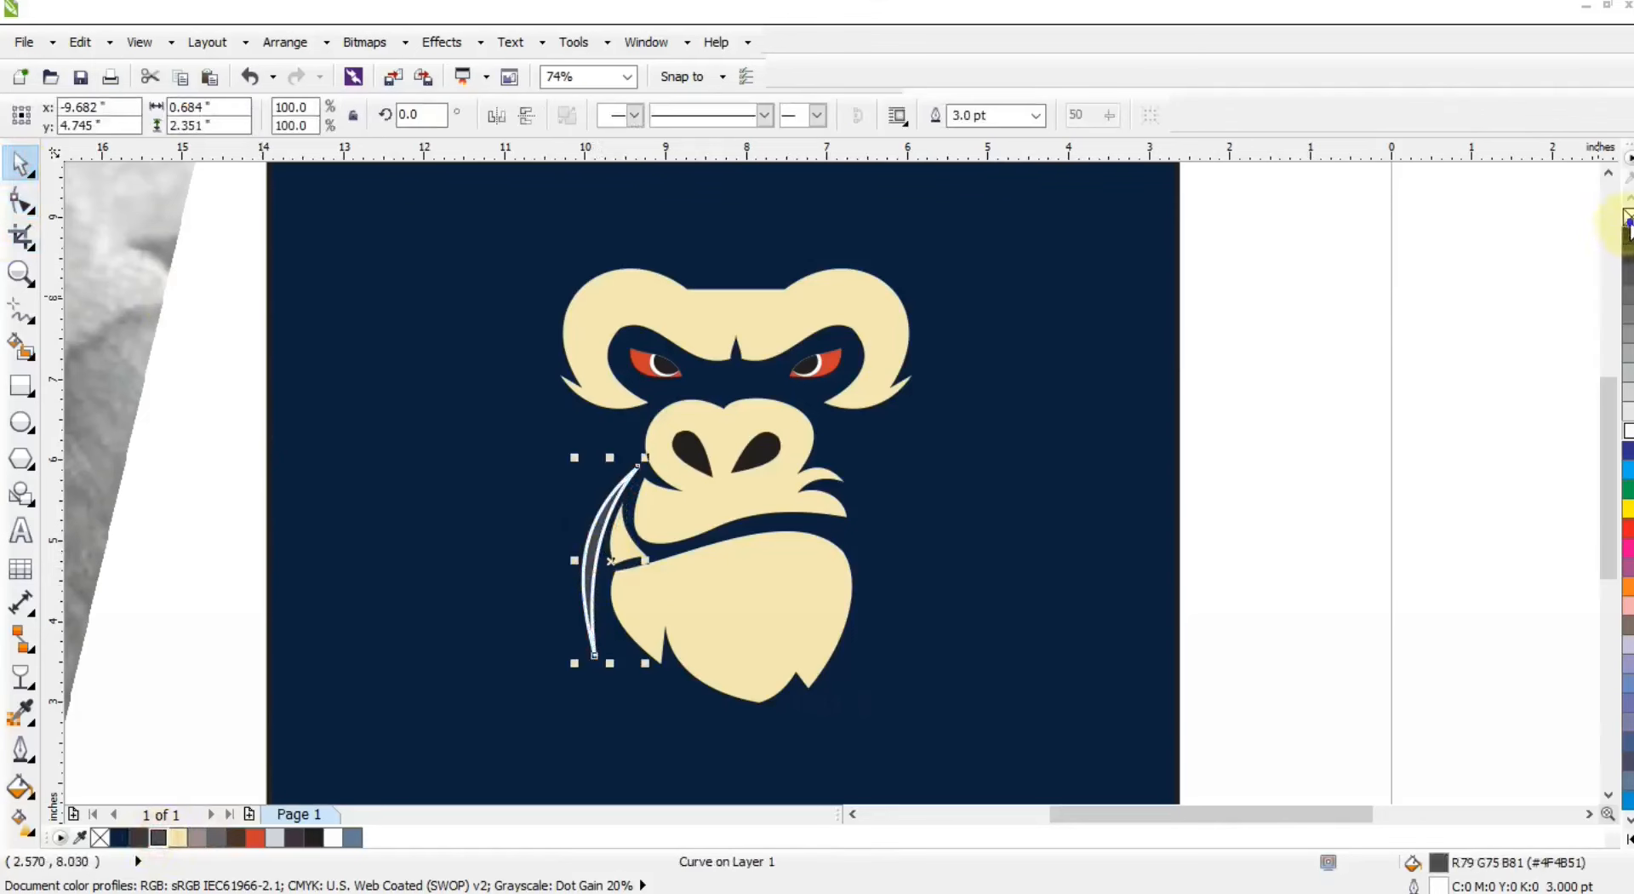
right_click(1629, 219)
click(1397, 403)
Add two overlapping copies of the crescent outward from the jaw, shortened to 92.2% and 83.0% of its height.
click(20, 274)
drag(498, 277, 1036, 732)
click(21, 162)
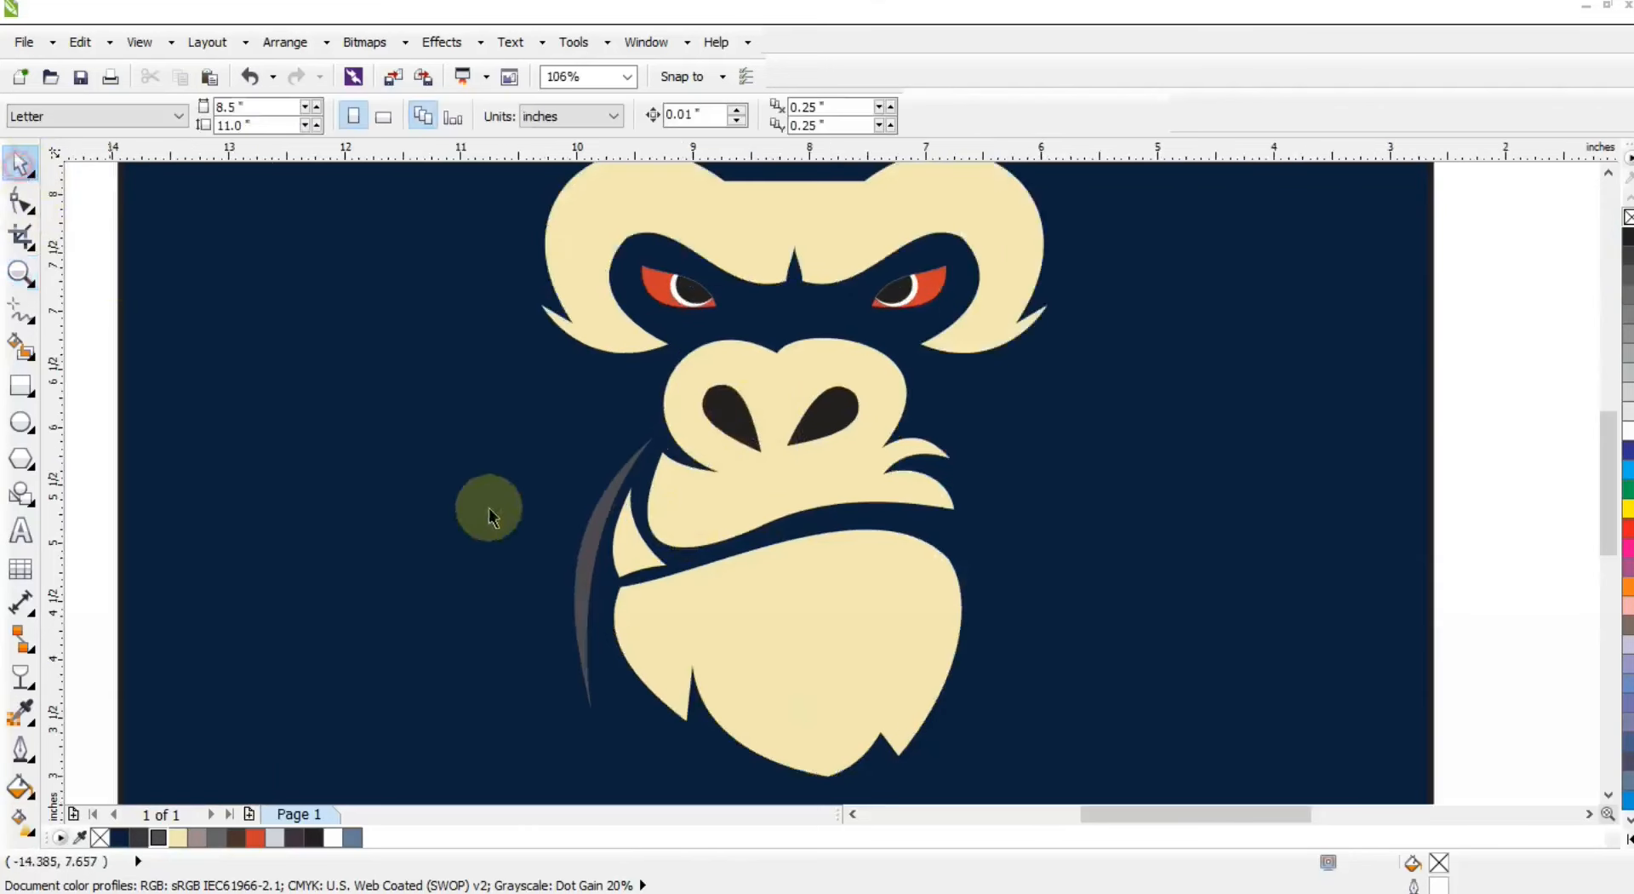
click(585, 549)
drag(592, 541, 573, 532)
right_click(573, 533)
drag(592, 417, 589, 433)
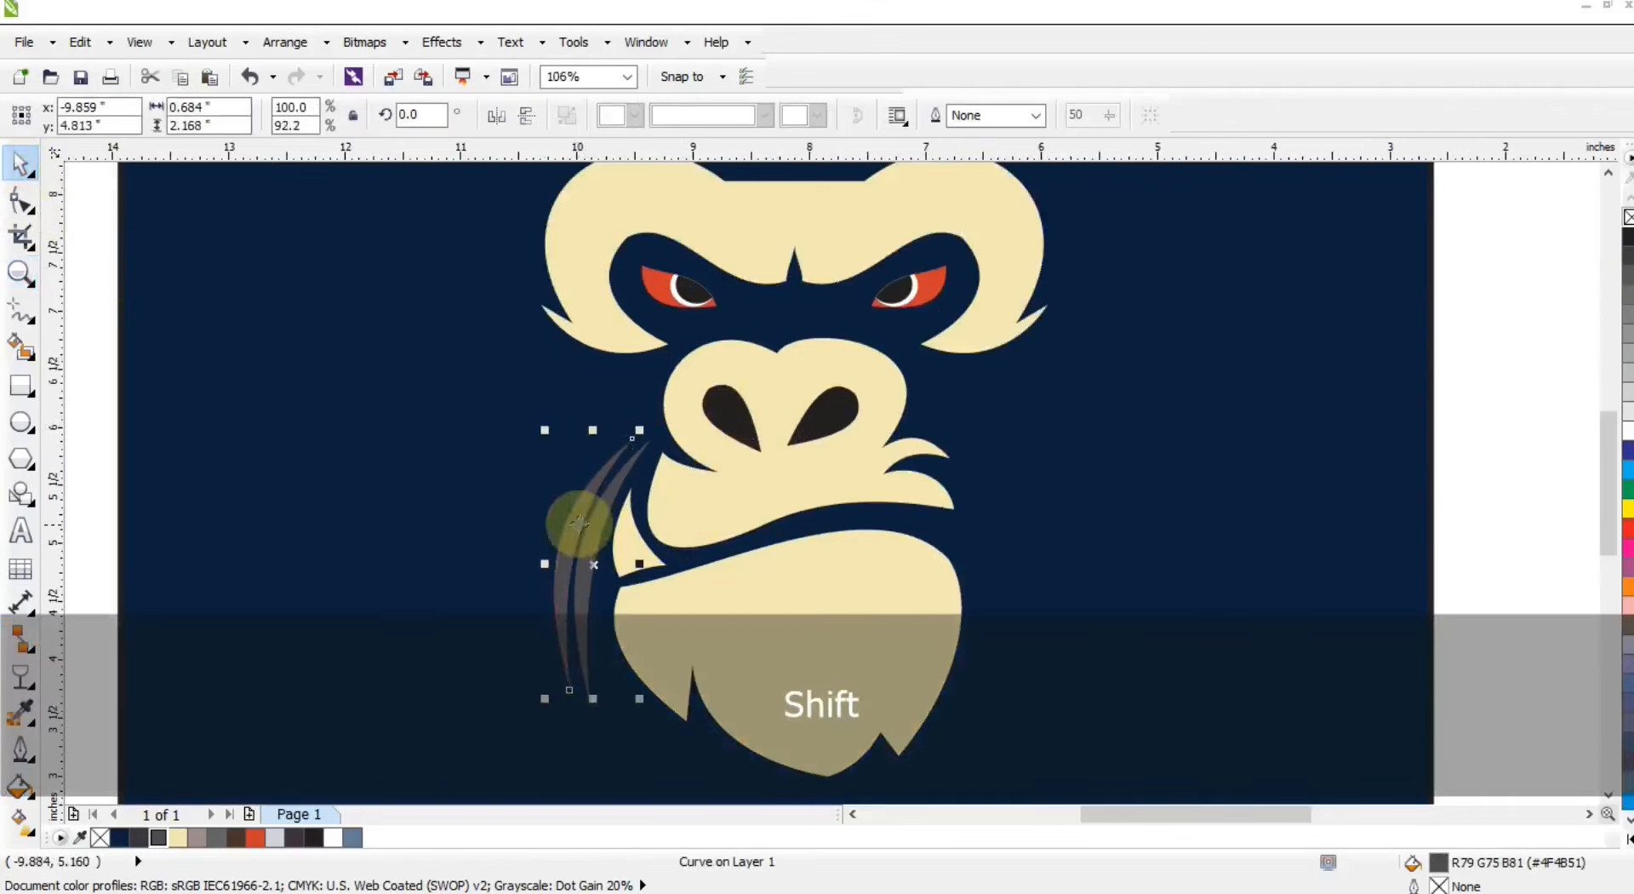
drag(584, 523, 589, 521)
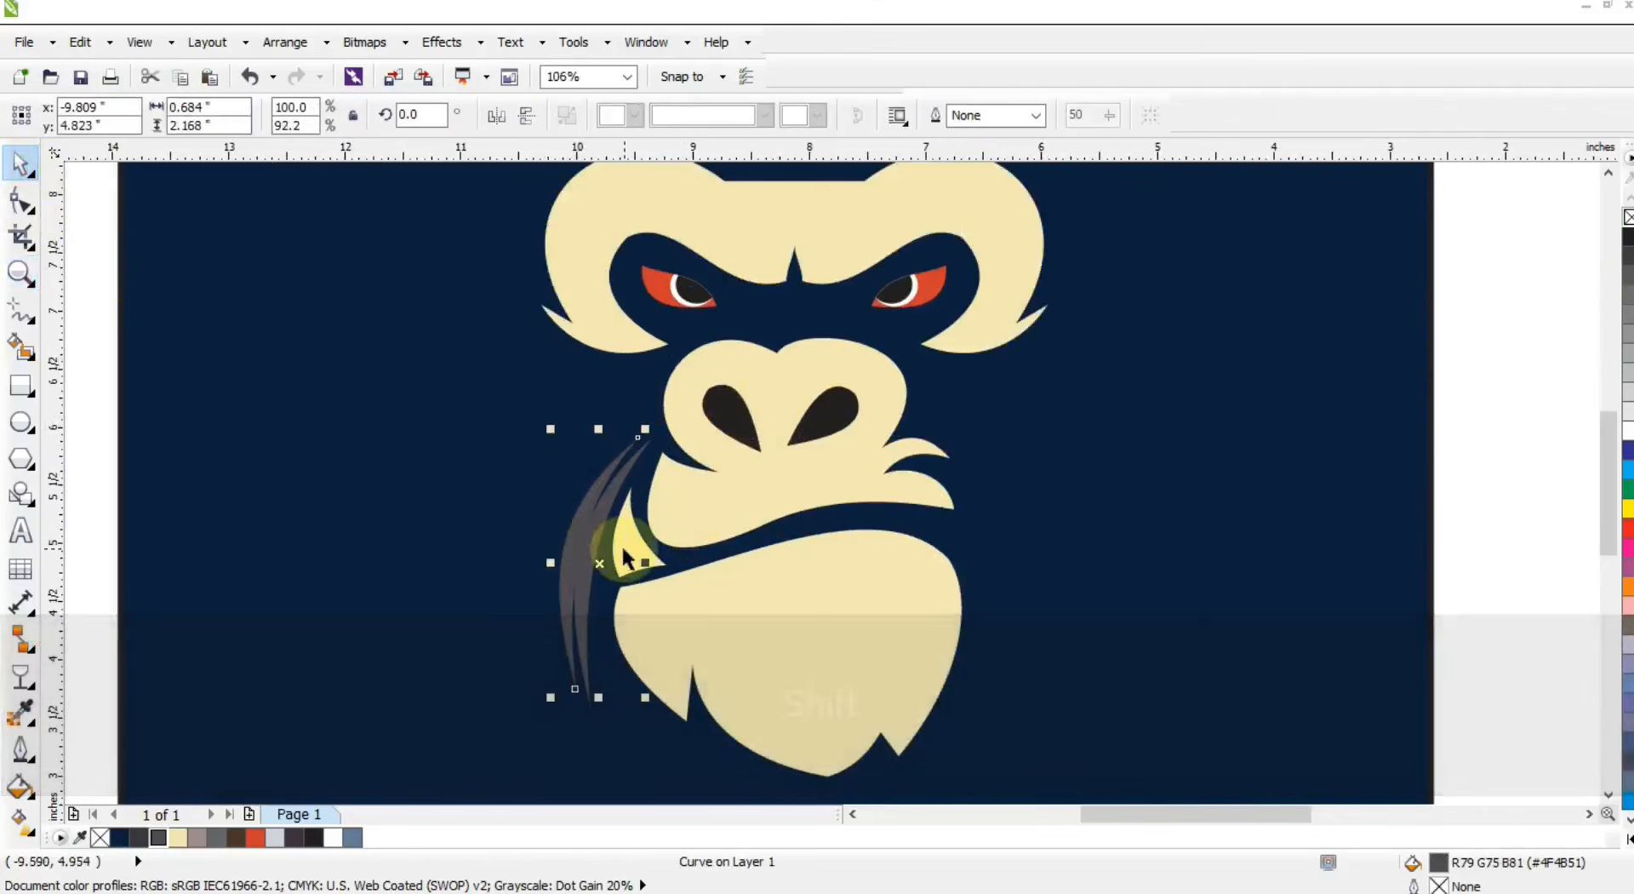
drag(597, 430, 566, 503)
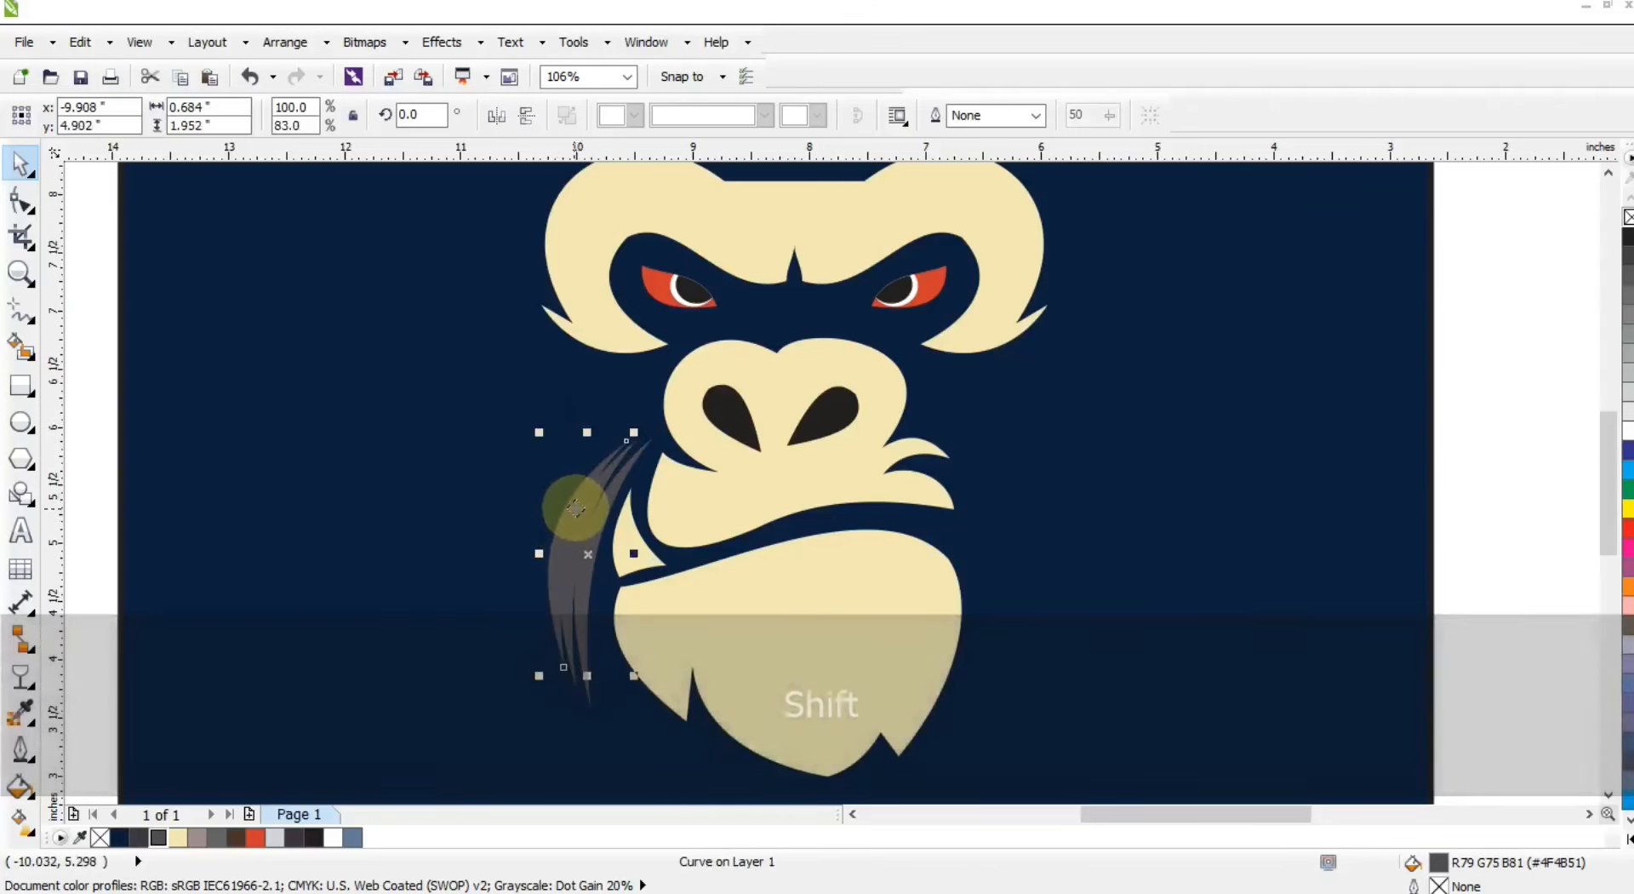
Weld the three overlapping crescents into a single hair tuft.
shift+click(622, 460)
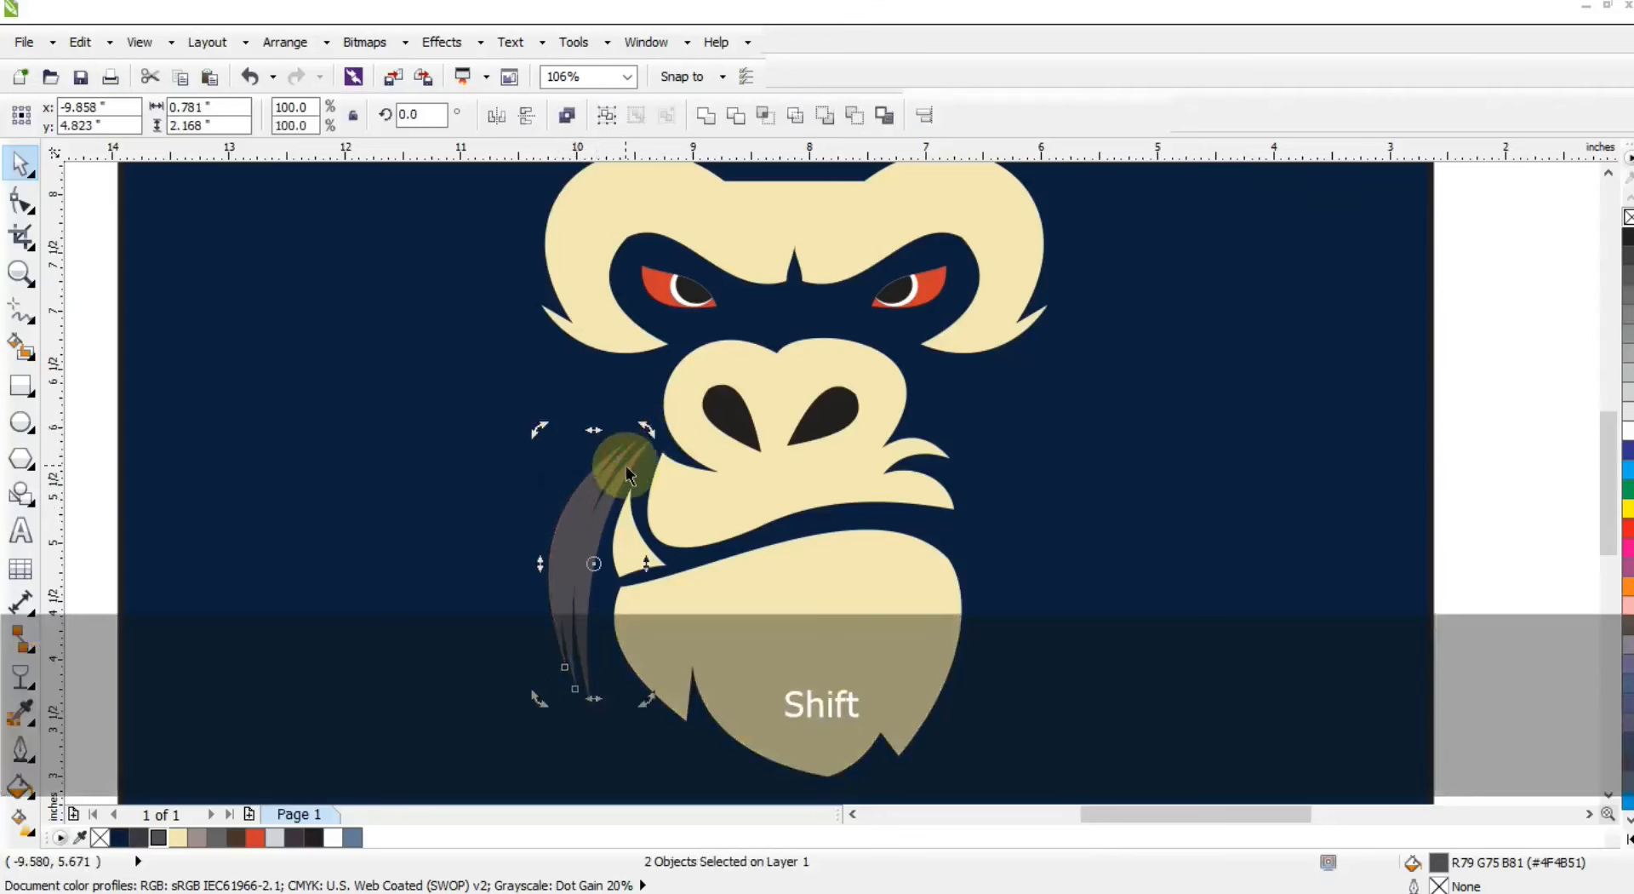
shift+click(627, 465)
click(706, 115)
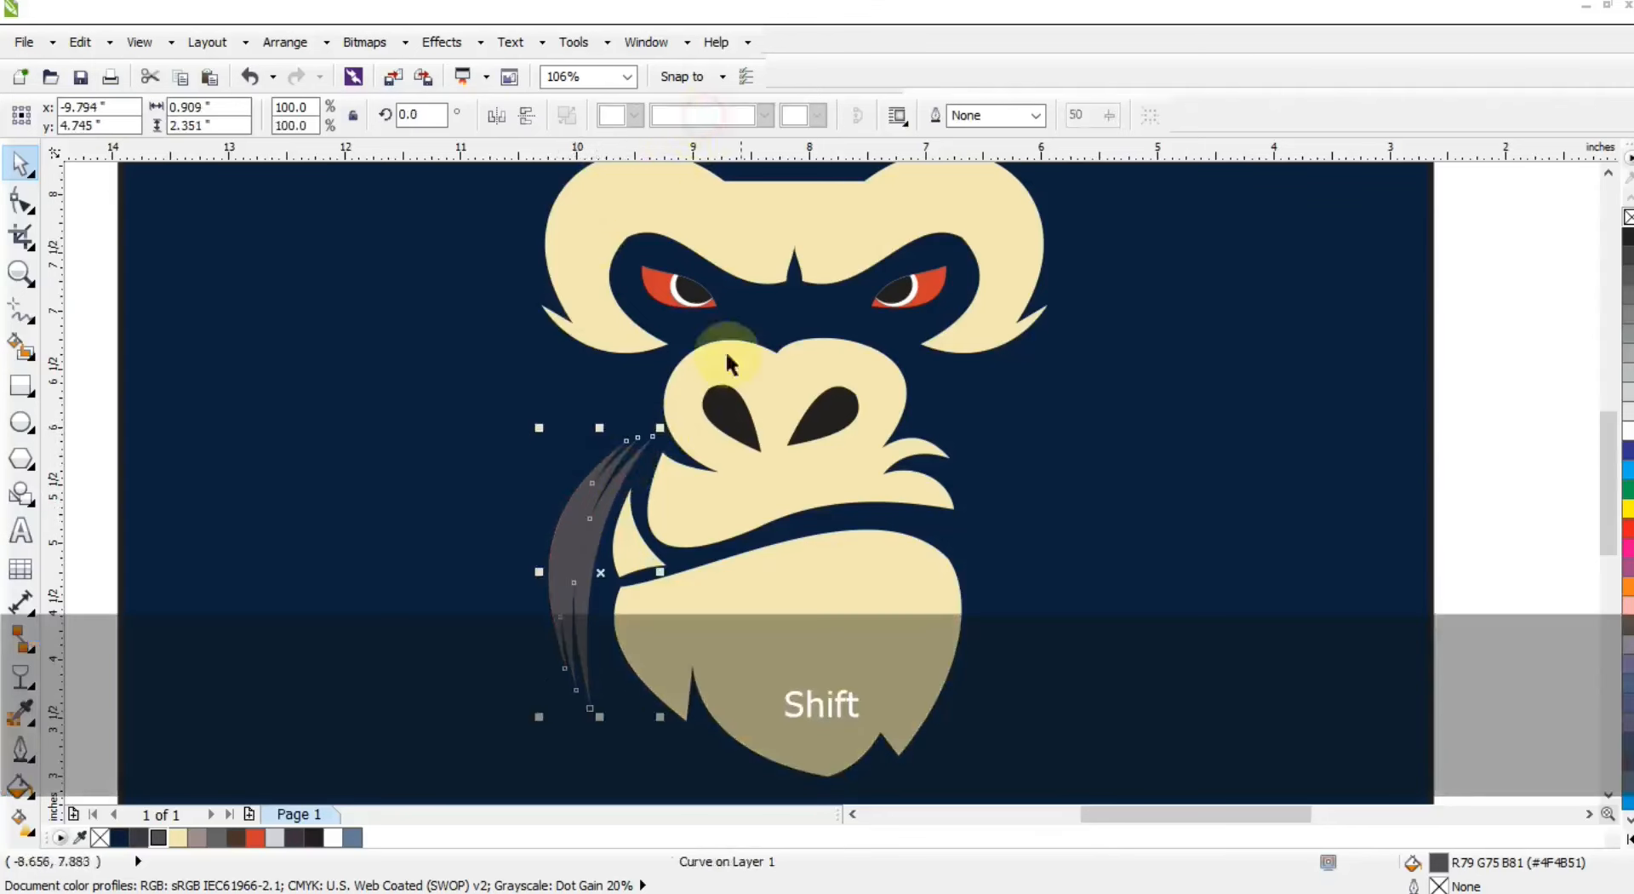
Stack two smaller, rotated copies of the hair tuft above the original along the left cheek.
drag(661, 438, 560, 449)
click(562, 449)
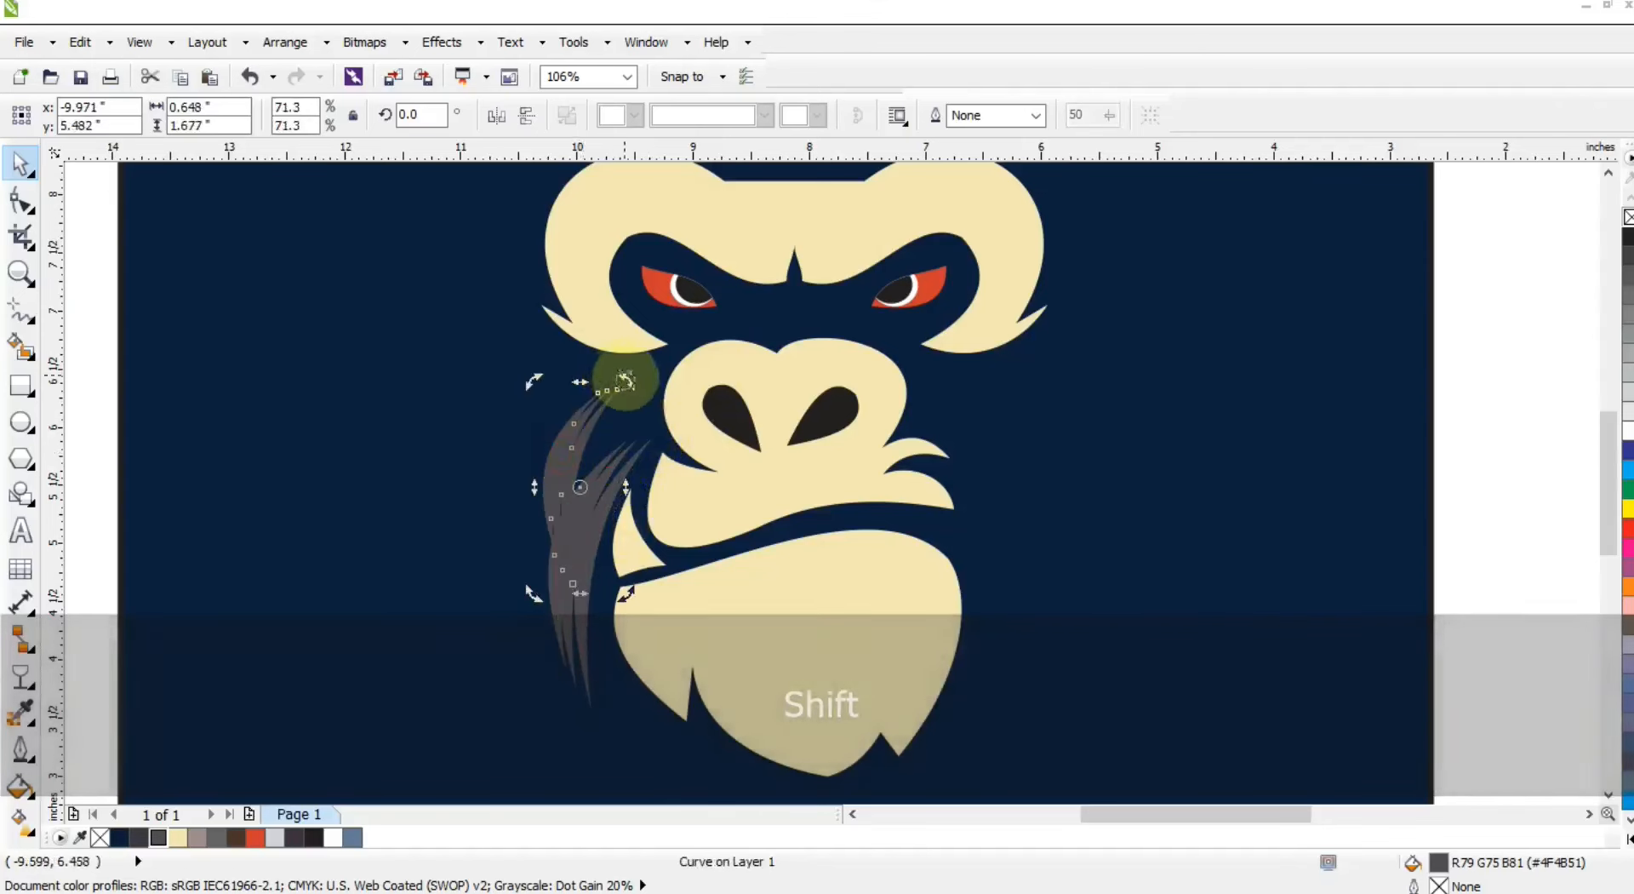
drag(626, 380, 586, 436)
click(615, 422)
drag(662, 399, 643, 420)
drag(575, 462, 605, 387)
Stretch the three left cheek tufts together to 1.287 in wide and rotate them by 2.9°.
shift+click(595, 532)
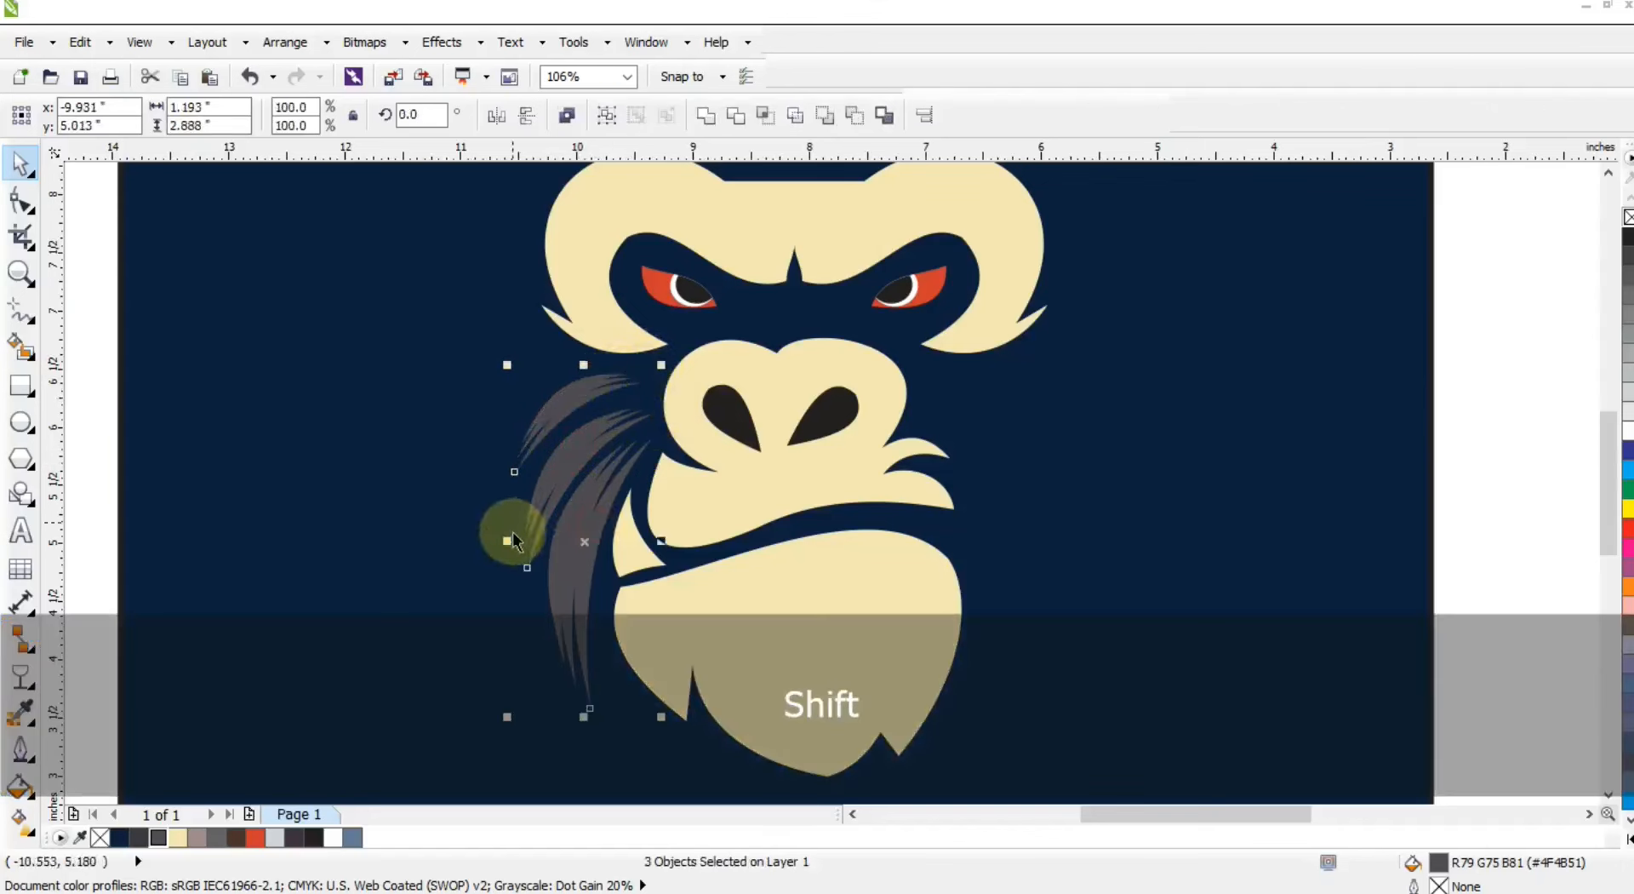
drag(507, 538, 496, 540)
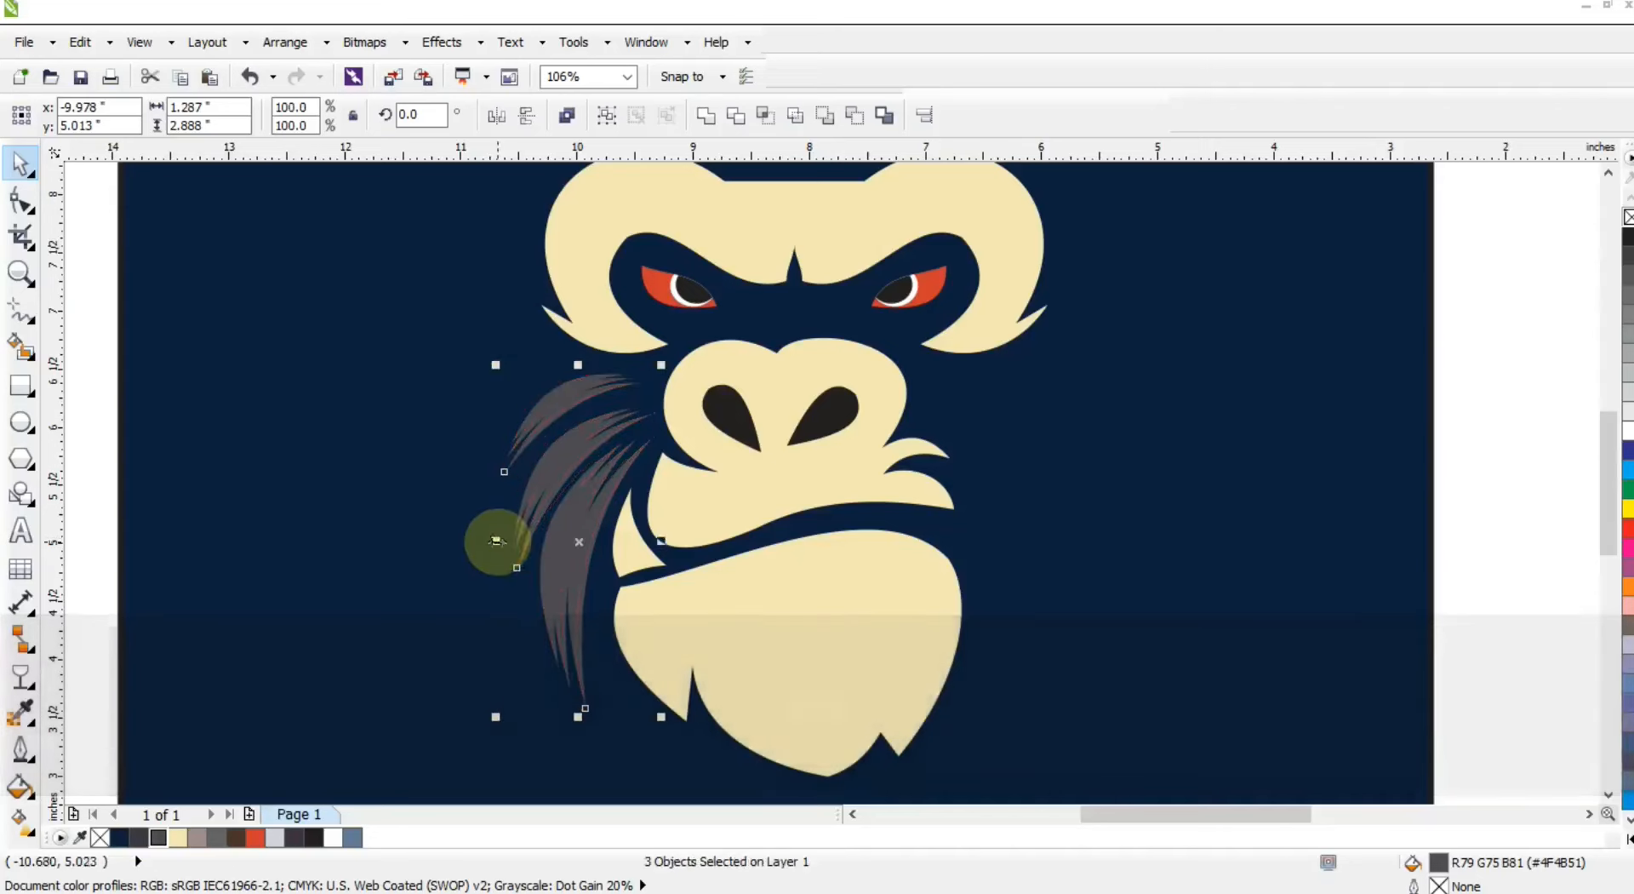
key(F3)
click(511, 549)
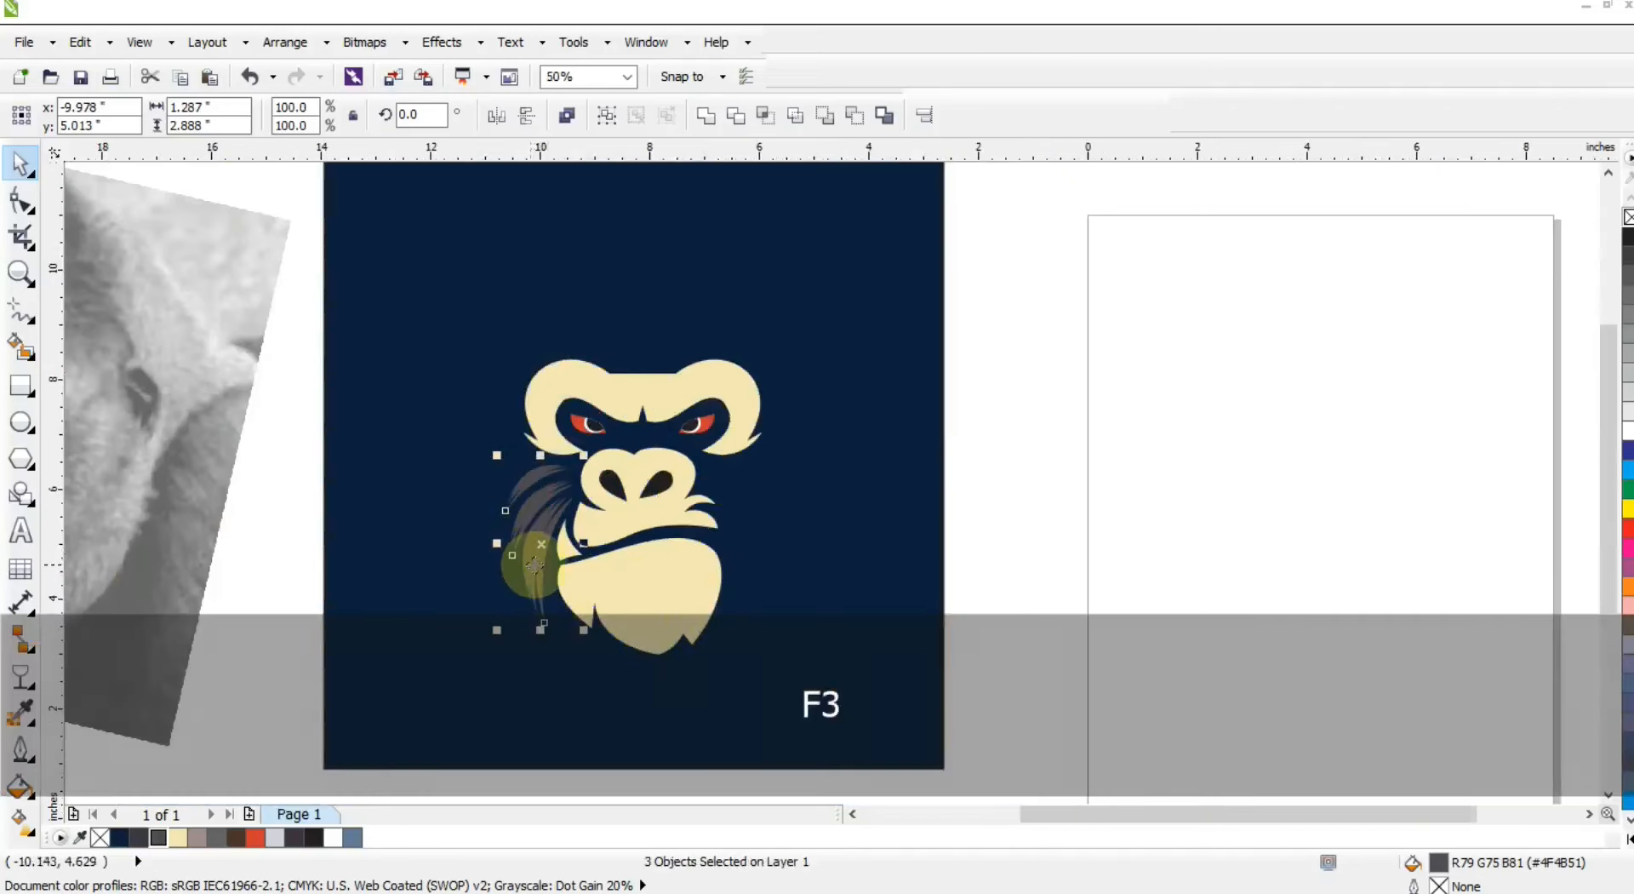
drag(577, 637, 584, 651)
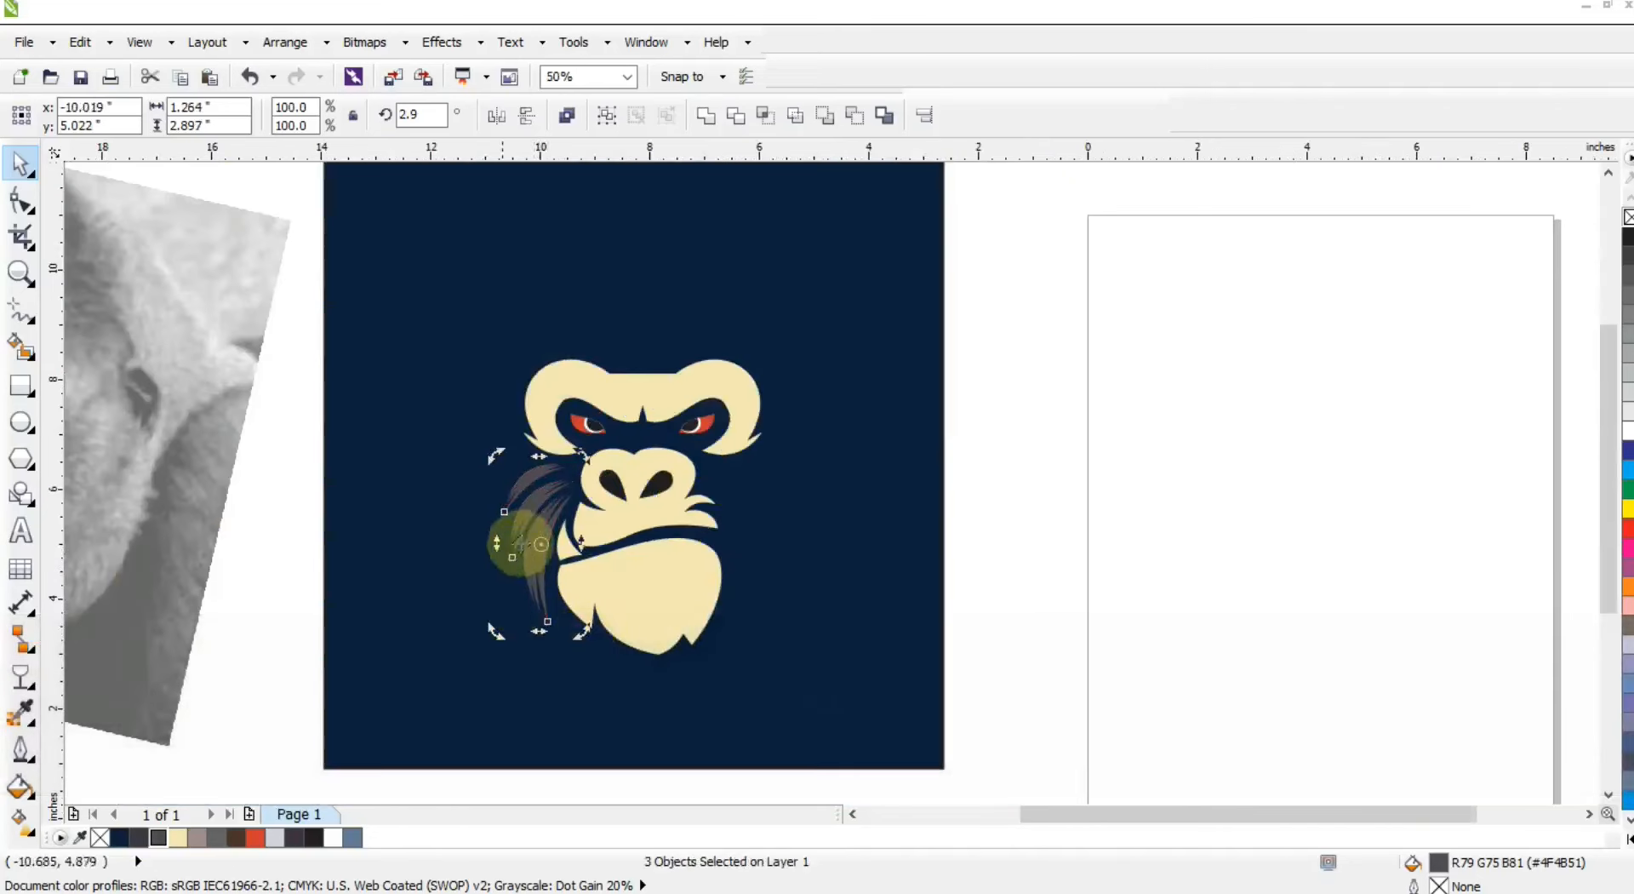
Place a horizontally mirrored copy of the three cheek tufts along the right cheek.
click(520, 547)
drag(498, 540, 747, 541)
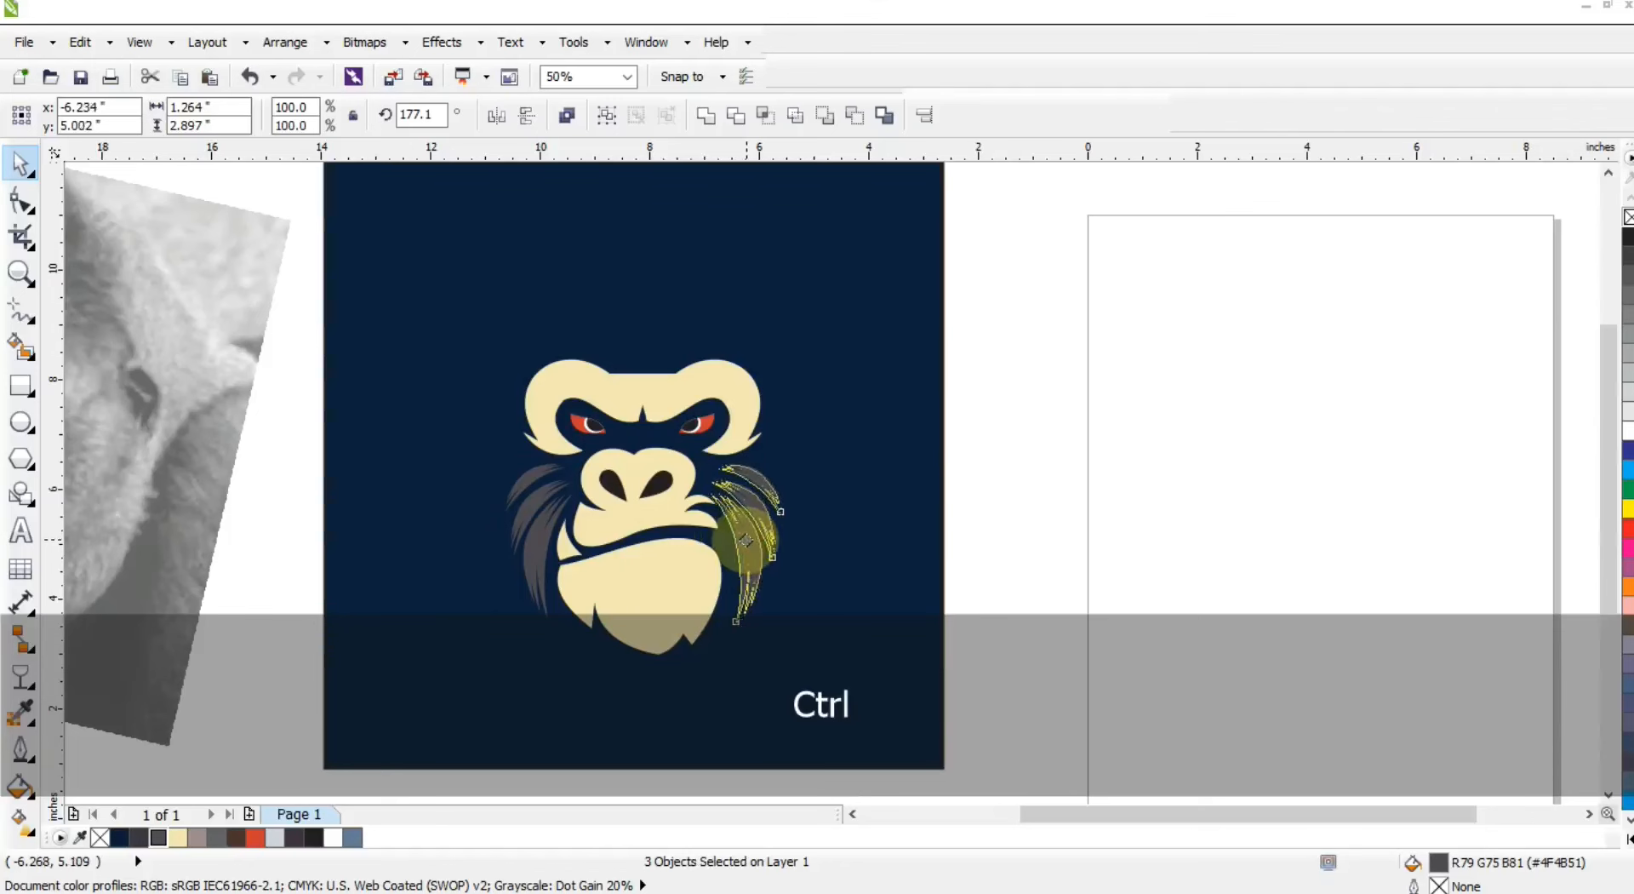
click(947, 526)
Copy the uppermost right cheek tuft to the outer side of the right brow and rotate it to 133.3°.
click(17, 272)
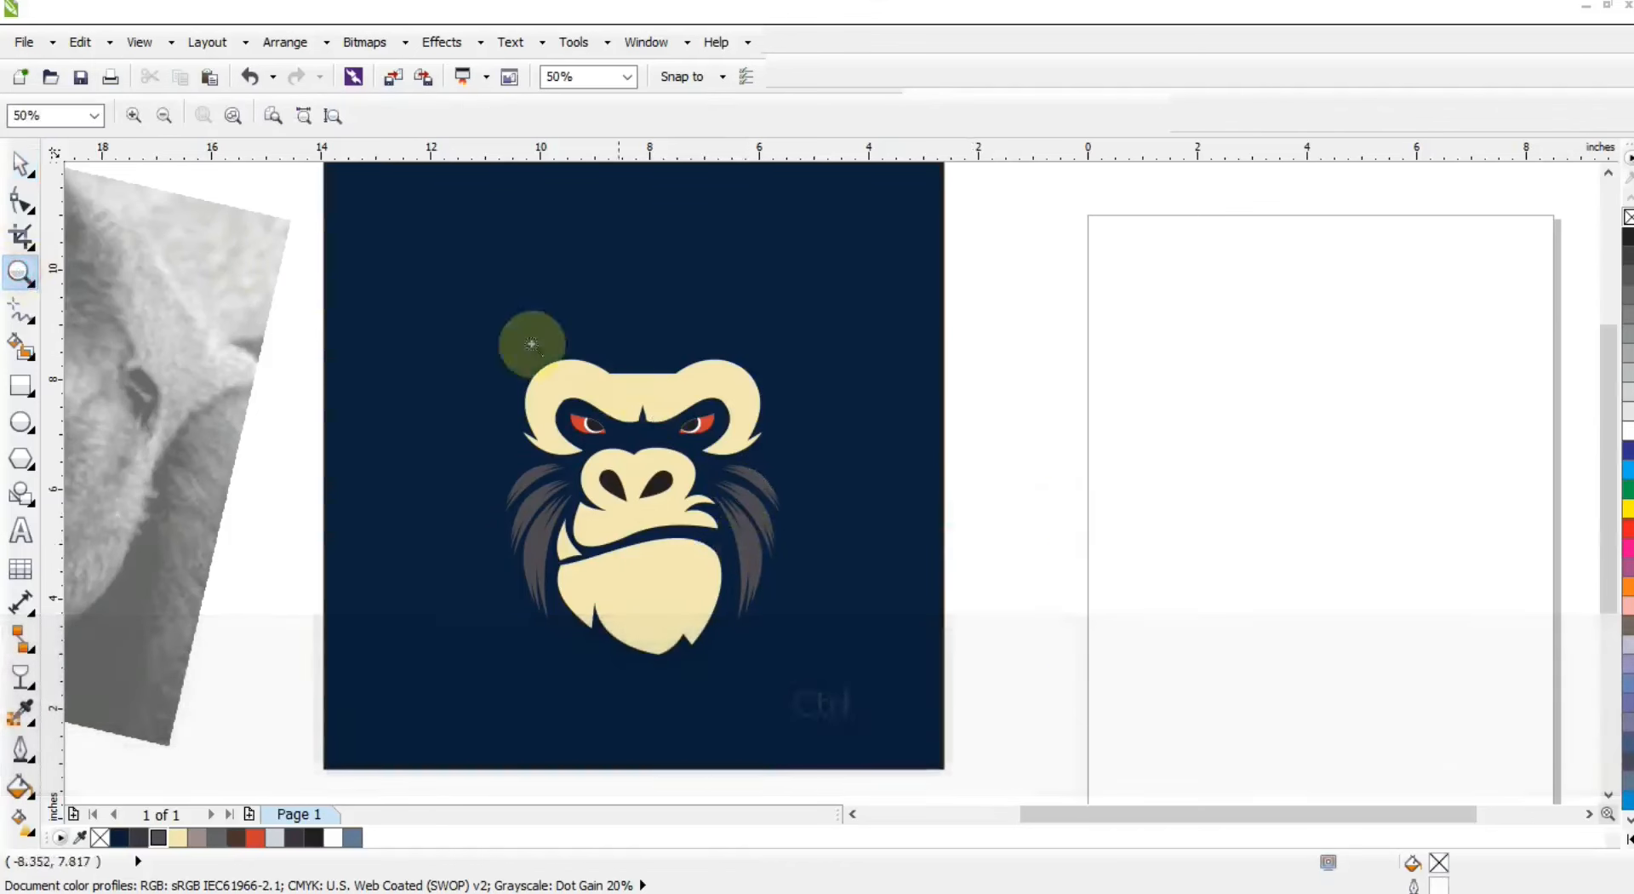
drag(447, 223, 948, 650)
click(21, 163)
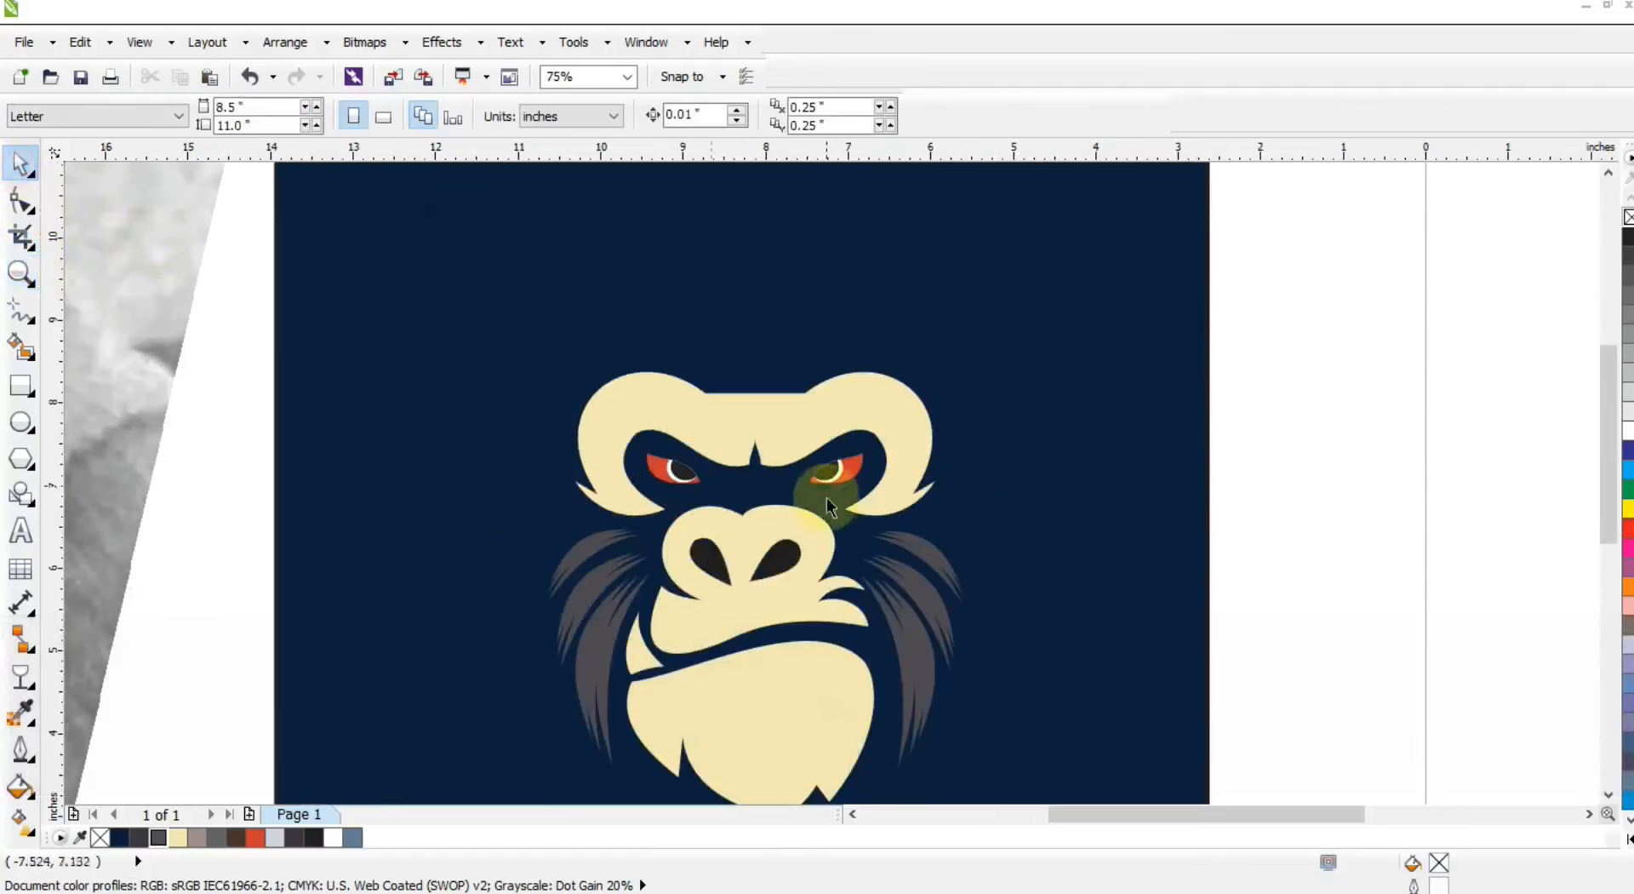
drag(931, 551, 987, 474)
right_click(987, 473)
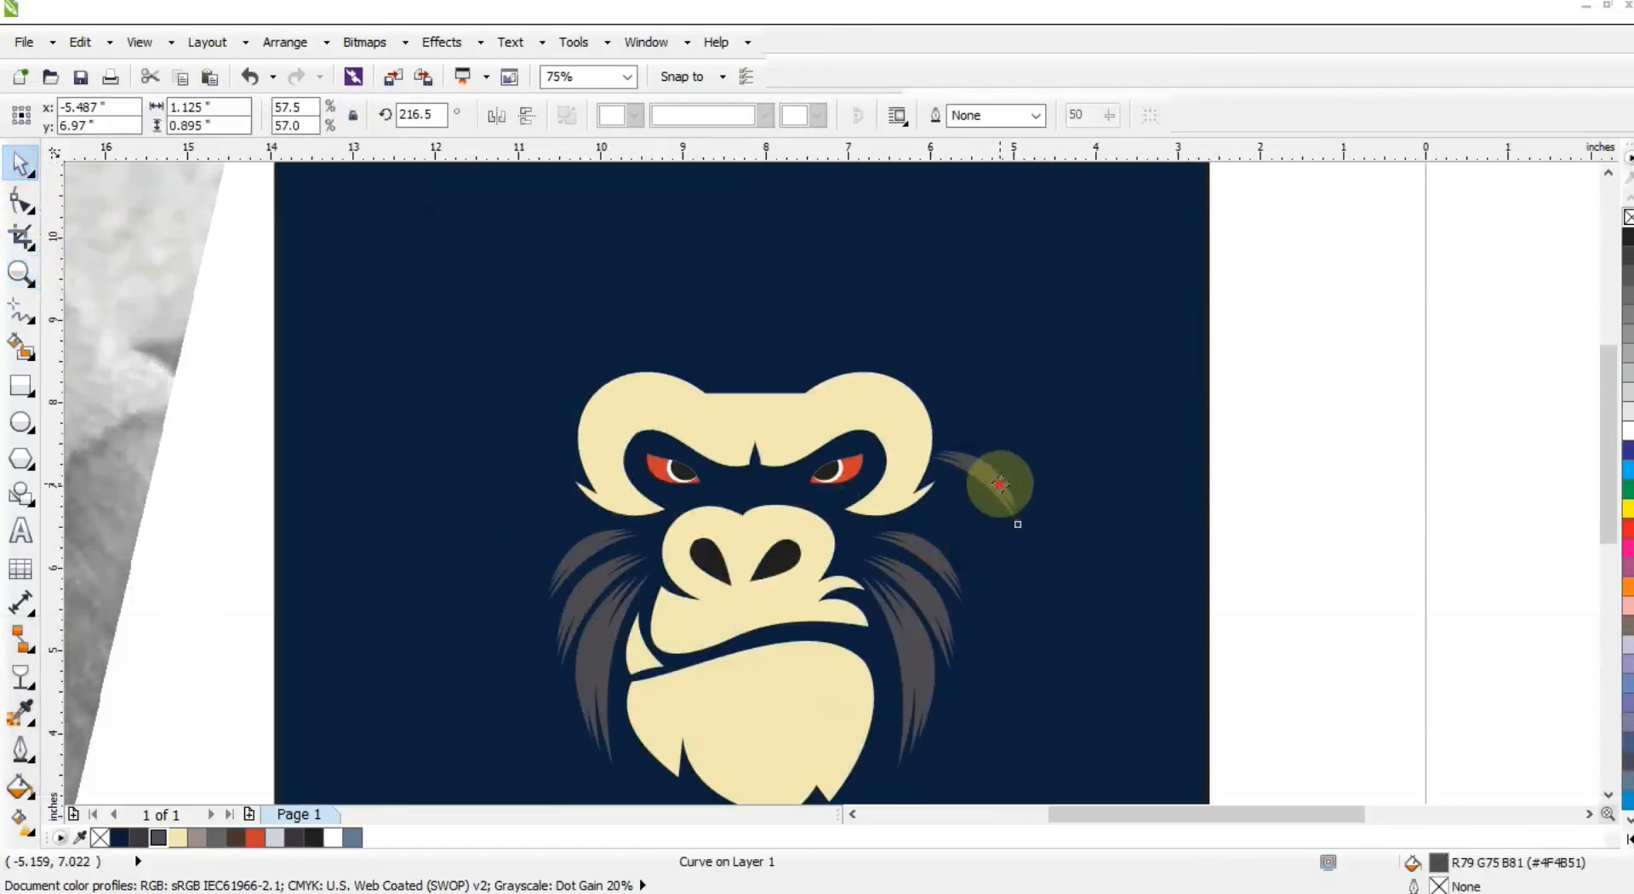
click(999, 482)
drag(1028, 529, 971, 478)
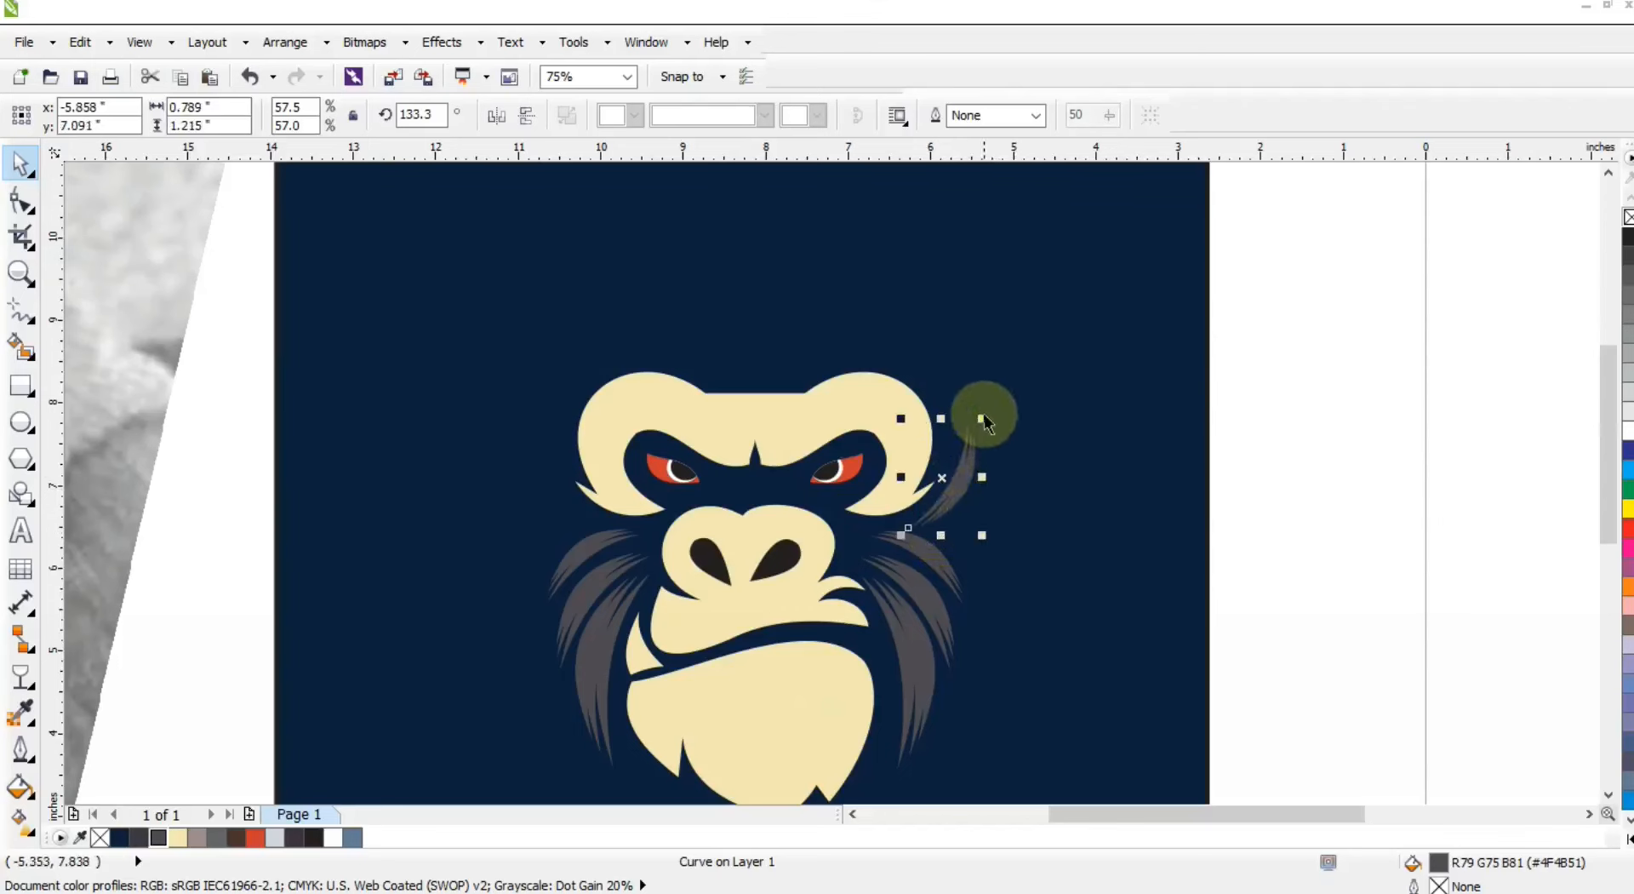
Duplicate the tuft outside the right brow at a smaller size and mirror the pair to the left brow.
drag(983, 420, 563, 508)
shift+click(960, 478)
right_click(857, 511)
key(Escape)
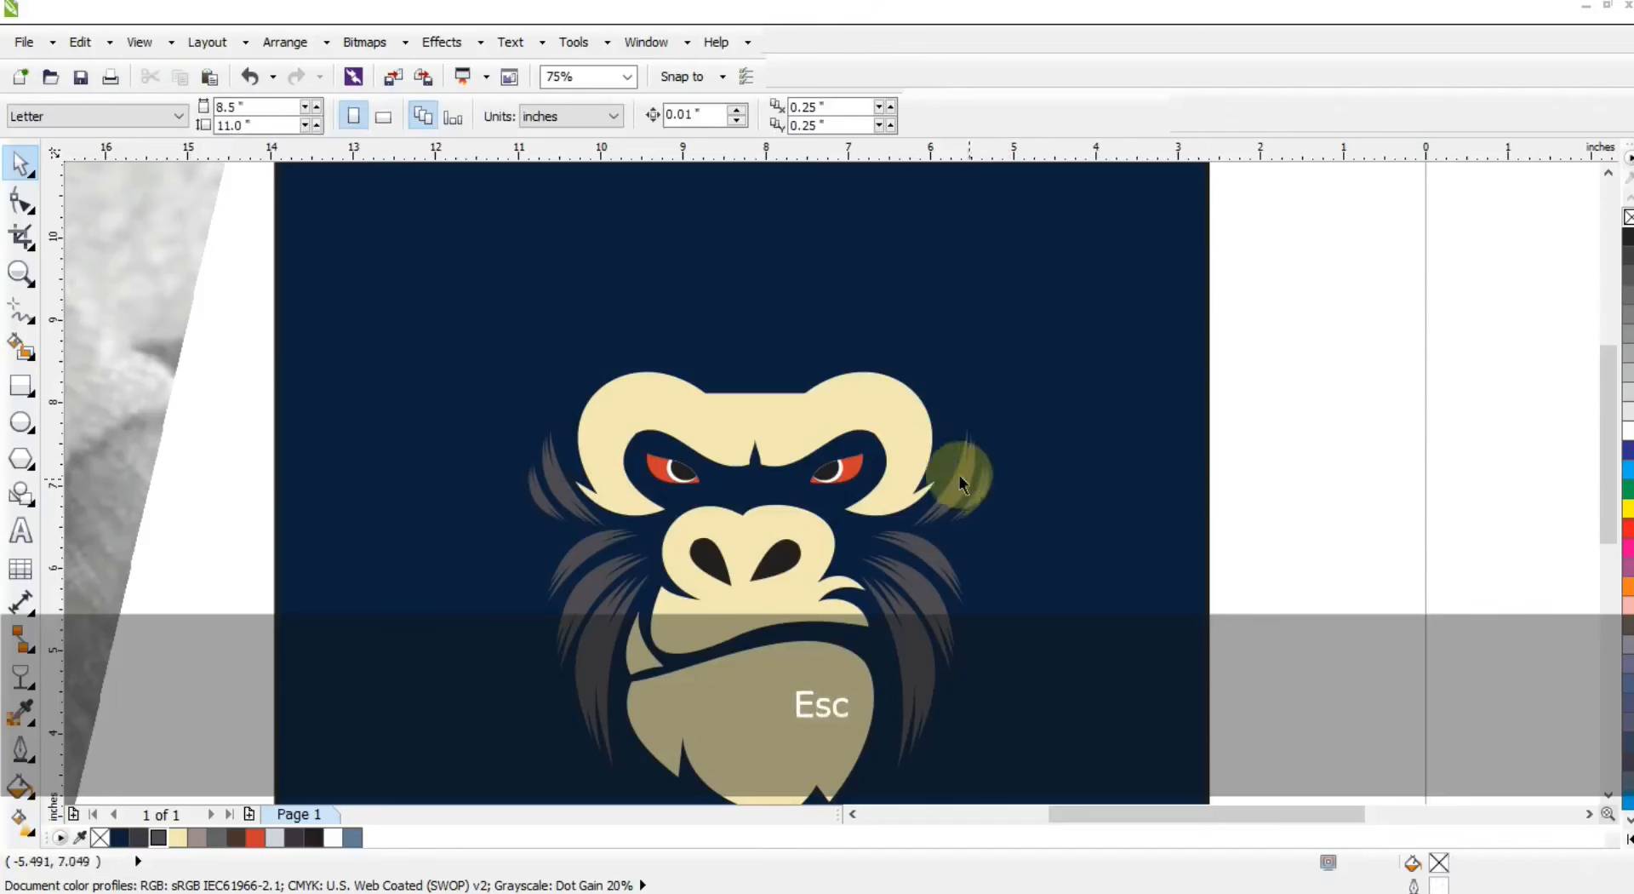
Place two curved tuft copies above the right brow's outer corner and mirror the pair above the left brow.
drag(965, 478, 932, 378)
right_click(969, 385)
click(971, 385)
drag(965, 430, 957, 425)
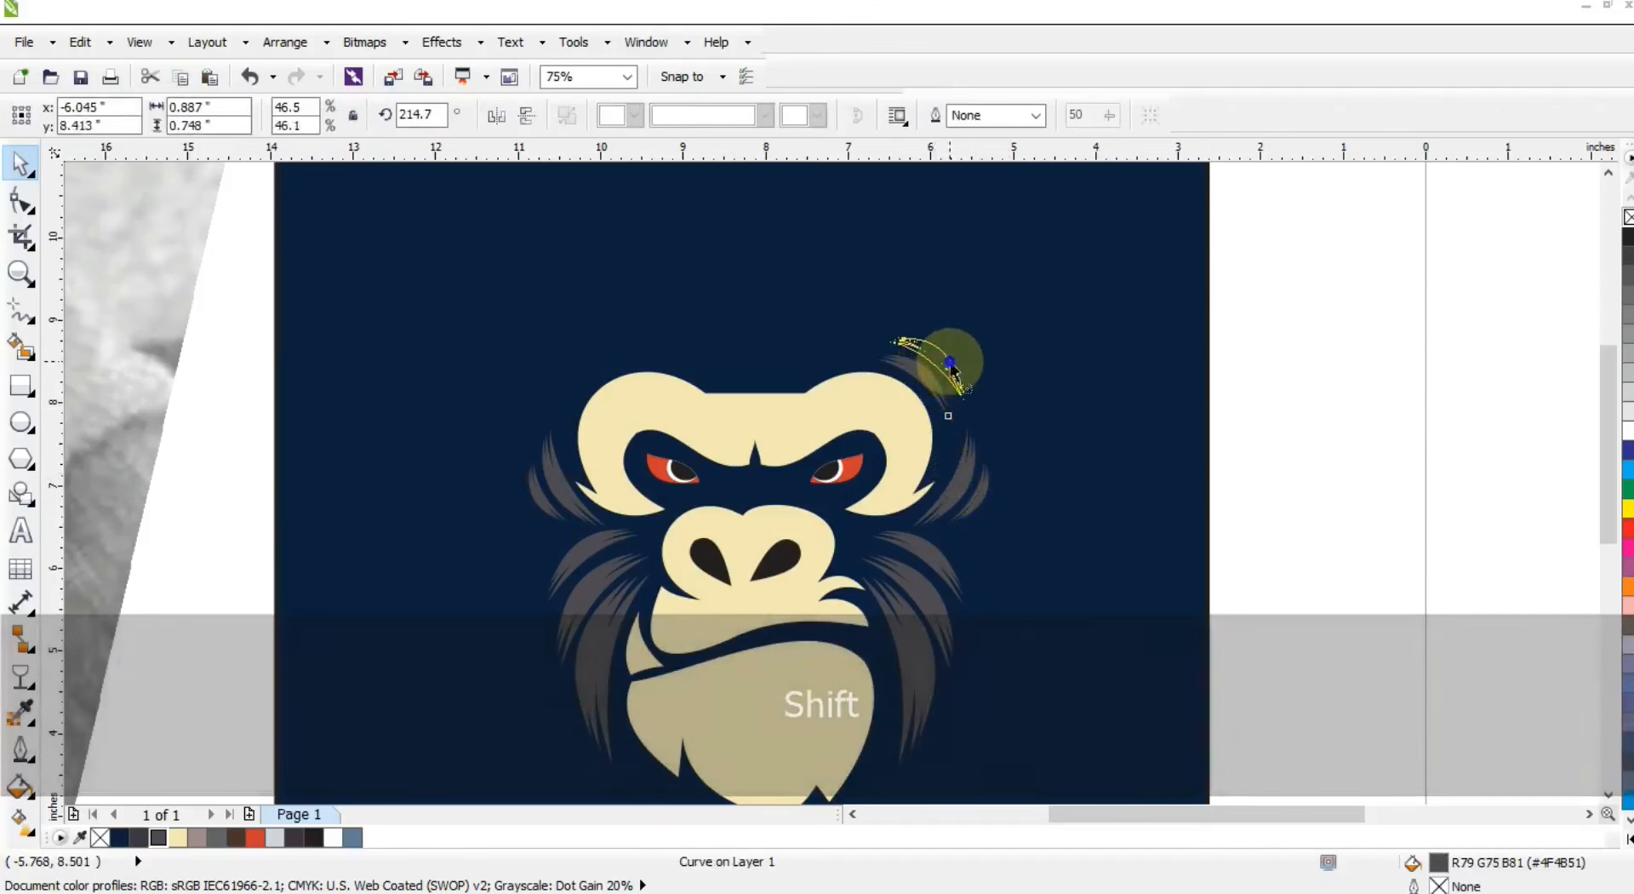
drag(980, 411, 618, 394)
shift+click(968, 388)
click(1076, 354)
key(shift+F2)
key(Escape)
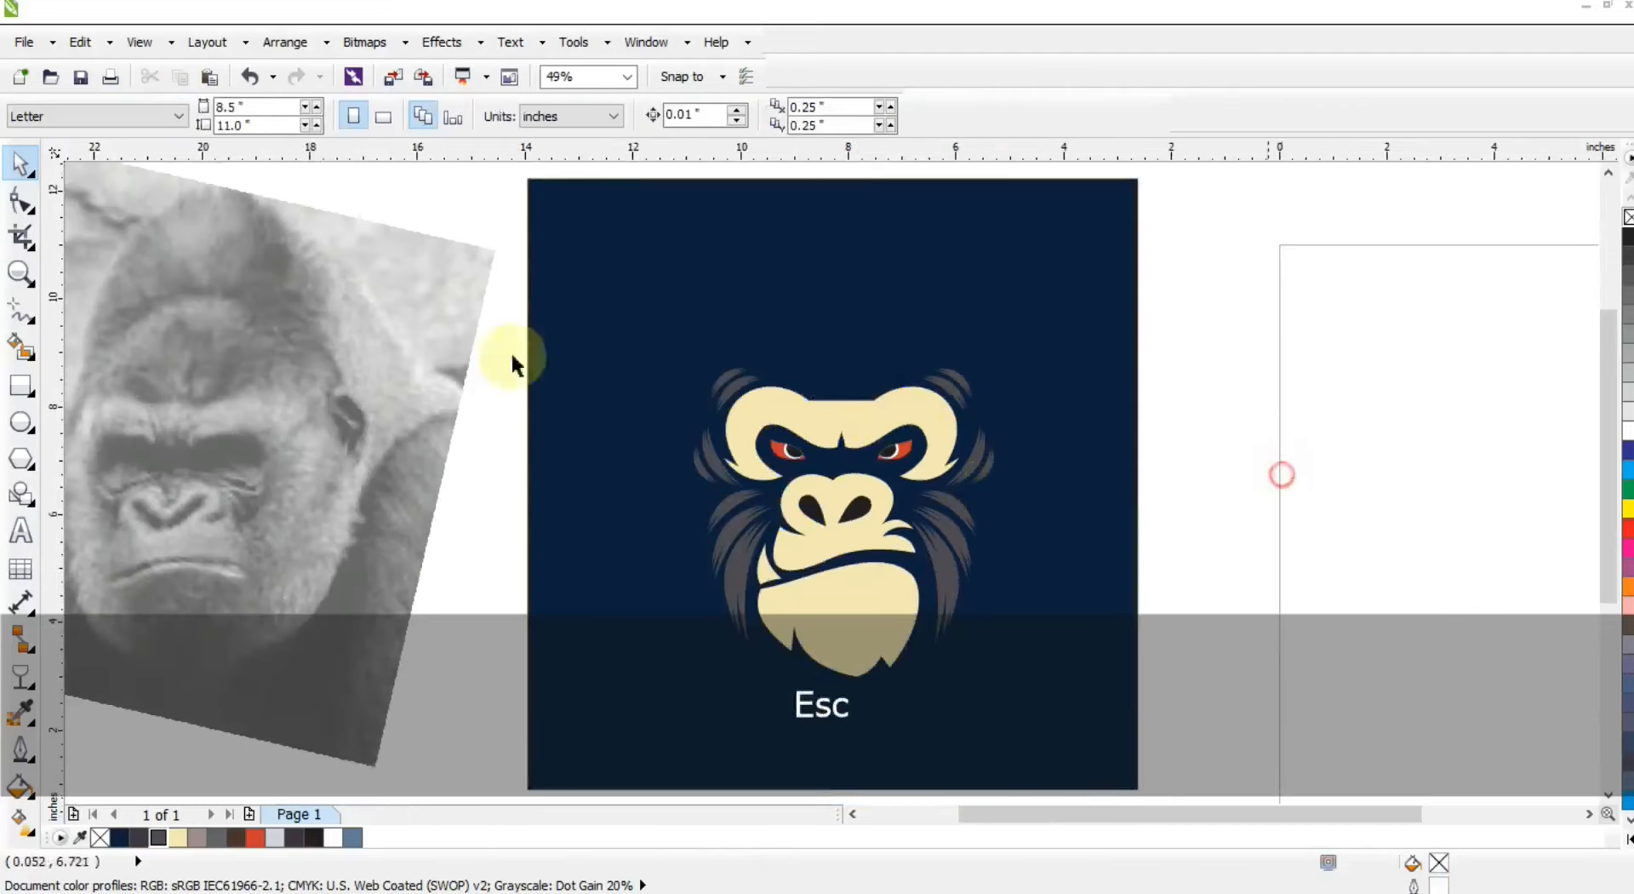
Stack three progressively smaller, rotated copies of the large left cheek tuft above the left half of the brow.
click(21, 274)
drag(774, 318, 1160, 693)
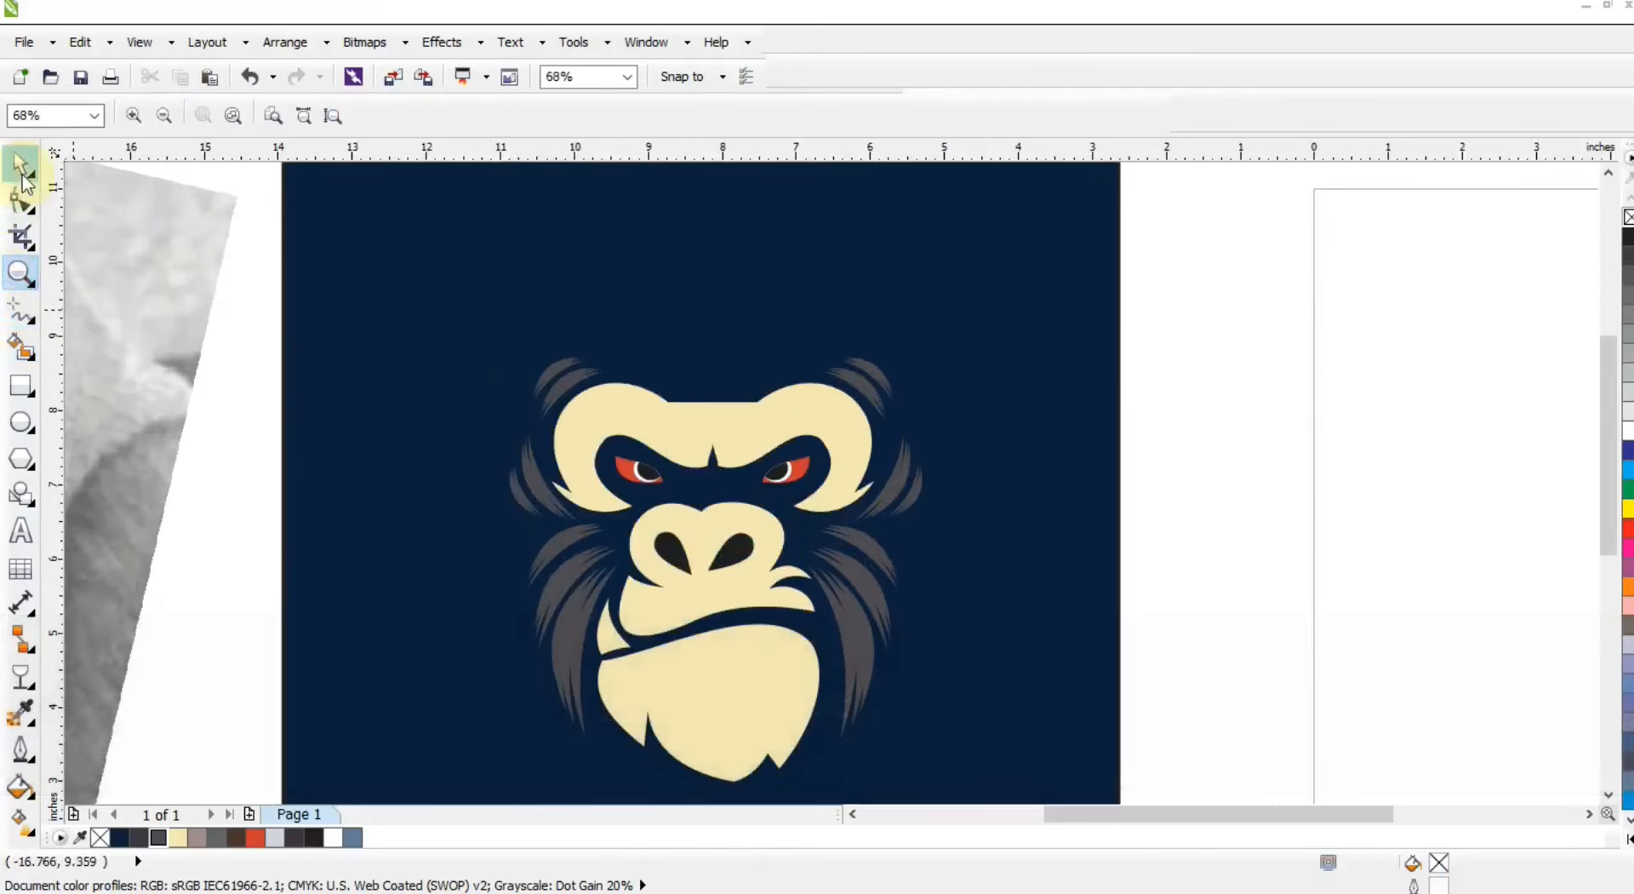
click(22, 174)
drag(565, 610, 657, 286)
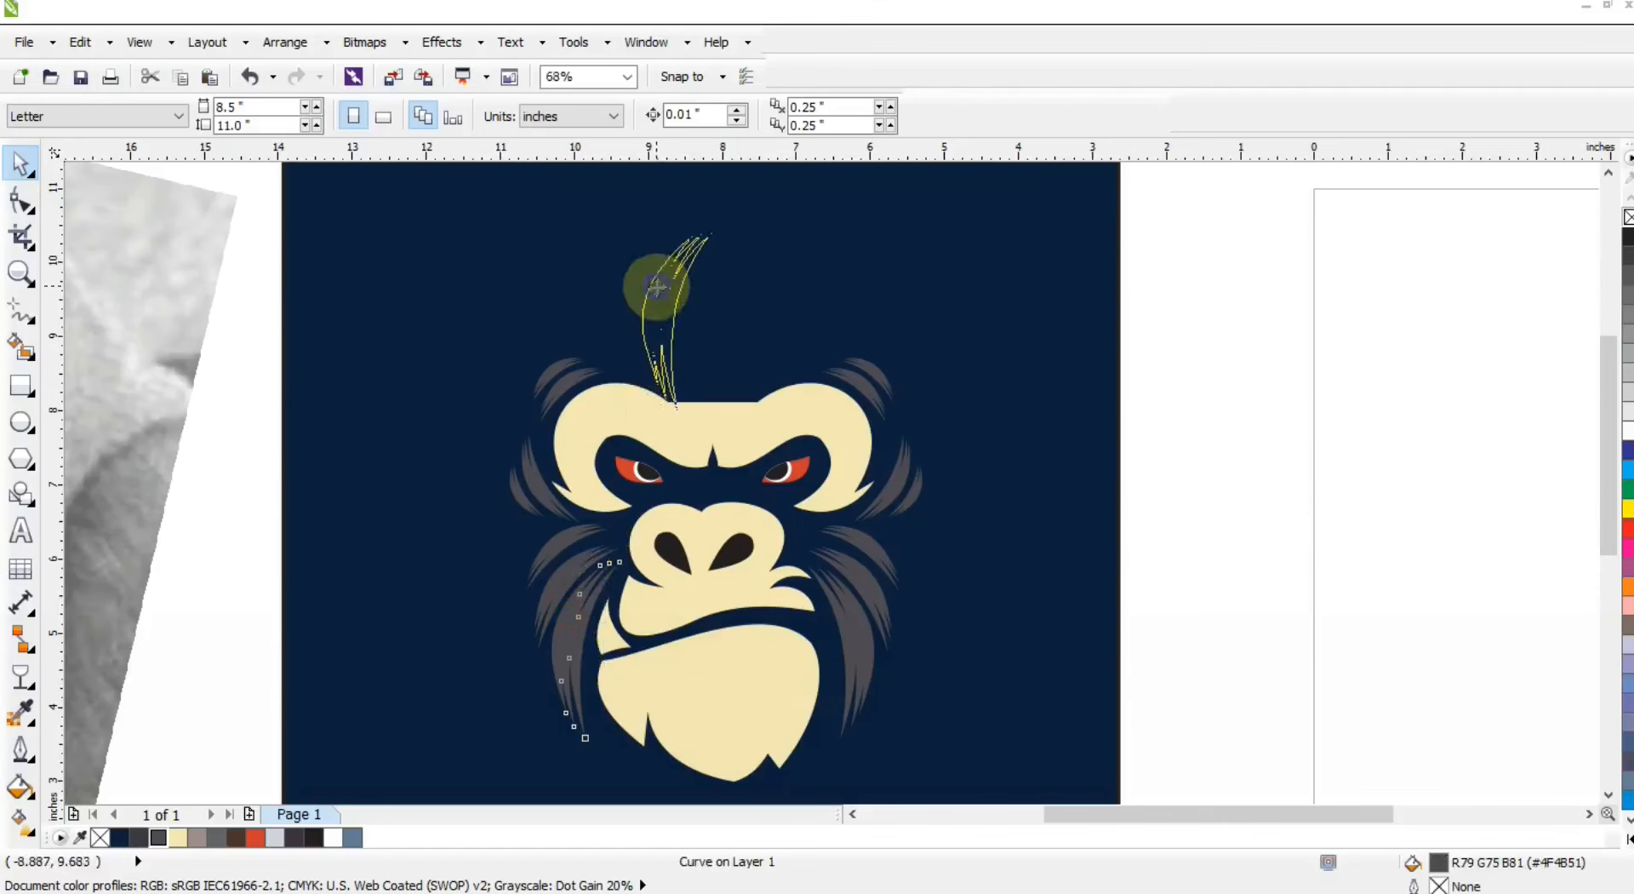
right_click(657, 286)
click(657, 286)
drag(718, 228, 701, 355)
drag(701, 328, 657, 347)
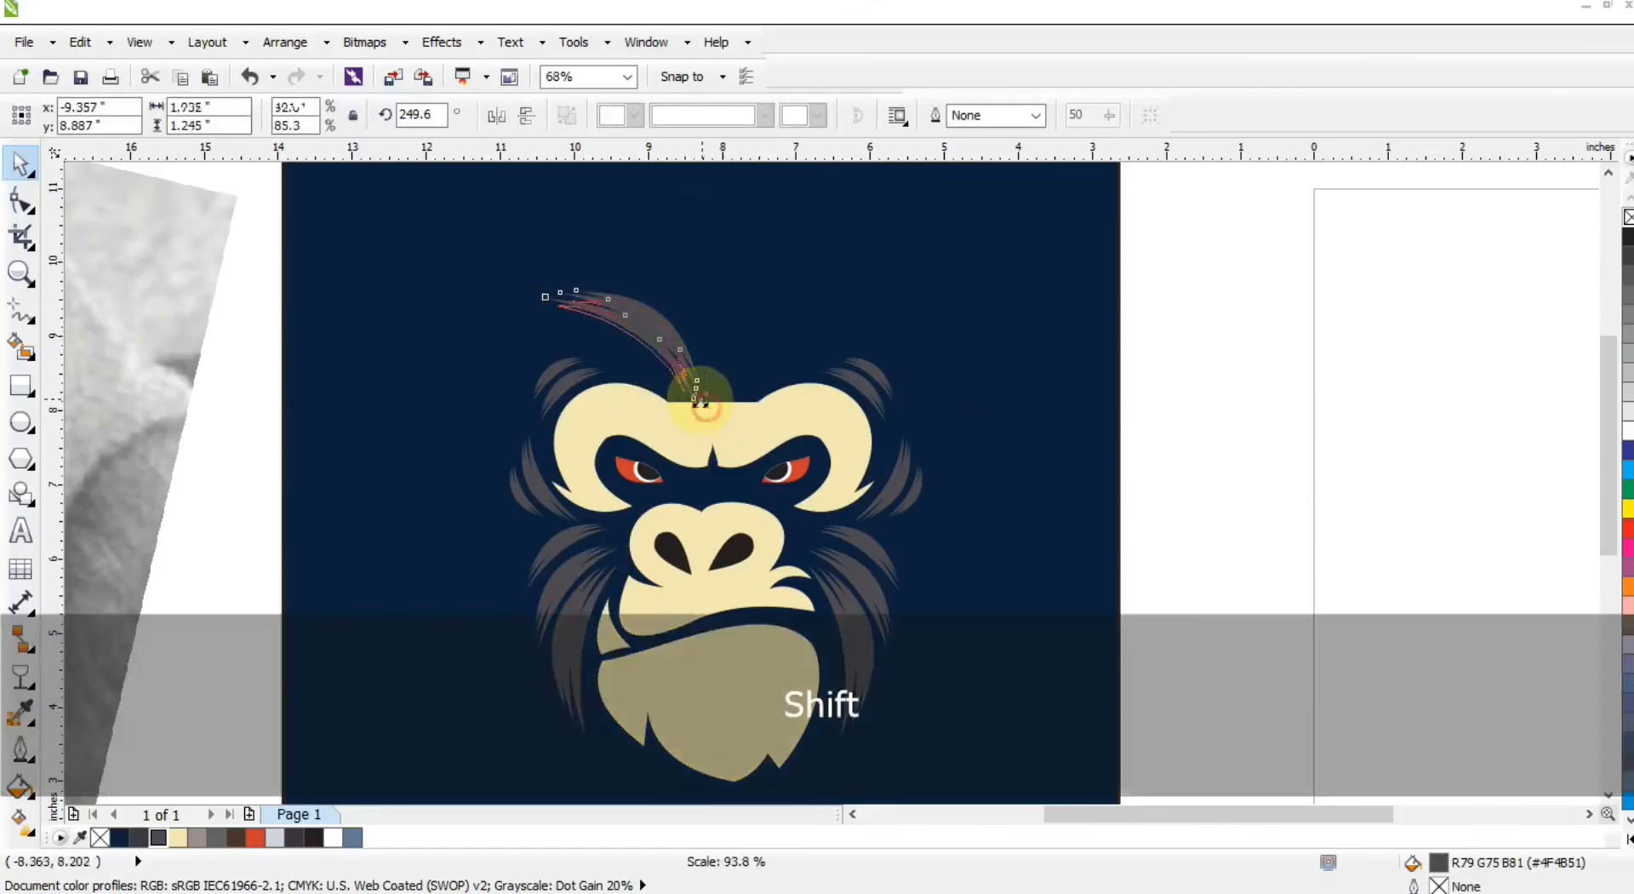
drag(708, 403, 683, 281)
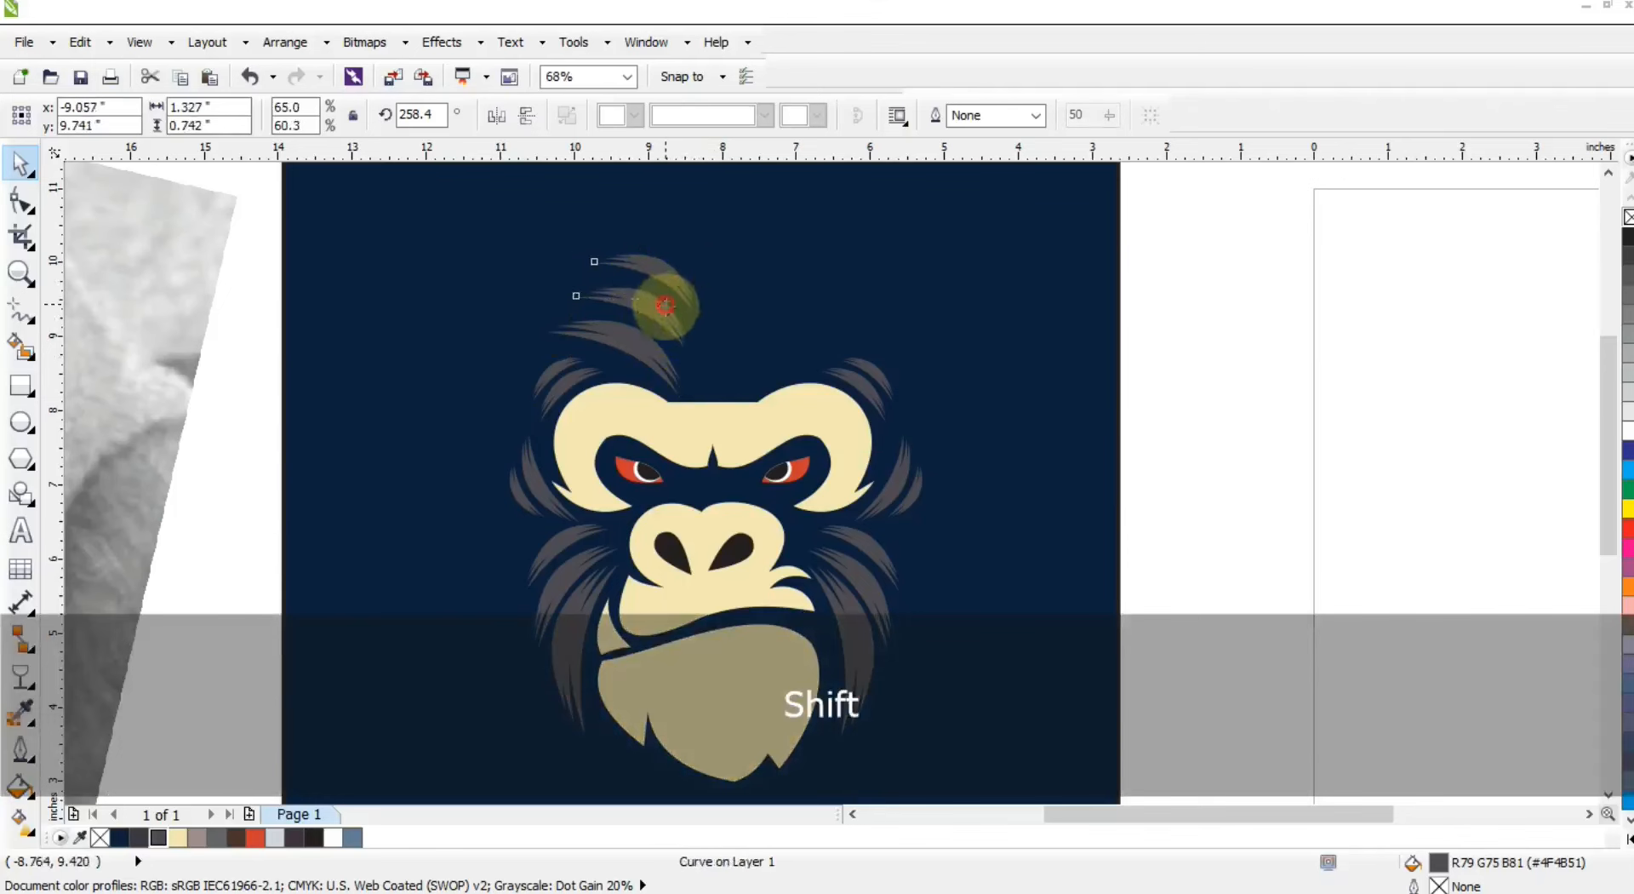
Place a horizontally mirrored copy of the three crown tufts above the right half of the brow.
shift+click(639, 338)
shift+click(549, 330)
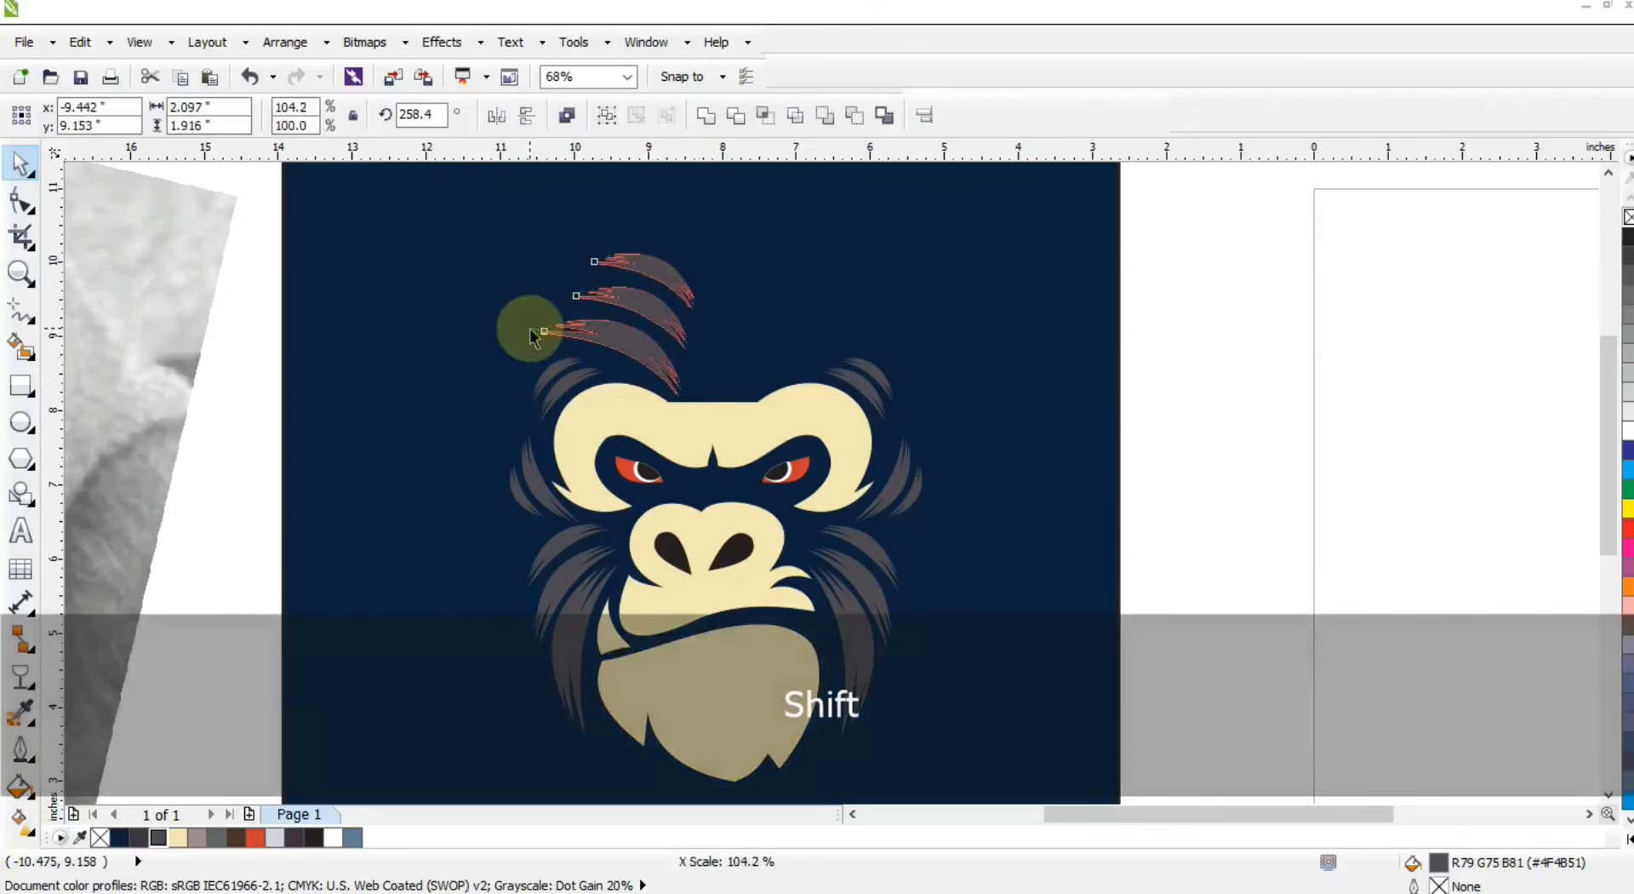
drag(535, 325, 781, 332)
Move the left crown tufts closer to the centre and weld all six crown tufts into one object.
click(663, 351)
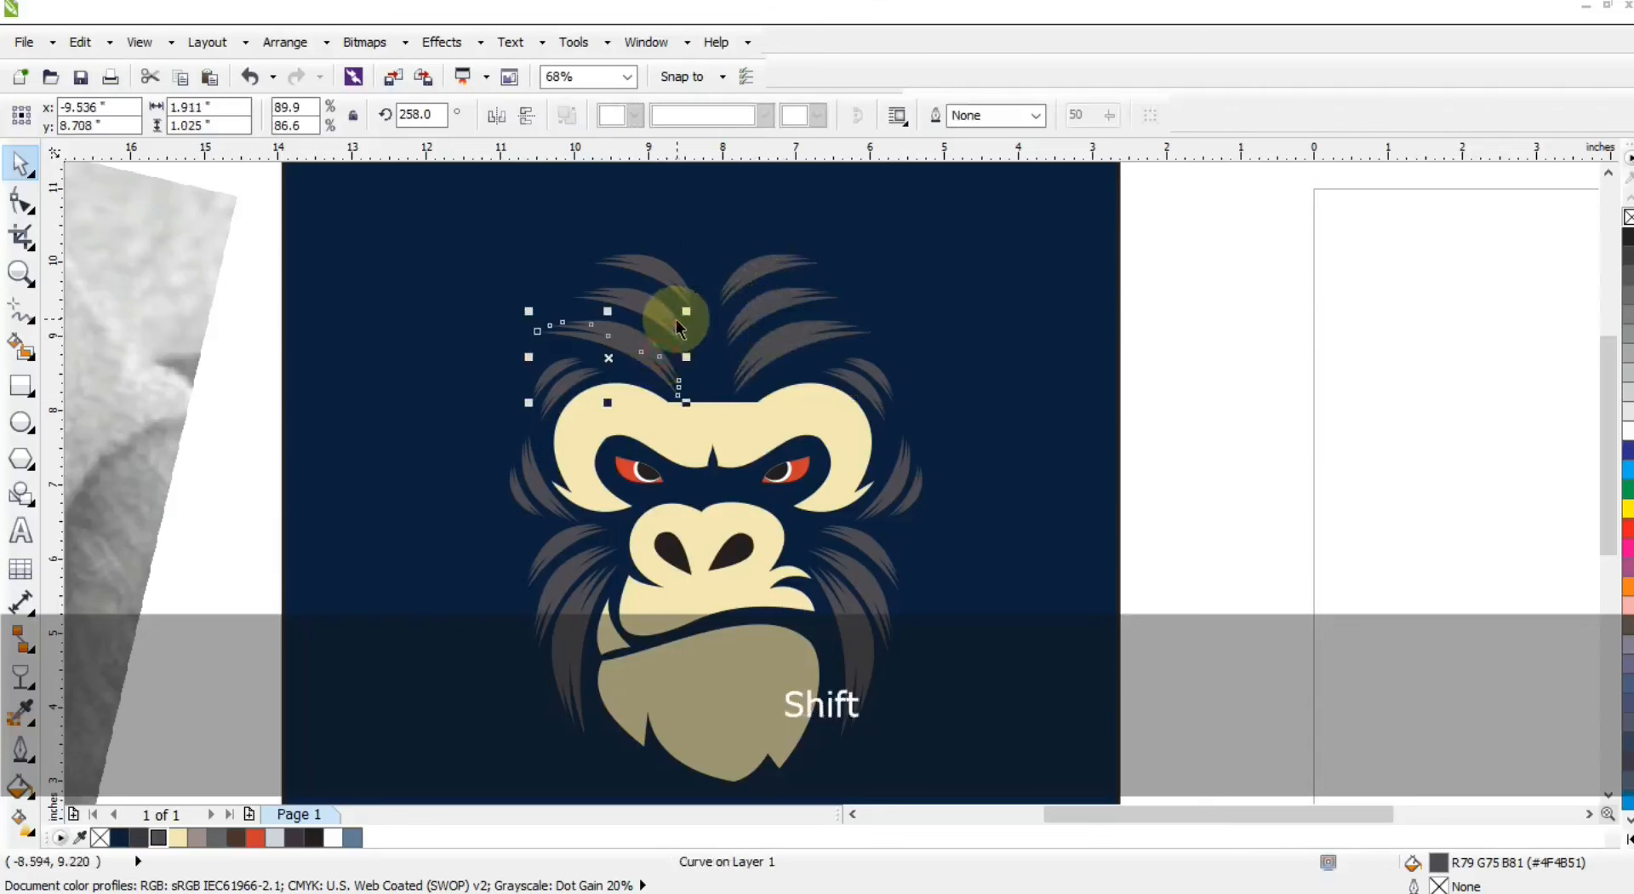
shift+click(677, 281)
shift+click(749, 303)
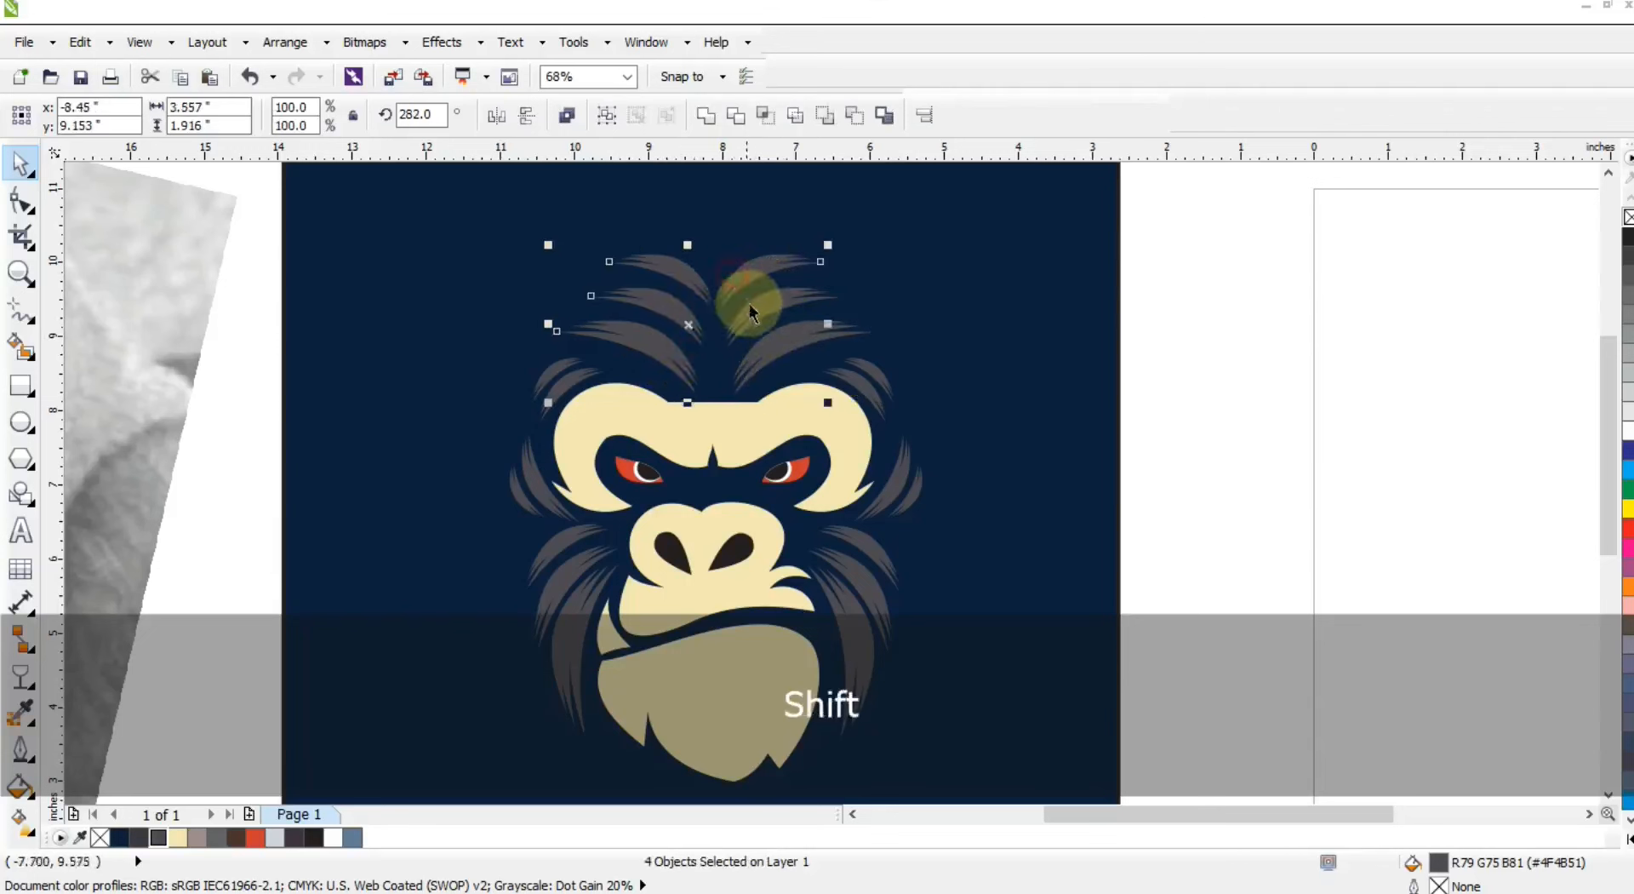
click(713, 121)
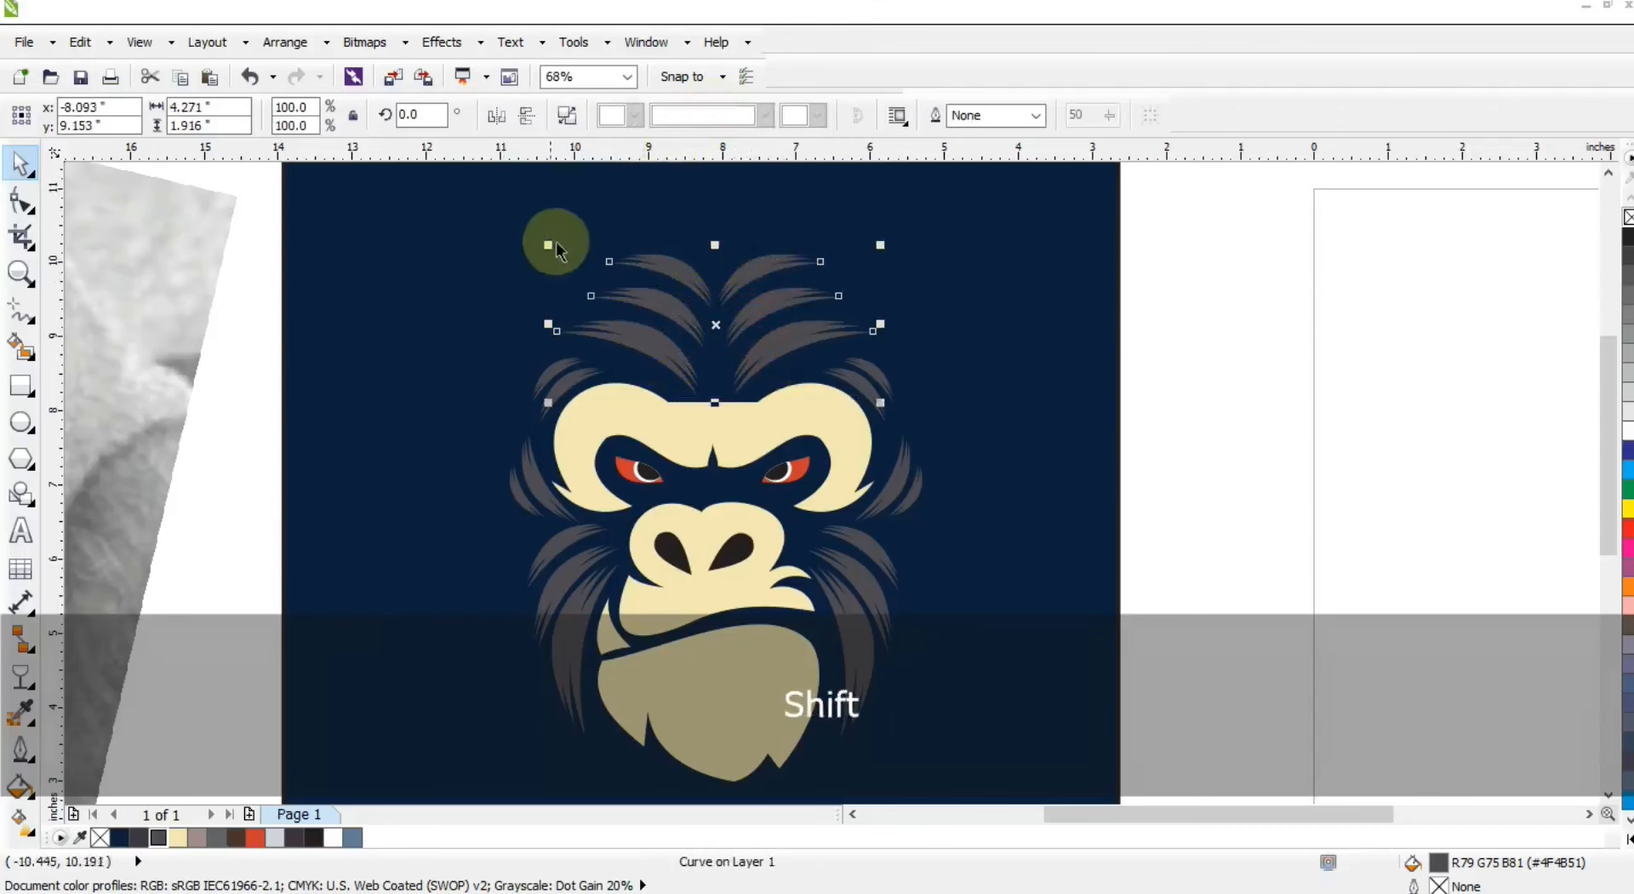
Enlarge the merged crown hair to 103.9%, about 4.44 in wide, centred above the brow.
drag(549, 245, 551, 252)
drag(880, 245, 888, 240)
drag(793, 337, 793, 337)
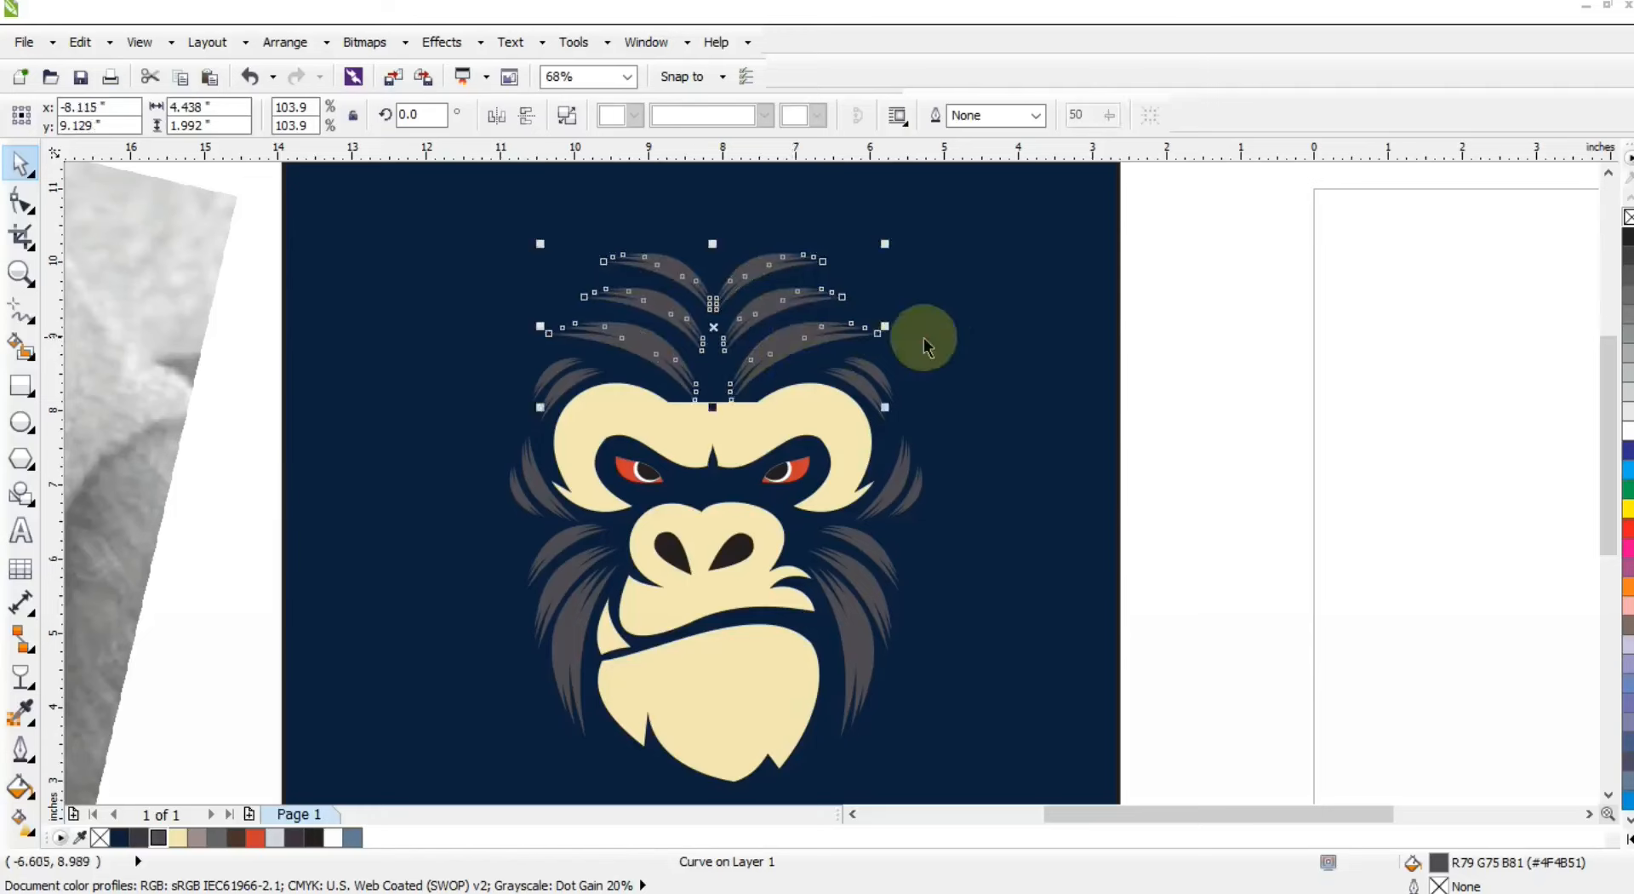
key(F3)
key(Escape)
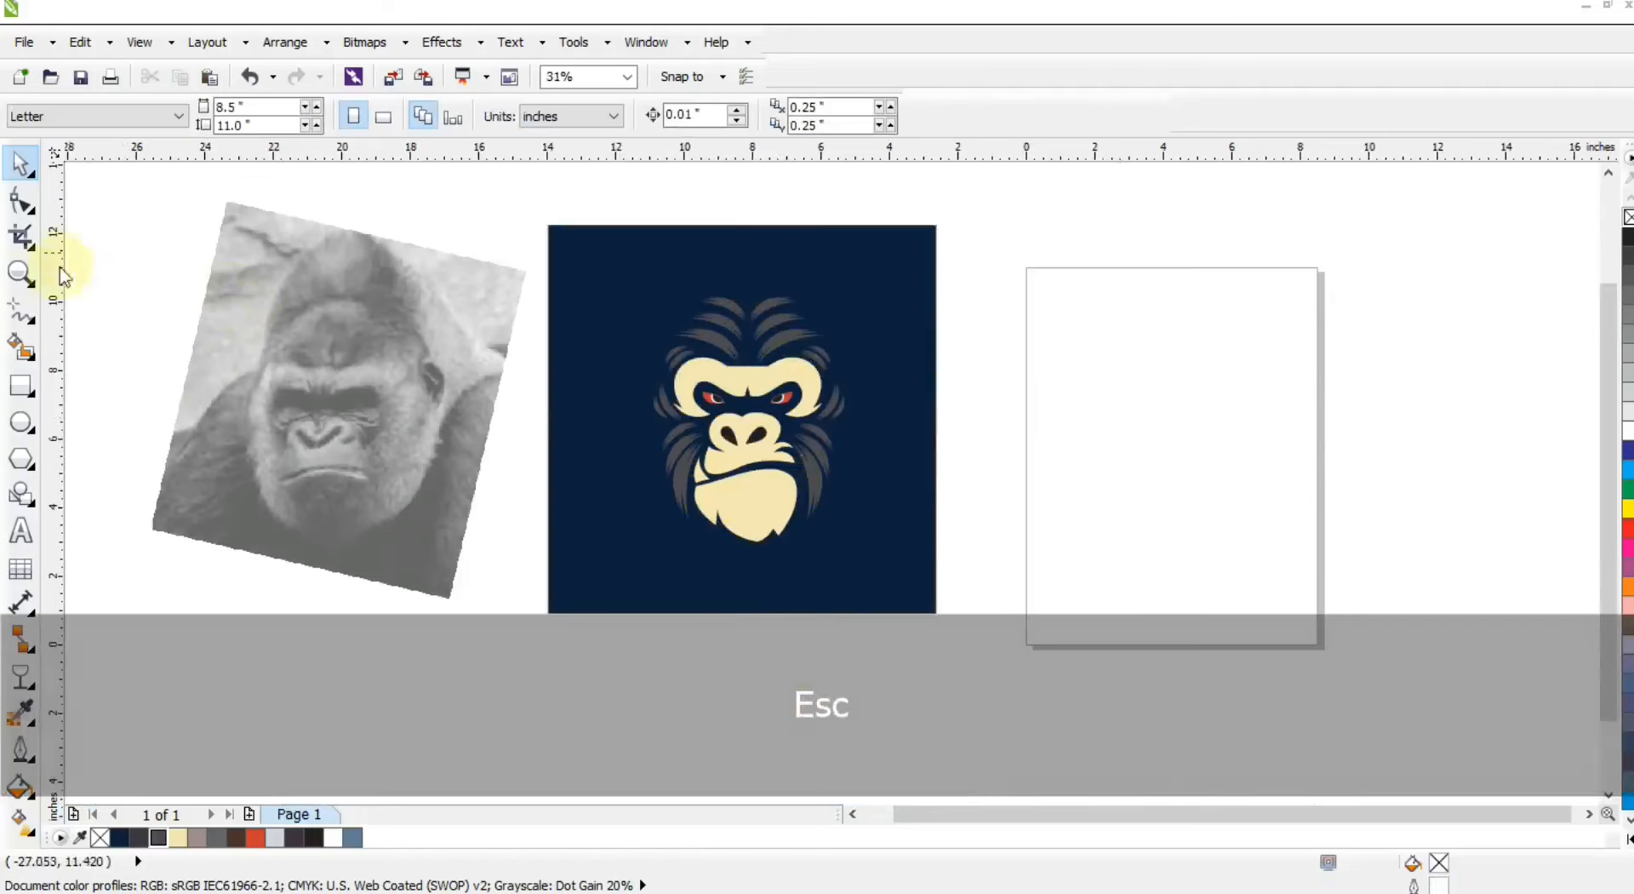
Enlarge the navy background square slightly around the gorilla head.
click(20, 272)
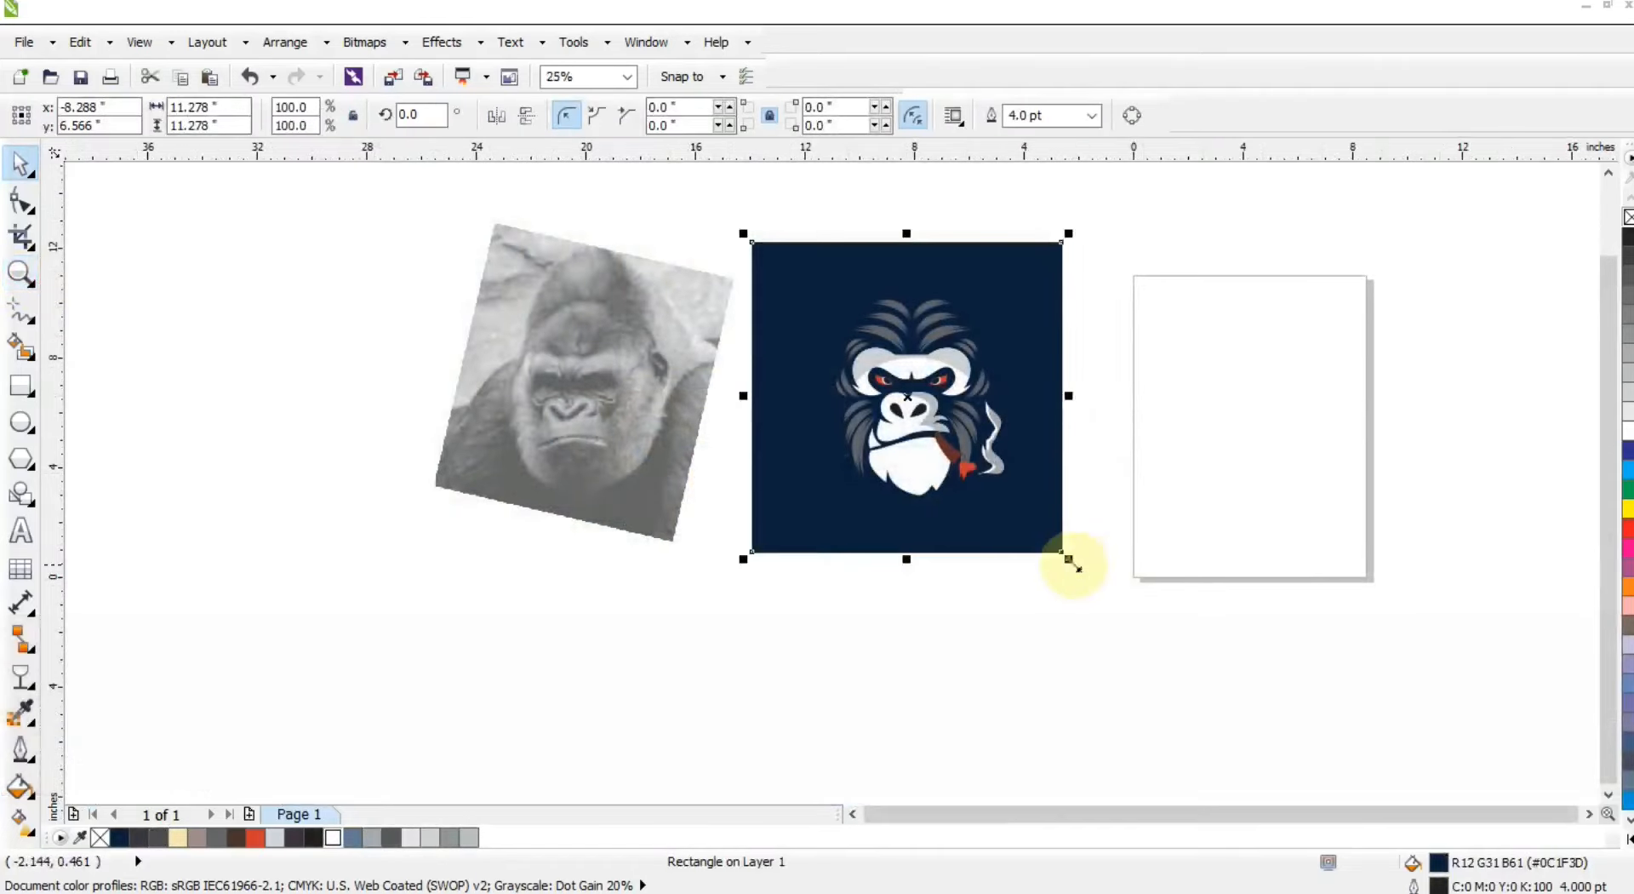
drag(1070, 560, 1073, 578)
Fit all the artwork in view and inspect the gorilla logo beside the photo in full-screen preview.
drag(1153, 627, 274, 160)
key(shift+F2)
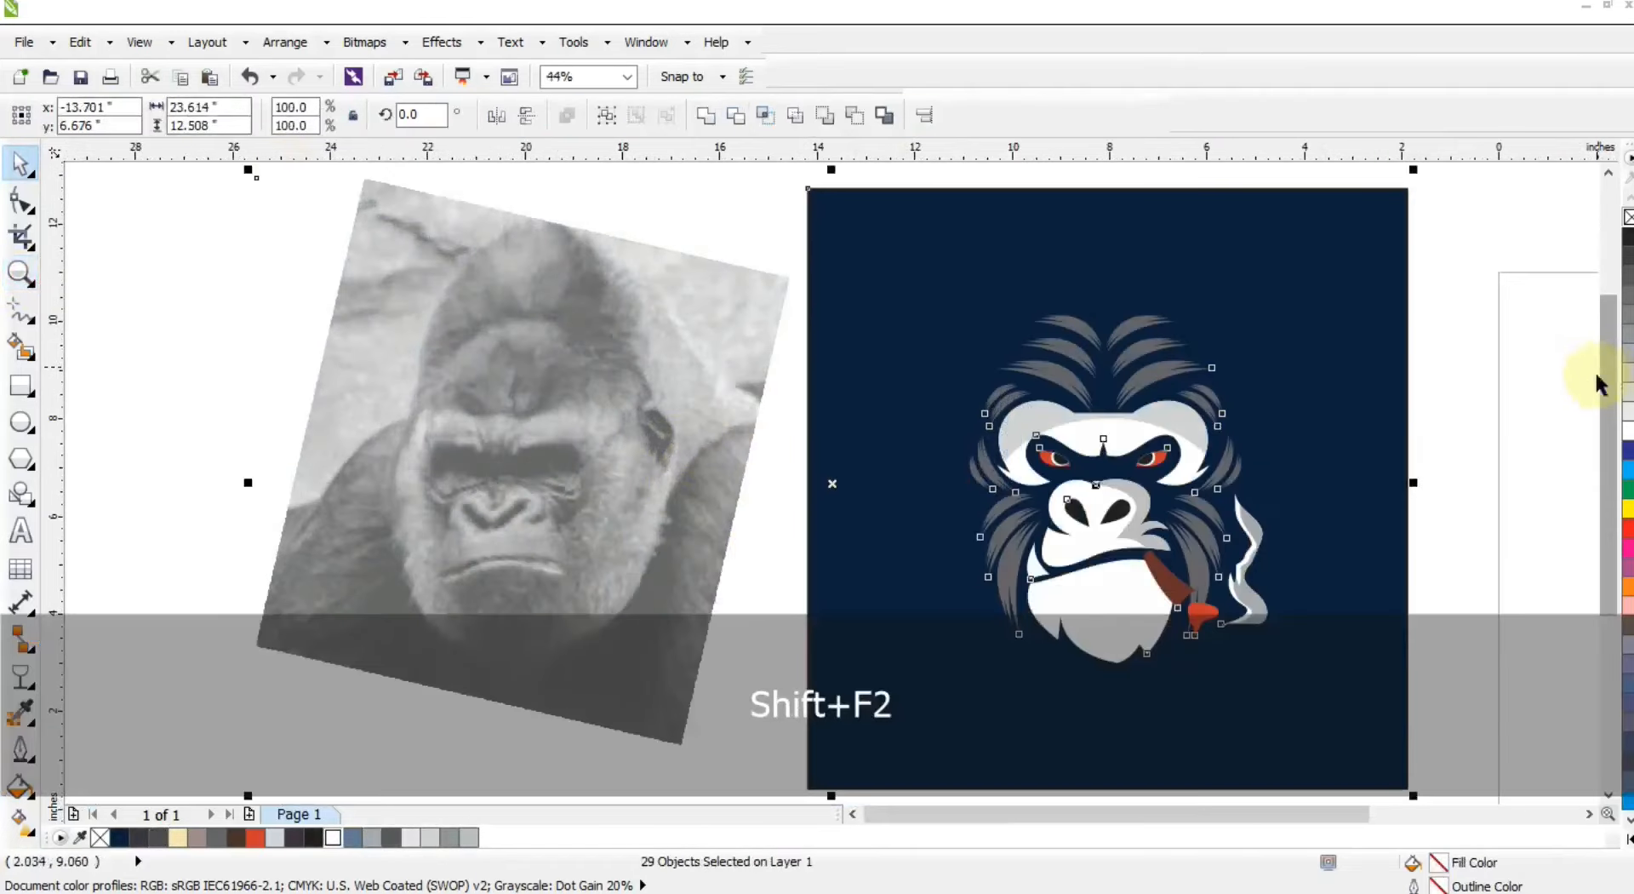
key(Escape)
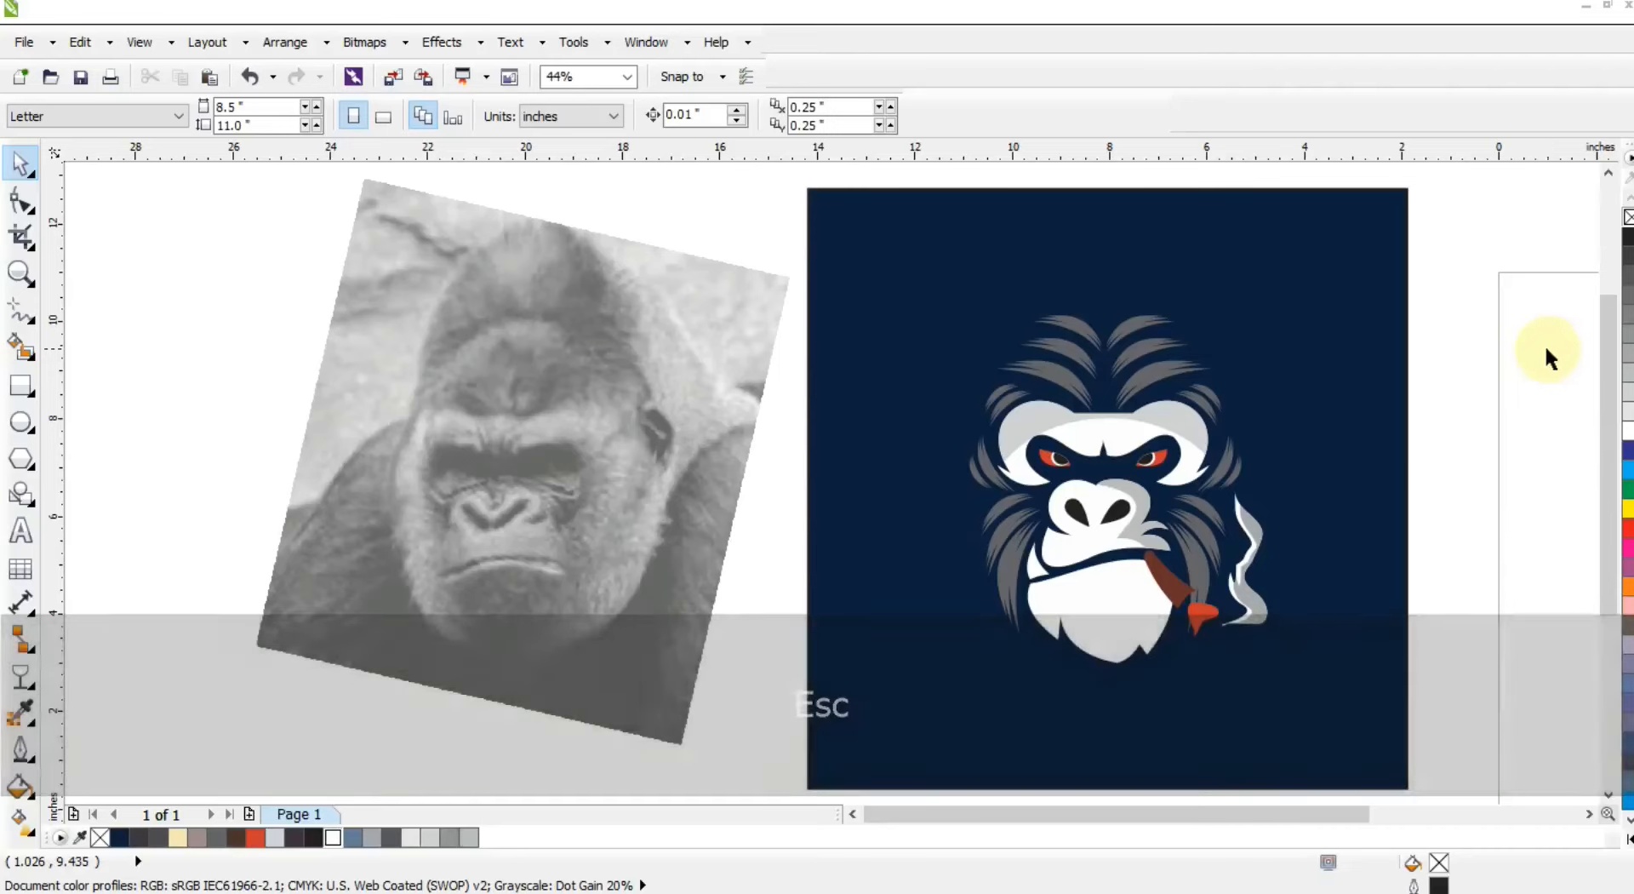
key(F9)
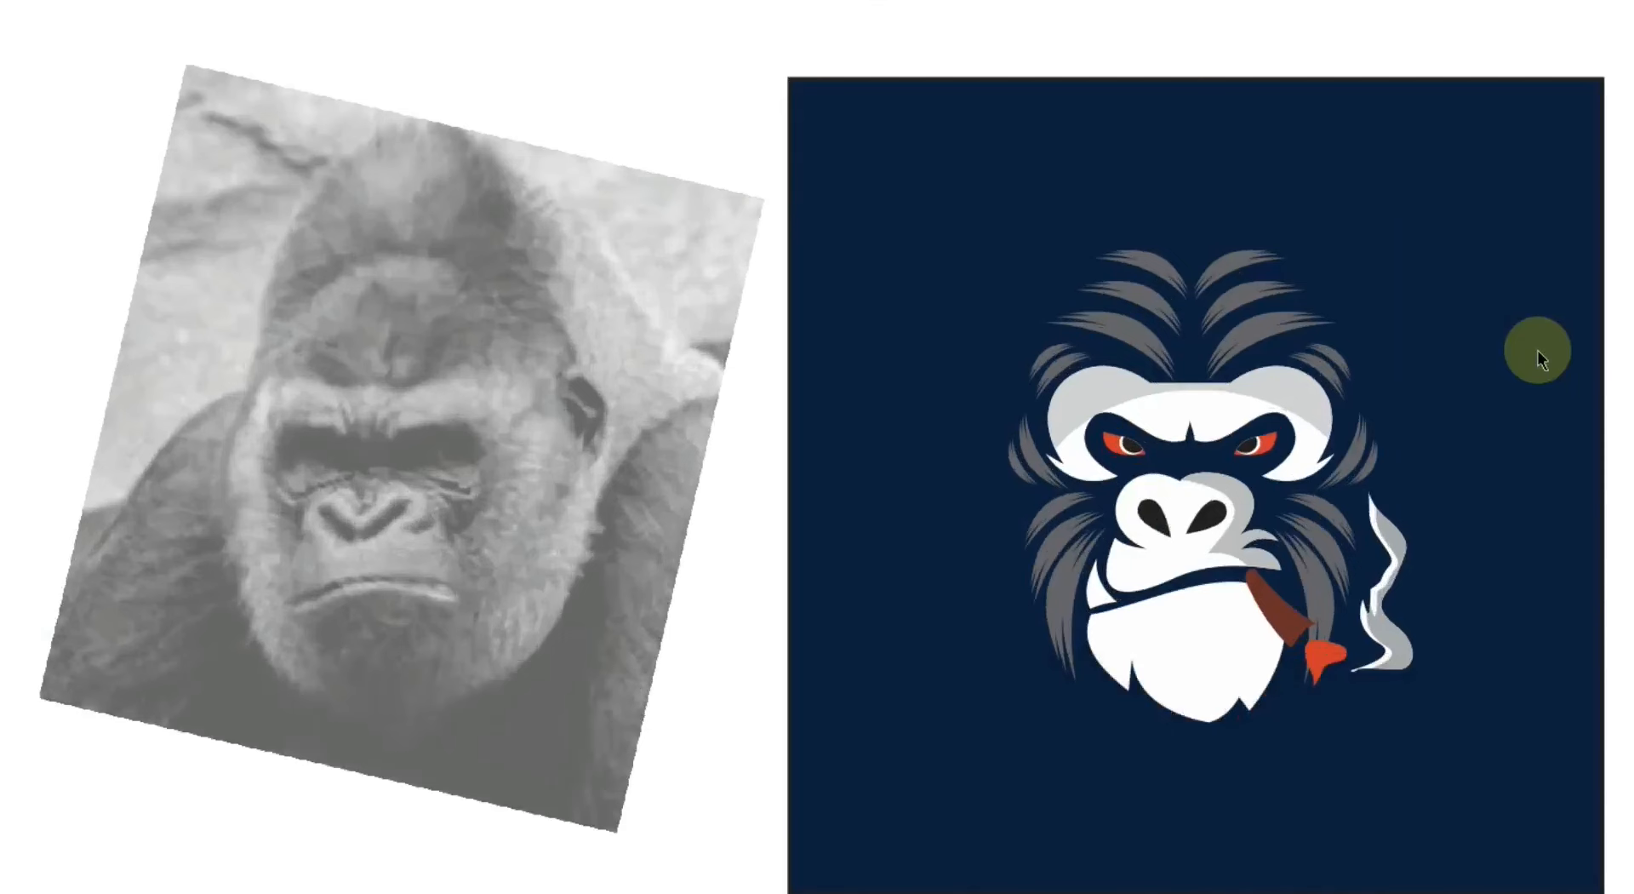
key(F9)
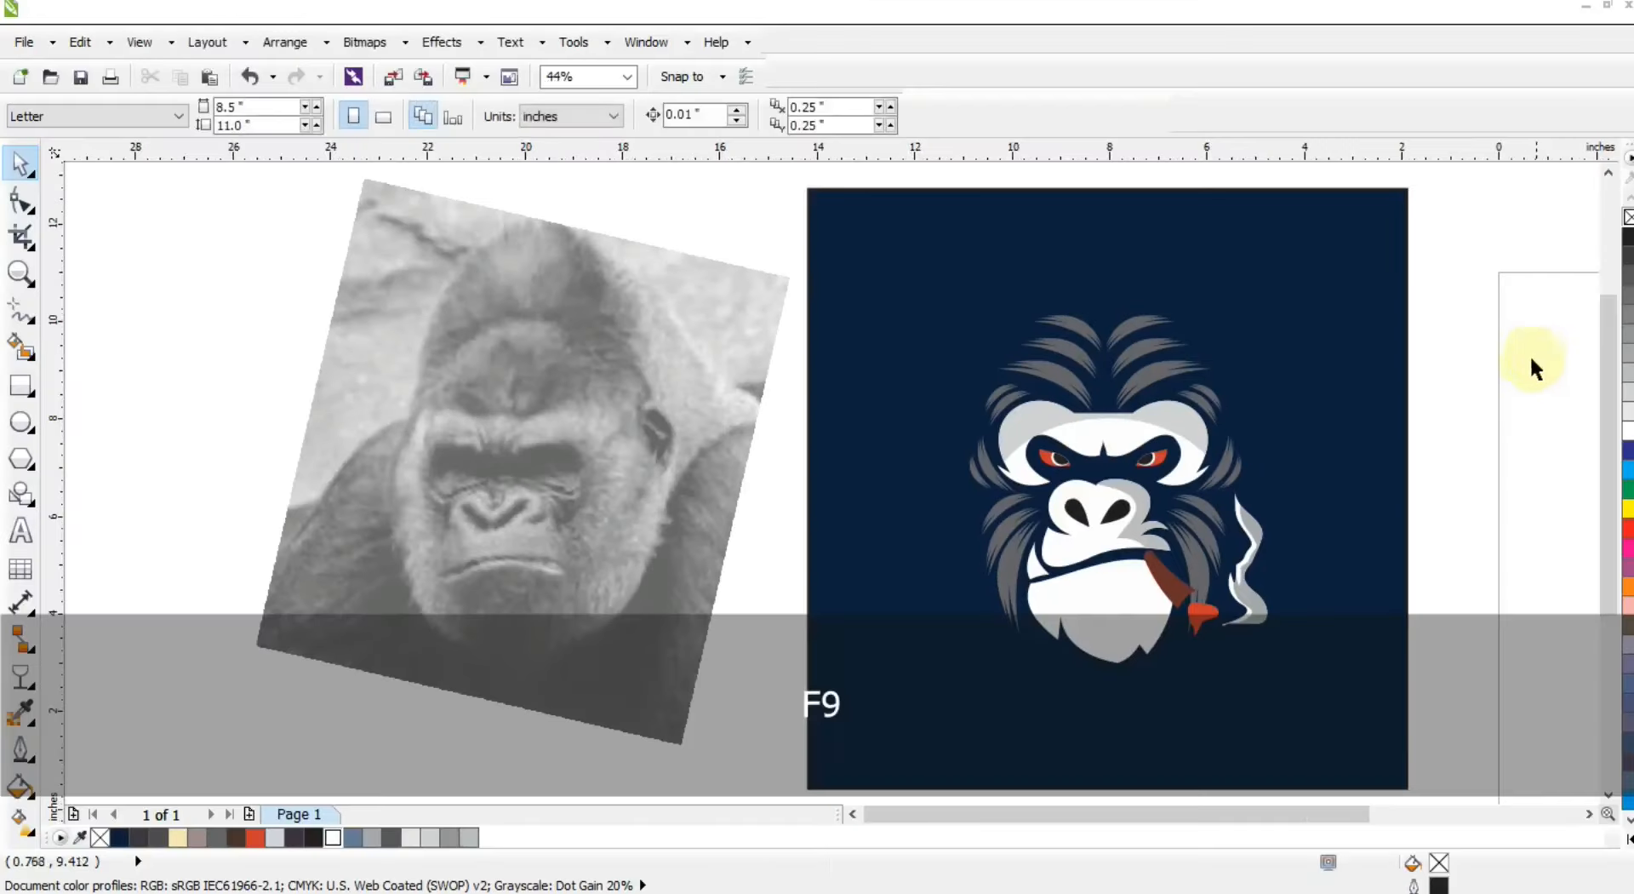